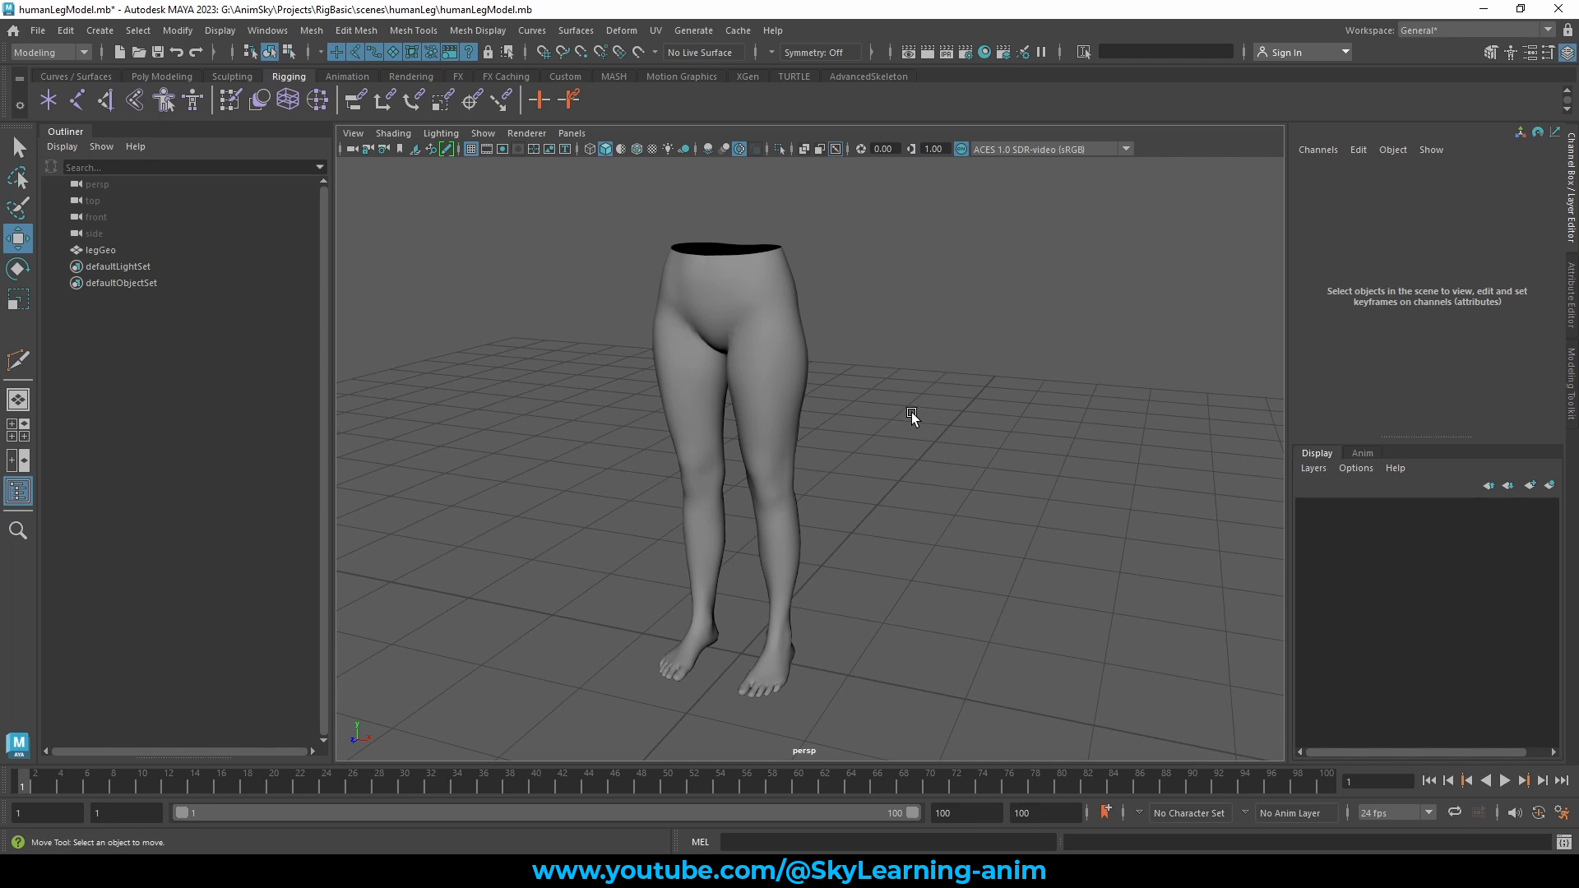
# Step: Examine the legGeo mesh and its topology from the front, three-quarter and side angles
pyautogui.keyDown('alt'); pyautogui.moveTo(1039, 466); pyautogui.dragTo(1061, 436); pyautogui.keyUp('alt')
pyautogui.click(691, 568)
pyautogui.keyDown('alt'); pyautogui.moveTo(689, 565); pyautogui.dragTo(854, 541); pyautogui.keyUp('alt')
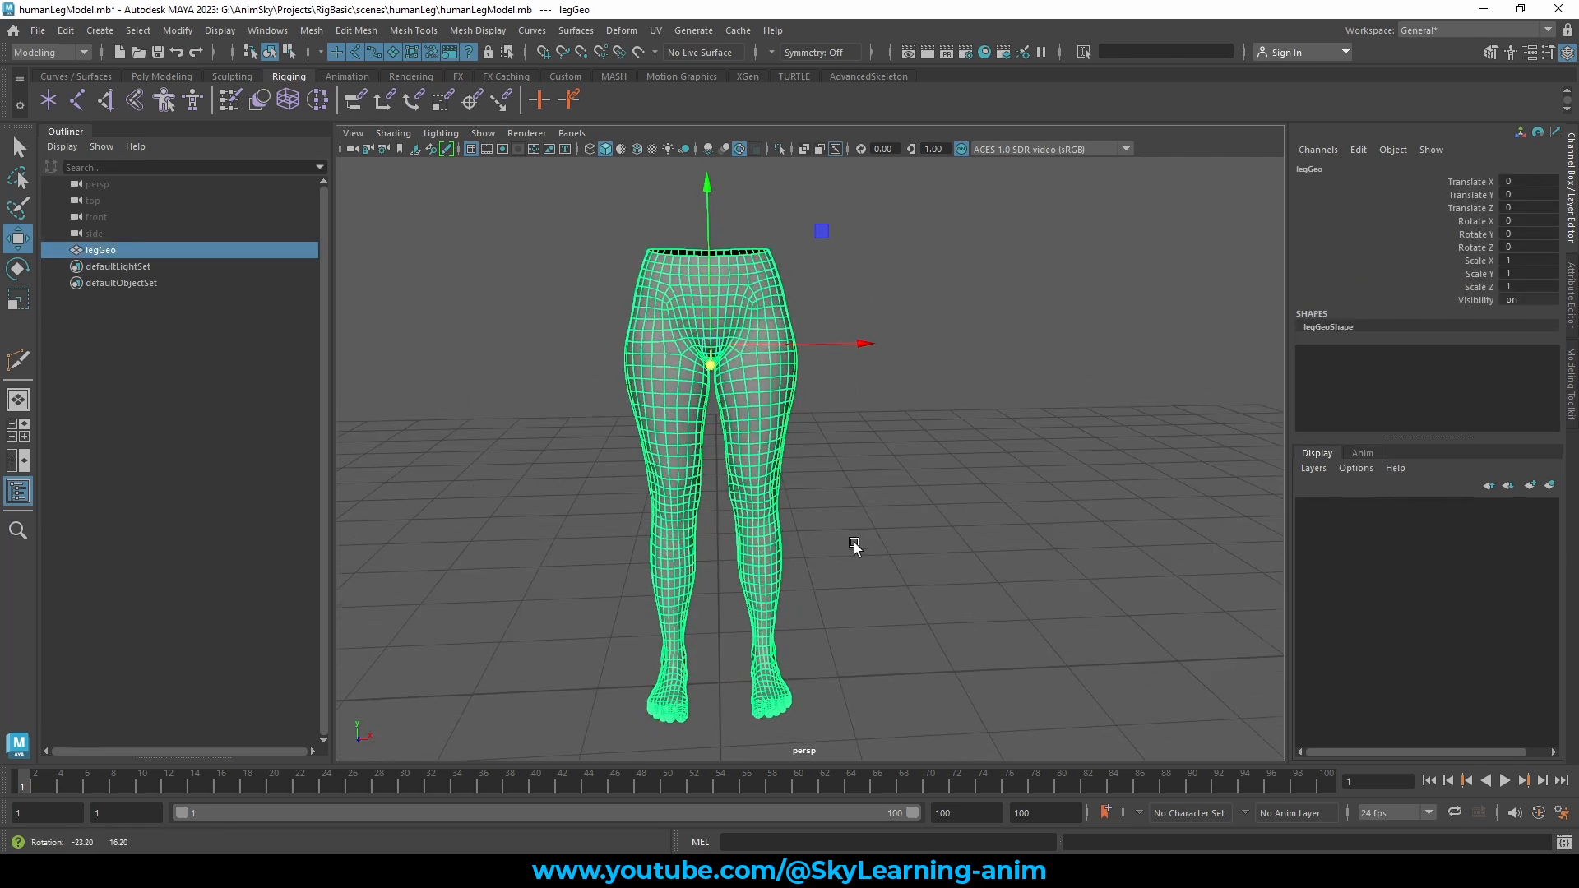
pyautogui.click(494, 397)
pyautogui.keyDown('alt'); pyautogui.moveTo(526, 356); pyautogui.dragTo(510, 395); pyautogui.keyUp('alt')
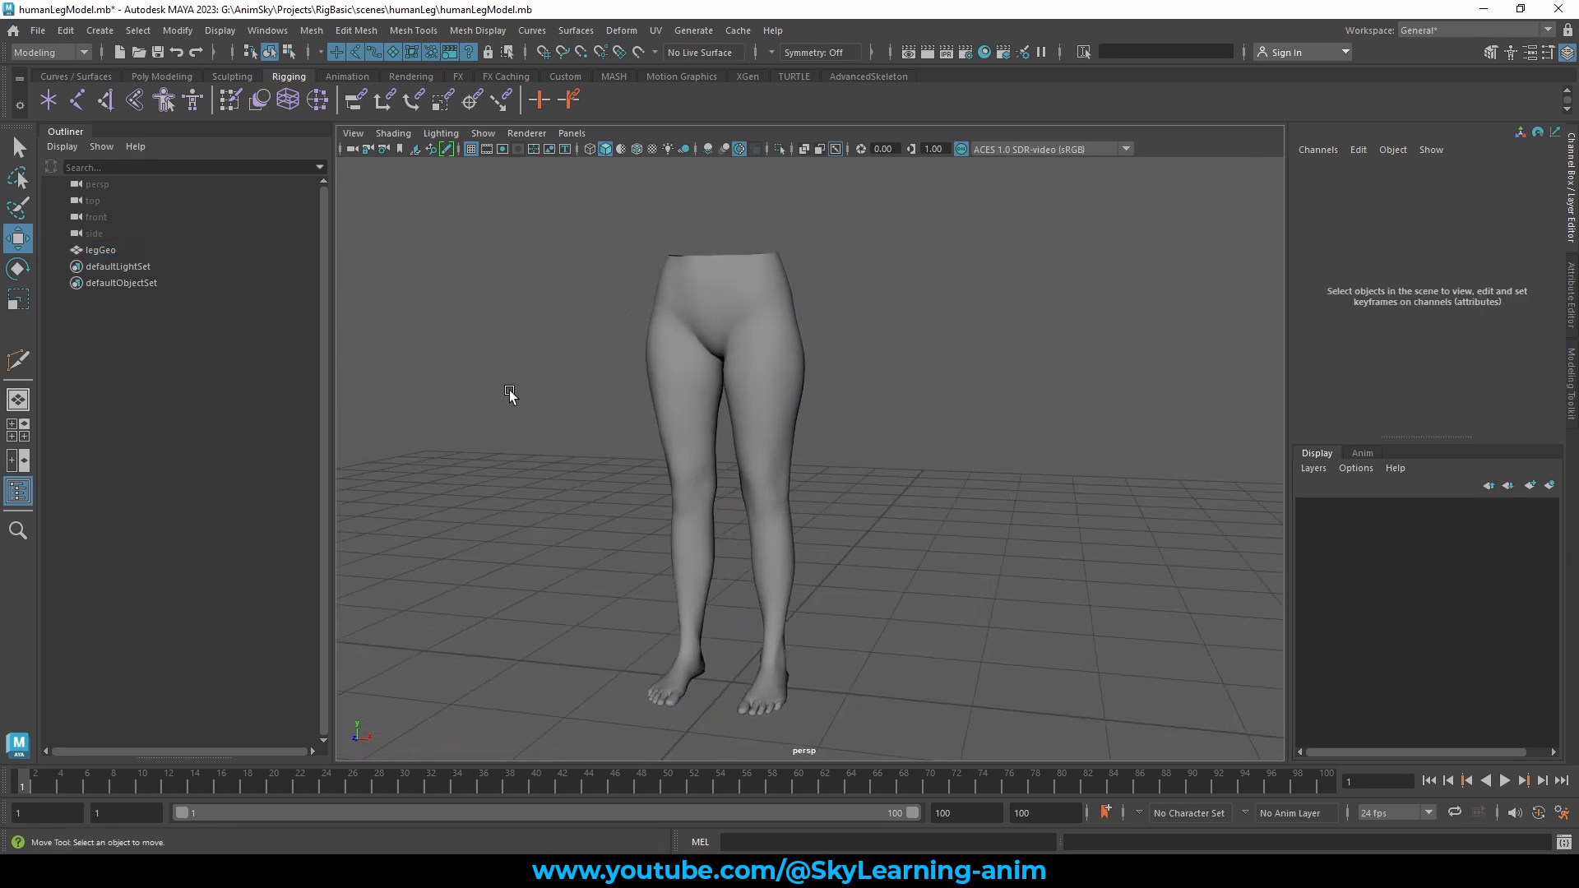
pyautogui.click(691, 458)
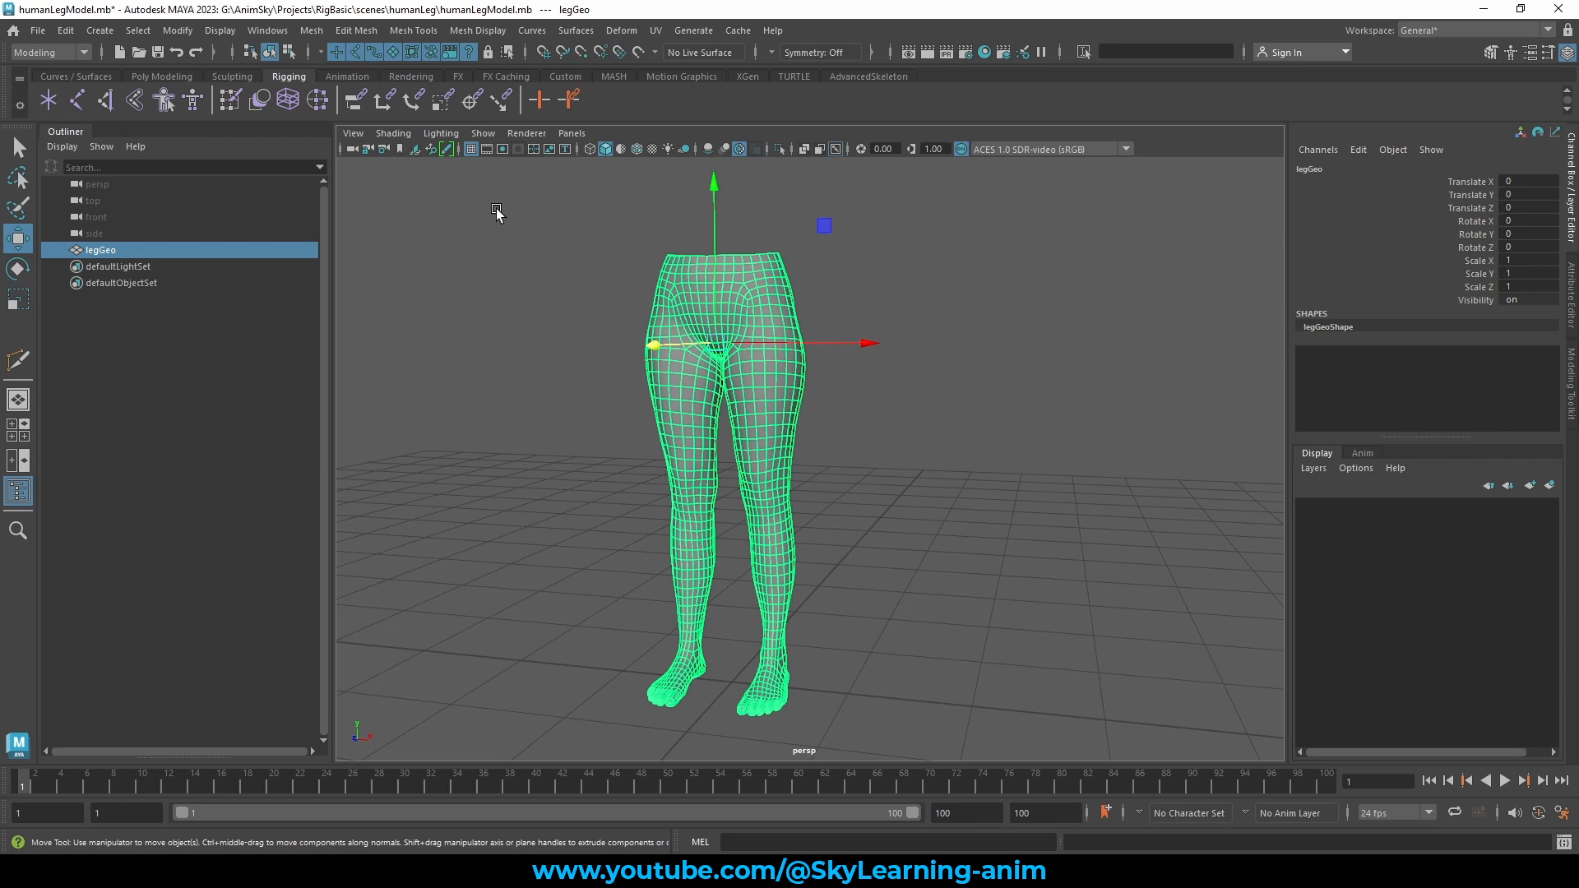
pyautogui.click(910, 496)
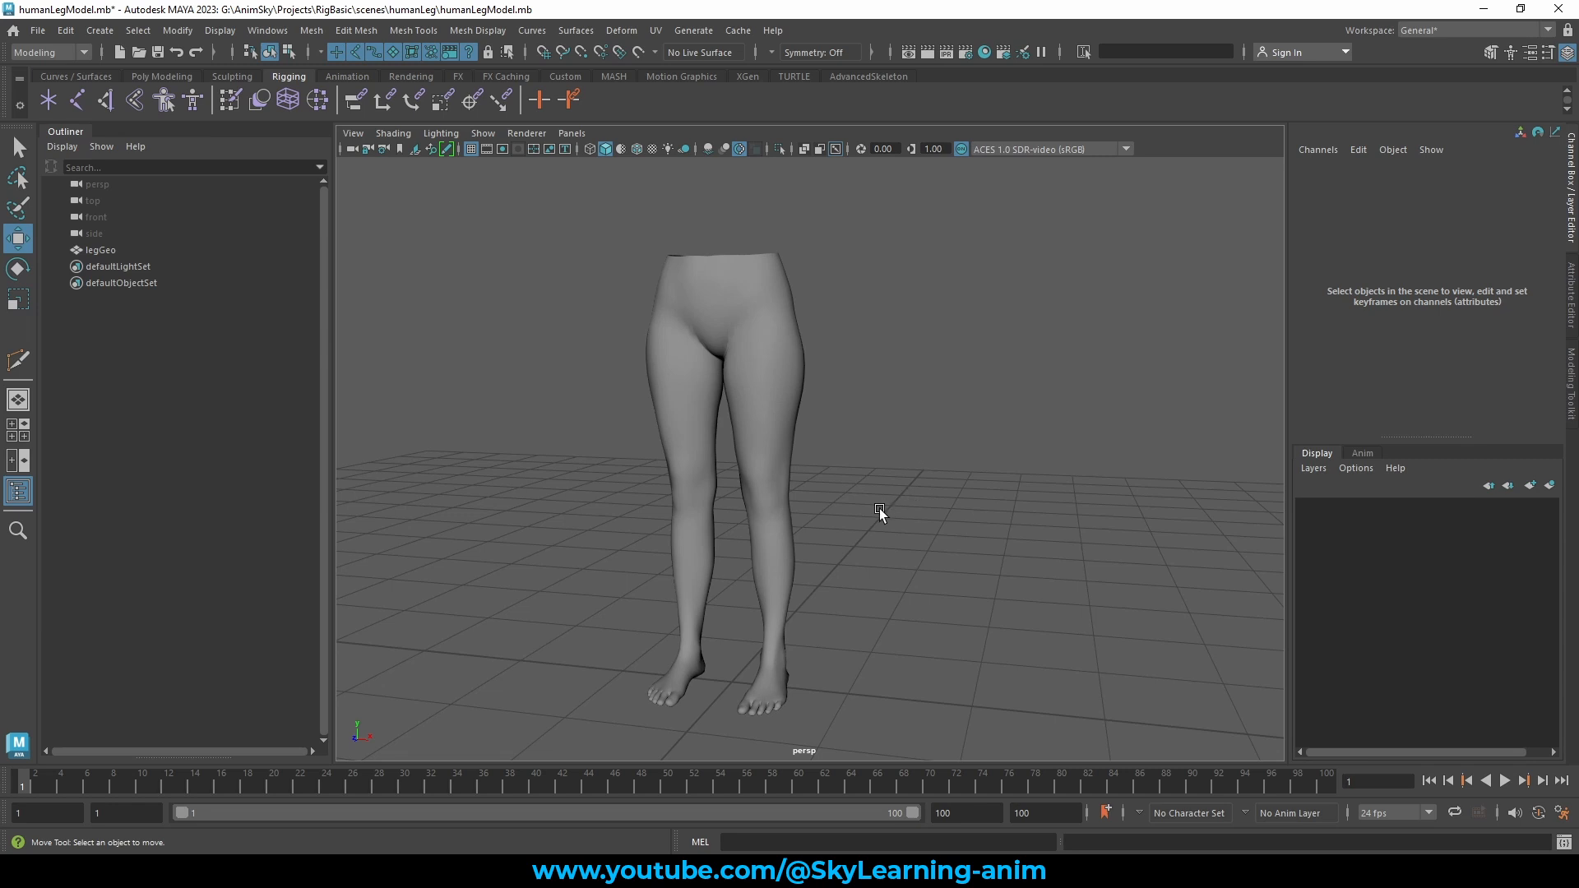
pyautogui.keyDown('alt'); pyautogui.moveTo(880, 509); pyautogui.dragTo(777, 486); pyautogui.keyUp('alt')
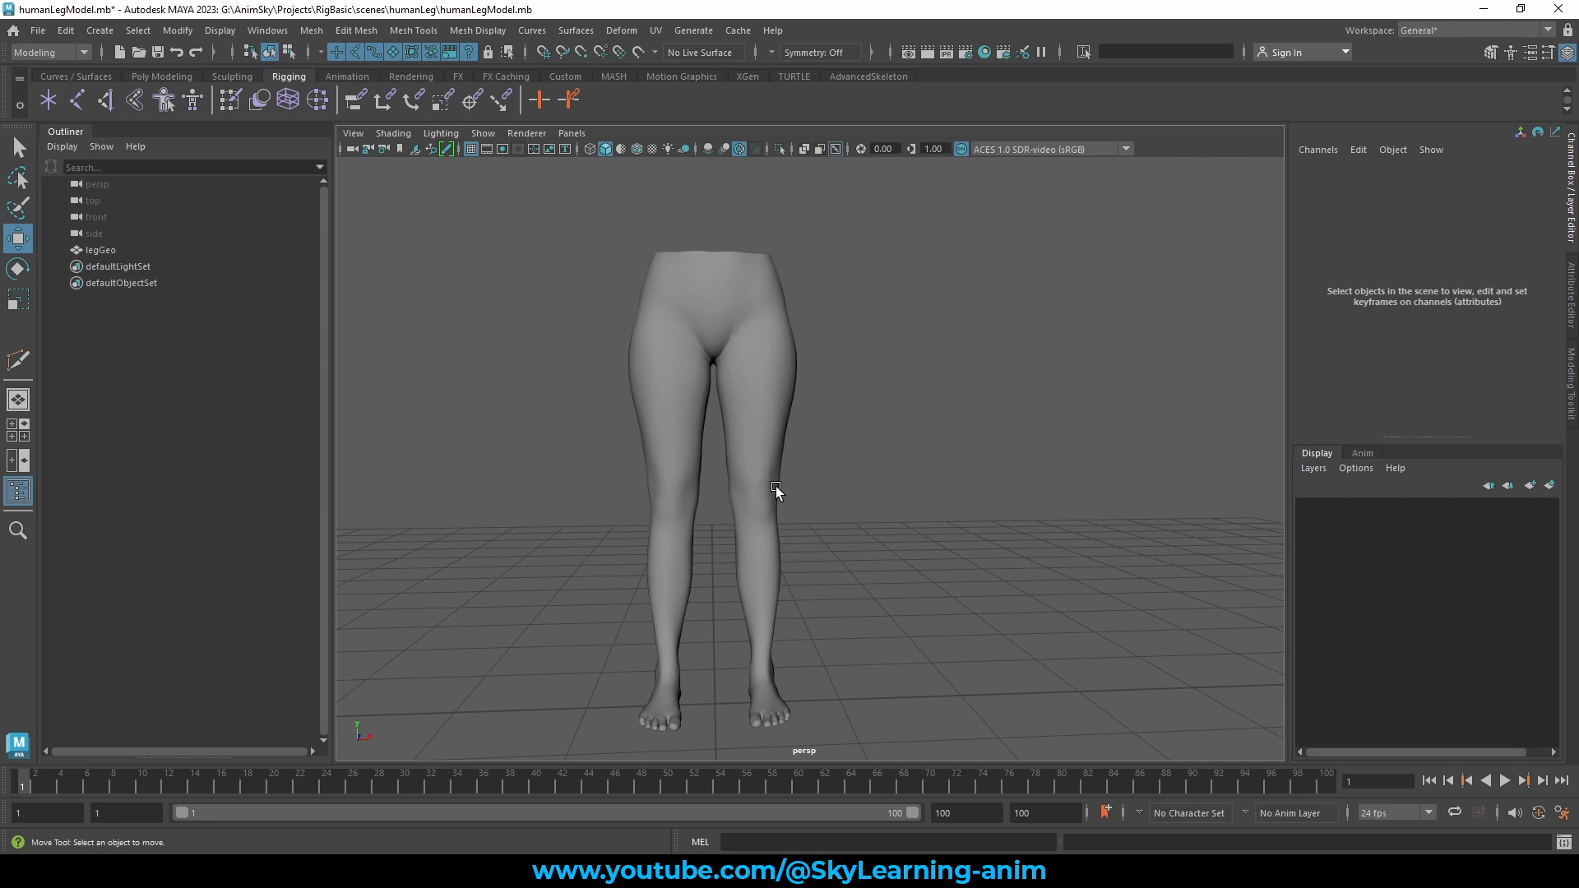
pyautogui.keyDown('alt'); pyautogui.moveTo(807, 500); pyautogui.dragTo(728, 505); pyautogui.keyUp('alt')
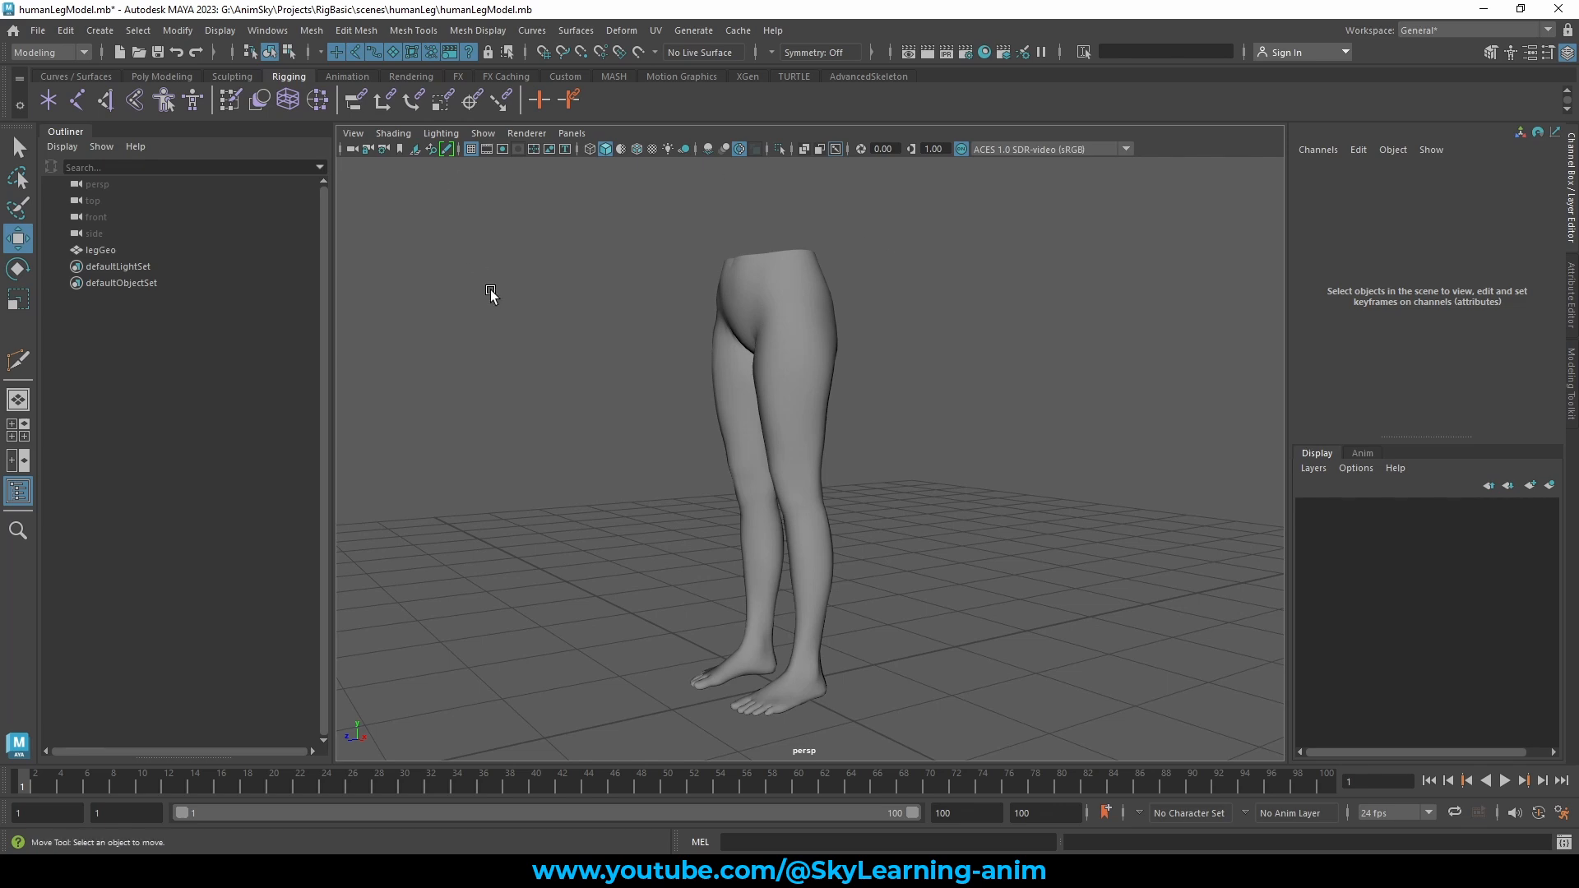
pyautogui.keyDown('alt'); pyautogui.moveTo(620, 328); pyautogui.dragTo(737, 220); pyautogui.keyUp('alt')
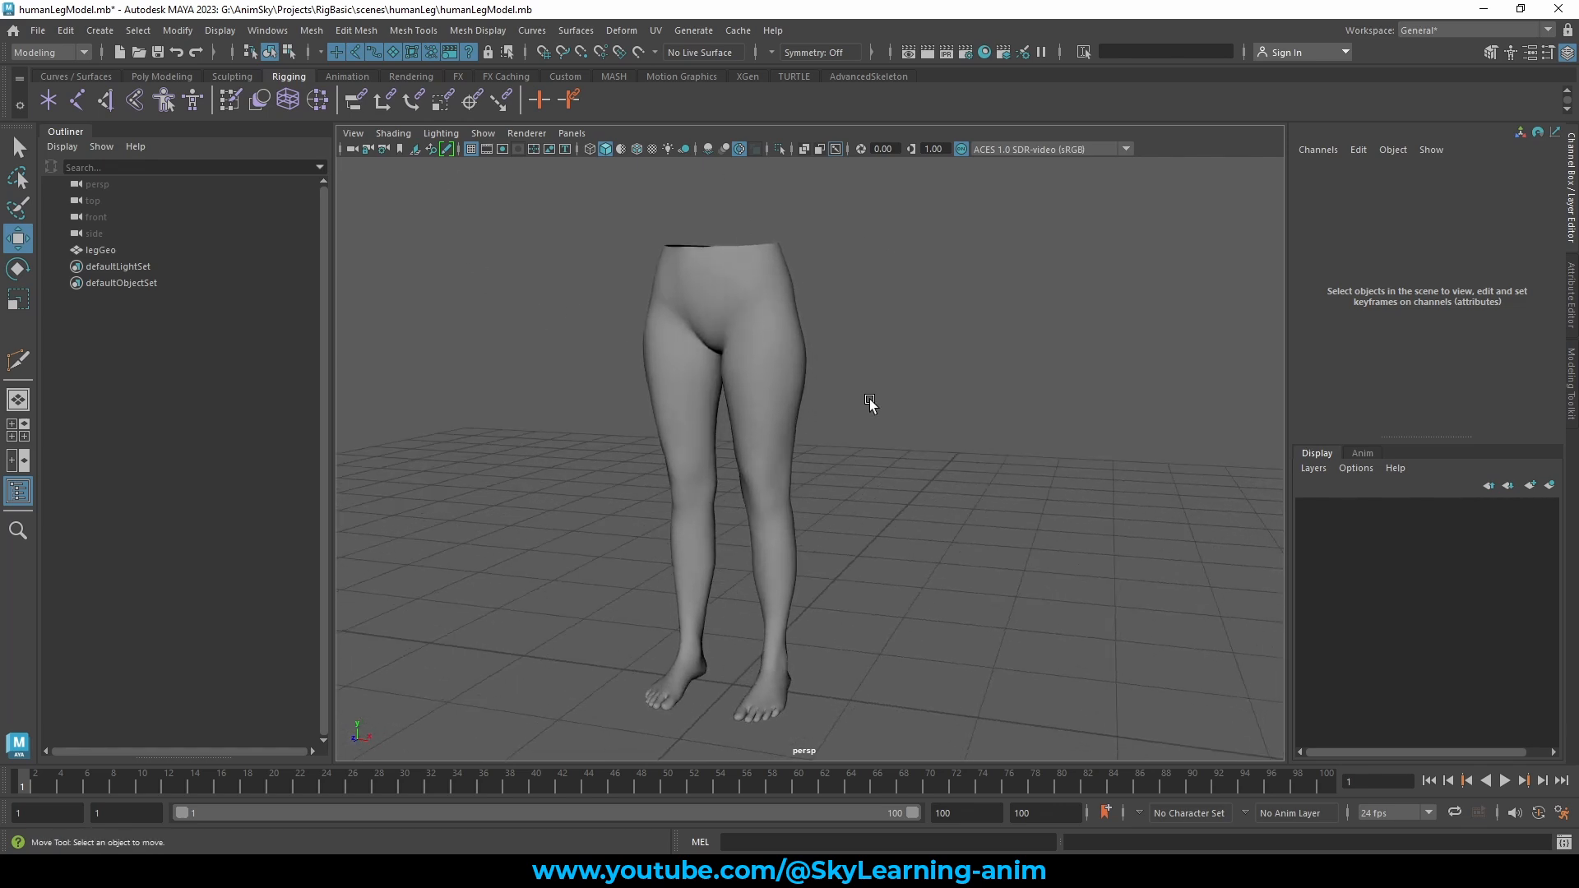
pyautogui.keyDown('alt'); pyautogui.moveTo(850, 390); pyautogui.dragTo(778, 396); pyautogui.keyUp('alt')
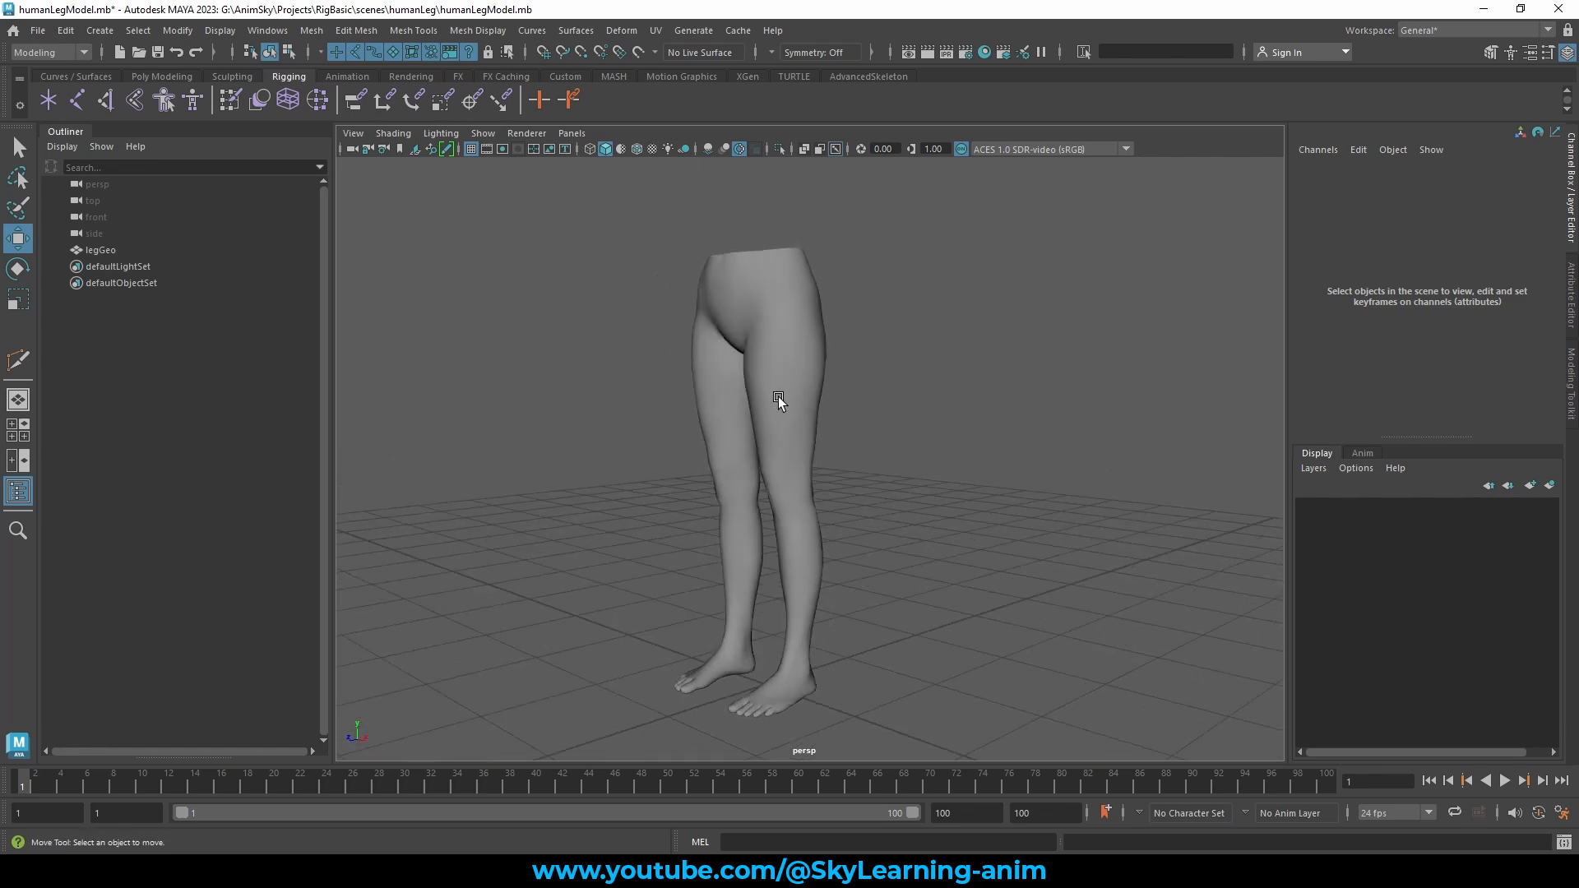
pyautogui.keyDown('alt'); pyautogui.moveTo(778, 396); pyautogui.dragTo(1053, 417, button='right'); pyautogui.keyUp('alt')
pyautogui.click(785, 511)
pyautogui.scroll(-5, 785, 511)
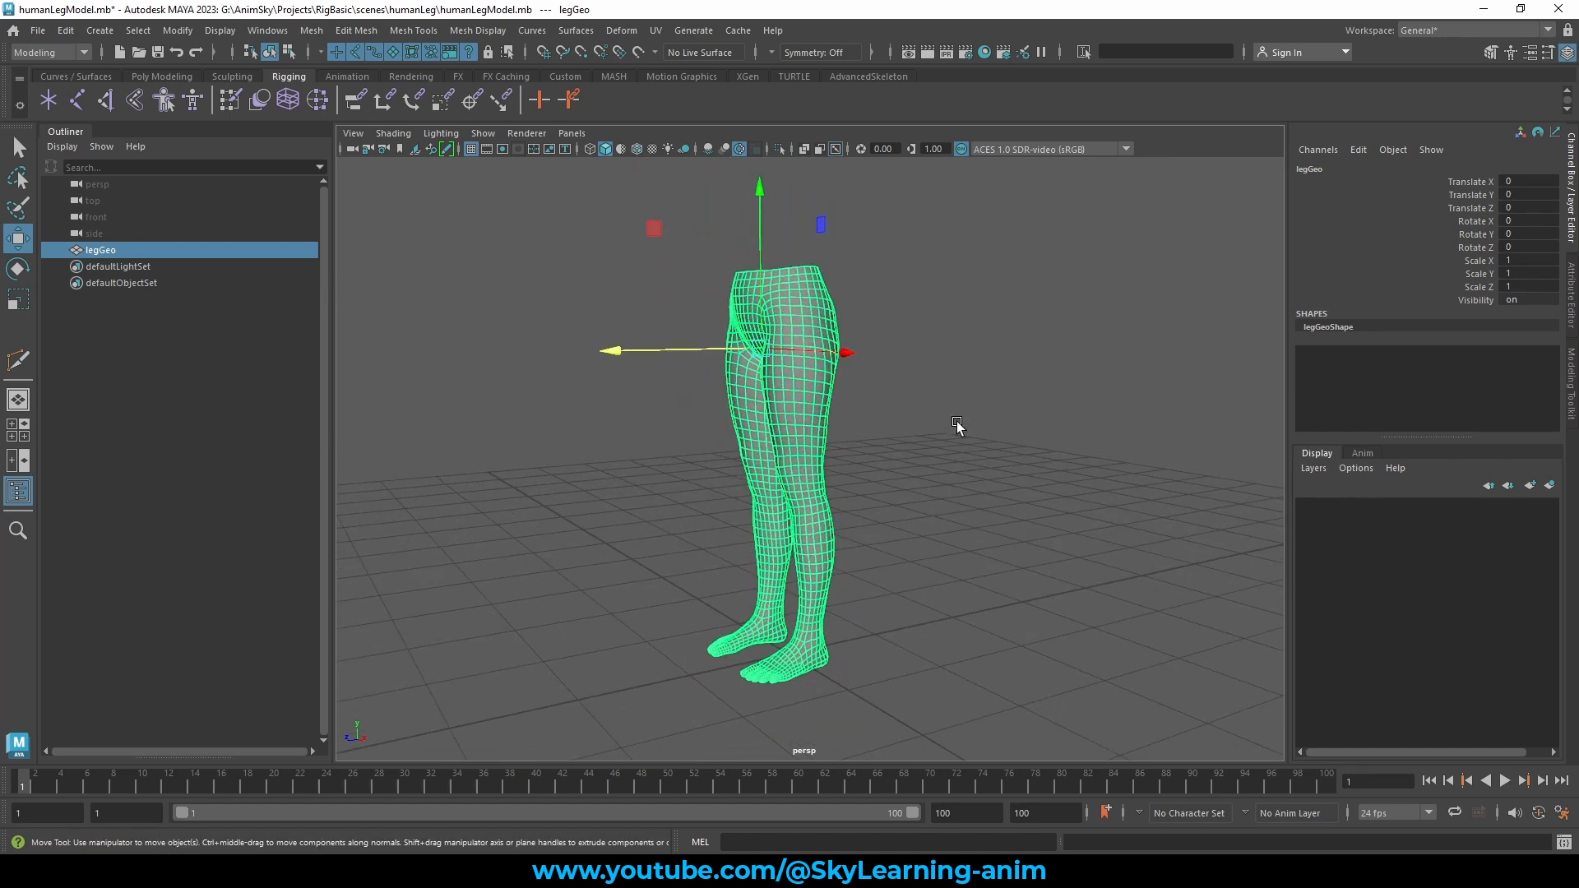
pyautogui.keyDown('alt'); pyautogui.moveTo(959, 427); pyautogui.dragTo(1003, 422); pyautogui.keyUp('alt')
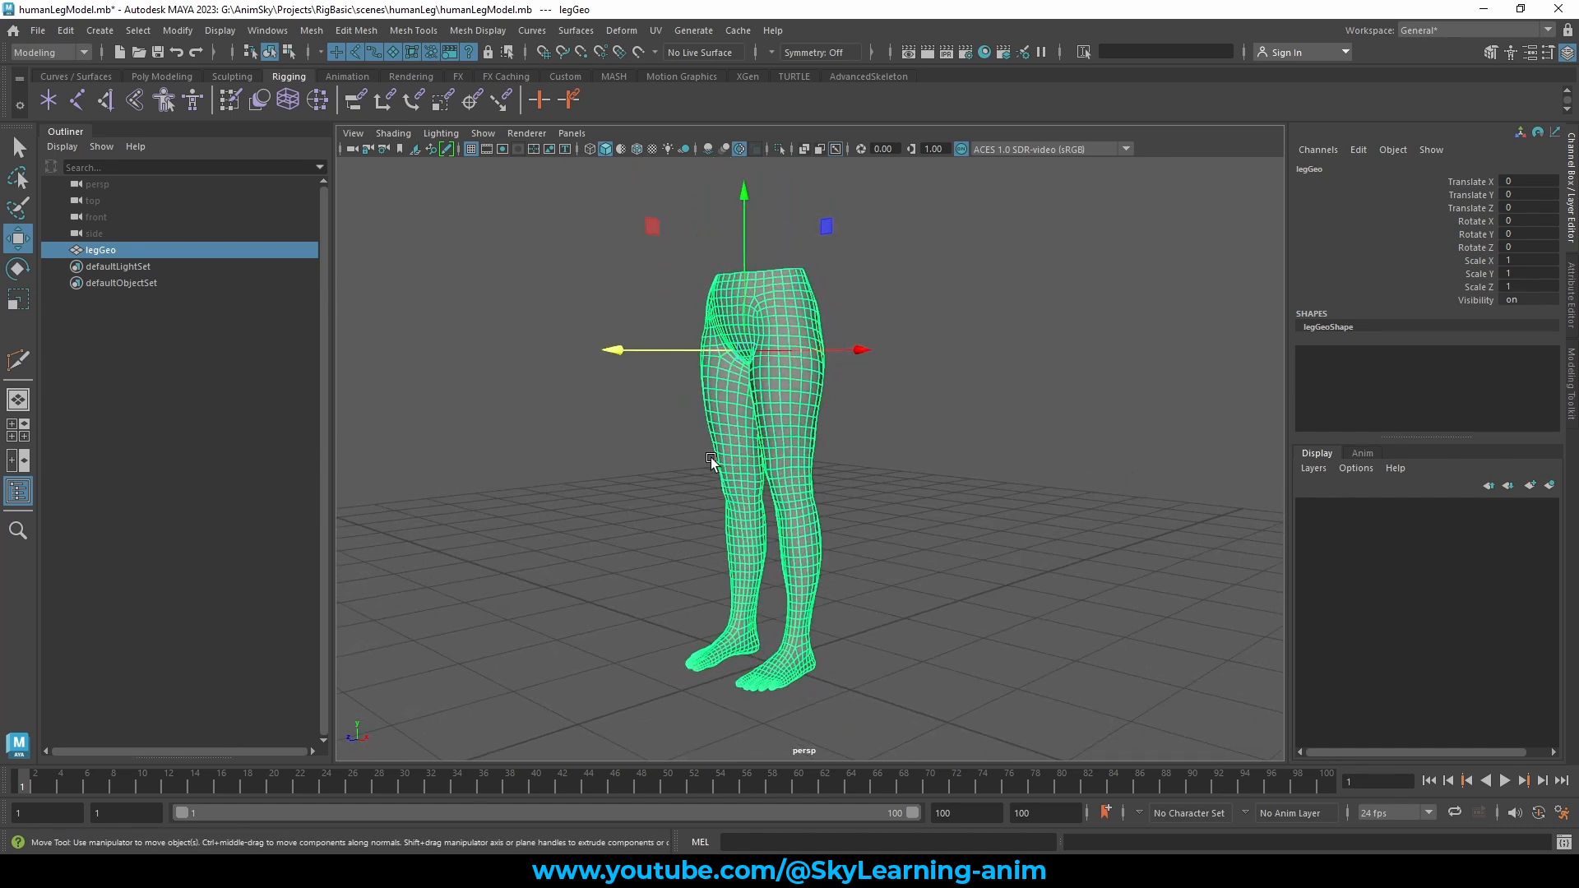
pyautogui.click(595, 446)
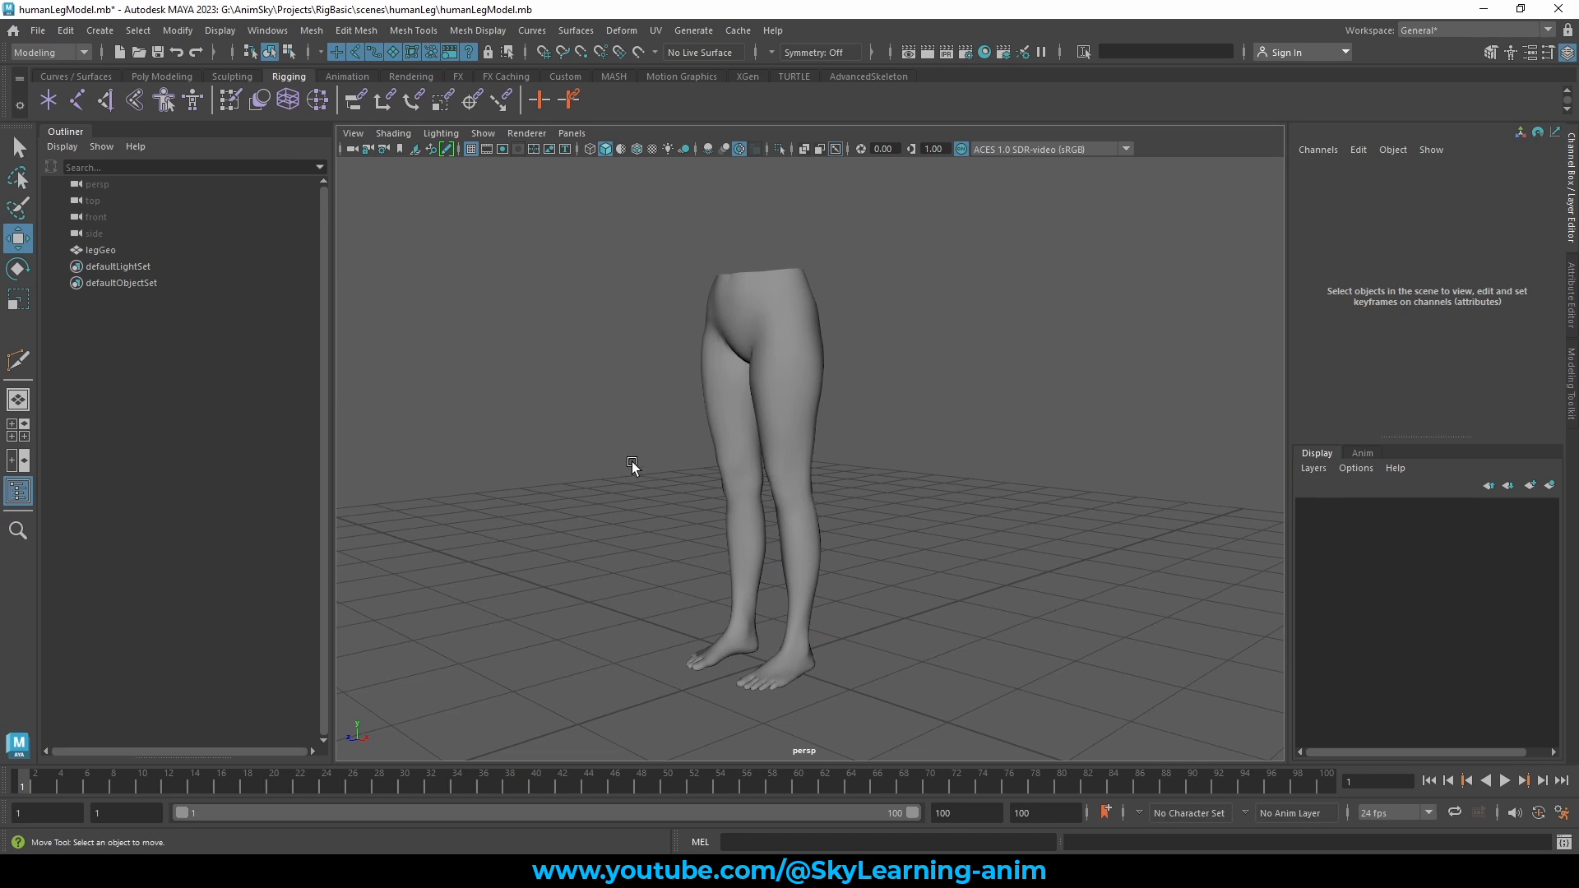
pyautogui.keyDown('alt'); pyautogui.moveTo(553, 310); pyautogui.dragTo(609, 303); pyautogui.keyUp('alt')
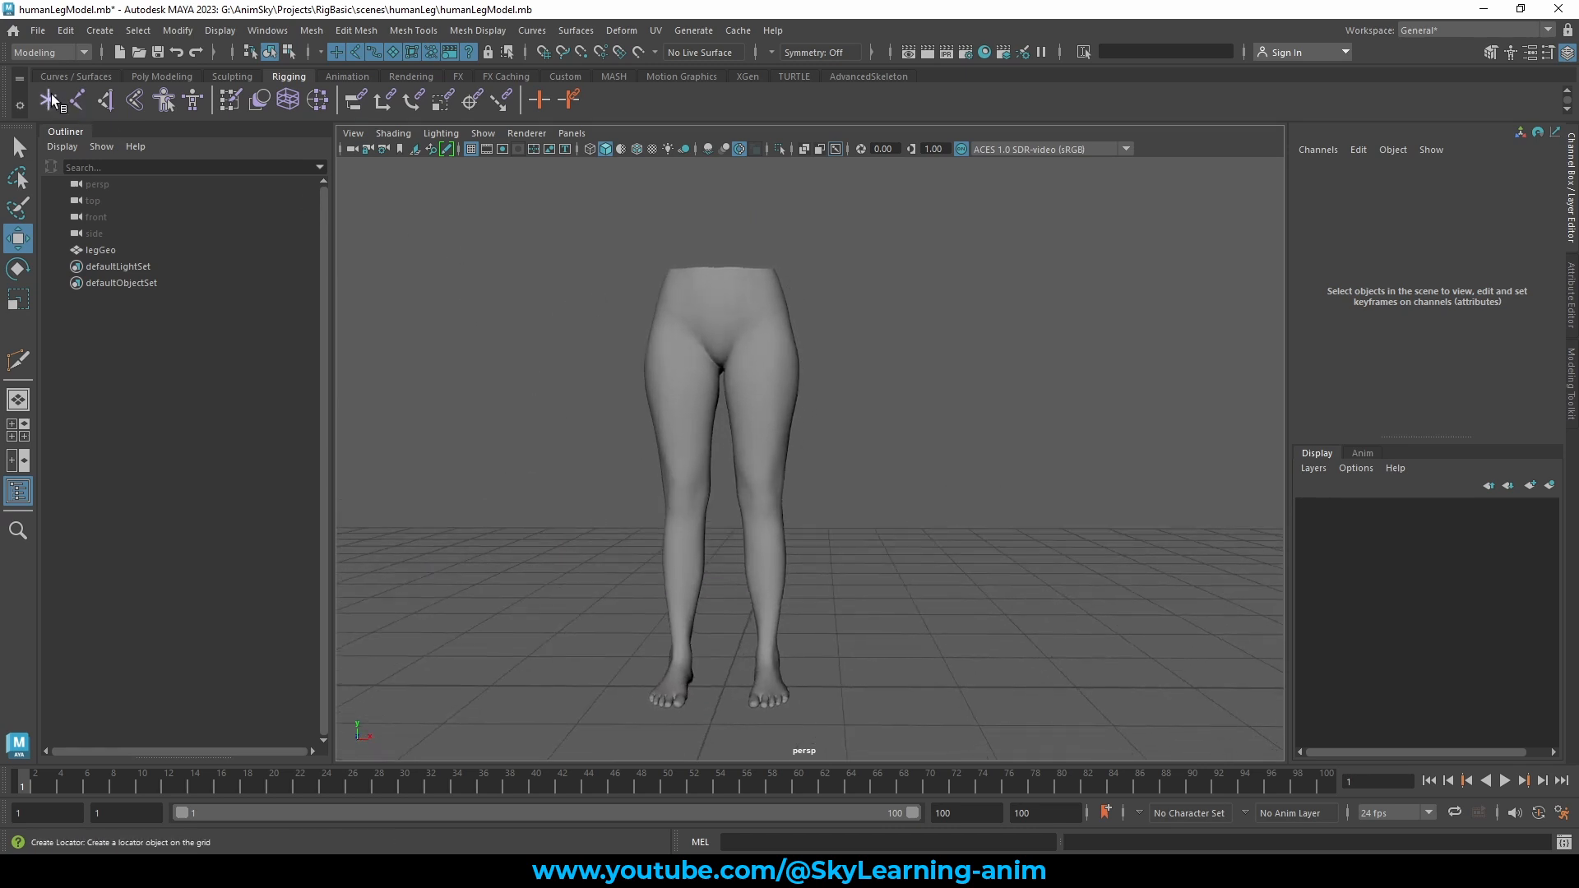
# Step: Start the Joint tool and show the legs in the orthographic side view with wireframe on shaded
pyautogui.click(75, 102)
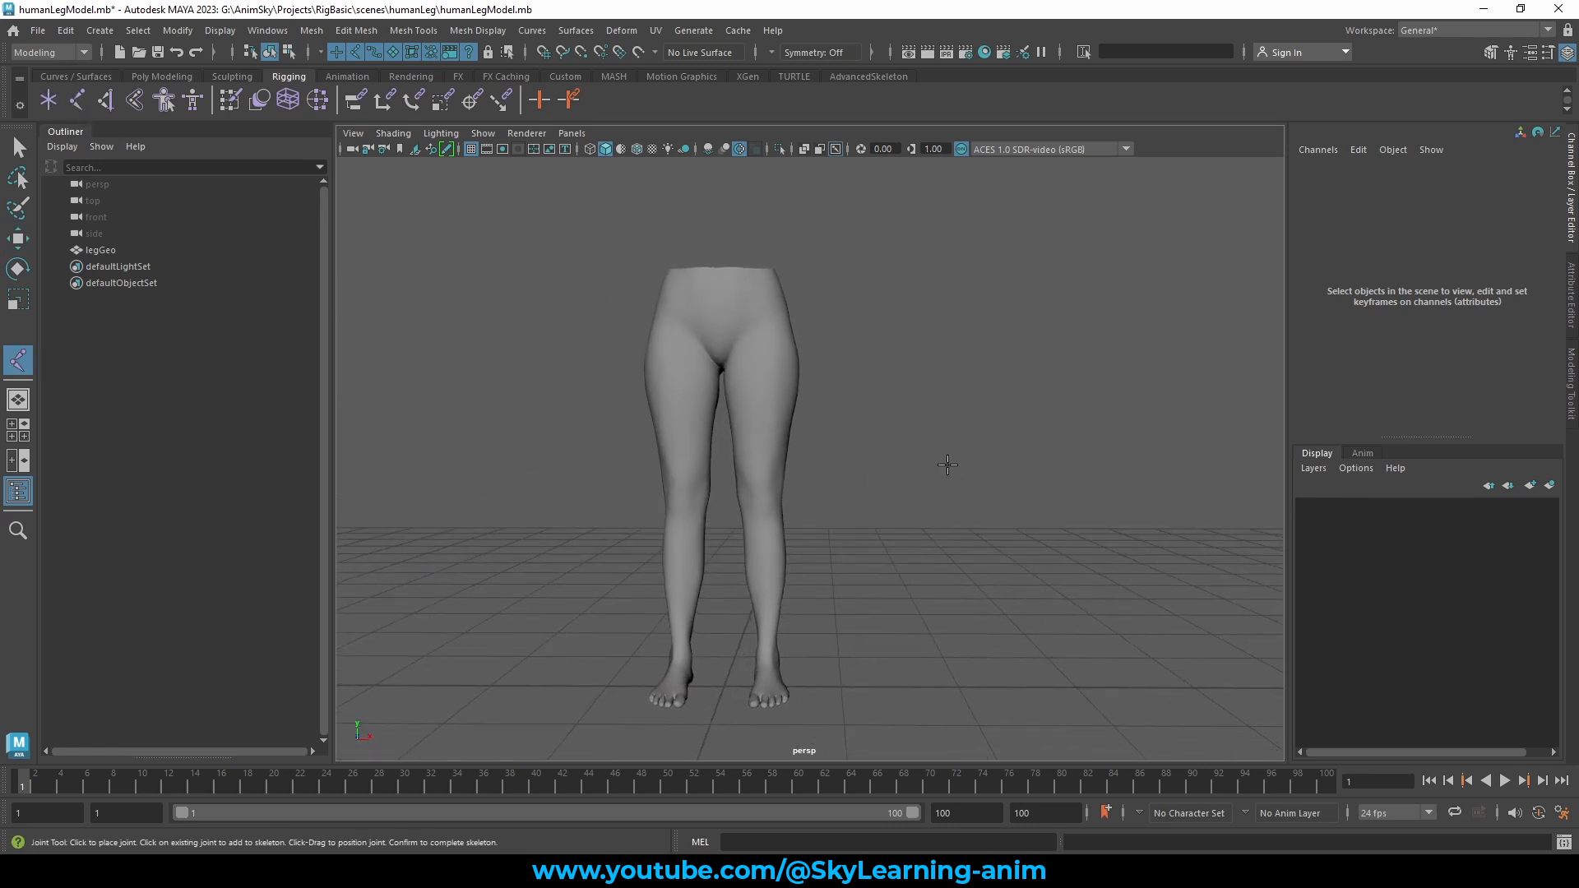
pyautogui.keyDown('alt'); pyautogui.moveTo(945, 461); pyautogui.dragTo(928, 453); pyautogui.keyUp('alt')
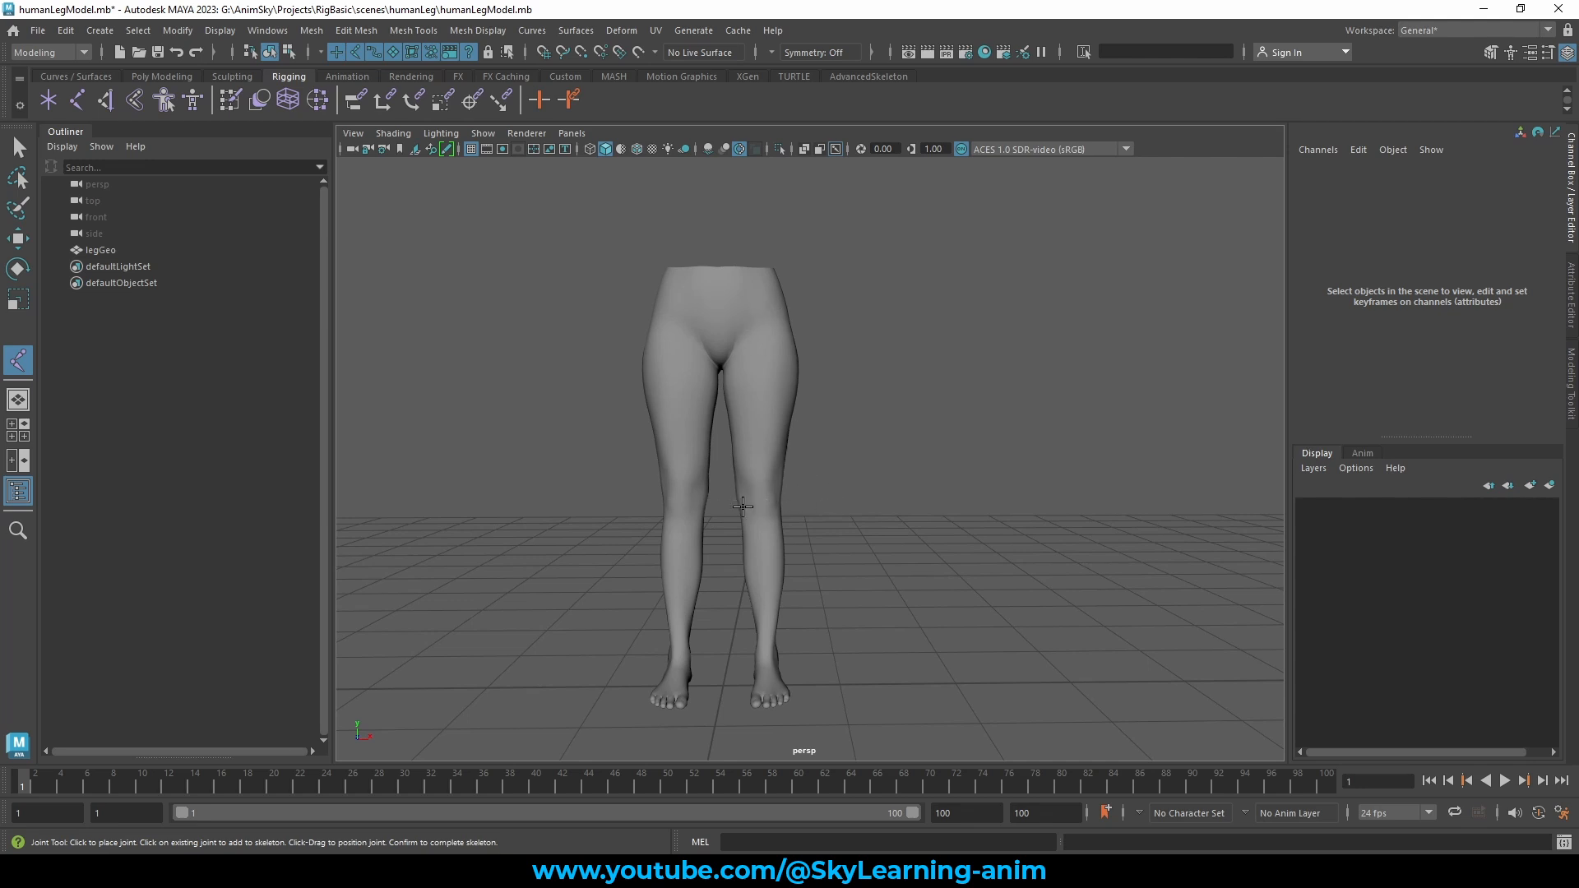
pyautogui.keyDown('alt'); pyautogui.moveTo(804, 485); pyautogui.dragTo(808, 408, button='middle'); pyautogui.keyUp('alt')
pyautogui.keyDown('alt'); pyautogui.moveTo(808, 408); pyautogui.dragTo(870, 472, button='right'); pyautogui.keyUp('alt')
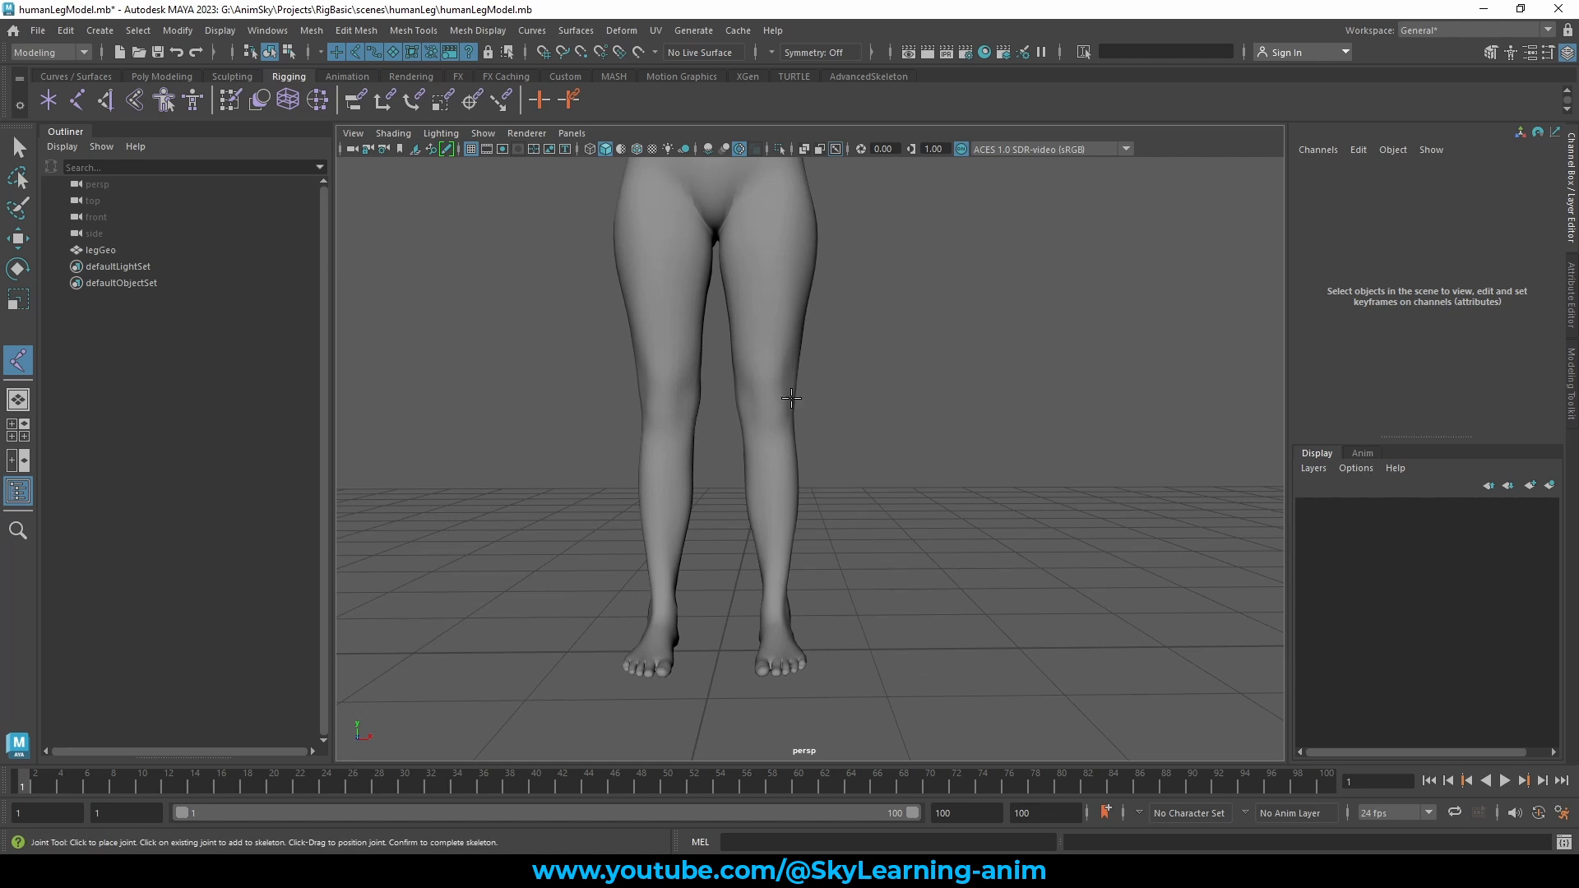
pyautogui.keyDown('alt'); pyautogui.moveTo(903, 432); pyautogui.dragTo(750, 462); pyautogui.keyUp('alt')
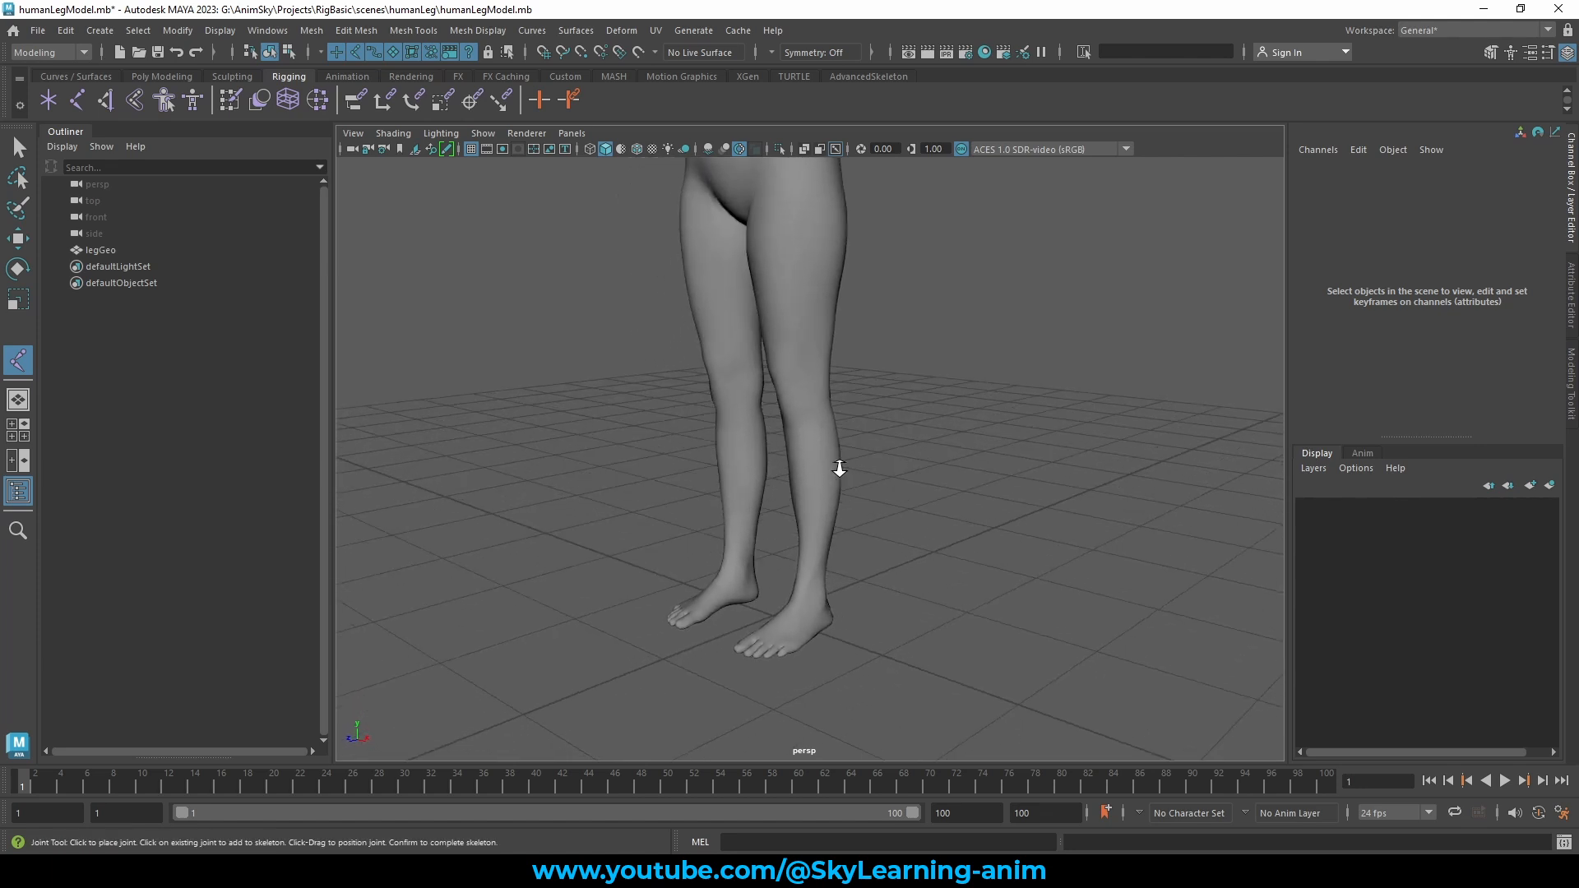
pyautogui.keyDown('alt'); pyautogui.moveTo(839, 470); pyautogui.dragTo(899, 482, button='right'); pyautogui.keyUp('alt')
pyautogui.keyDown('alt'); pyautogui.moveTo(899, 483); pyautogui.dragTo(788, 596); pyautogui.keyUp('alt')
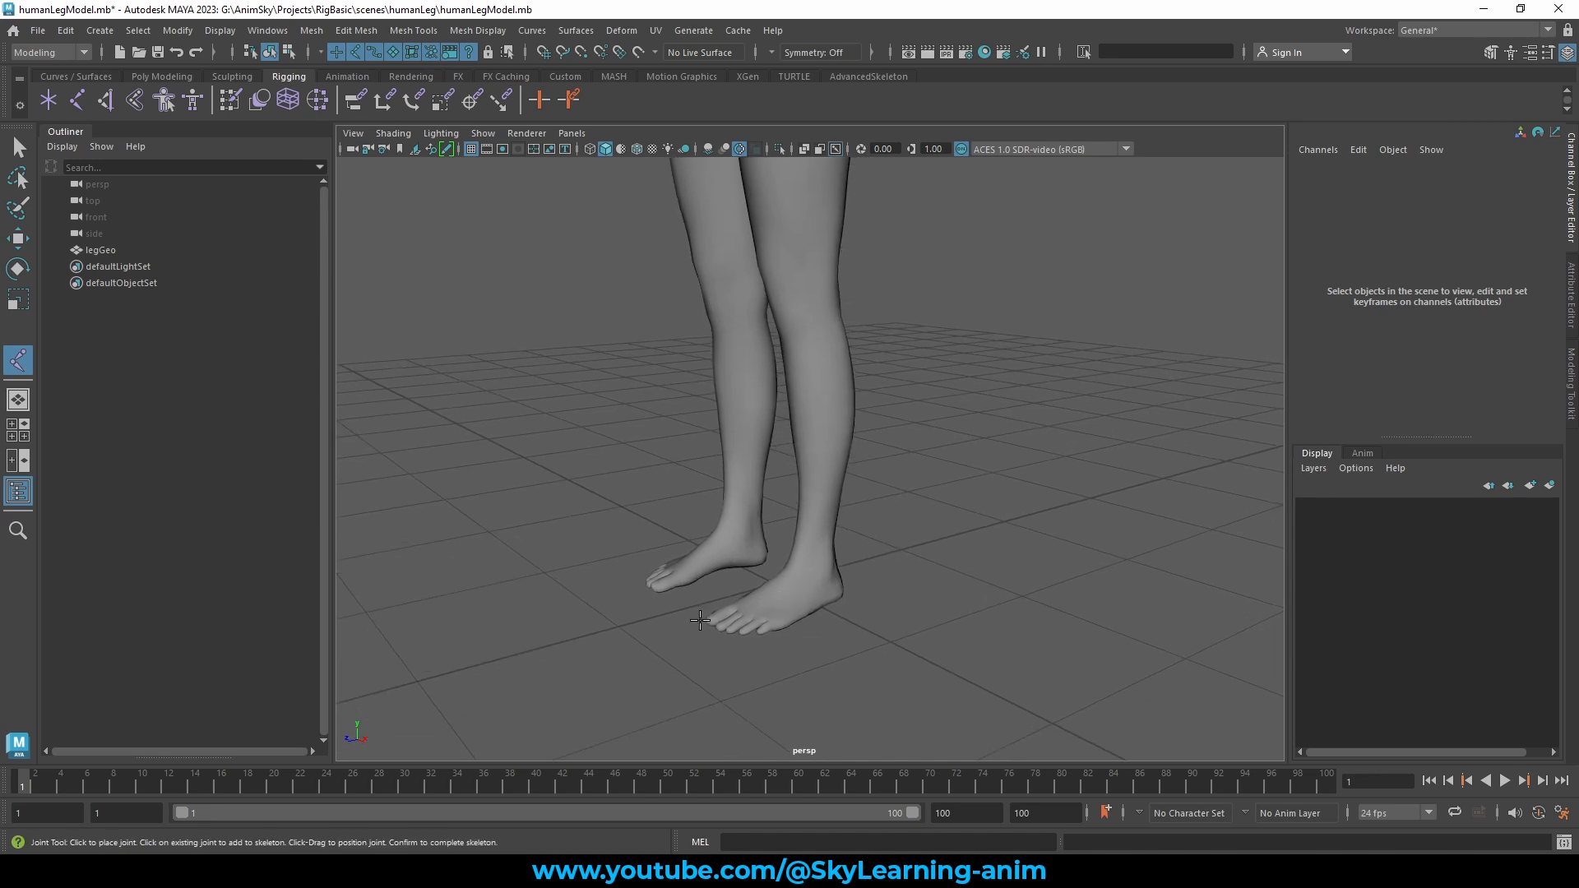
pyautogui.scroll(-6, 927, 494)
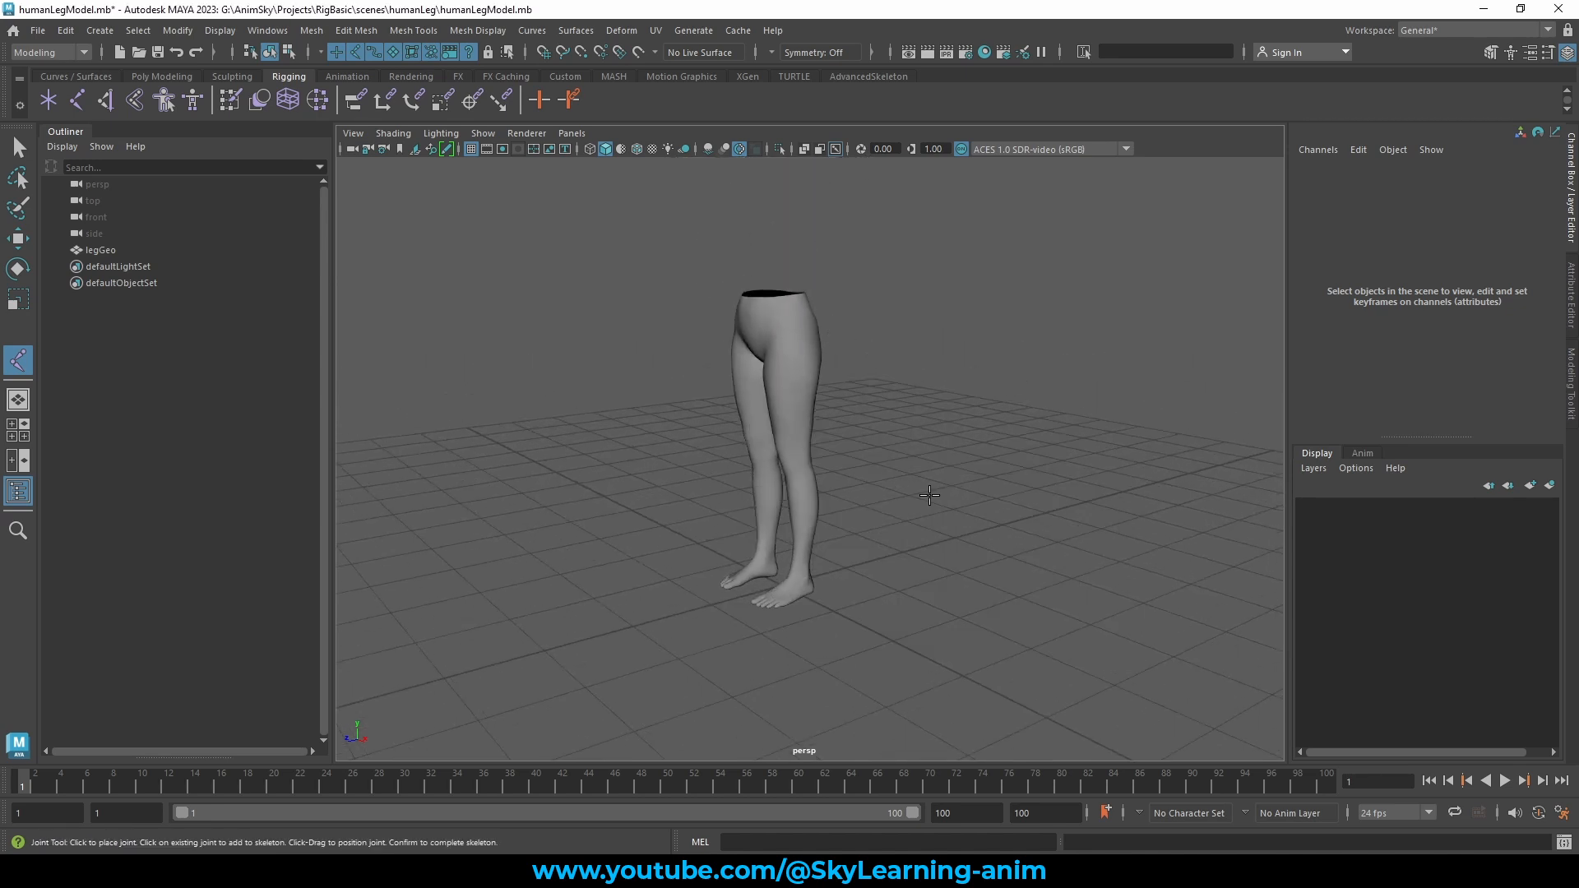
pyautogui.press('space')
pyautogui.press('space')
pyautogui.scroll(-5, 829, 494)
pyautogui.keyDown('alt'); pyautogui.moveTo(848, 387); pyautogui.dragTo(712, 169, button='middle'); pyautogui.keyUp('alt')
pyautogui.click(636, 149)
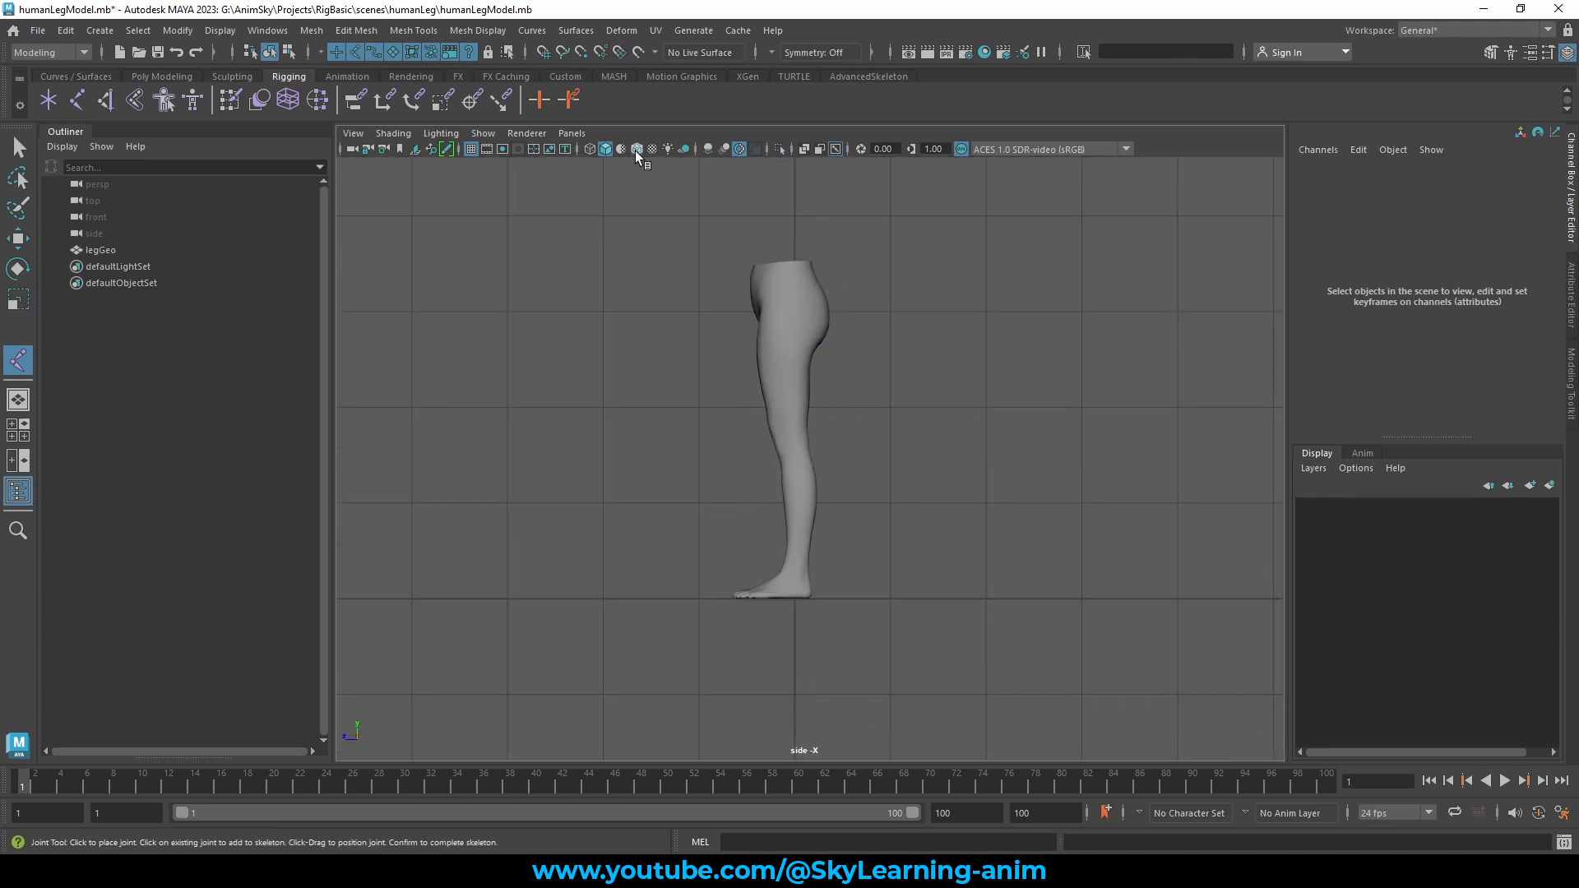
pyautogui.click(637, 148)
# Step: Place the root joint at the hip in the side view, at about Y 92 and Z 2.6
pyautogui.keyDown('alt'); pyautogui.moveTo(869, 332); pyautogui.dragTo(864, 378, button='middle'); pyautogui.keyUp('alt')
pyautogui.scroll(5, 856, 338)
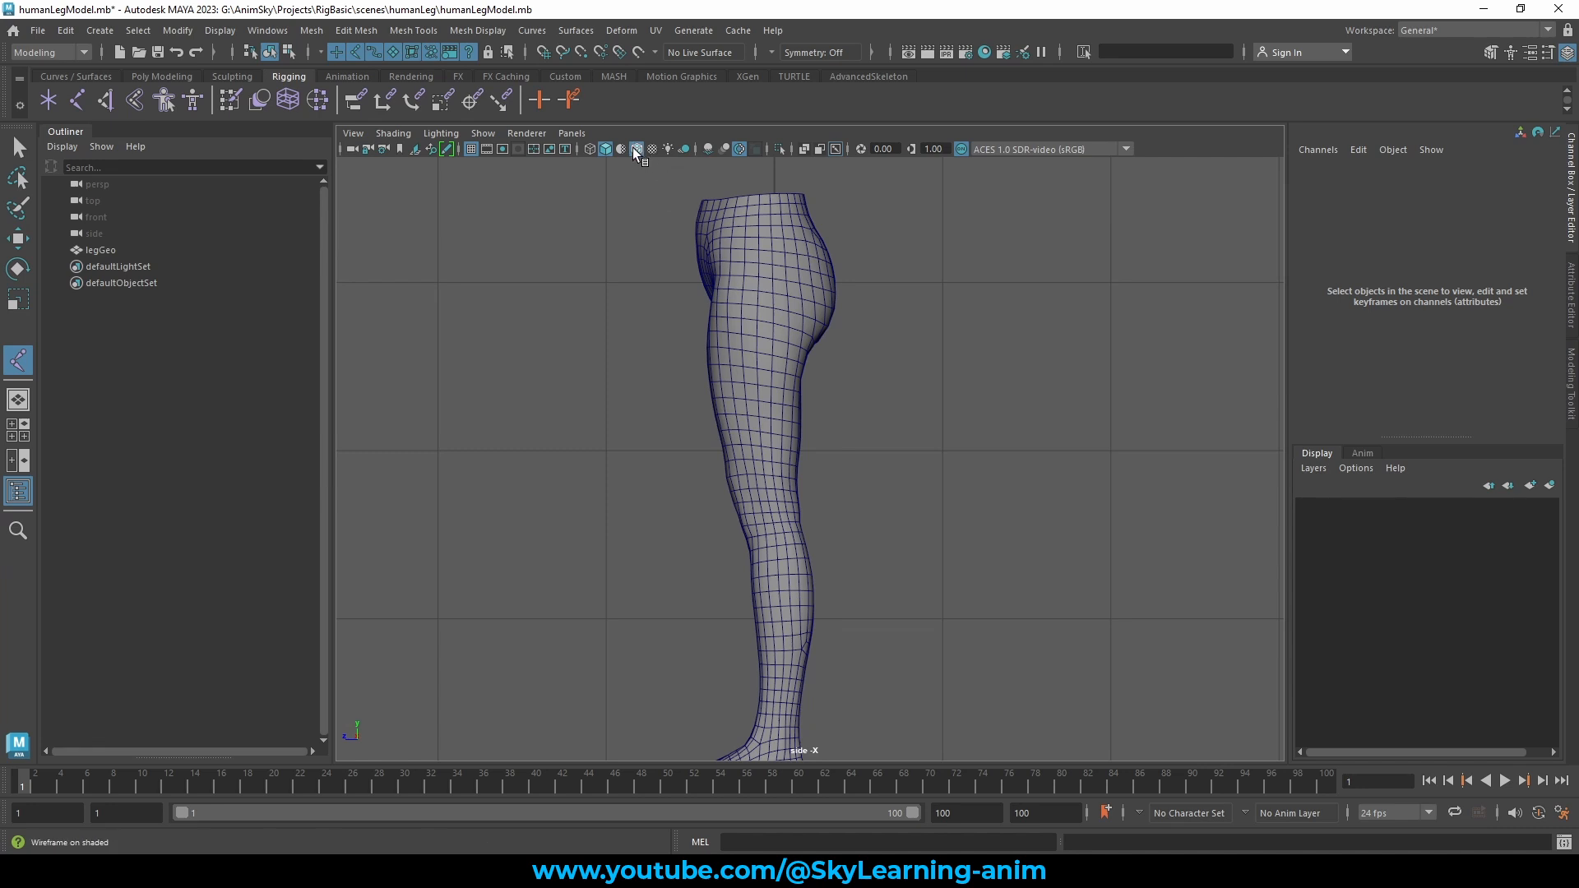
pyautogui.keyDown('alt'); pyautogui.moveTo(955, 328); pyautogui.dragTo(977, 317, button='middle'); pyautogui.keyUp('alt')
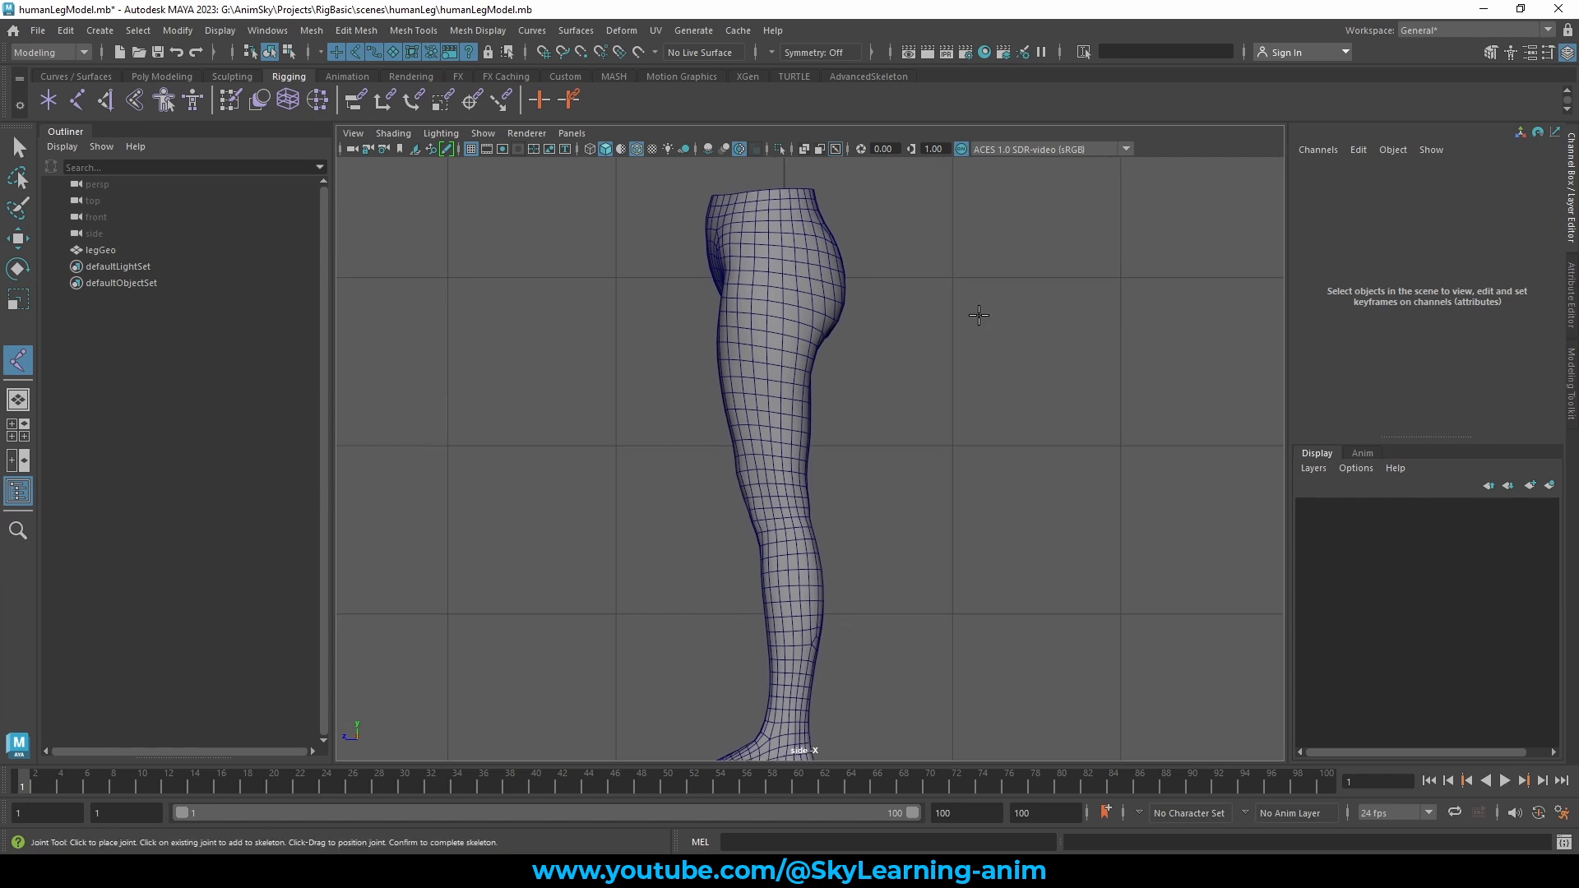
pyautogui.click(770, 275)
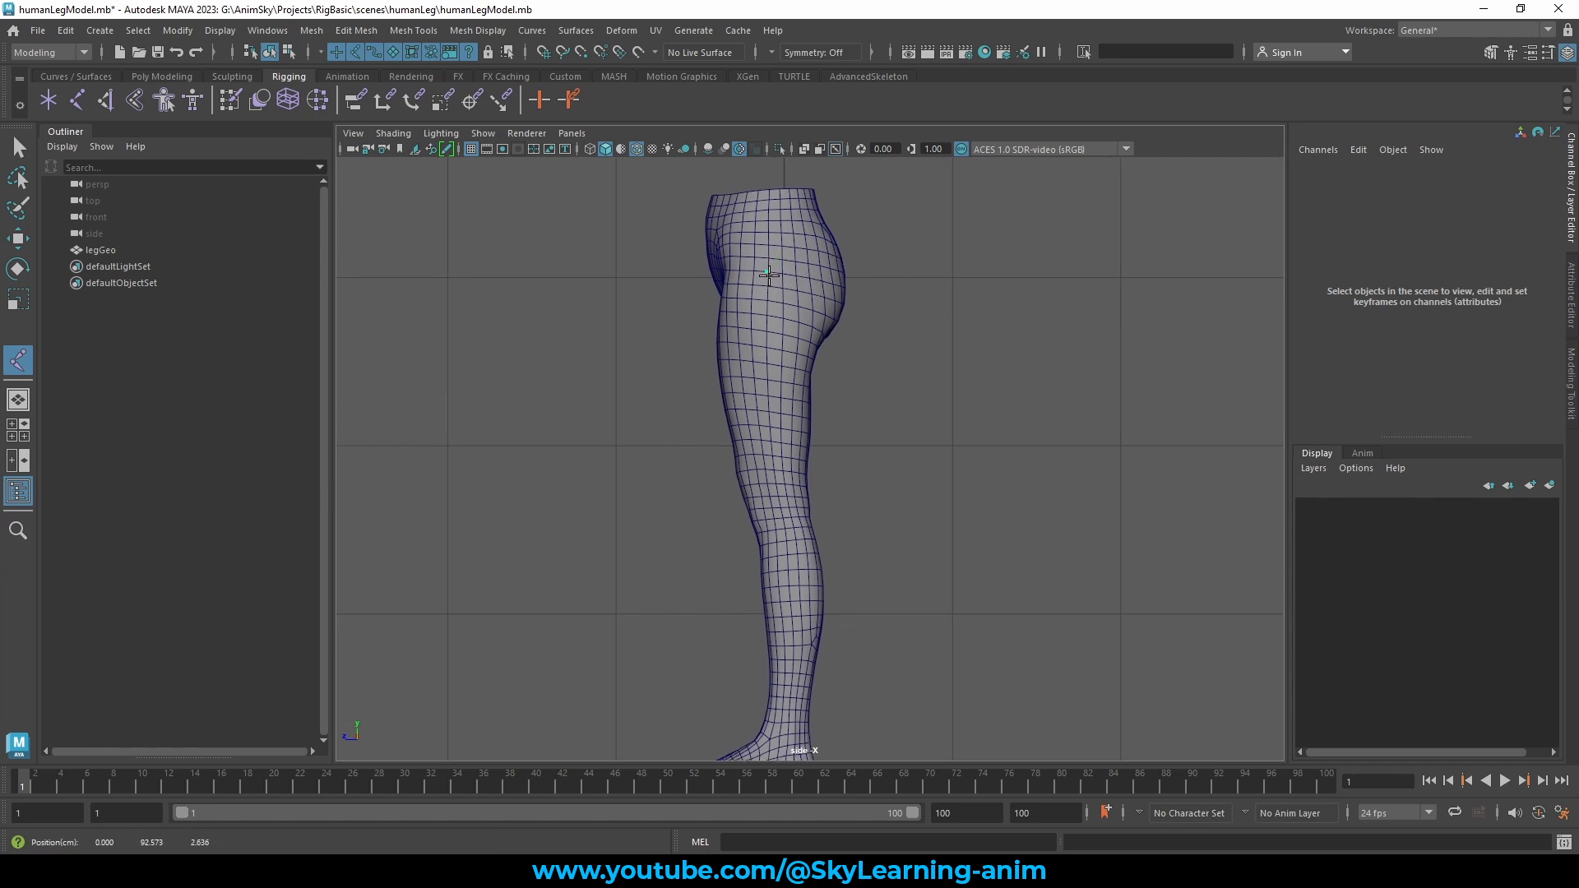
pyautogui.moveTo(769, 275); pyautogui.dragTo(769, 273)
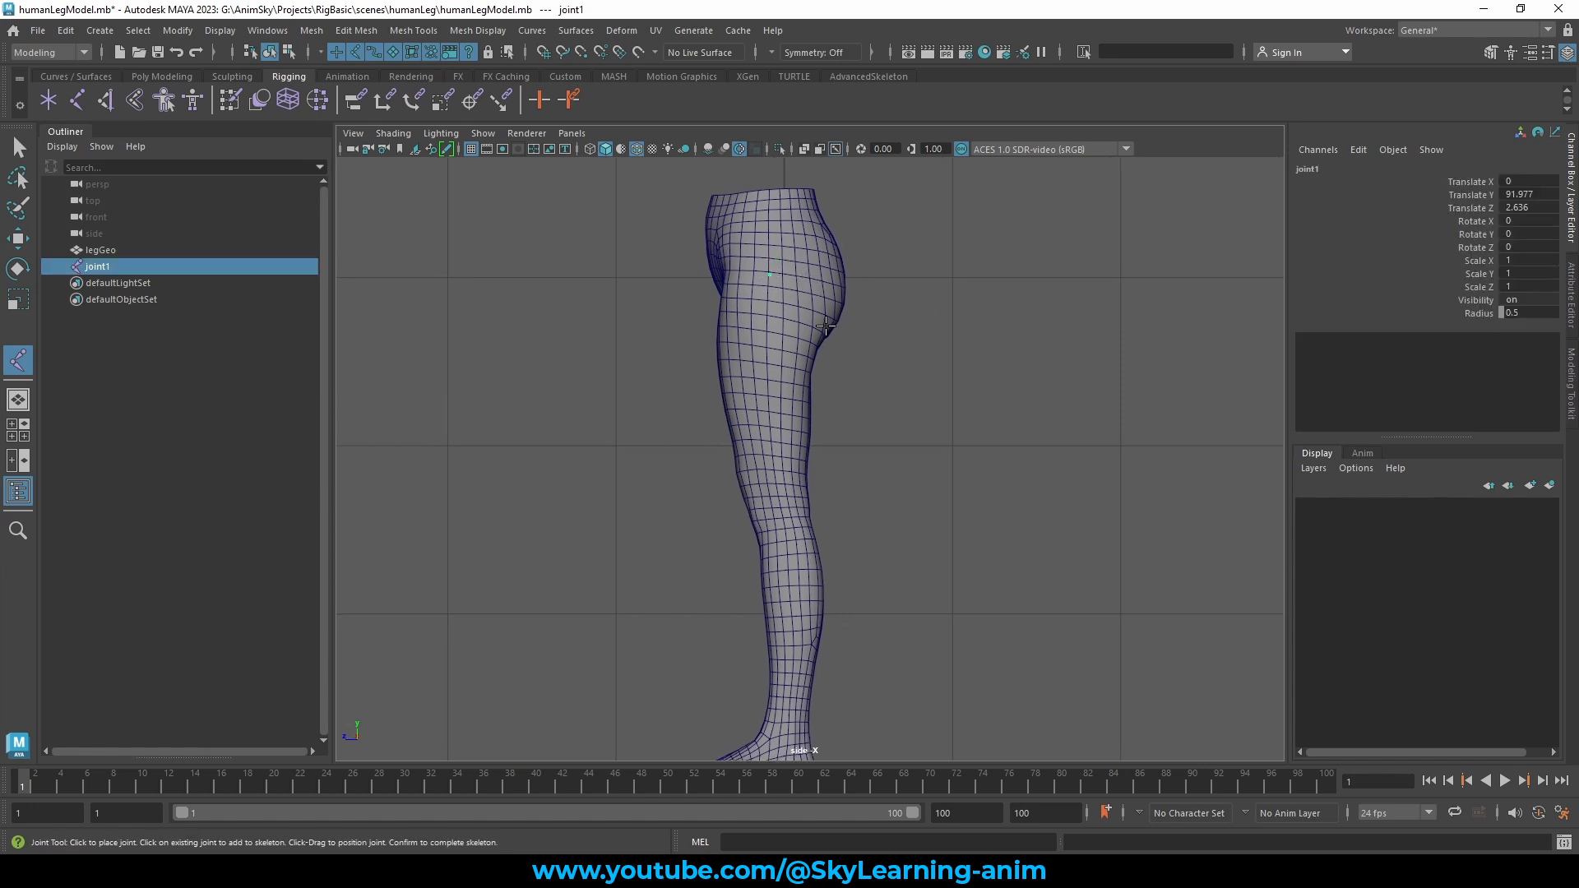
# Step: Add a second joint at the knee, about 43.2 units below the hip joint
pyautogui.keyDown('alt'); pyautogui.moveTo(889, 389); pyautogui.dragTo(904, 281, button='middle'); pyautogui.keyUp('alt')
pyautogui.scroll(5, 894, 331)
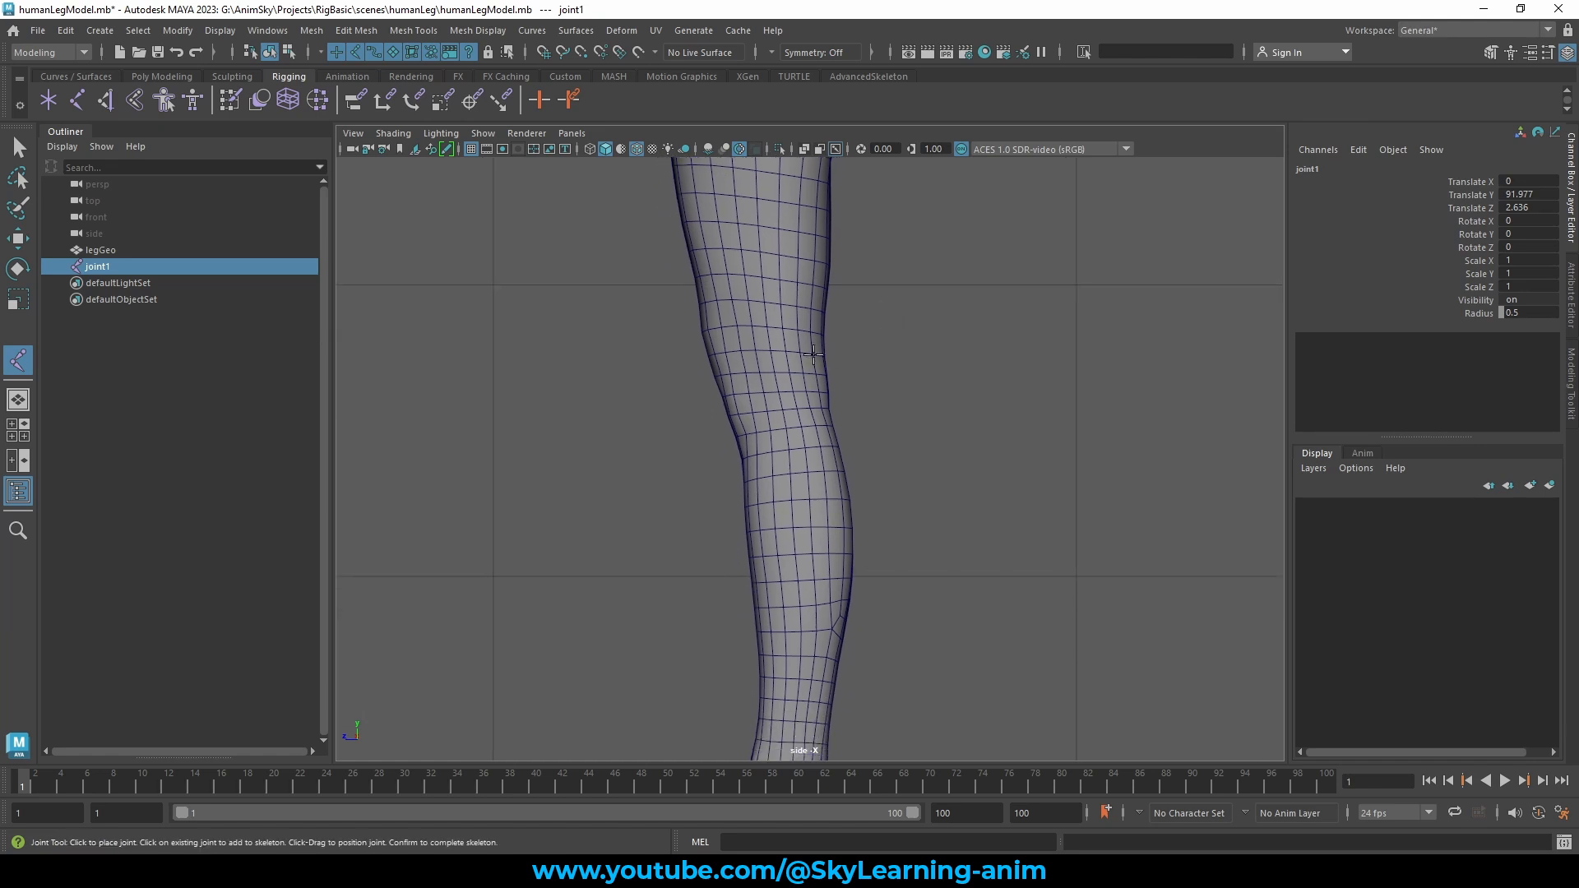
pyautogui.moveTo(788, 379); pyautogui.dragTo(763, 400)
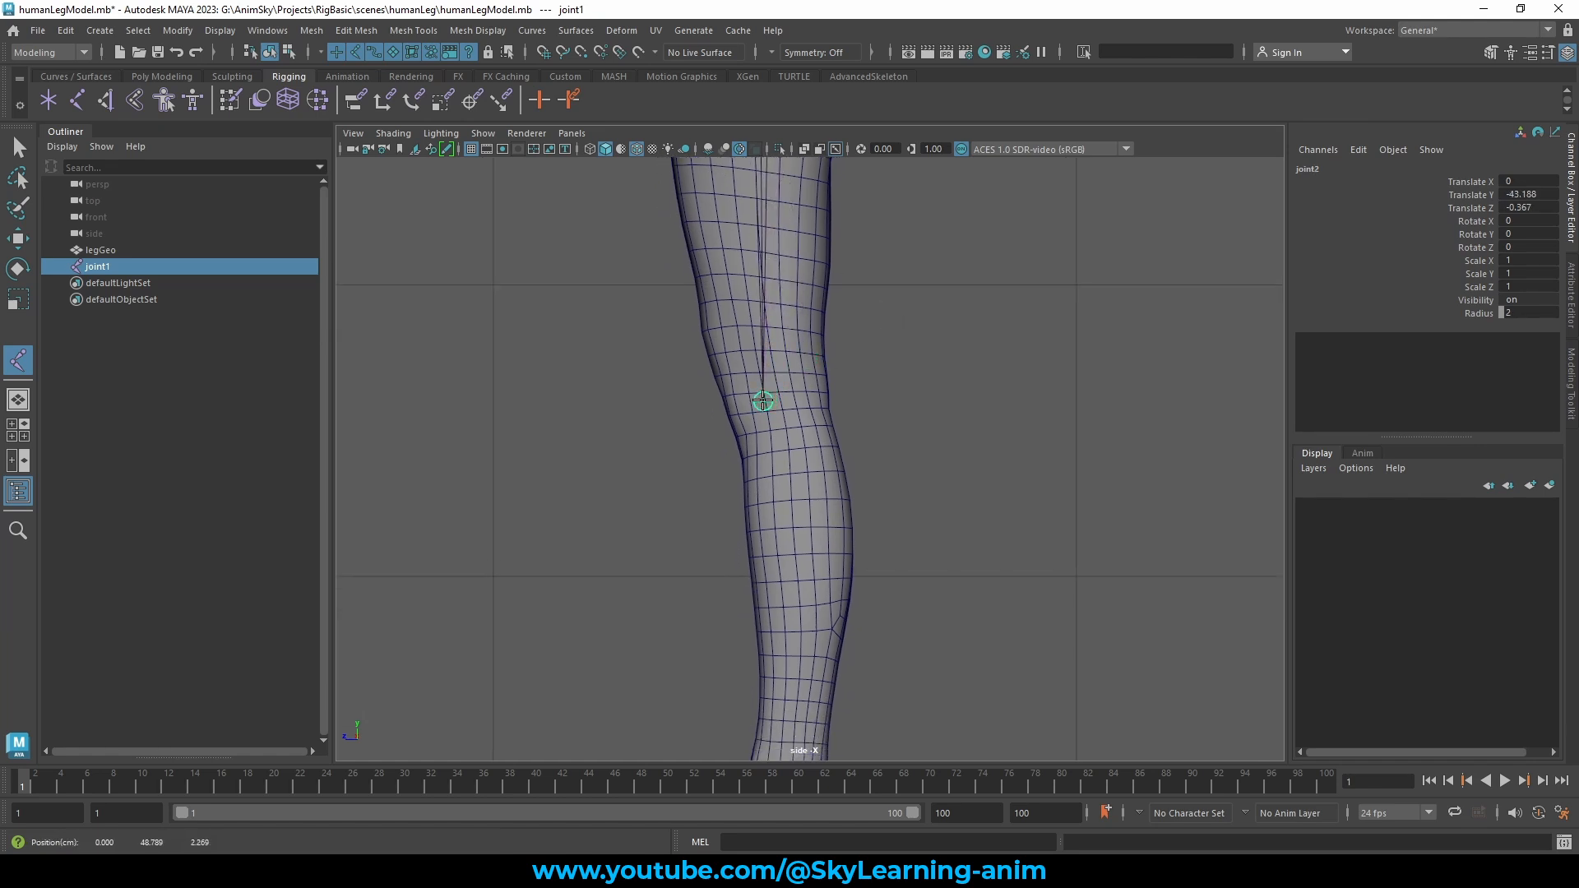
pyautogui.moveTo(764, 401); pyautogui.dragTo(763, 400)
pyautogui.scroll(-4, 782, 381)
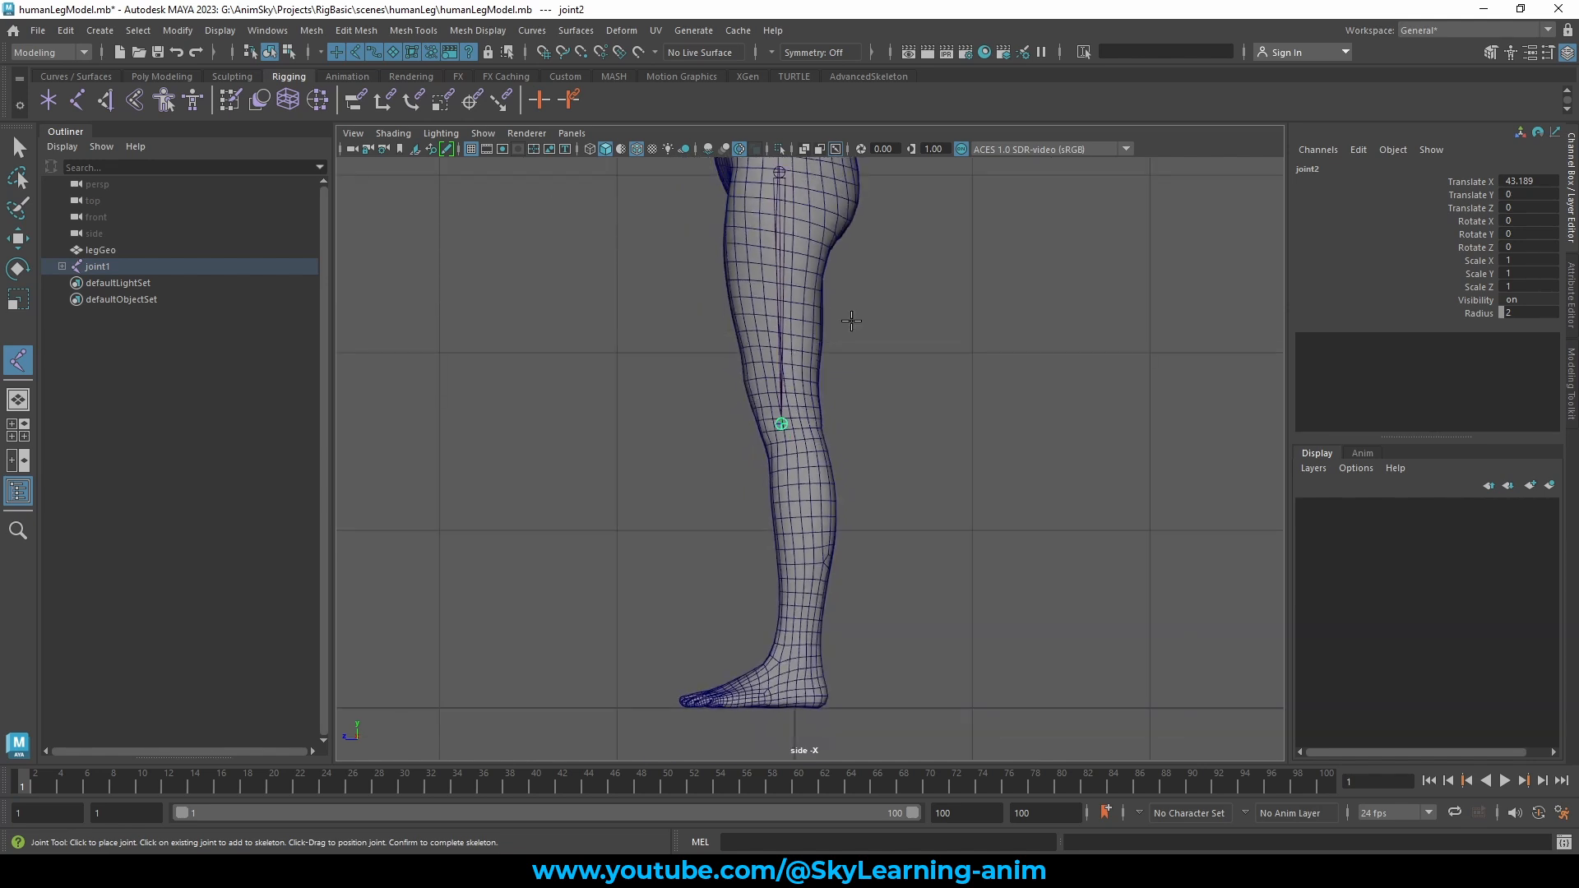
# Step: Nudge the knee joint slightly forward toward the kneecap, to a local offset of about -0.59 in Y
pyautogui.keyDown('alt'); pyautogui.moveTo(846, 321); pyautogui.dragTo(839, 320, button='middle'); pyautogui.keyUp('alt')
pyautogui.scroll(2, 771, 188)
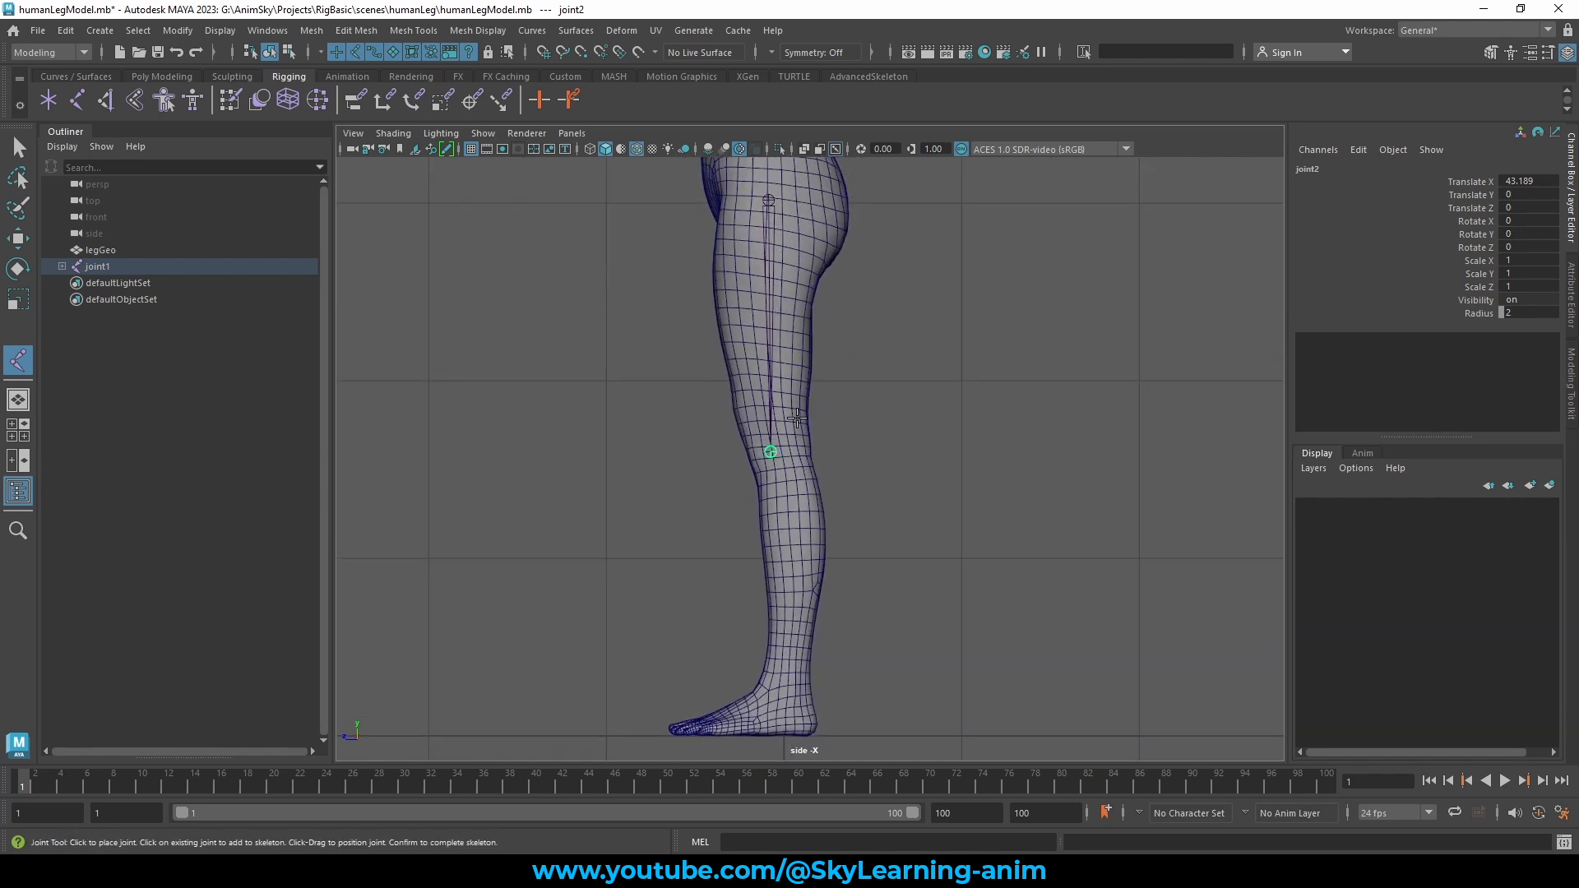
pyautogui.scroll(3, 796, 416)
pyautogui.keyDown('alt'); pyautogui.moveTo(869, 399); pyautogui.dragTo(896, 342, button='middle'); pyautogui.keyUp('alt')
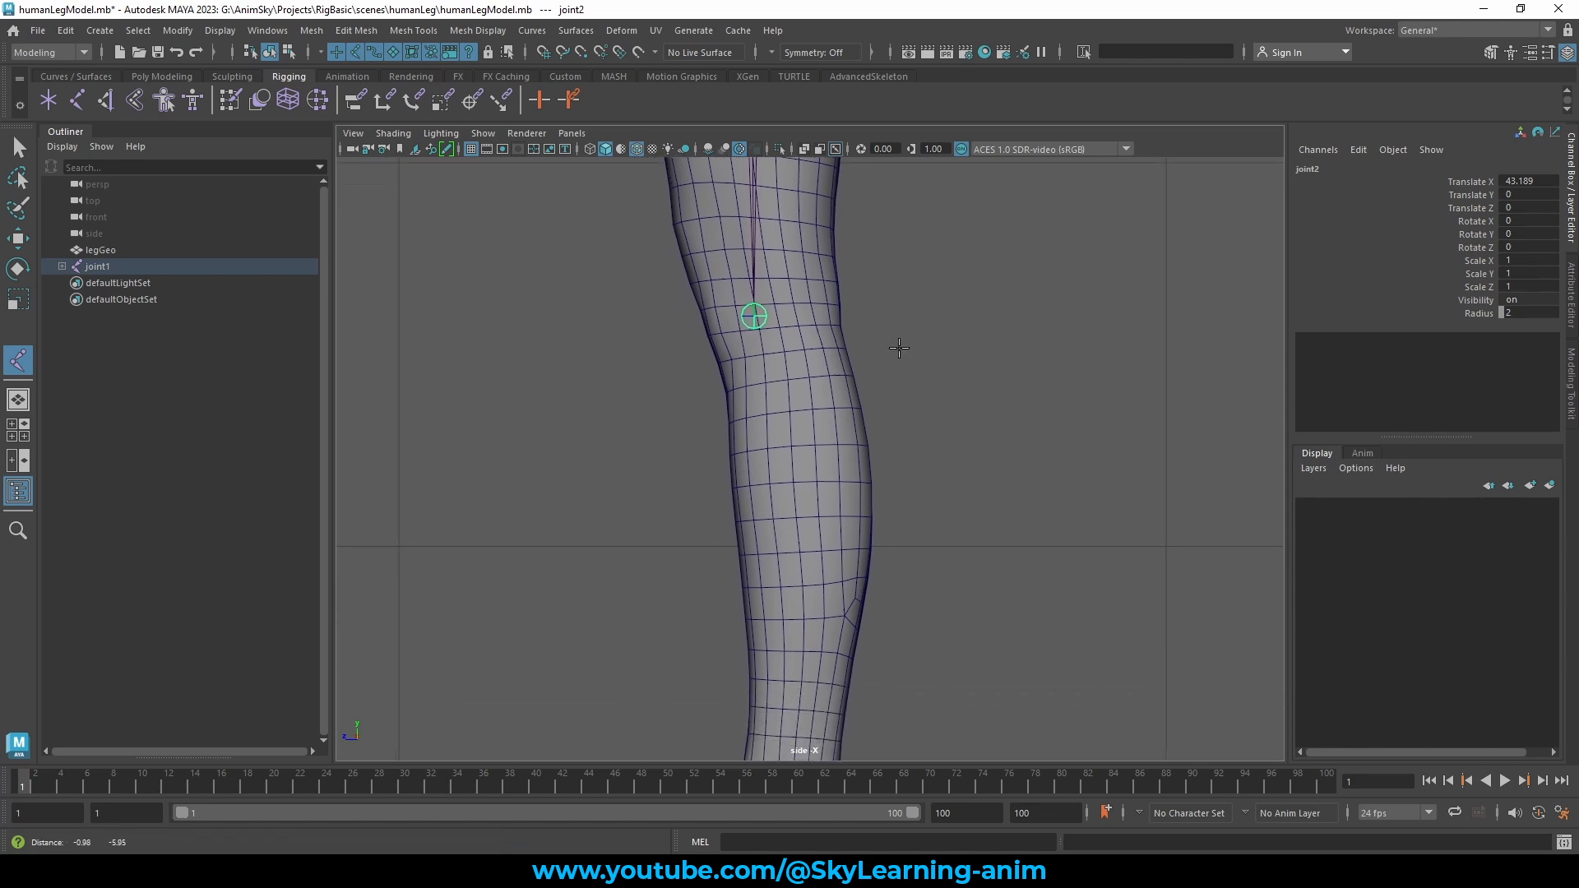
pyautogui.moveTo(752, 315); pyautogui.dragTo(748, 316, button='middle')
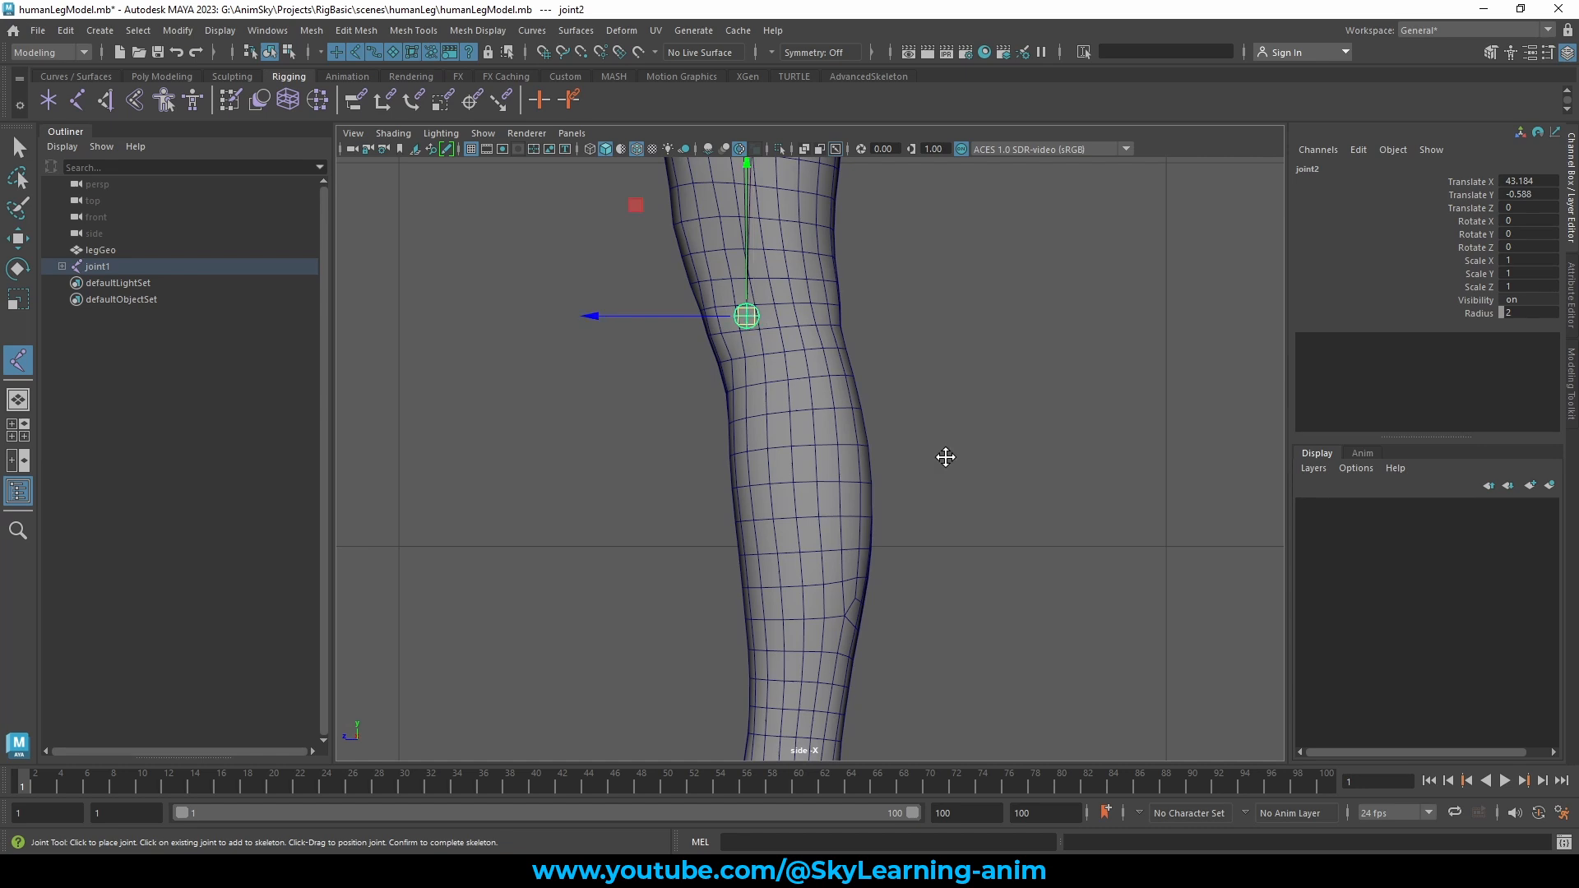
# Step: Add a joint at the centre of the ankle and fine-tune it to about 42 units from the knee joint
pyautogui.keyDown('alt'); pyautogui.moveTo(938, 486); pyautogui.dragTo(940, 249, button='middle'); pyautogui.keyUp('alt')
pyautogui.scroll(2, 918, 575)
pyautogui.keyDown('alt'); pyautogui.moveTo(918, 576); pyautogui.dragTo(941, 398, button='middle'); pyautogui.keyUp('alt')
pyautogui.scroll(3, 797, 436)
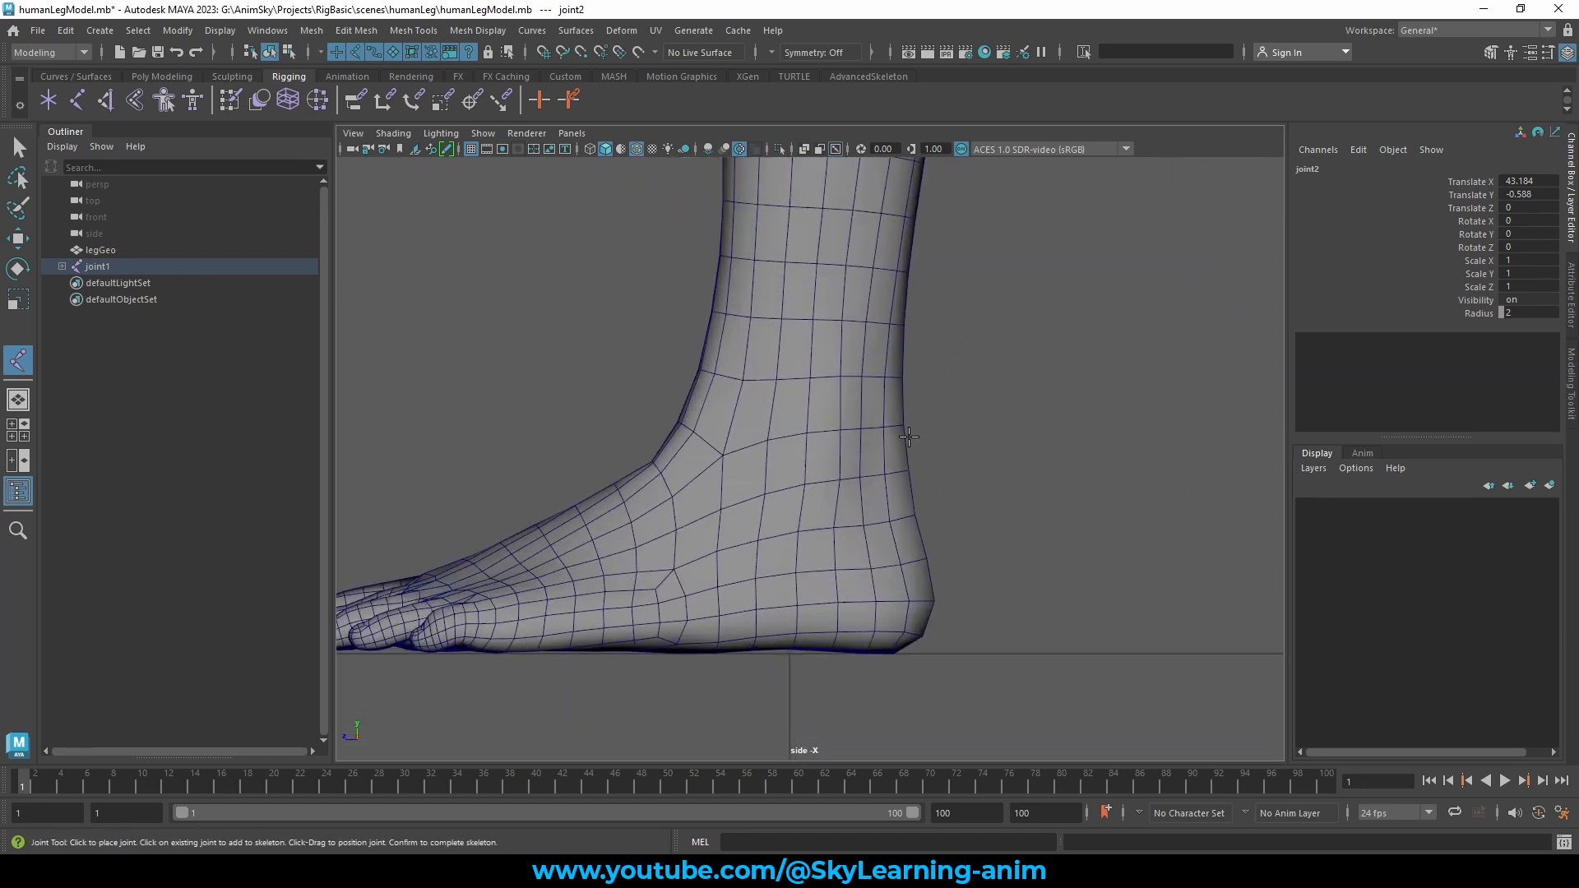
pyautogui.moveTo(803, 472); pyautogui.dragTo(807, 472)
pyautogui.press('Return')
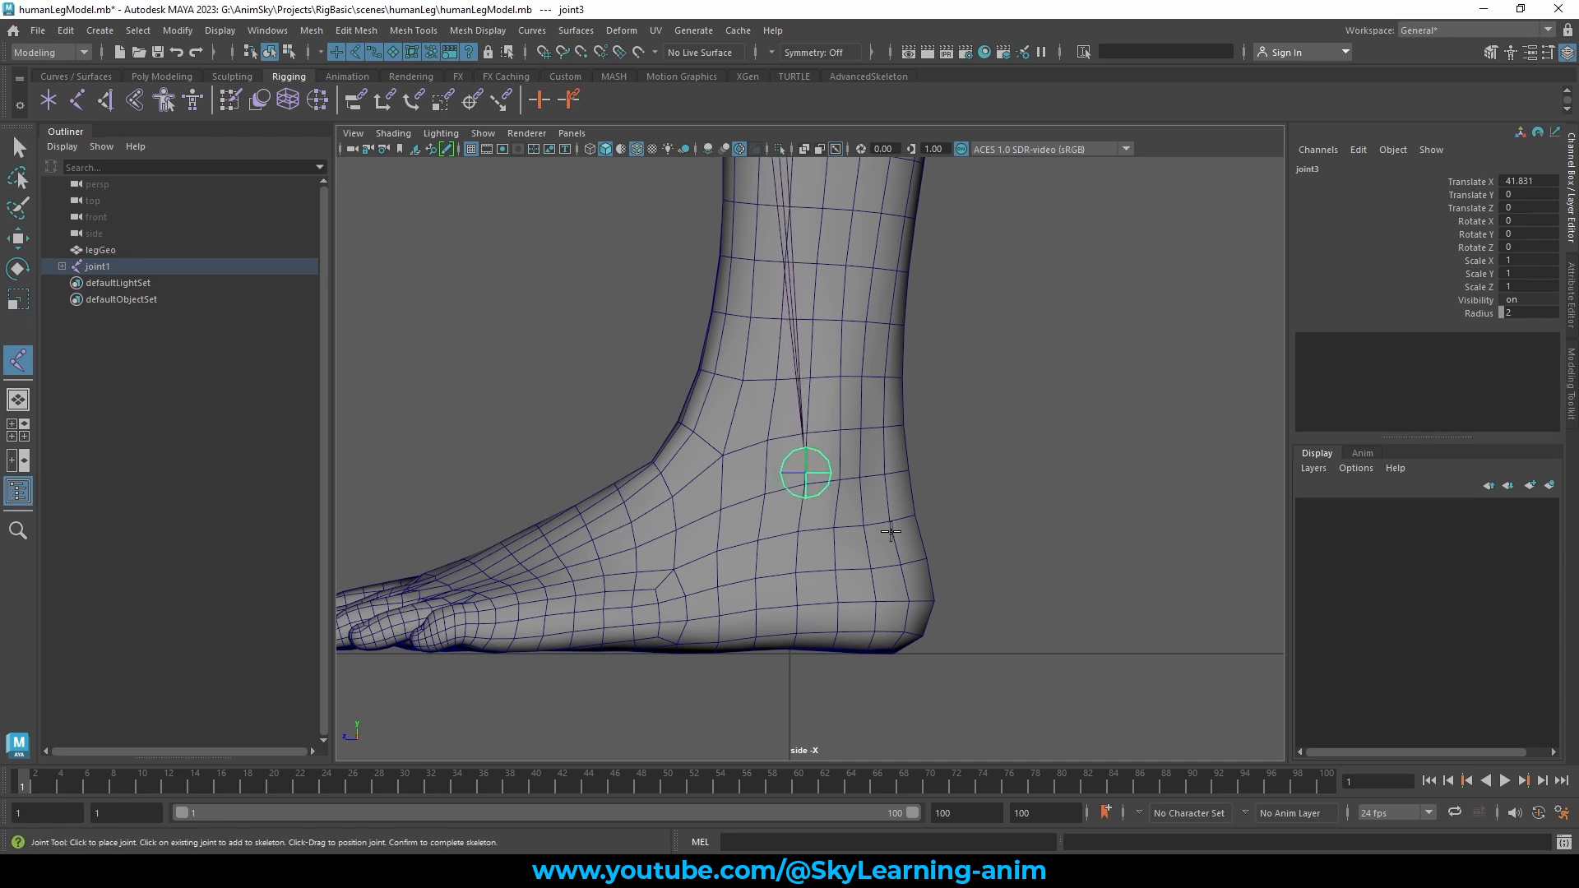
pyautogui.keyDown('alt'); pyautogui.moveTo(947, 507); pyautogui.dragTo(925, 414, button='middle'); pyautogui.keyUp('alt')
pyautogui.keyDown('alt'); pyautogui.moveTo(864, 503); pyautogui.dragTo(906, 462, button='middle'); pyautogui.keyUp('alt')
# Step: Add a joint at the ball of the foot and shift it to about 11.3 units from the ankle joint
pyautogui.scroll(2, 903, 462)
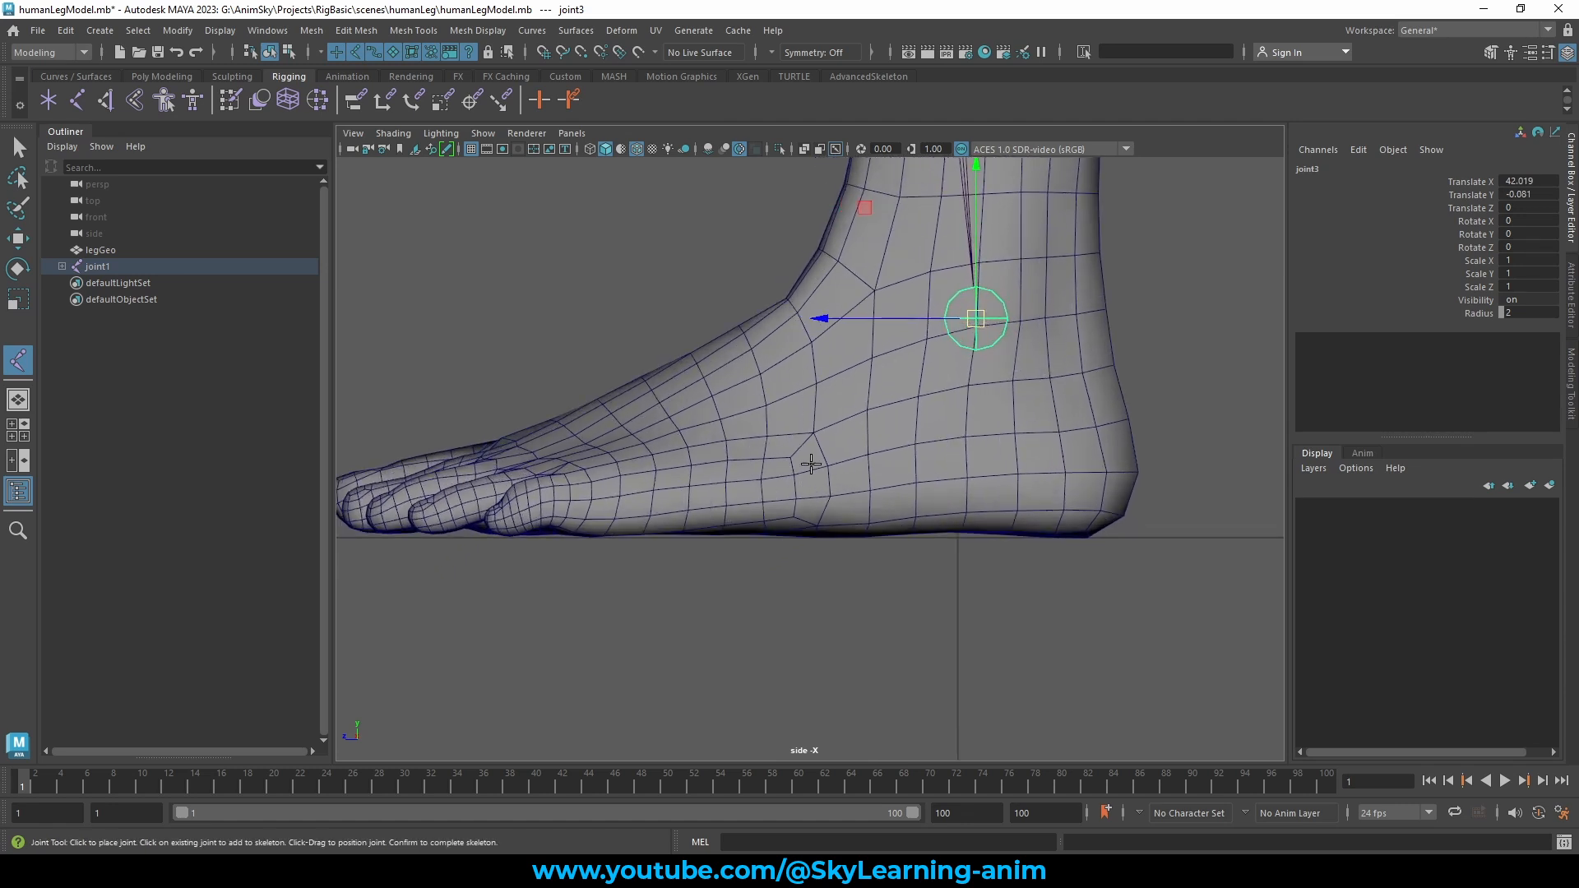
pyautogui.click(816, 445)
pyautogui.moveTo(703, 458); pyautogui.dragTo(659, 458, button='middle')
pyautogui.keyDown('alt'); pyautogui.moveTo(833, 496); pyautogui.dragTo(1054, 489, button='middle'); pyautogui.keyUp('alt')
pyautogui.moveTo(957, 492); pyautogui.dragTo(942, 490, button='middle')
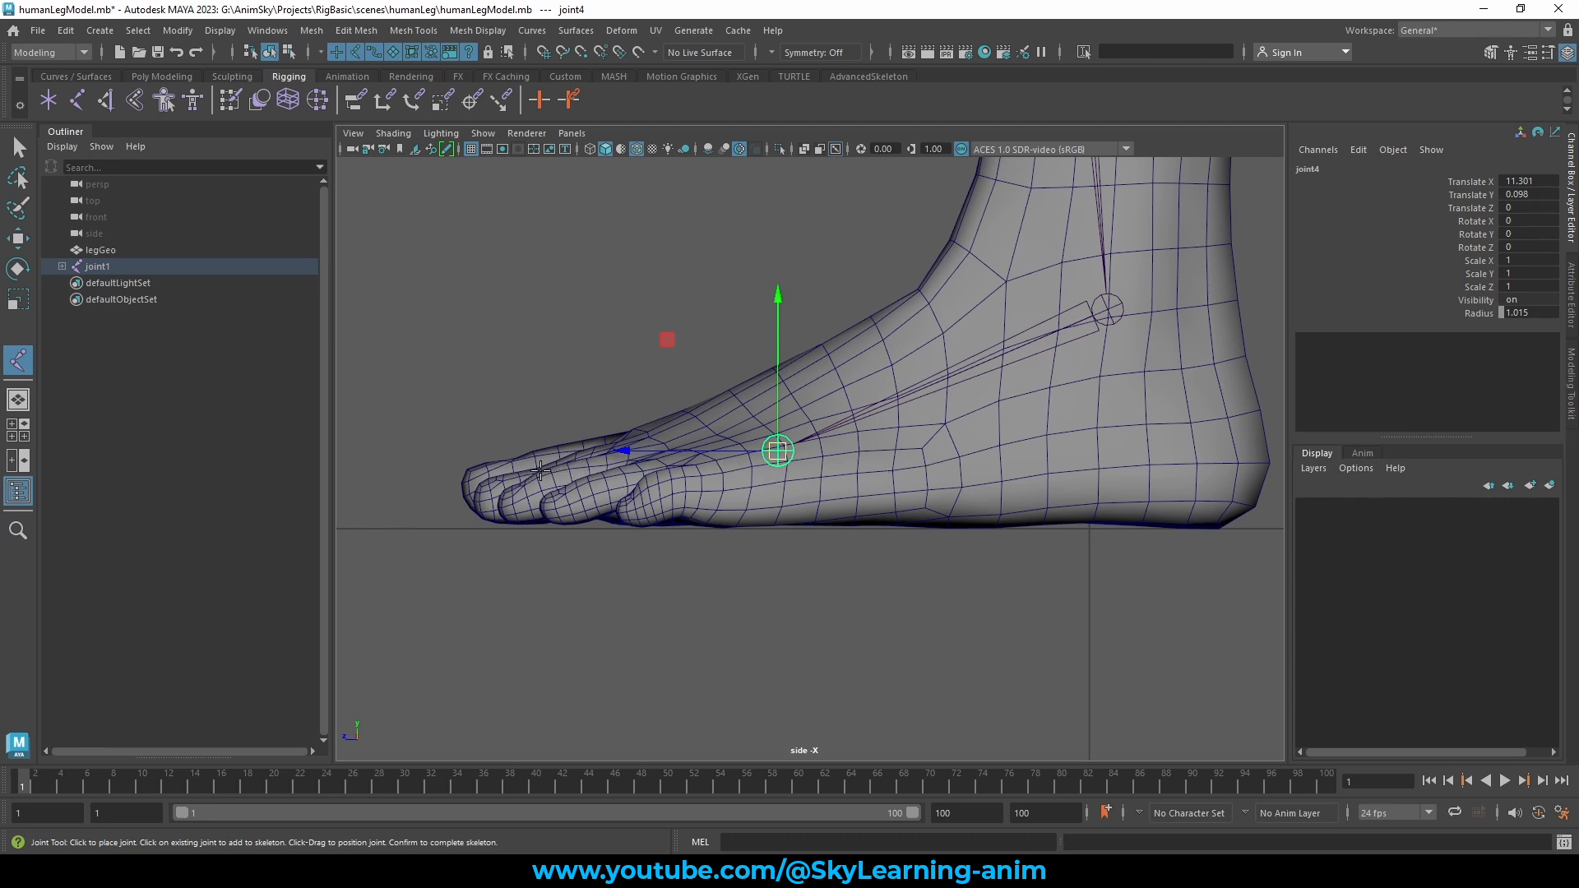
# Step: Finish the chain with a joint at the toe tip, about 9.9 units from the ball joint, and show the four-view layout
pyautogui.moveTo(527, 468); pyautogui.dragTo(466, 466)
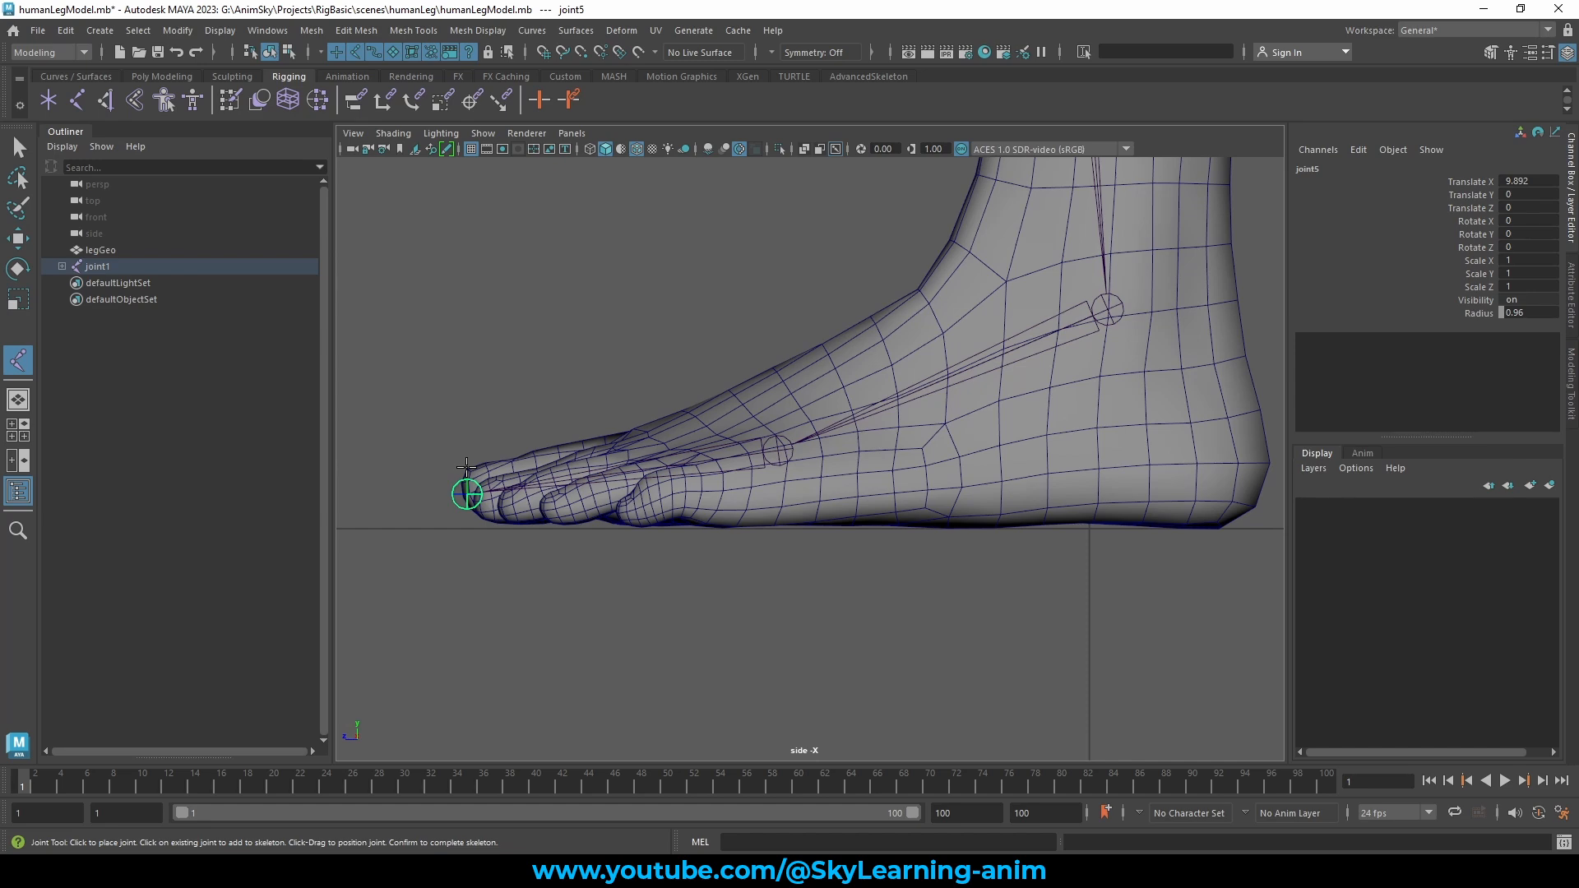
pyautogui.press('Return')
pyautogui.press('w')
pyautogui.press('space')
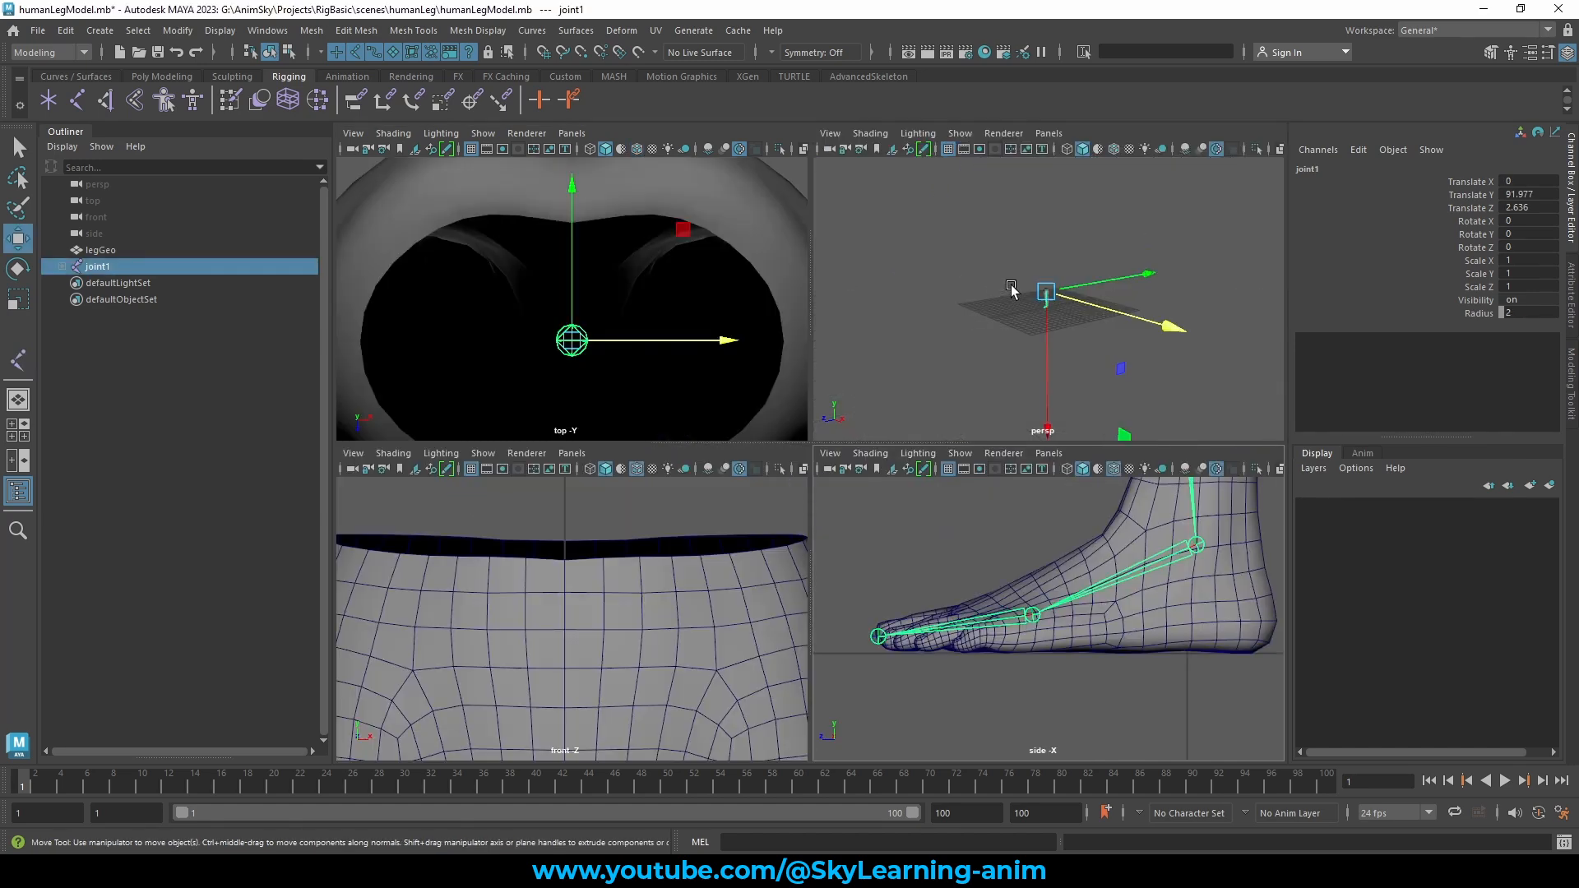
# Step: Expand the joint hierarchy in the Outliner and rename the root joint as hip_jnt
pyautogui.press('space')
pyautogui.press('f')
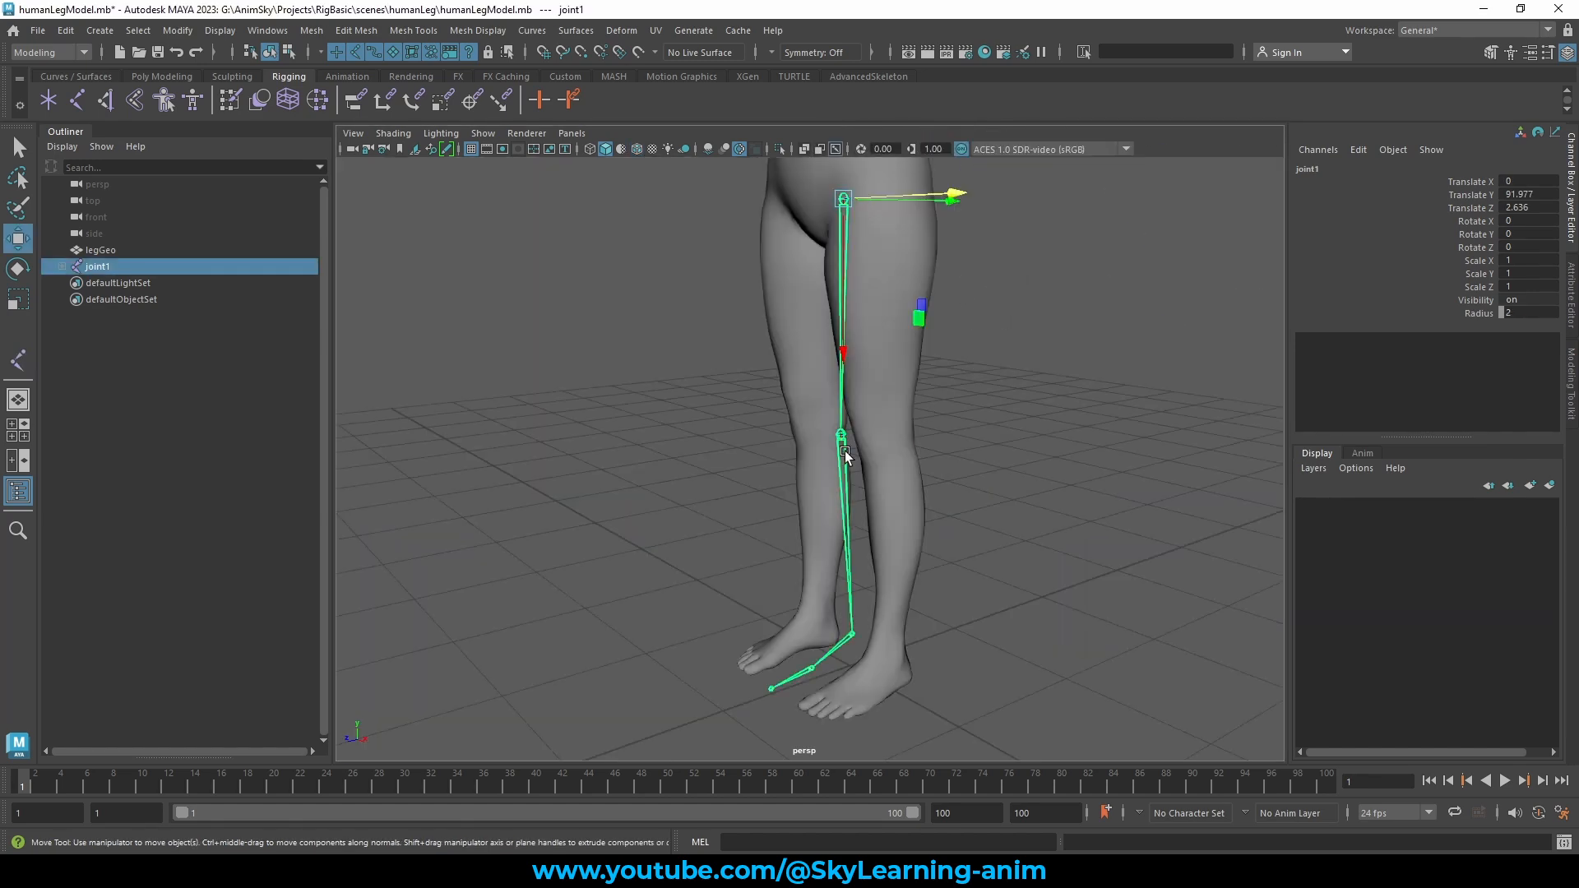
pyautogui.scroll(-3, 845, 453)
pyautogui.keyDown('alt'); pyautogui.moveTo(1002, 433); pyautogui.dragTo(846, 240); pyautogui.keyUp('alt')
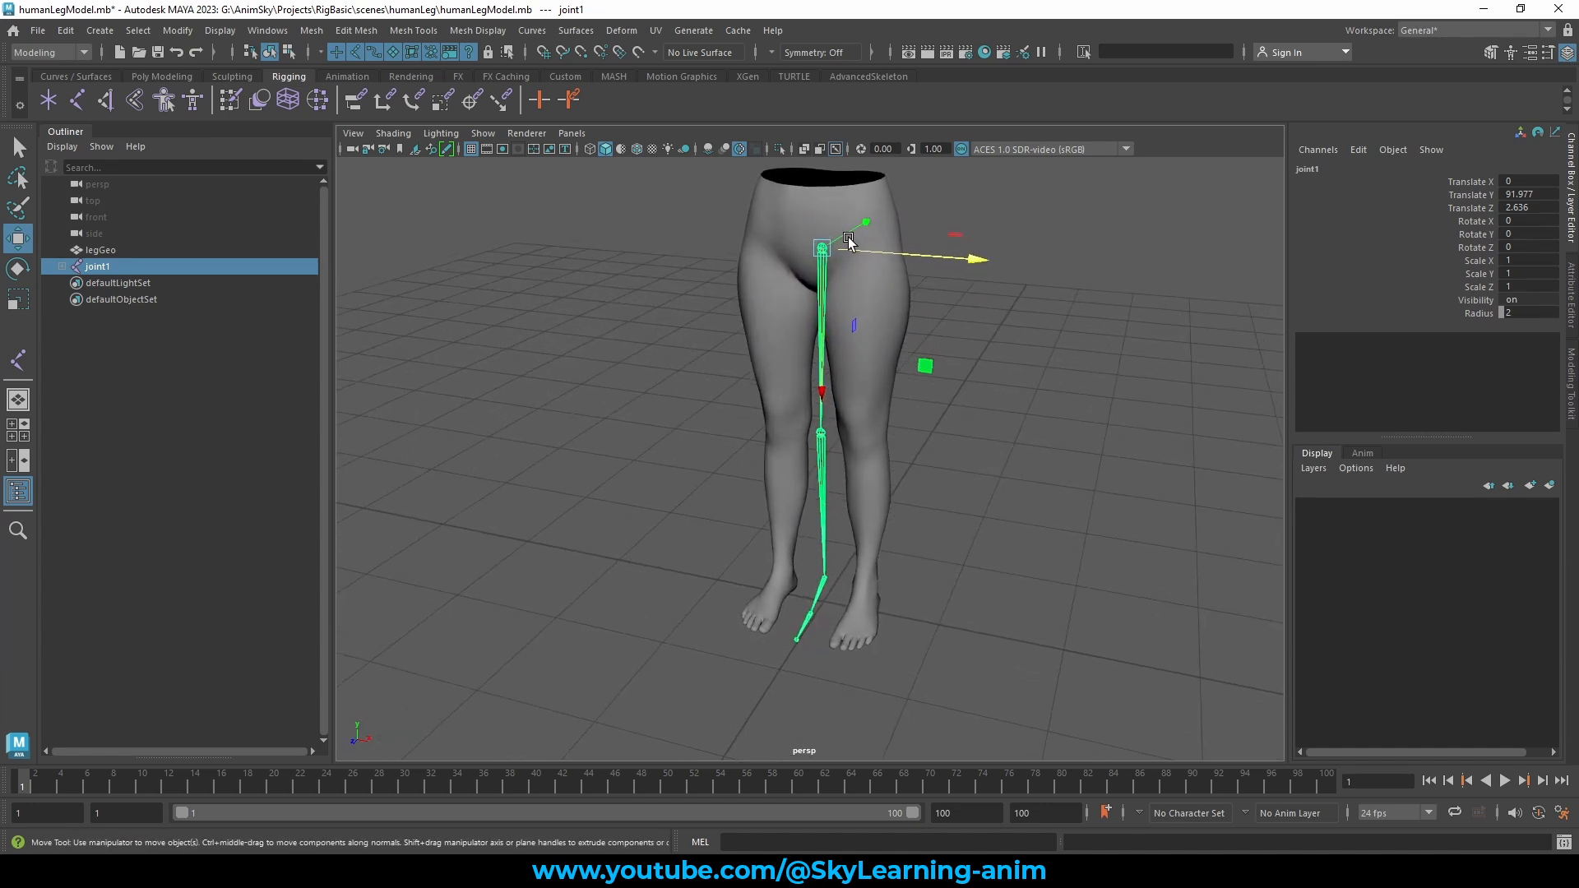
pyautogui.click(58, 266)
pyautogui.click(71, 283)
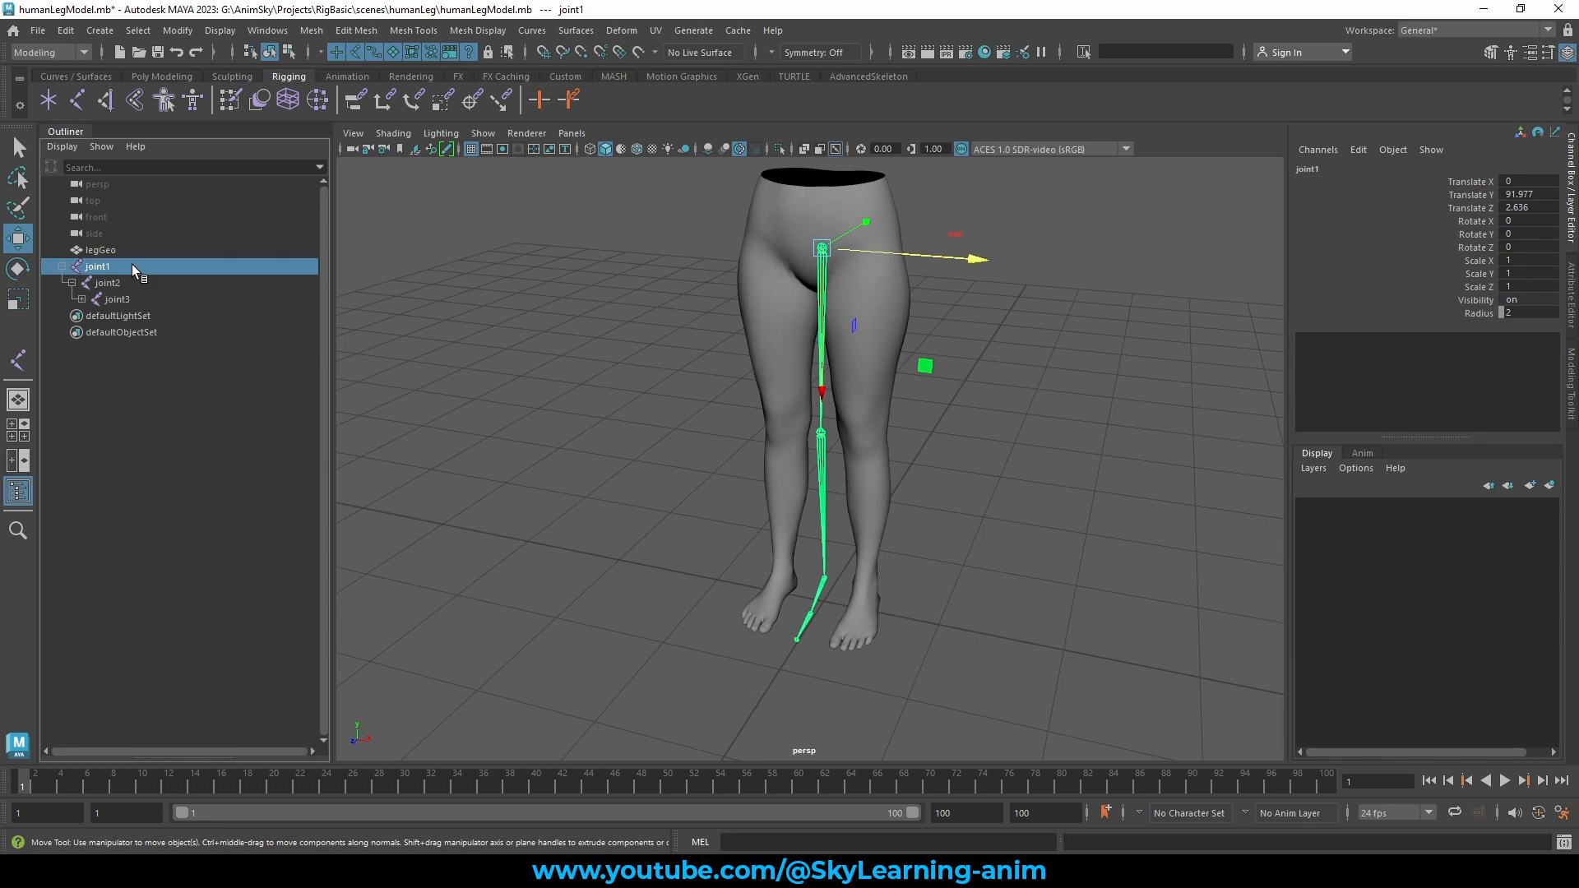
pyautogui.doubleClick(132, 266)
pyautogui.click(81, 300)
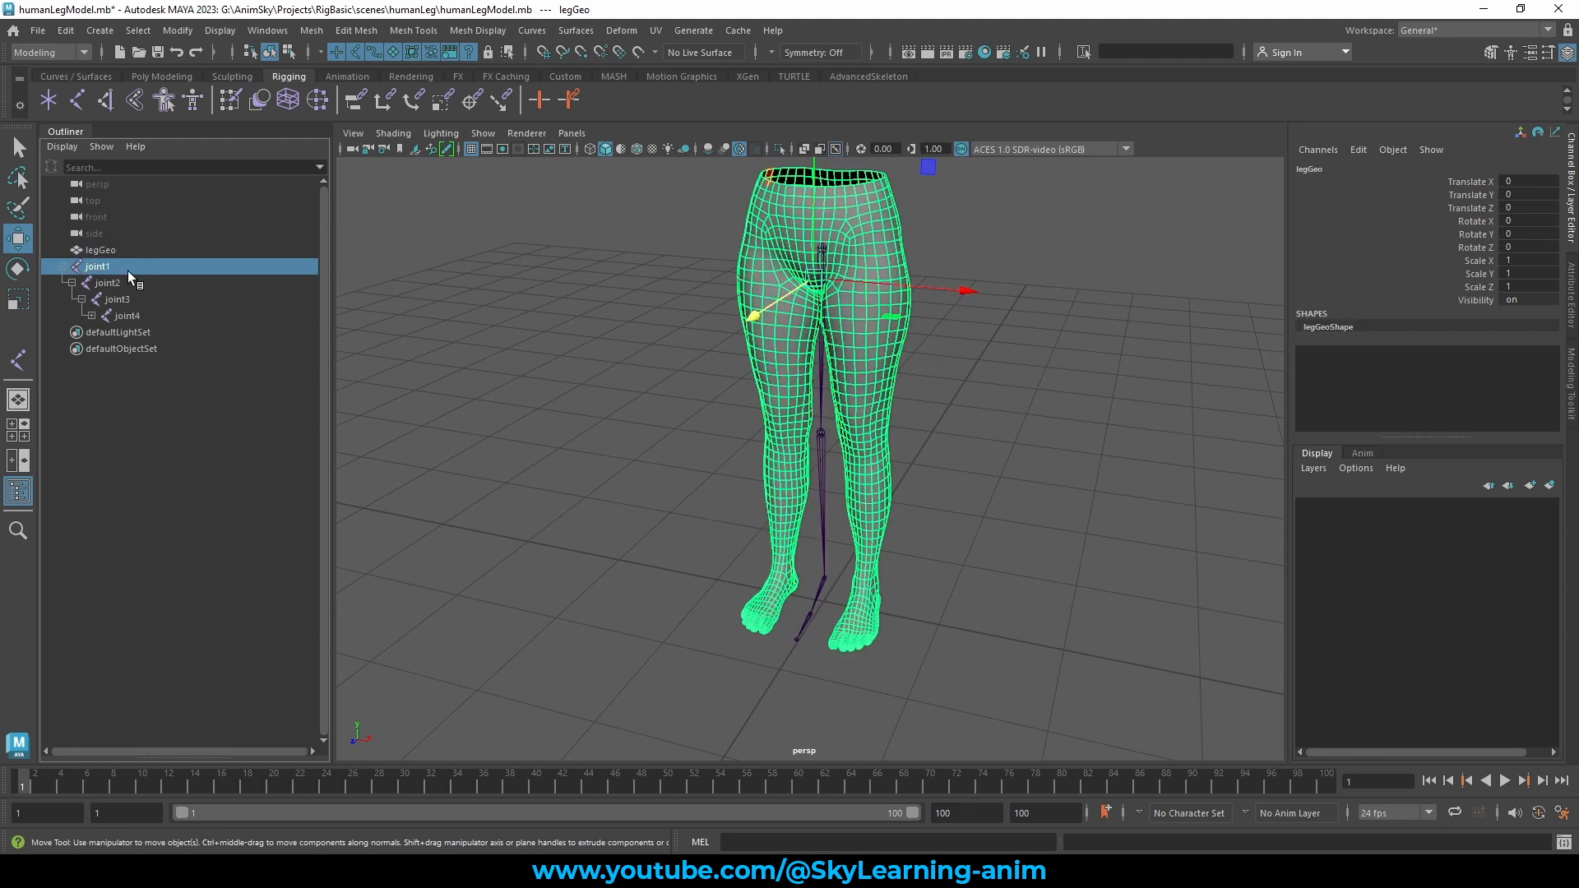
pyautogui.write('hip_jnt')
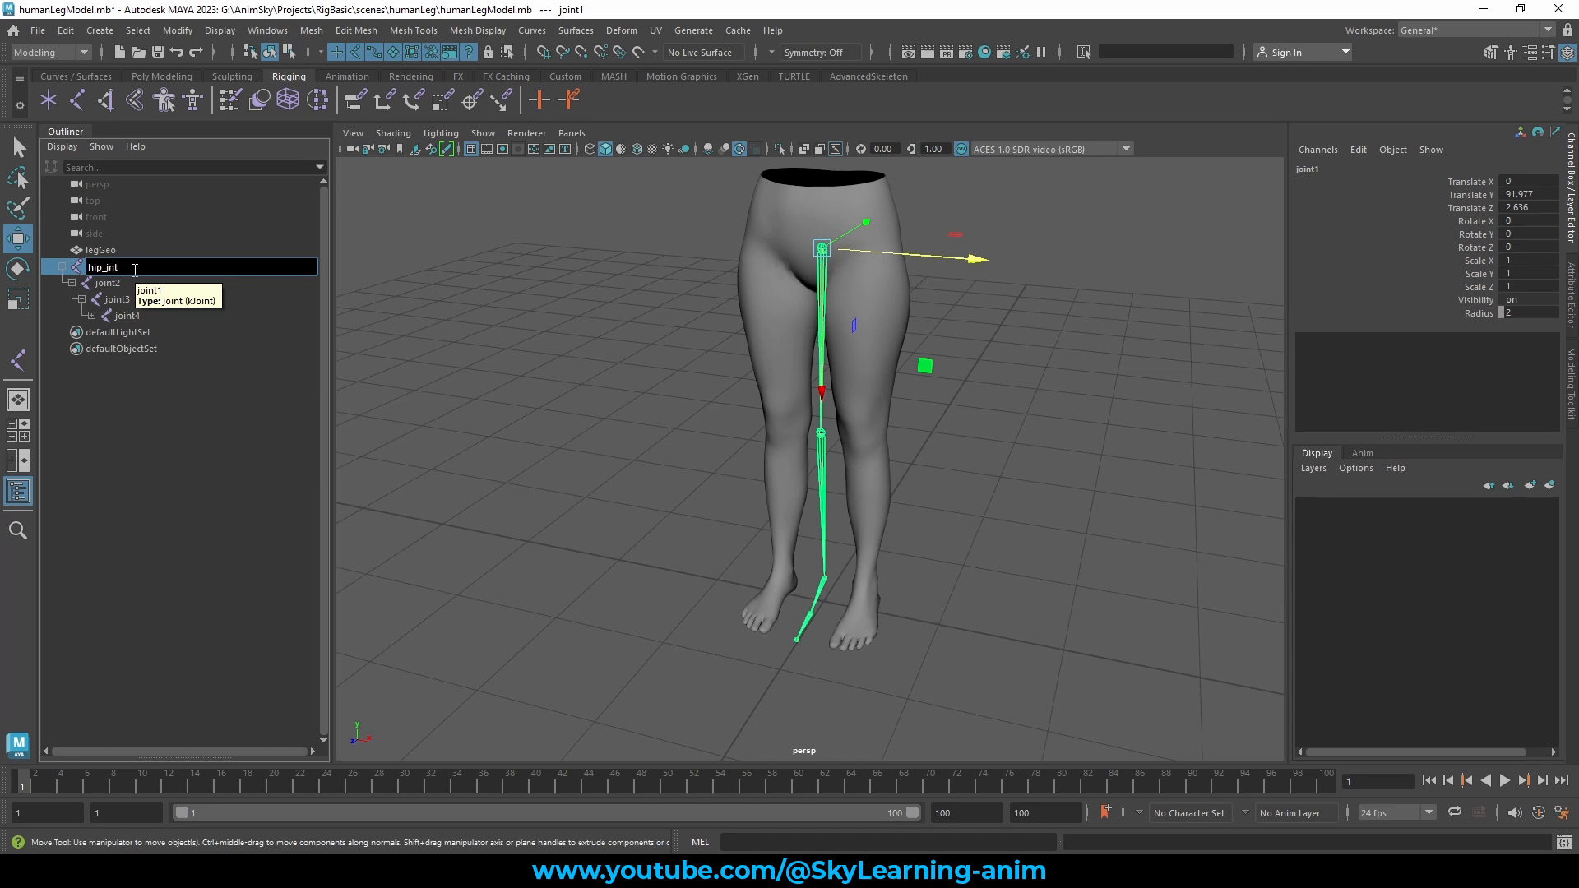
pyautogui.press('Return')
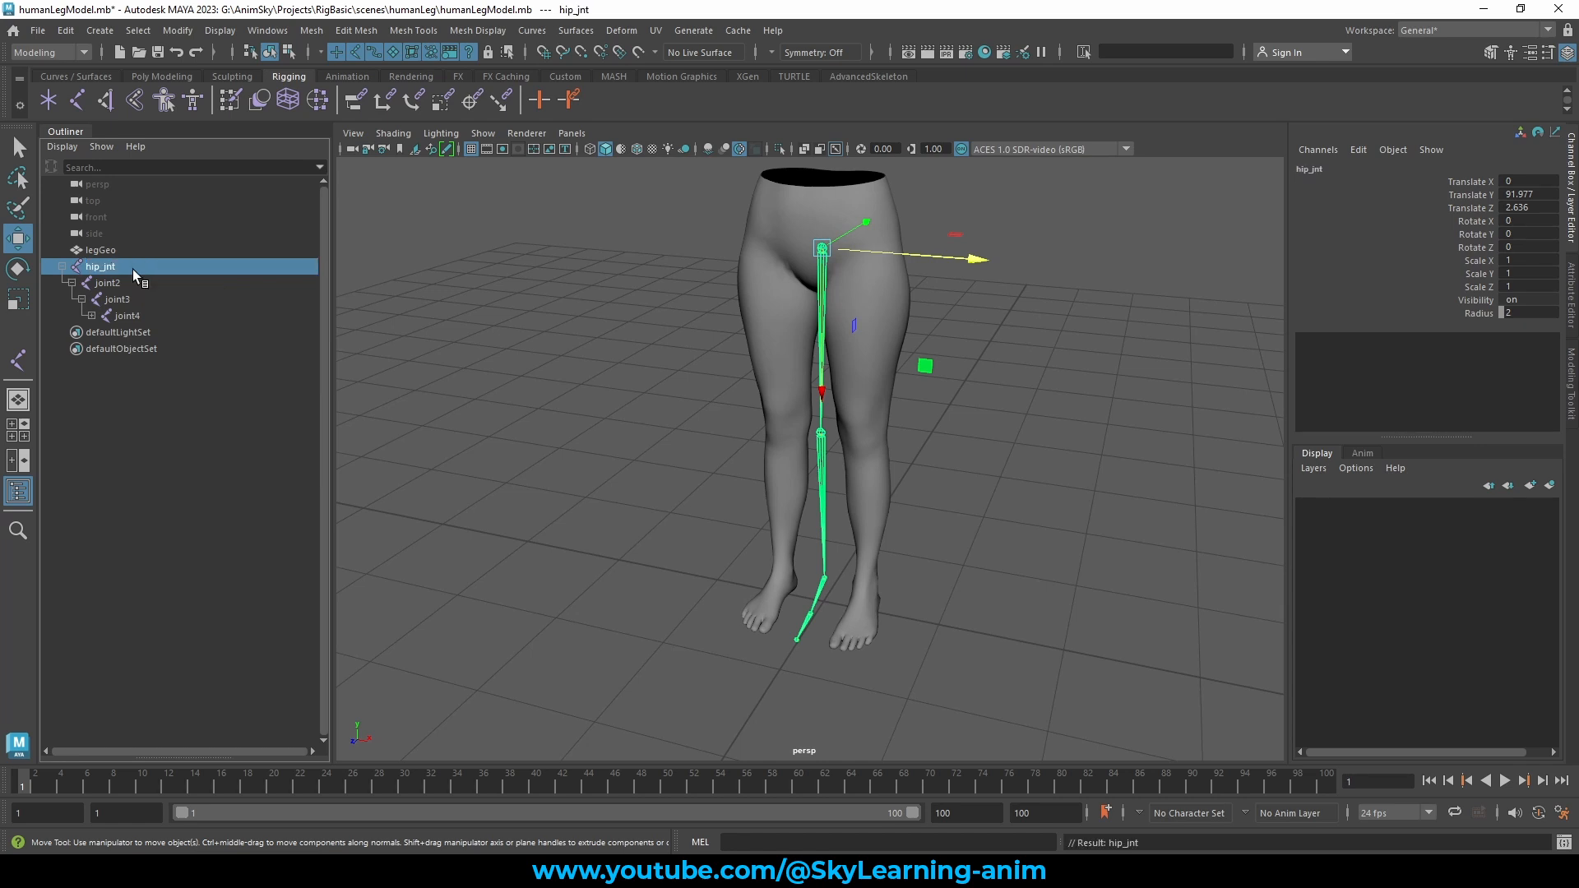
# Step: Rename the second joint as knee_jnt and the third joint as ankle_jnt
pyautogui.doubleClick(152, 283)
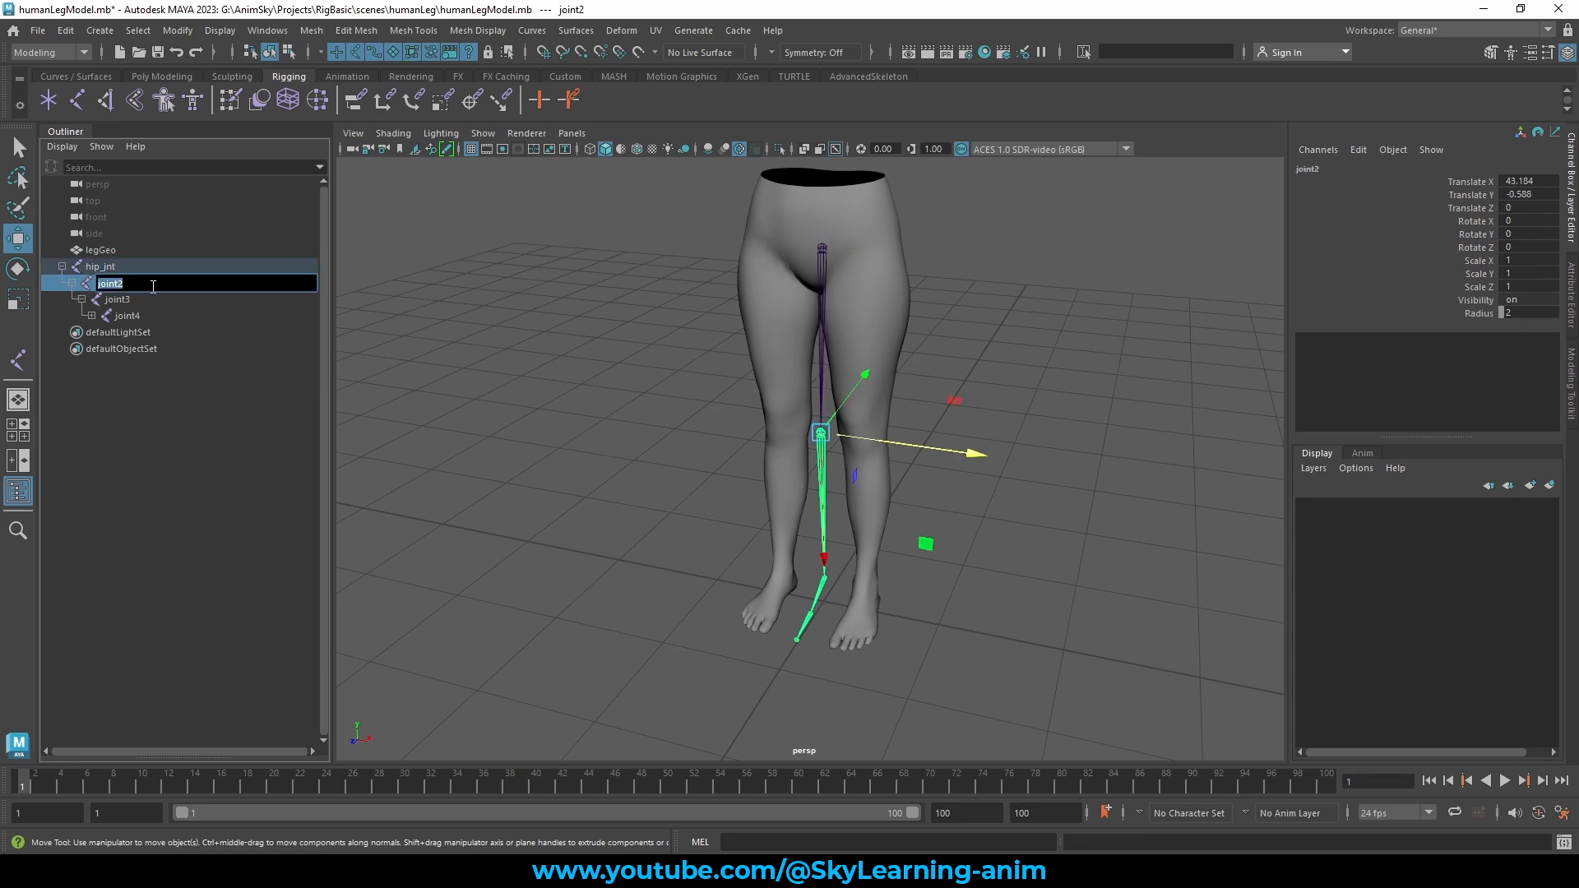
pyautogui.write('knee_')
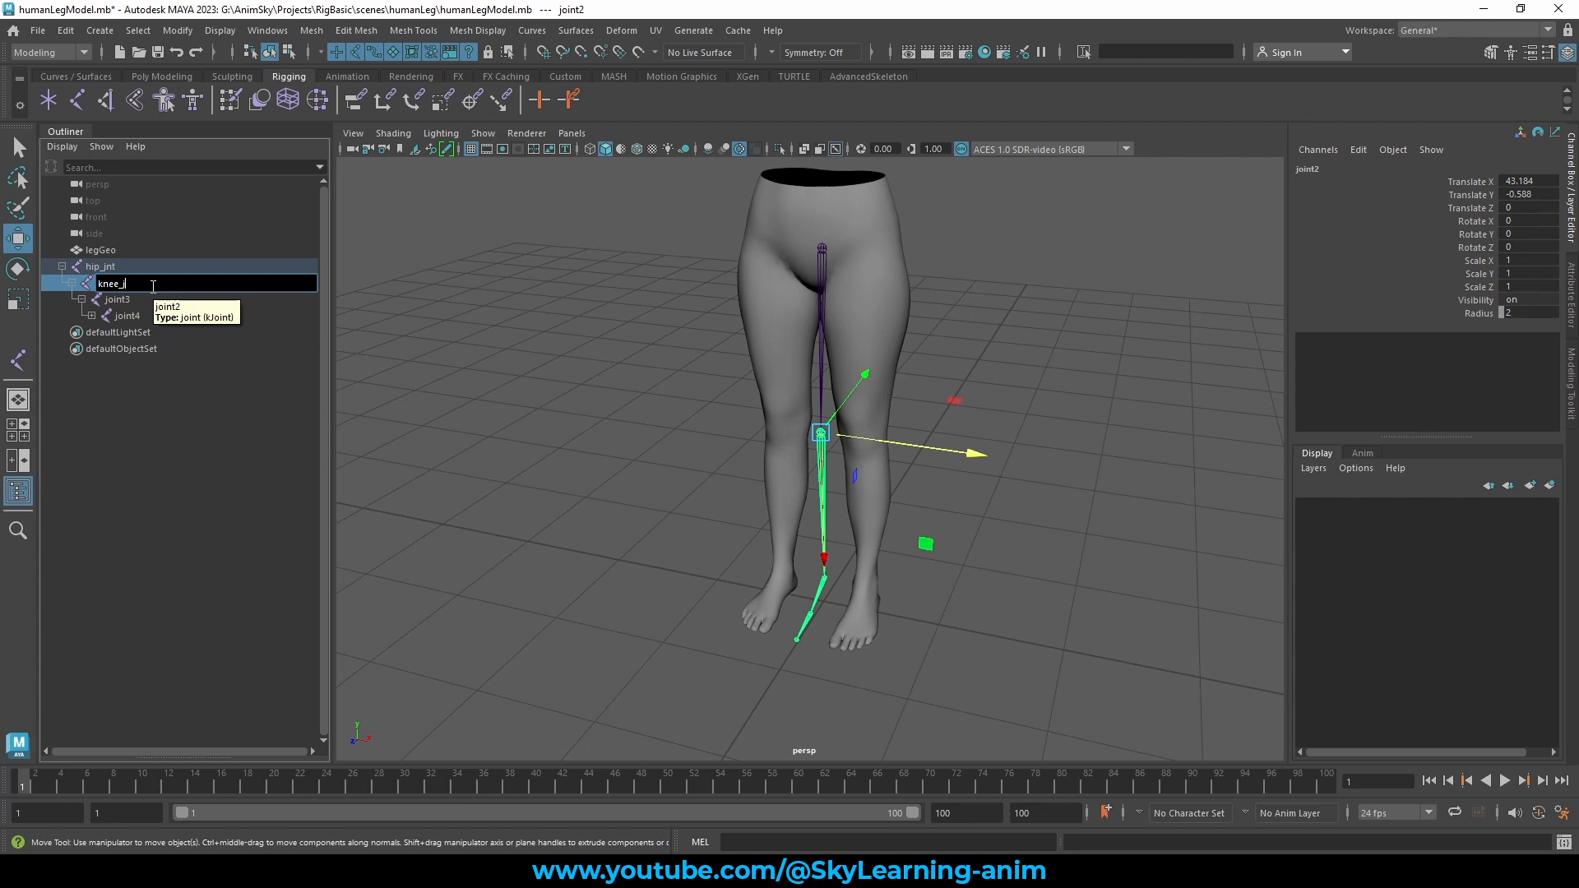
pyautogui.press('Return')
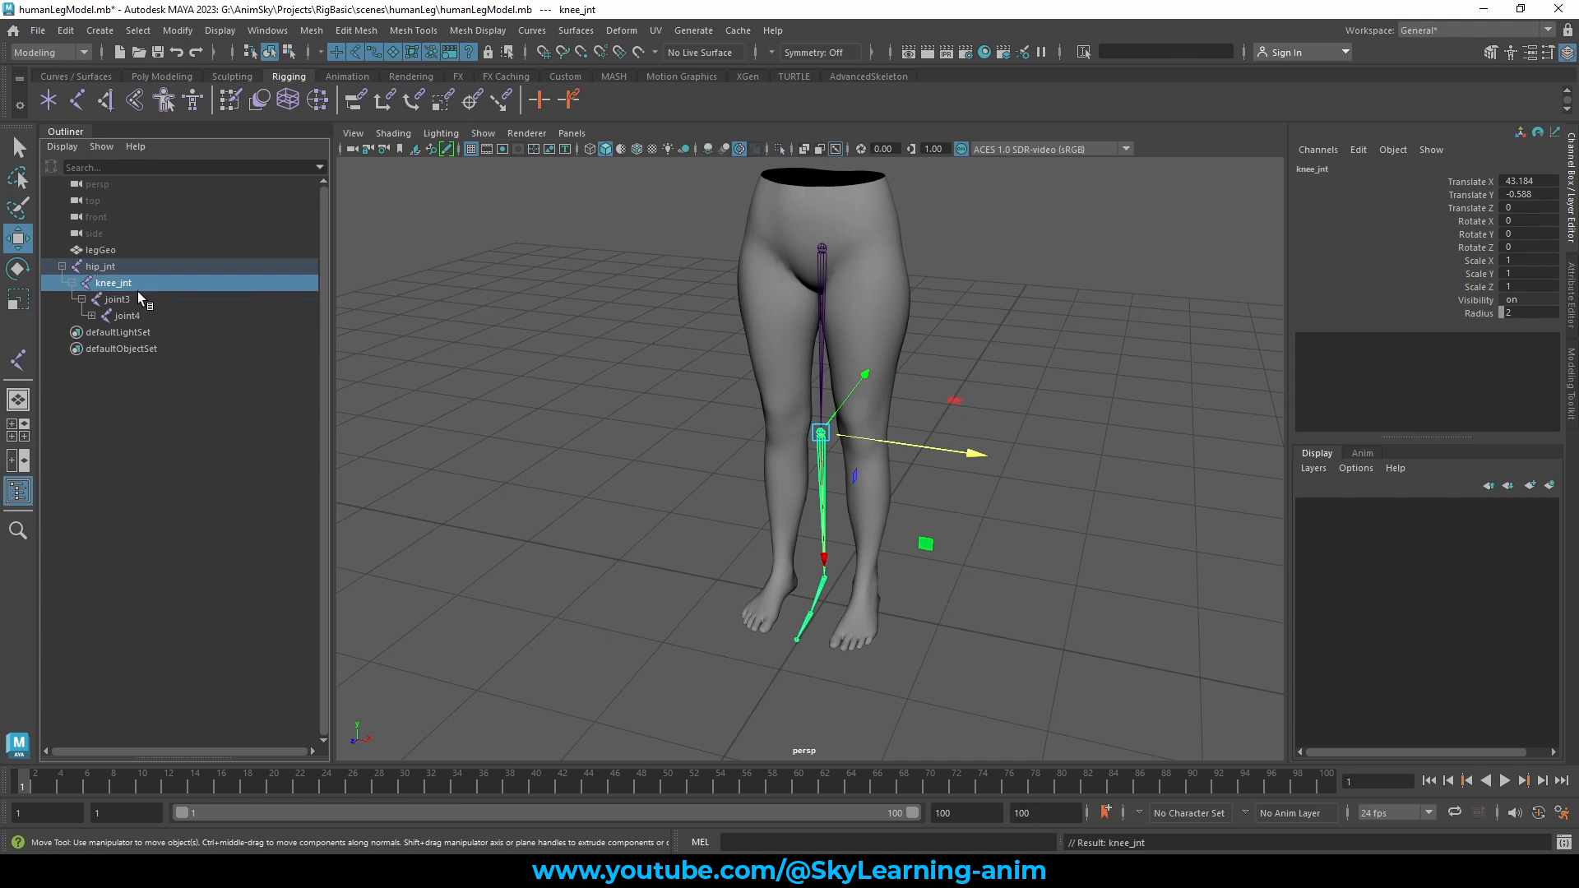
pyautogui.doubleClick(135, 298)
pyautogui.write('ankle_jnt')
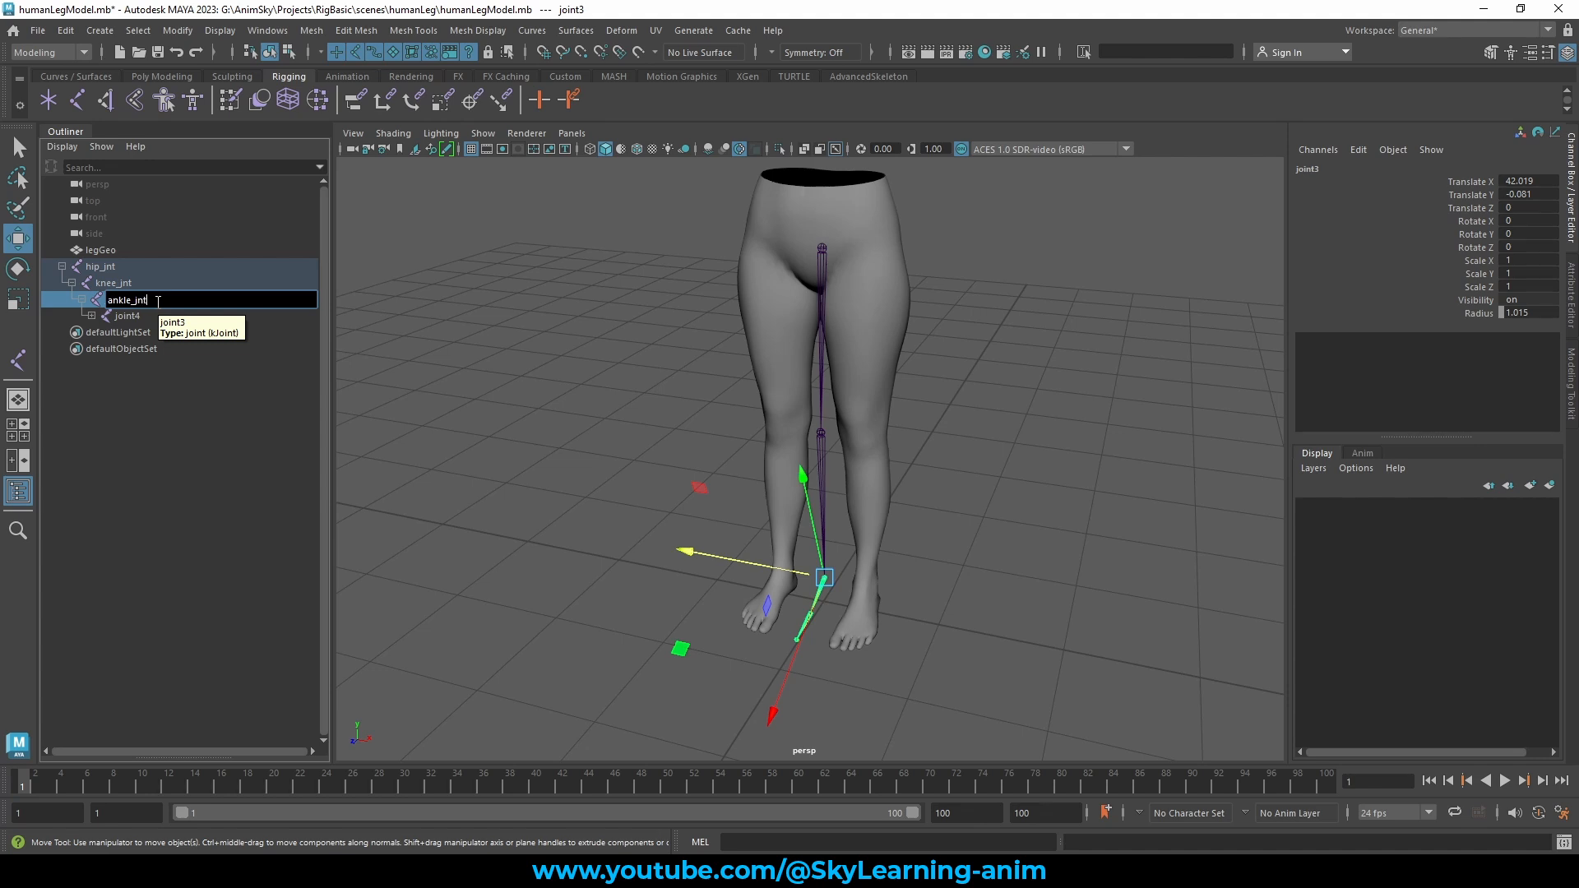
pyautogui.press('Return')
# Step: Rename the fourth joint as ball_jnt and the toe-tip joint as ballEnd_jnt
pyautogui.doubleClick(147, 314)
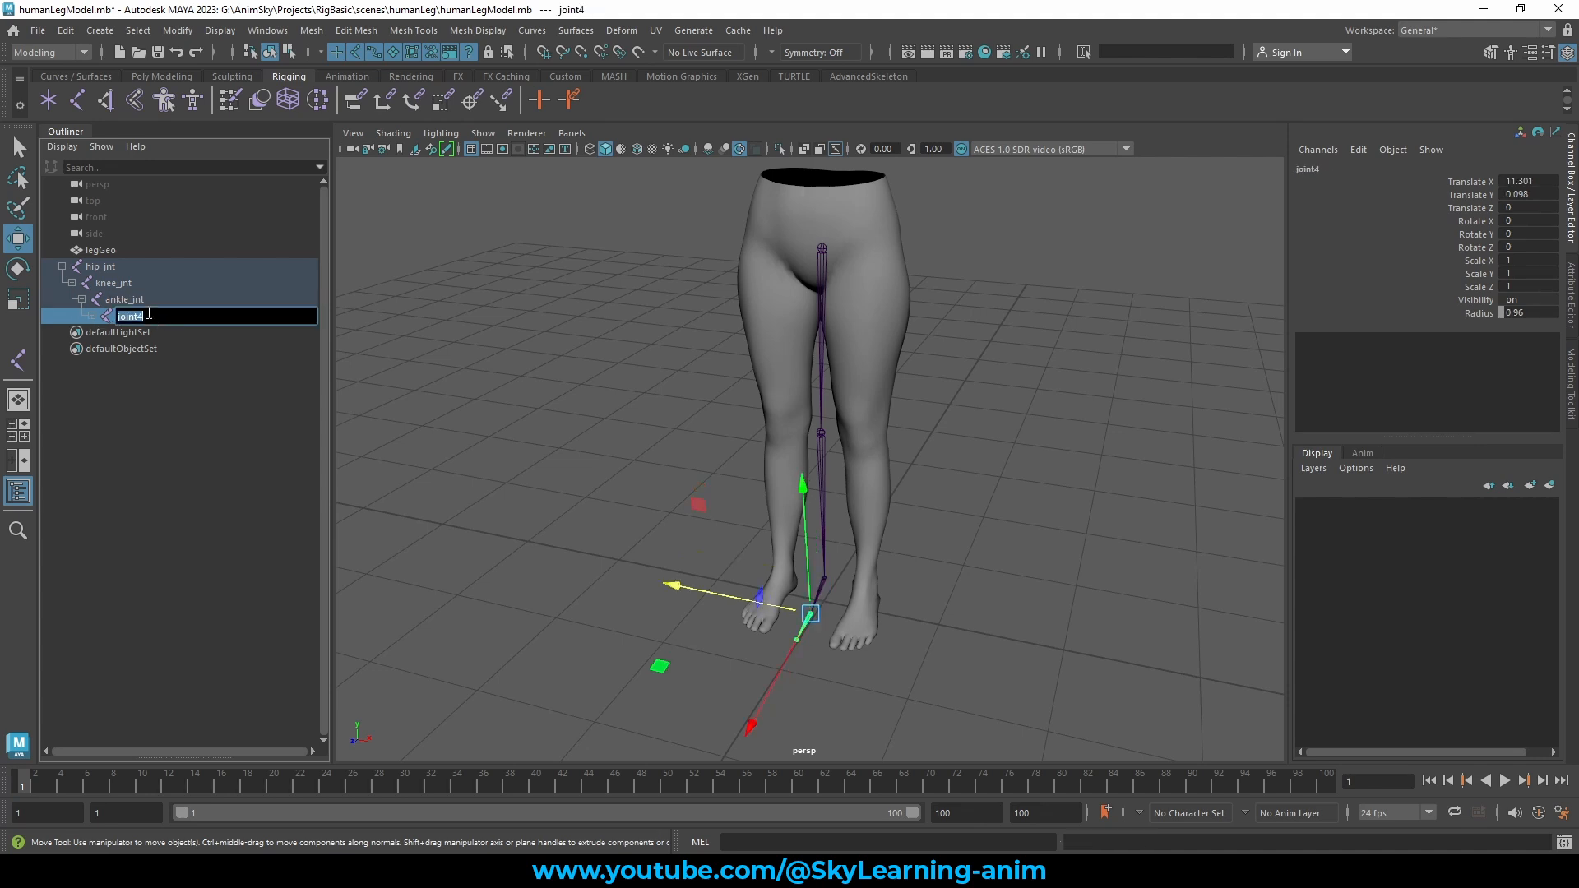
pyautogui.click(97, 316)
pyautogui.doubleClick(153, 320)
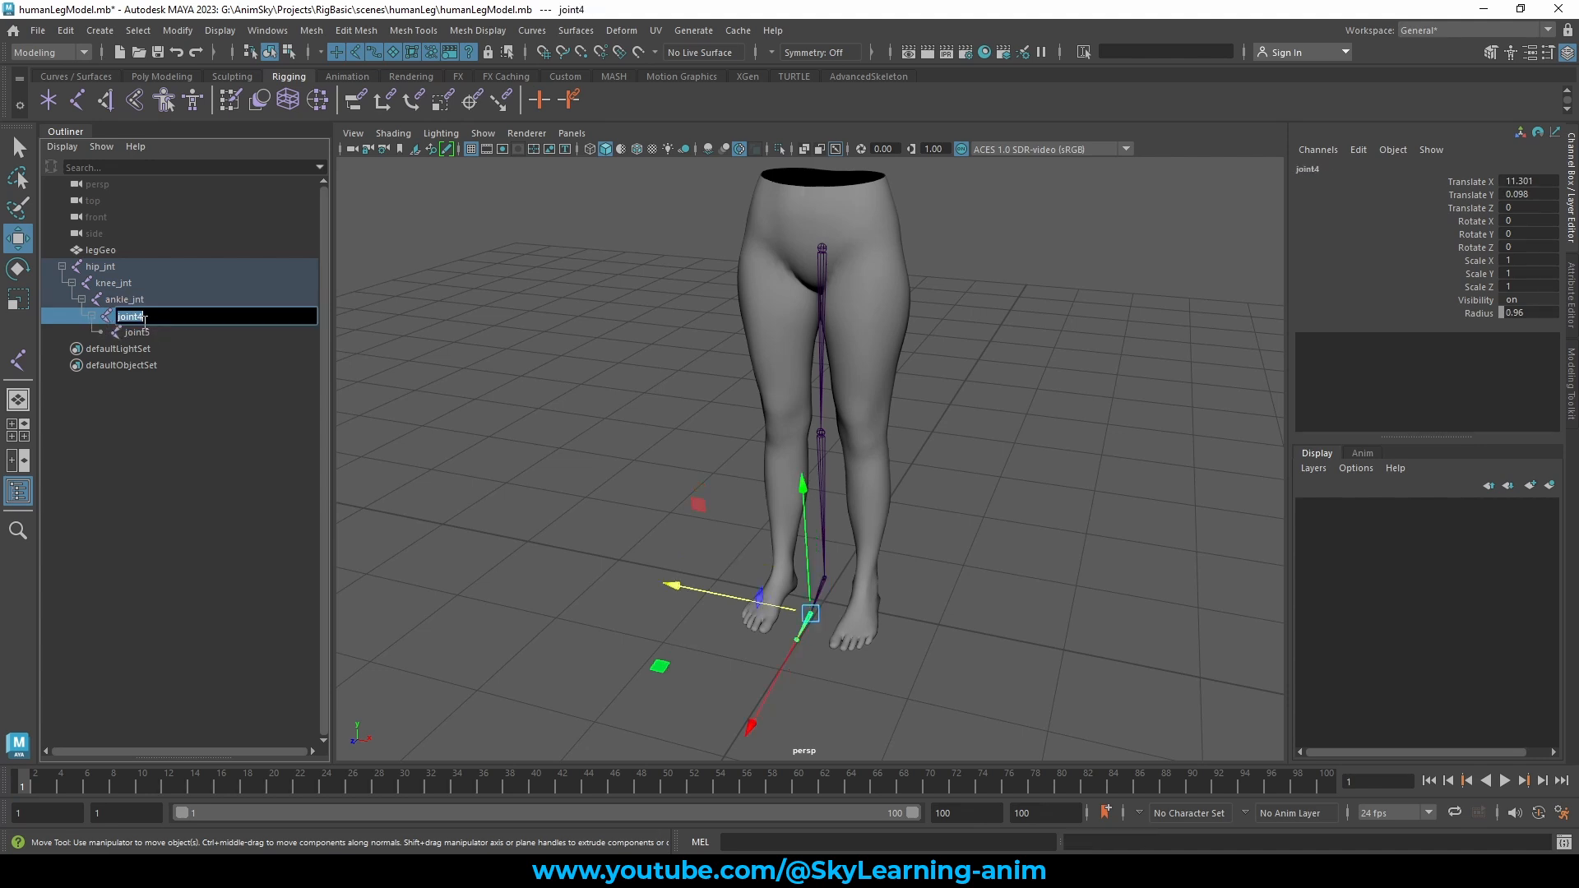
pyautogui.write('ball_')
pyautogui.press('Return')
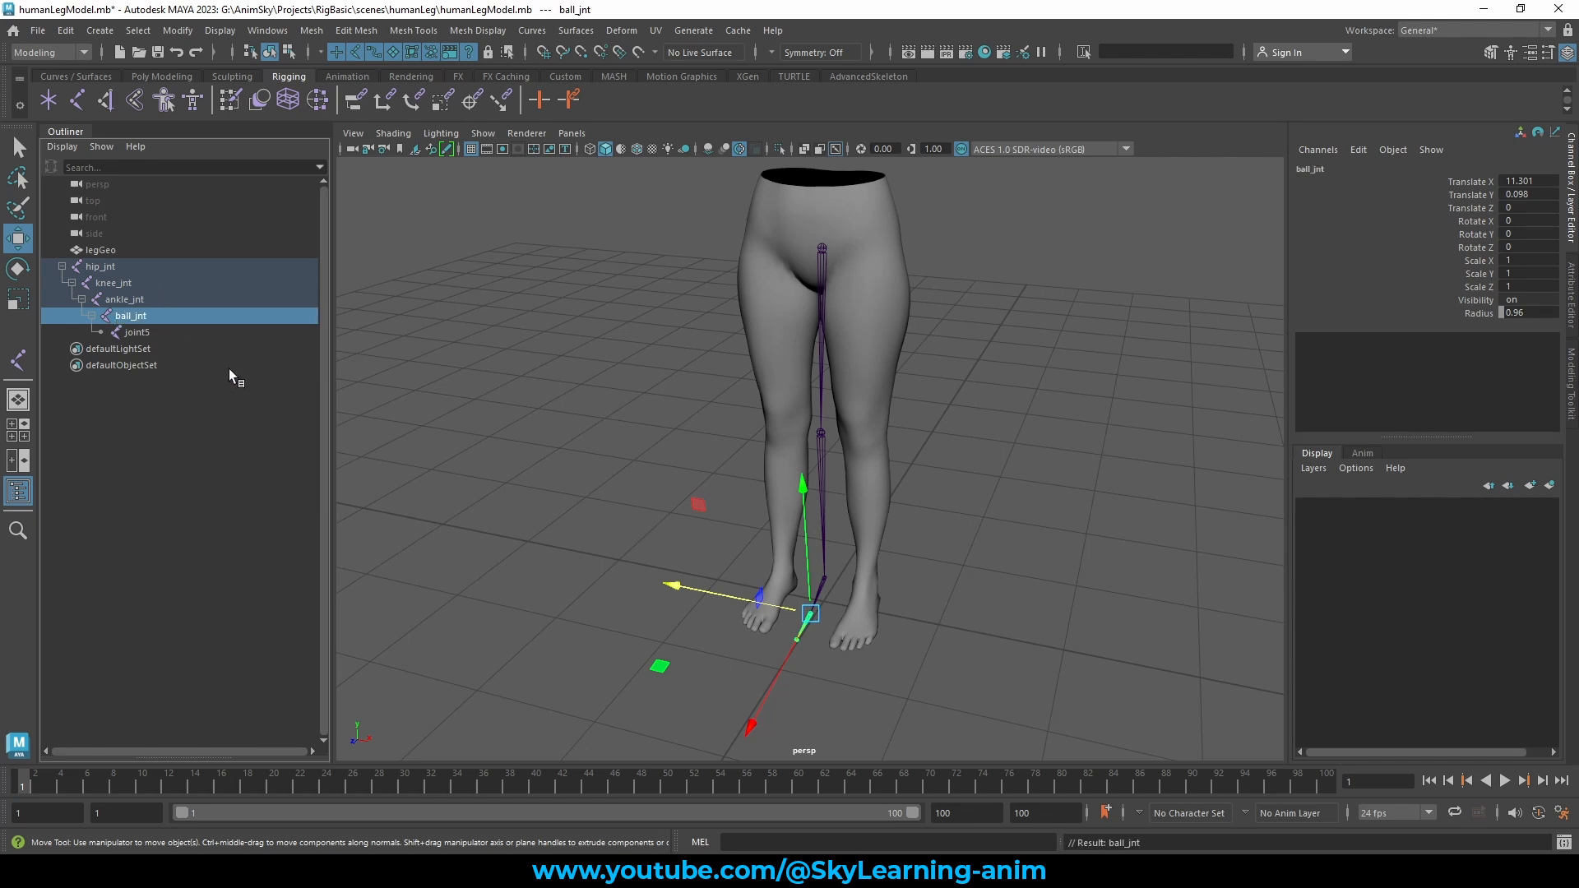
pyautogui.doubleClick(161, 333)
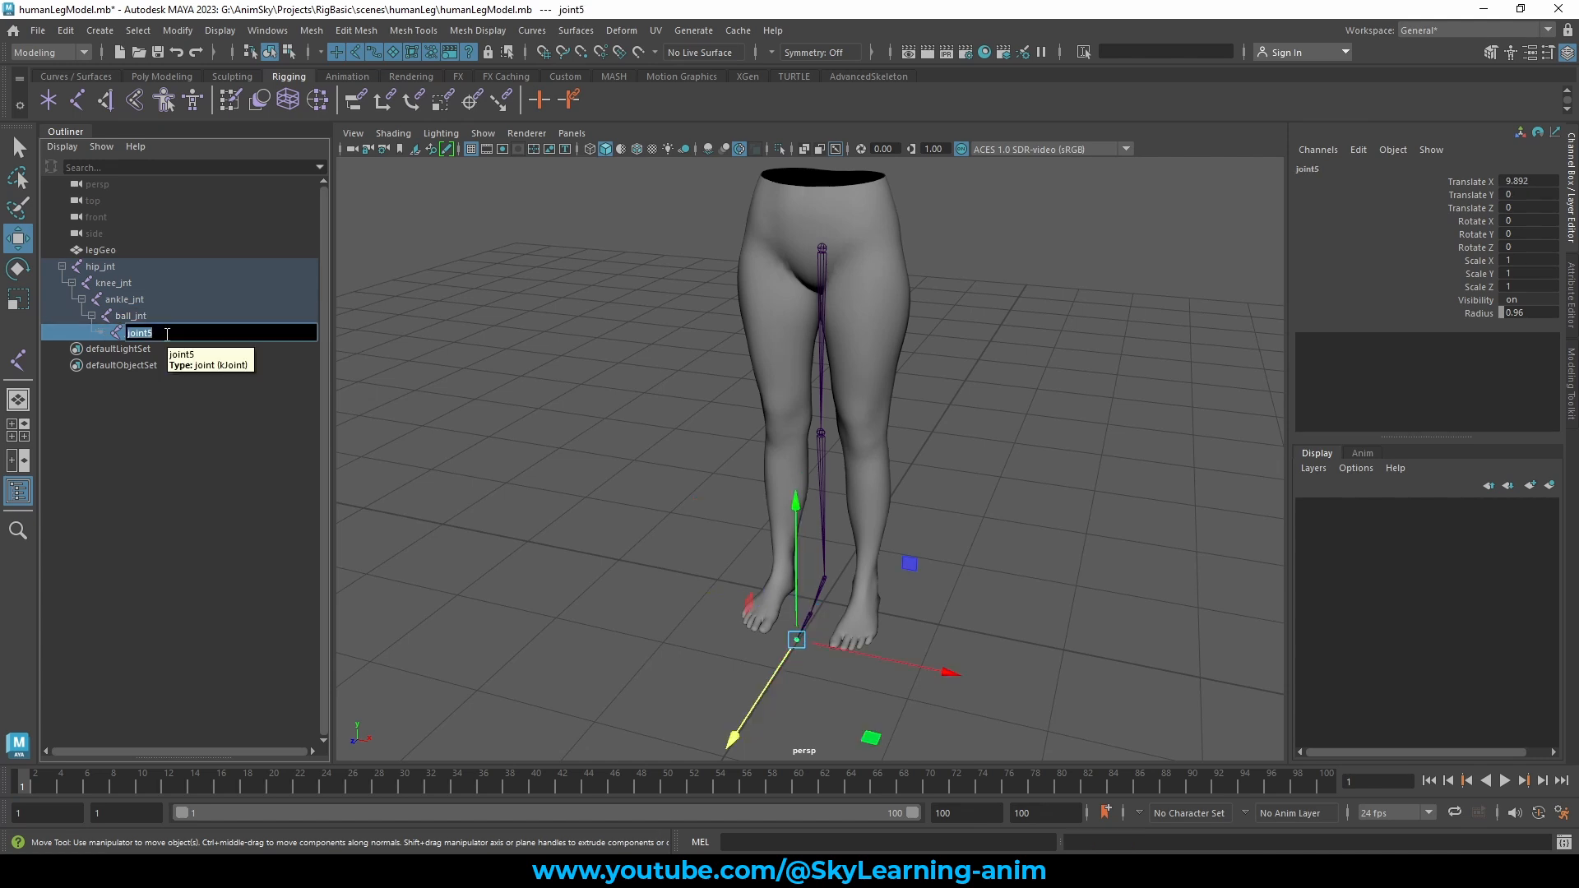
pyautogui.write('ballEnd_')
pyautogui.press('Return')
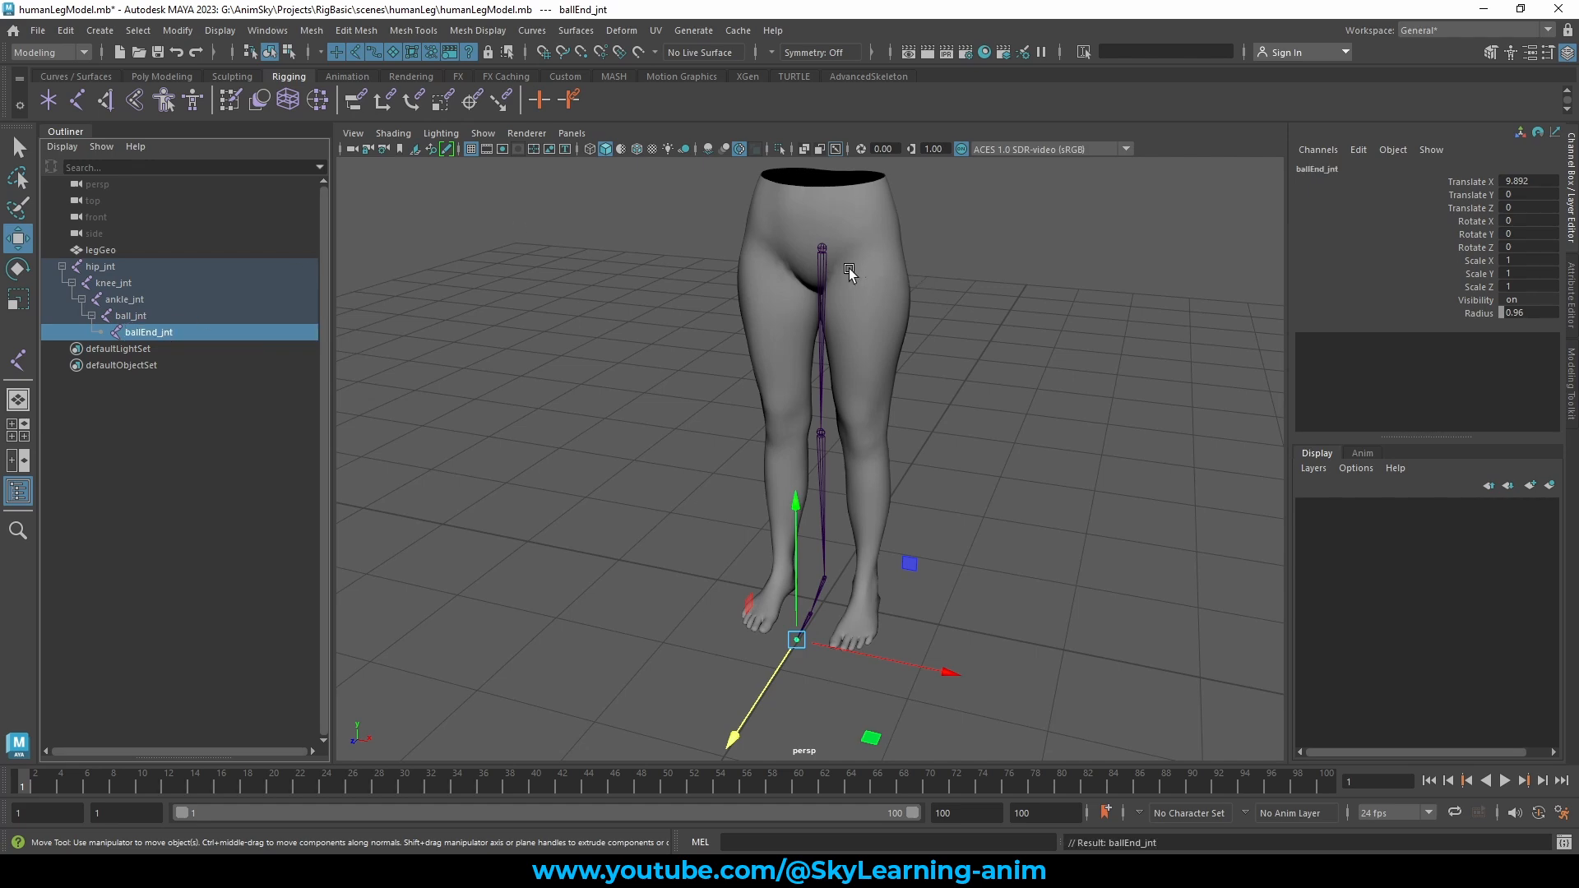
# Step: Move the hip joint sideways in the front view towards the model's left leg, to about 5.8 in X
pyautogui.click(822, 270)
pyautogui.keyDown('alt'); pyautogui.moveTo(822, 270); pyautogui.dragTo(1062, 306); pyautogui.keyUp('alt')
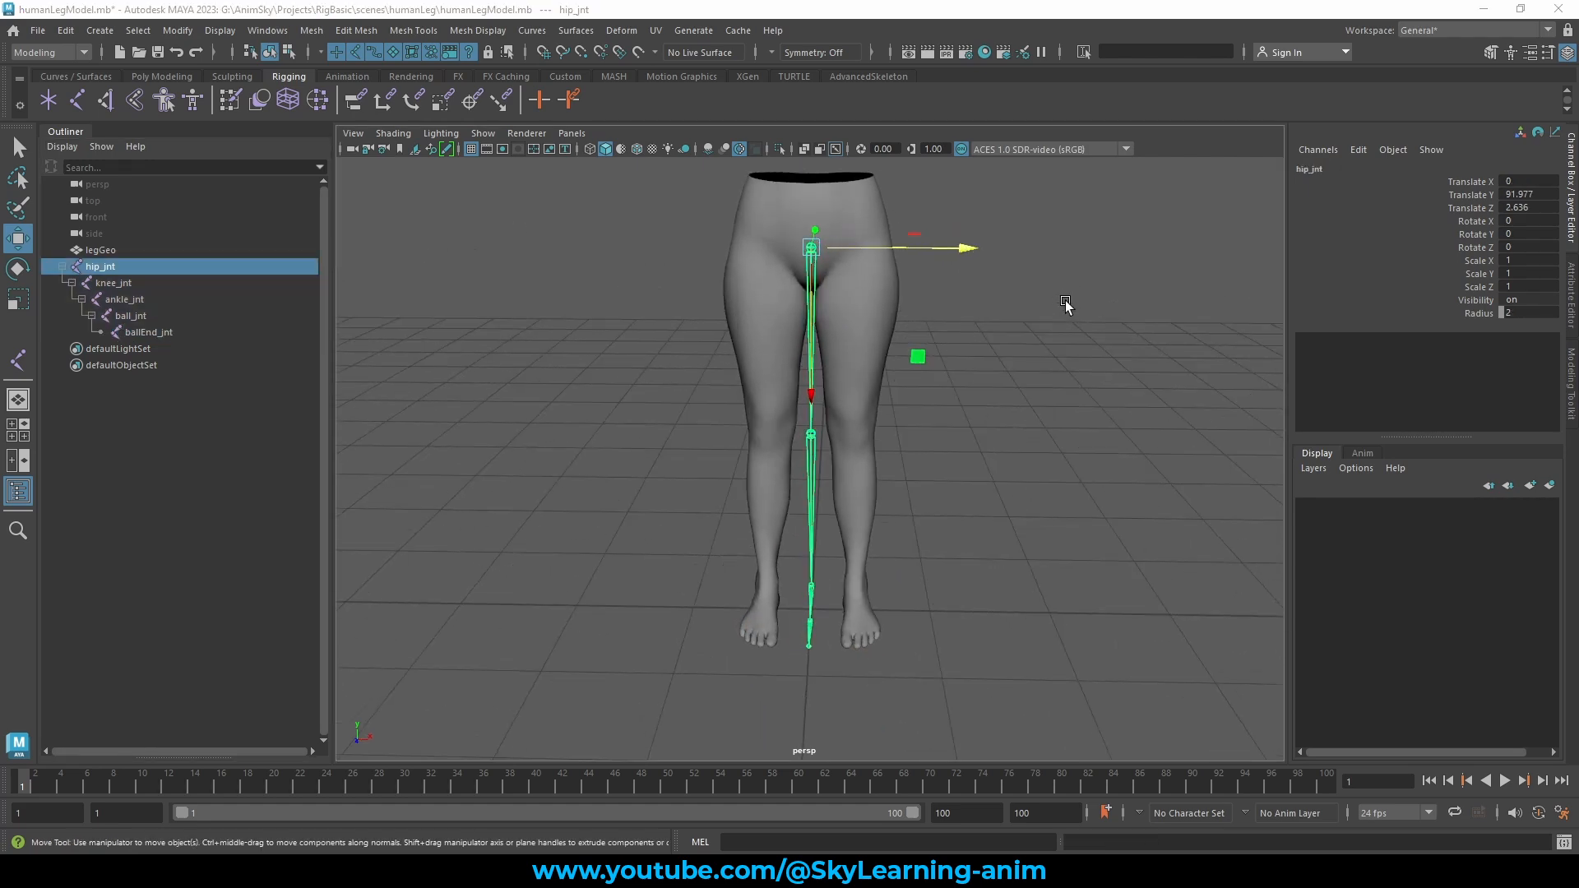
pyautogui.press('space')
pyautogui.press('space')
pyautogui.scroll(-10, 680, 547)
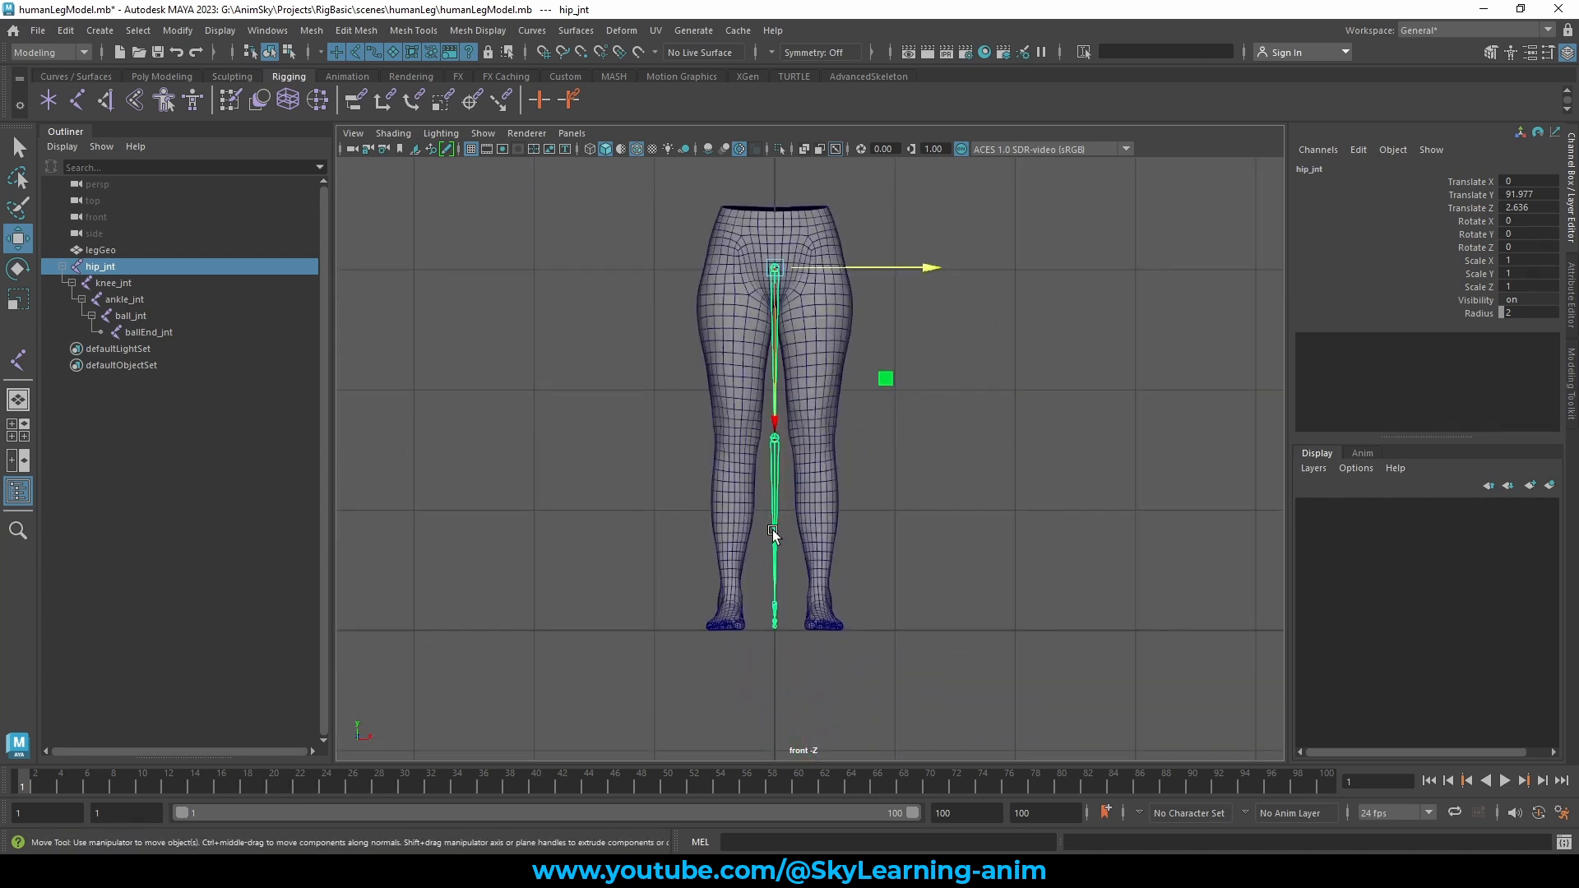
pyautogui.scroll(3, 813, 384)
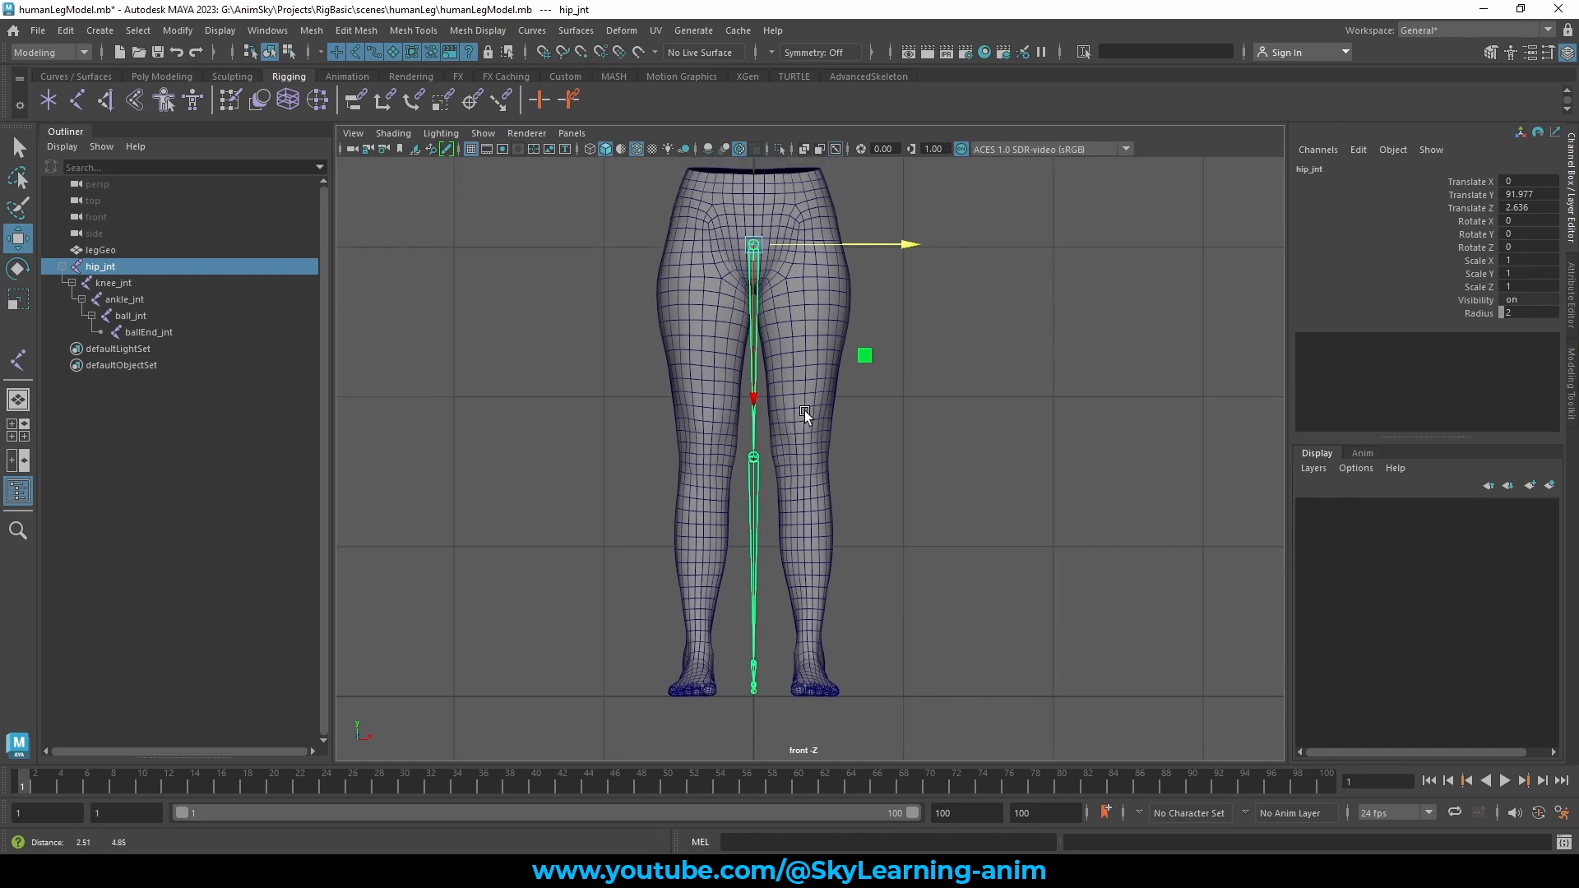
pyautogui.keyDown('alt'); pyautogui.moveTo(805, 411); pyautogui.dragTo(800, 419, button='middle'); pyautogui.keyUp('alt')
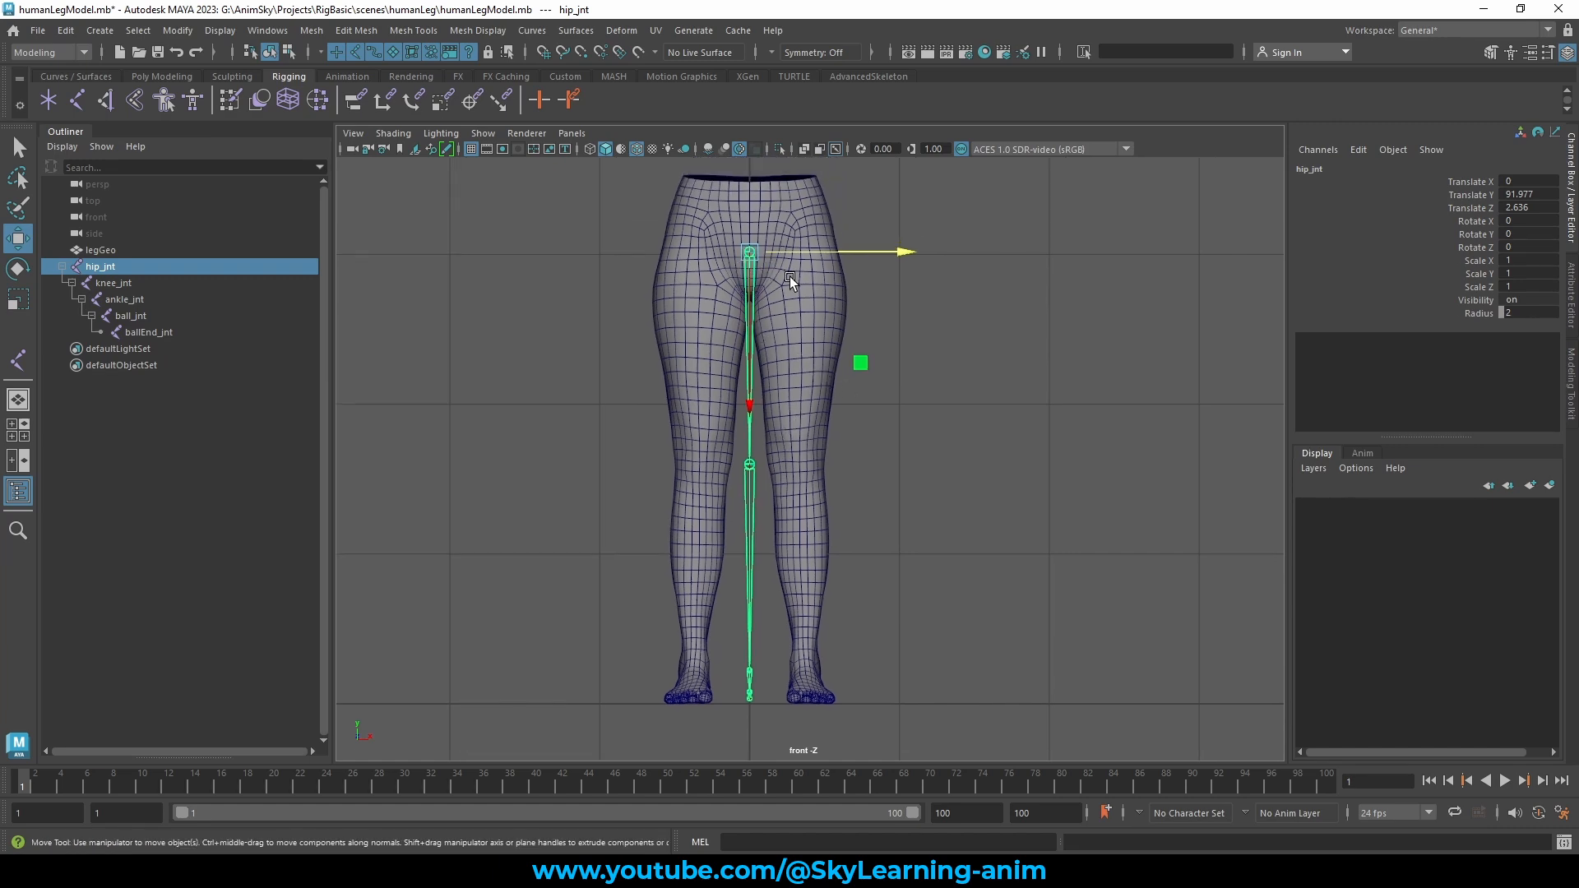
pyautogui.scroll(2, 913, 271)
pyautogui.keyDown('alt'); pyautogui.moveTo(964, 367); pyautogui.dragTo(966, 495, button='middle'); pyautogui.keyUp('alt')
pyautogui.scroll(3, 966, 495)
pyautogui.keyDown('alt'); pyautogui.moveTo(899, 283); pyautogui.dragTo(890, 453, button='middle'); pyautogui.keyUp('alt')
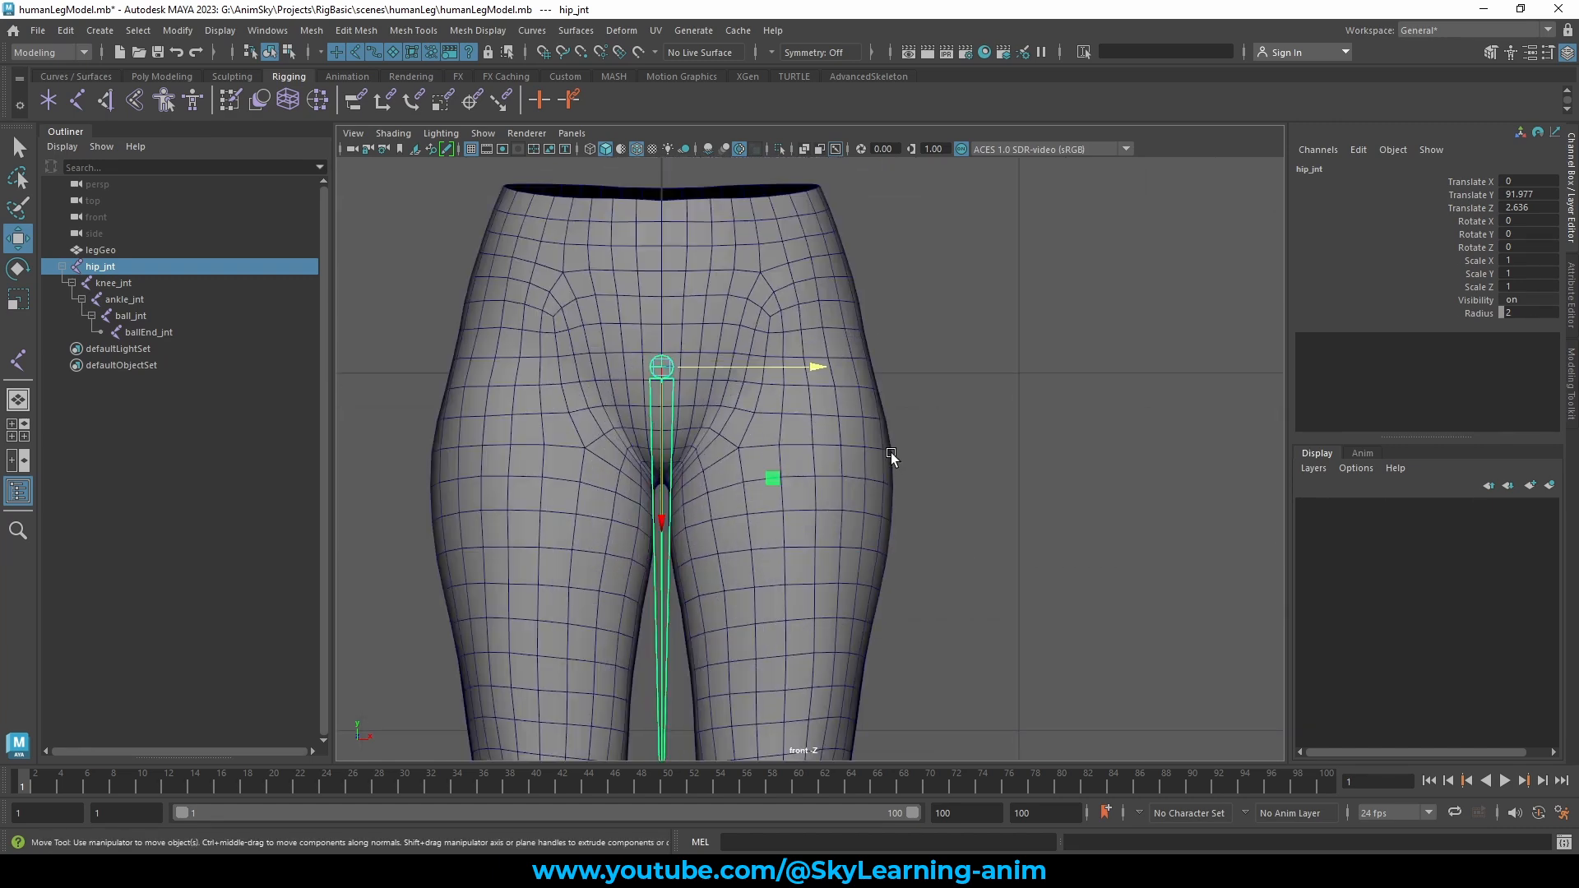
pyautogui.scroll(2, 890, 452)
pyautogui.keyDown('alt'); pyautogui.moveTo(860, 303); pyautogui.dragTo(876, 359, button='middle'); pyautogui.keyUp('alt')
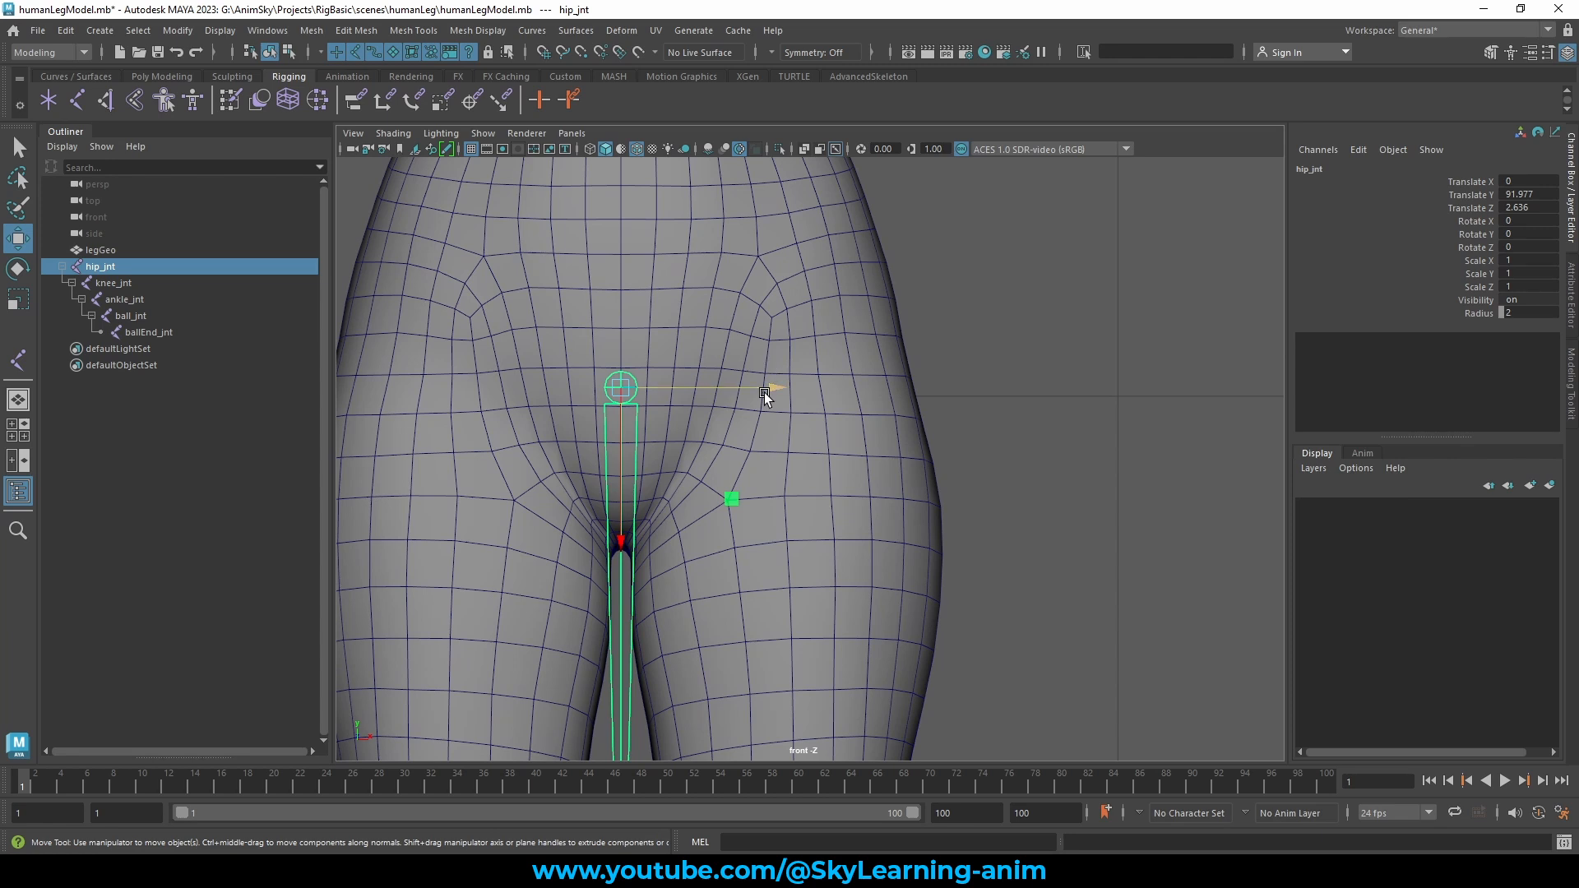
pyautogui.moveTo(763, 390); pyautogui.dragTo(860, 395)
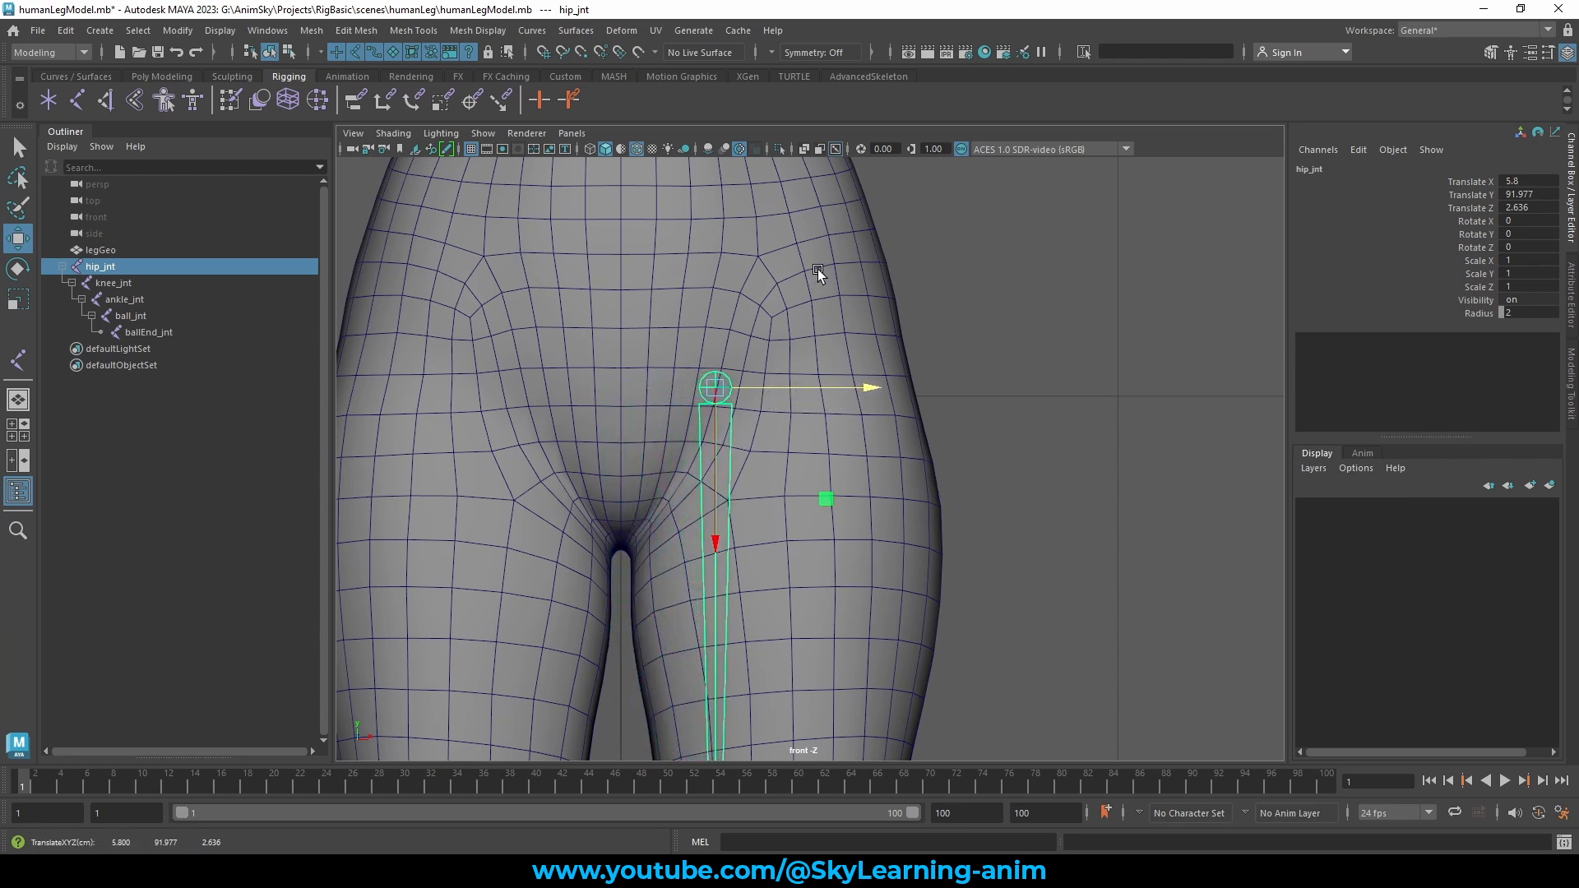
# Step: Shift the hip joint further outward into the left thigh, to about 7.52 in X
pyautogui.keyDown('alt'); pyautogui.moveTo(861, 171); pyautogui.dragTo(846, 215, button='middle'); pyautogui.keyUp('alt')
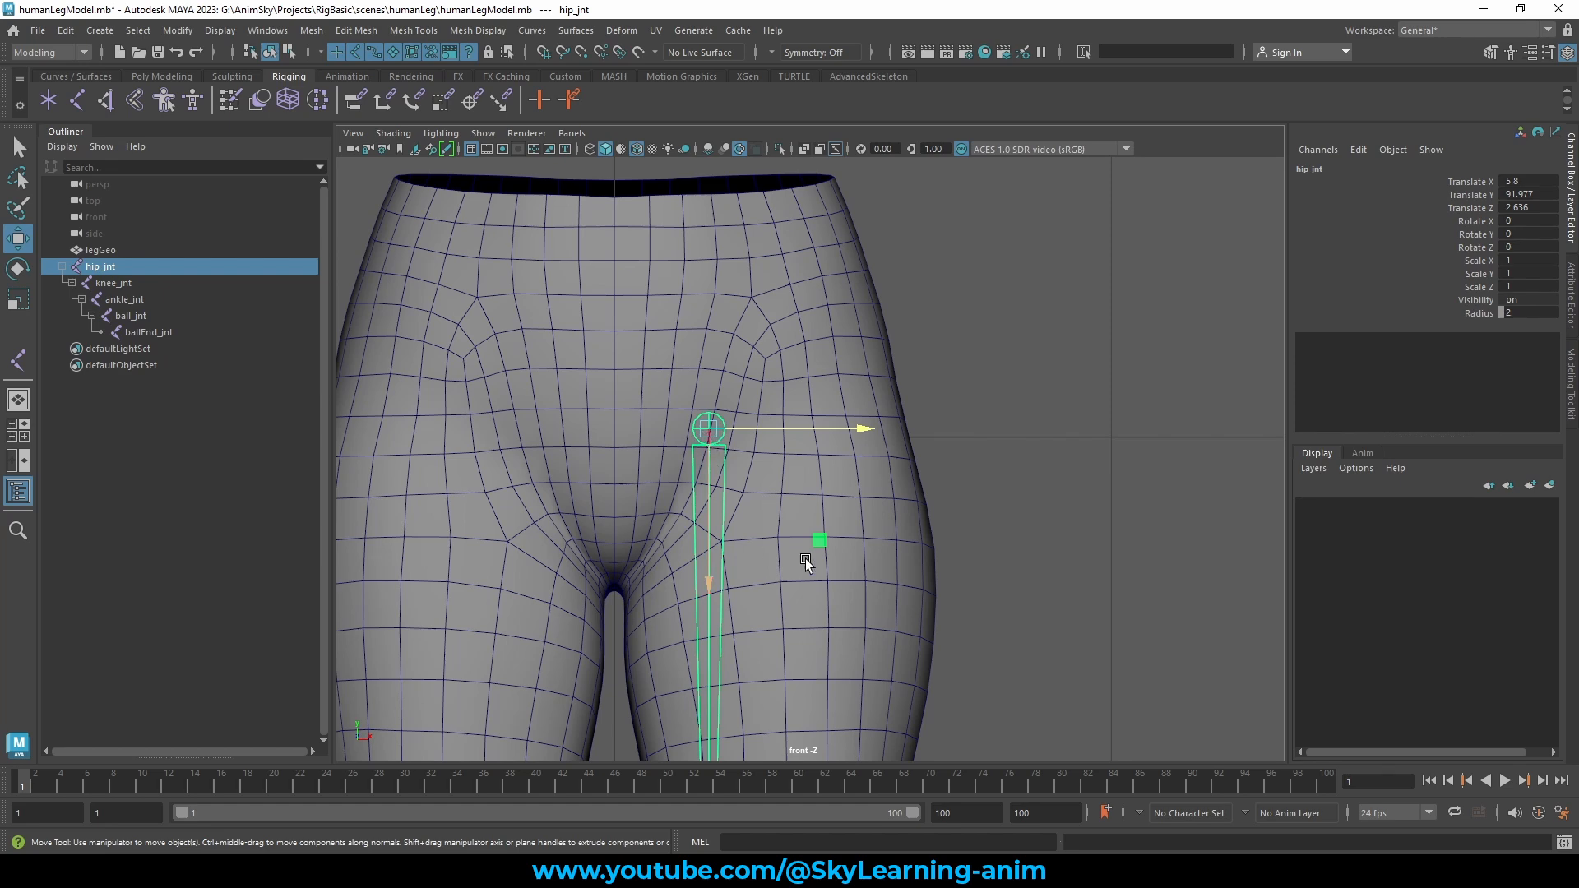
pyautogui.scroll(-5, 823, 382)
pyautogui.scroll(-5, 821, 398)
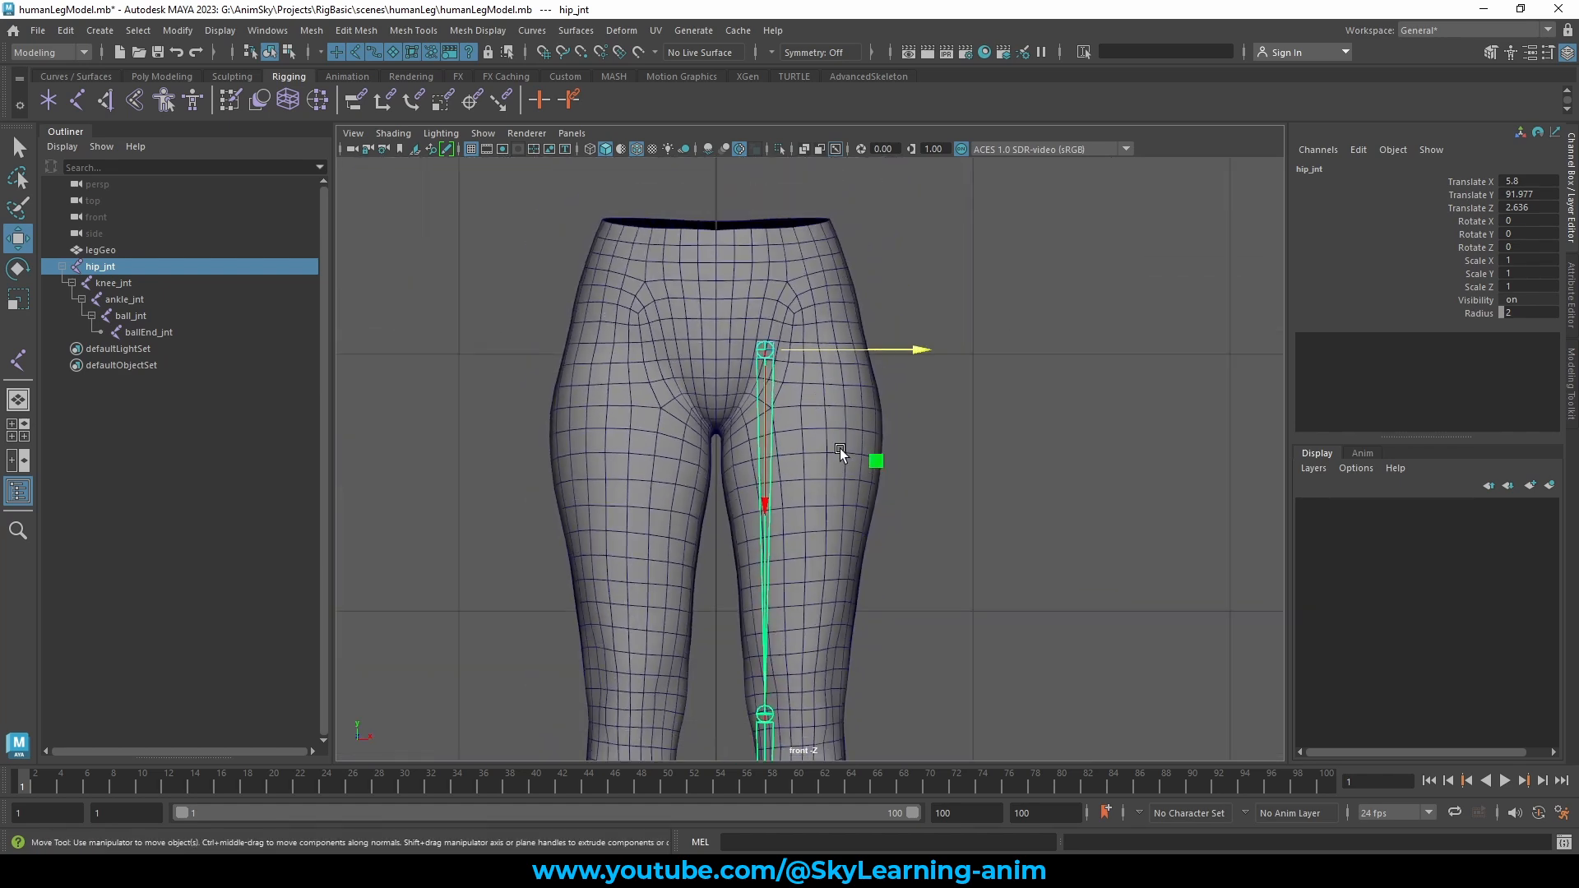
pyautogui.scroll(-4, 832, 510)
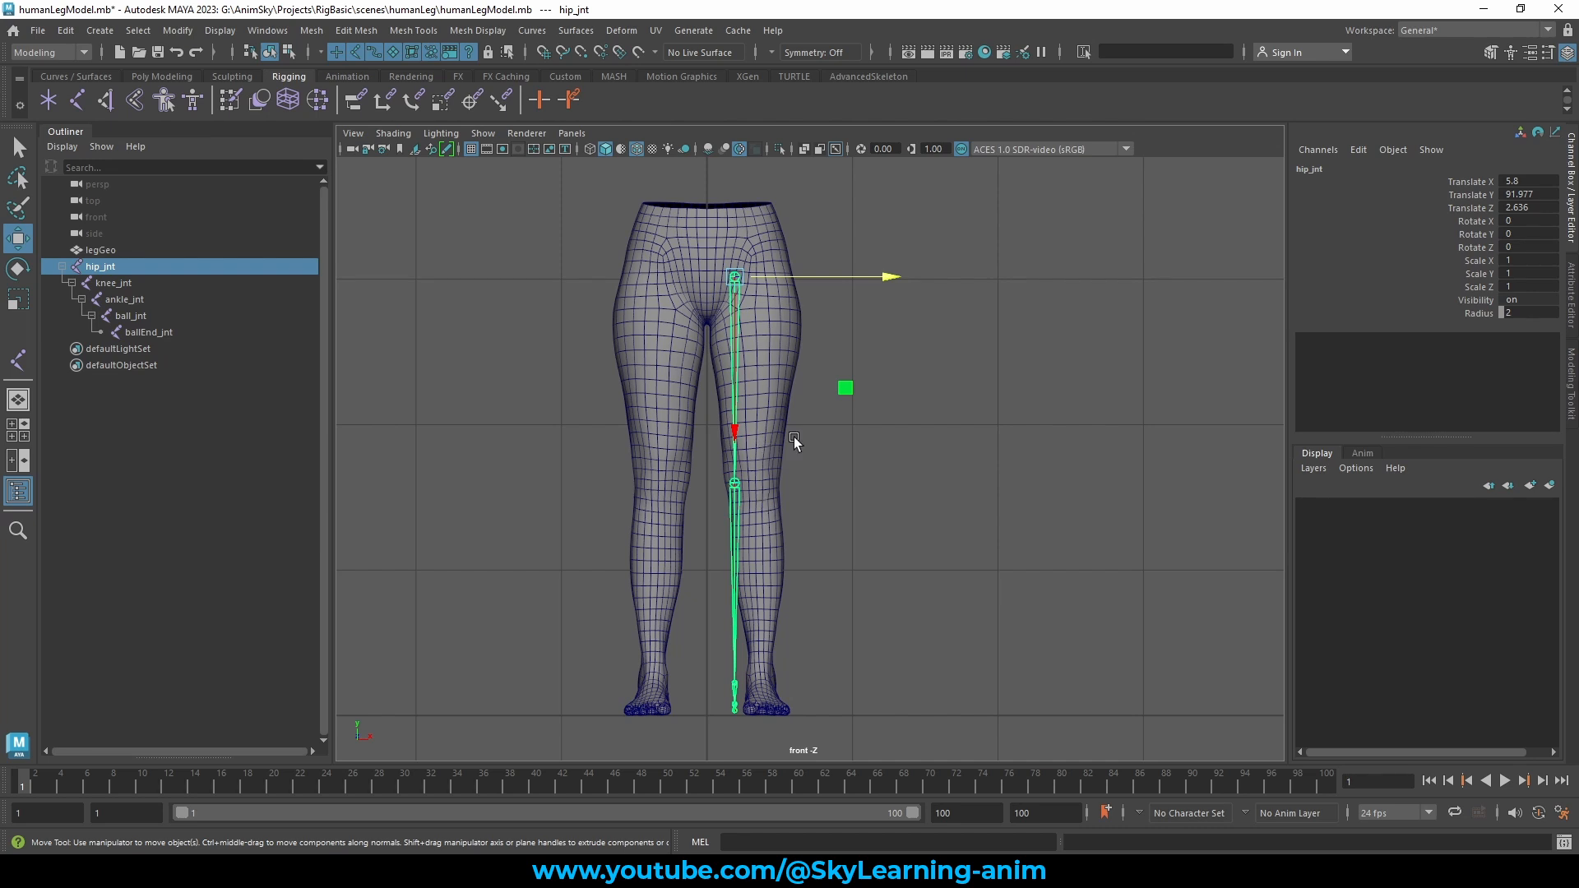
pyautogui.moveTo(890, 278); pyautogui.dragTo(897, 276)
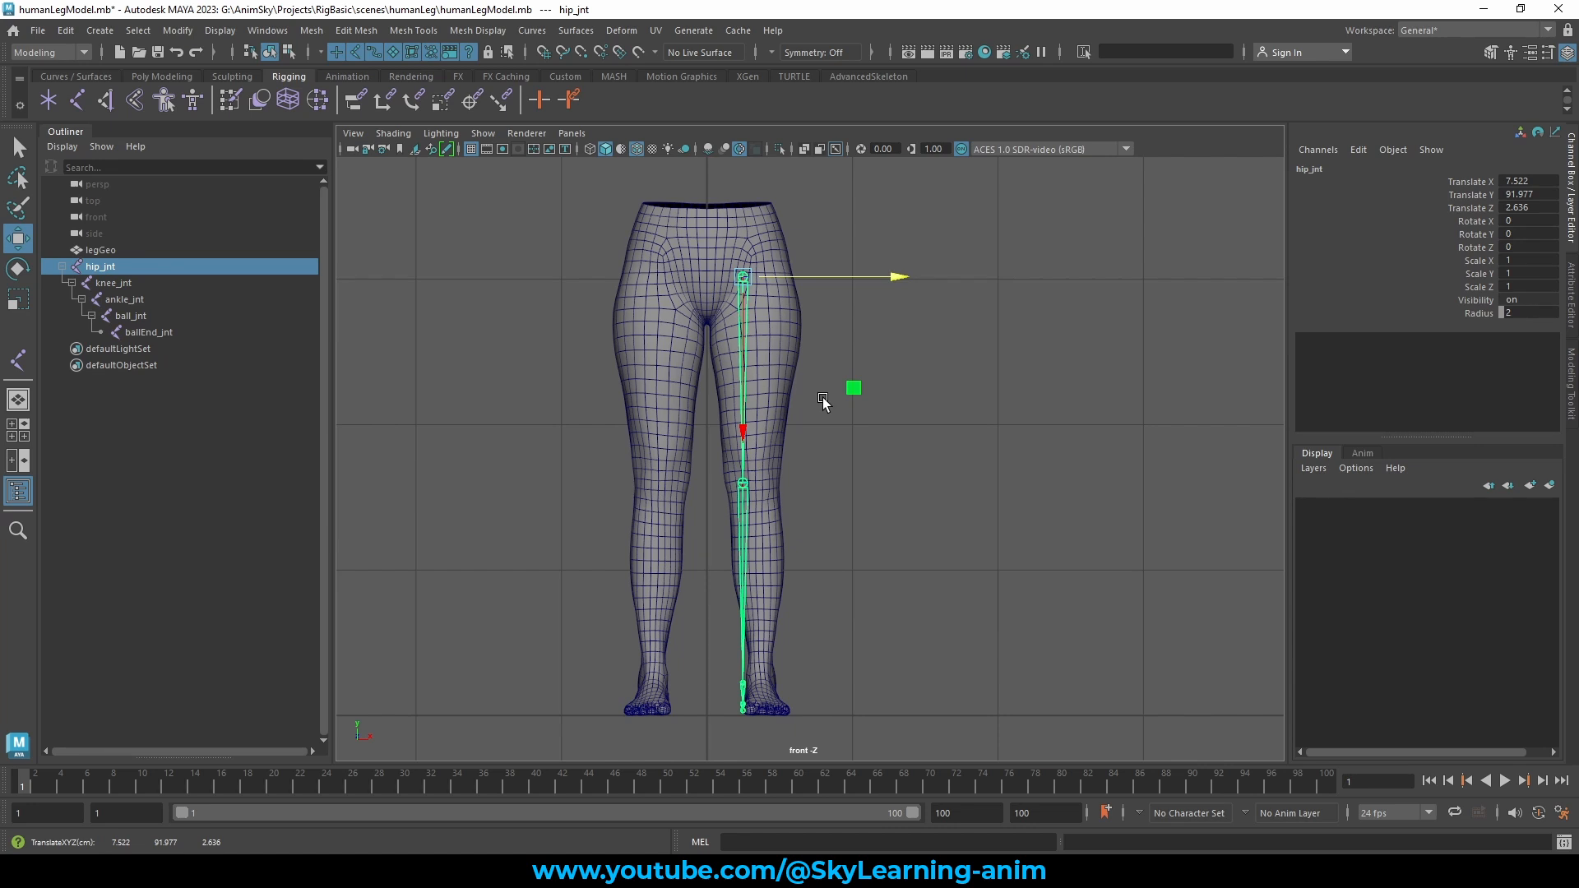
# Step: Rotate the hip joint to about -2.79 degrees in Y so the chain follows the leg's outward slant
pyautogui.scroll(2, 822, 397)
pyautogui.scroll(-1, 915, 414)
pyautogui.keyDown('alt'); pyautogui.moveTo(914, 416); pyautogui.dragTo(910, 438, button='middle'); pyautogui.keyUp('alt')
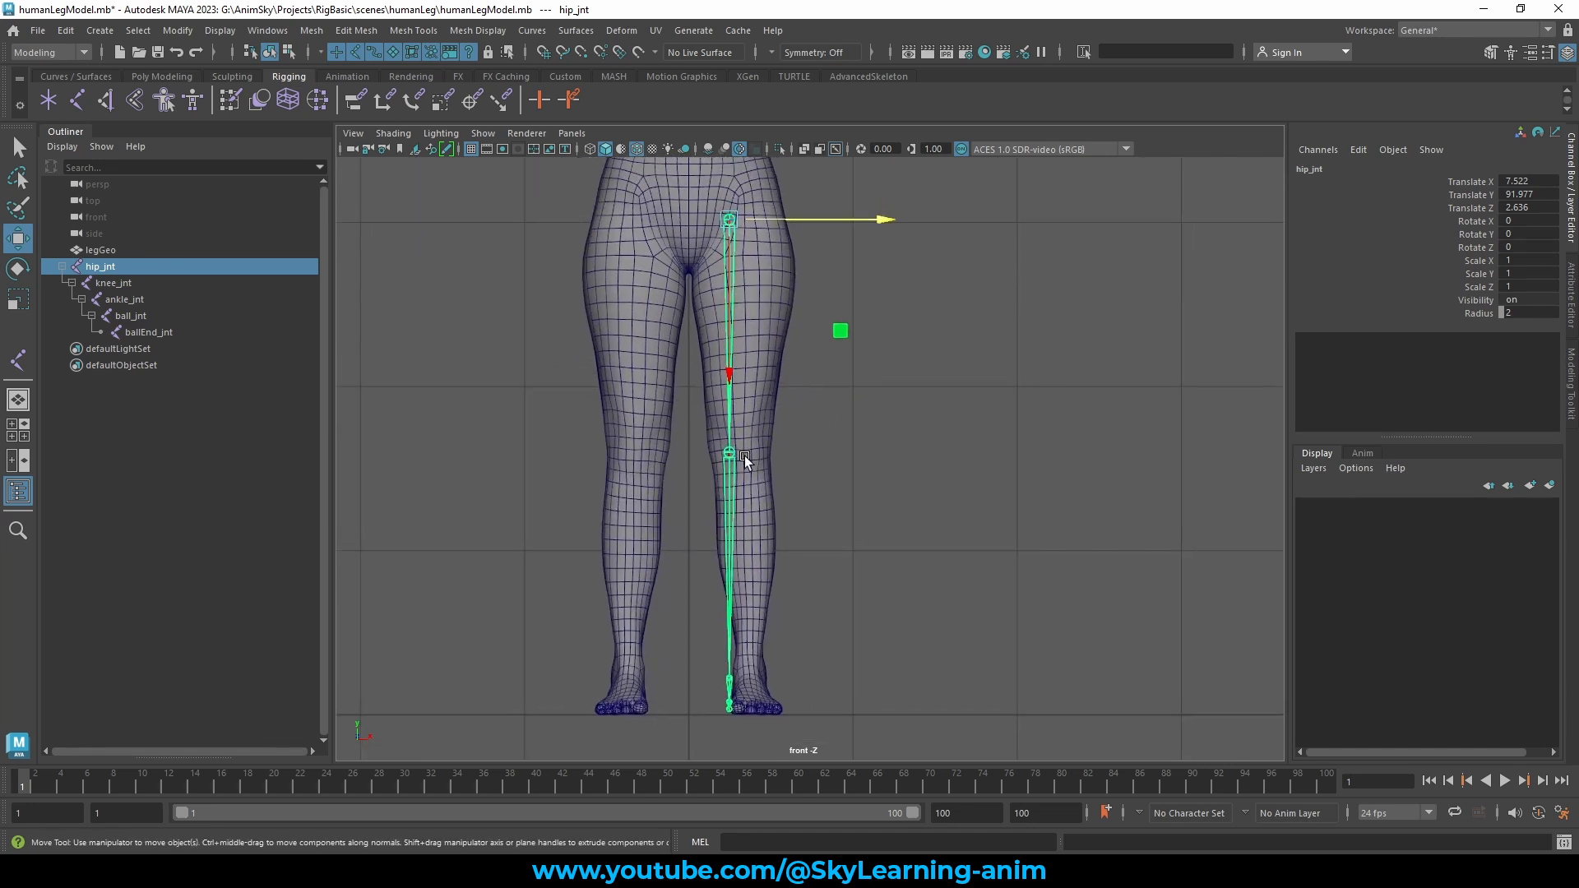
pyautogui.press('e')
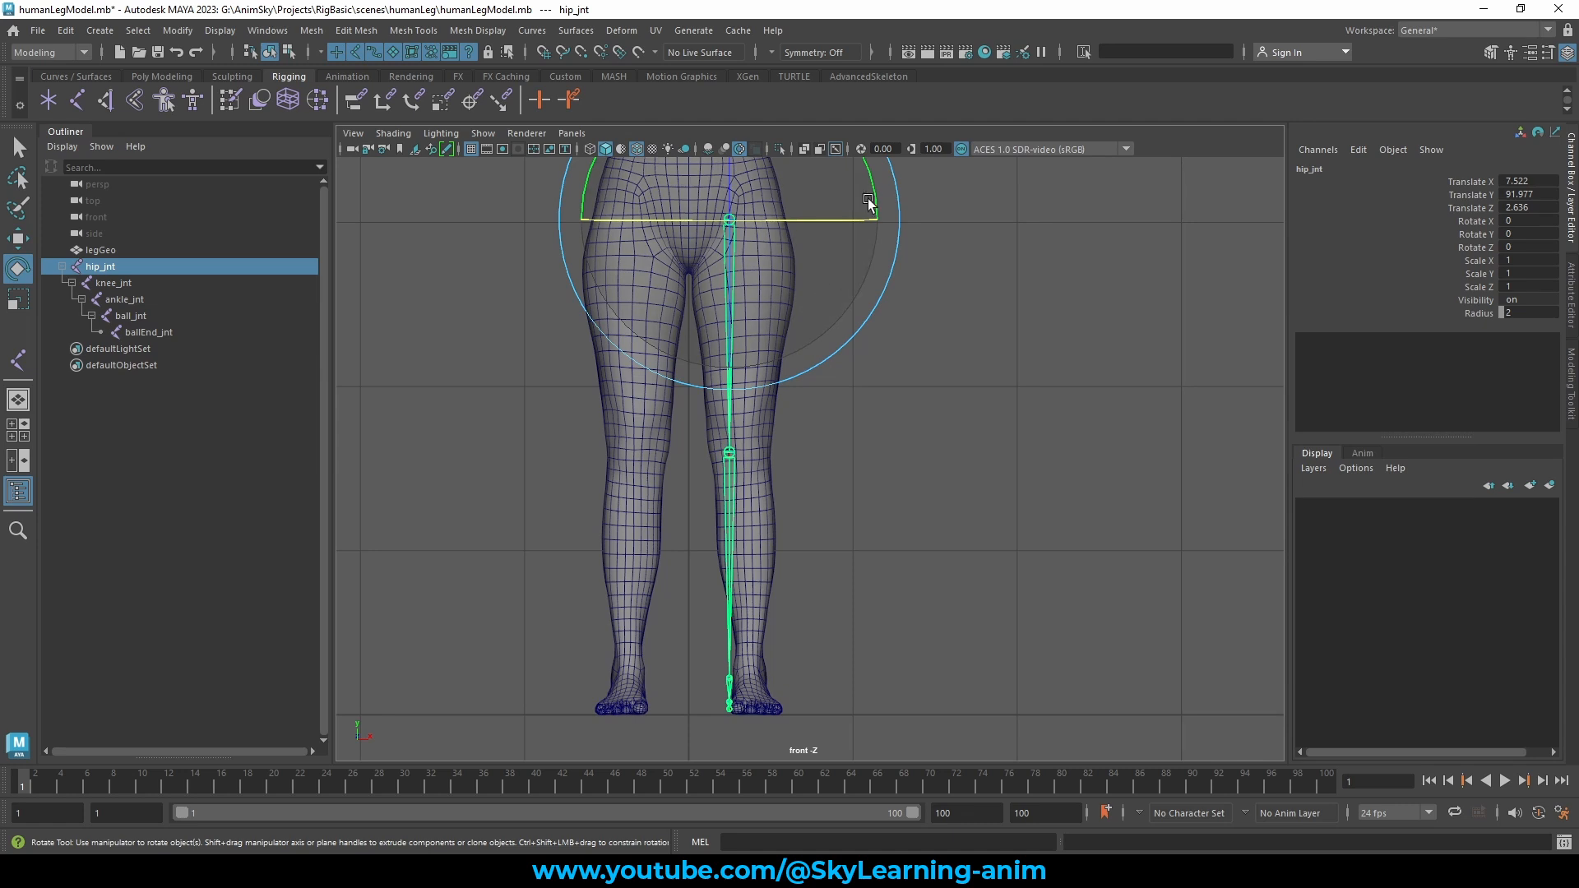
pyautogui.moveTo(867, 170); pyautogui.dragTo(872, 163)
# Step: Fine-tune the hip joint's Y rotation to about -2.39 degrees to align the knee and ankle joints with the leg
pyautogui.scroll(4, 853, 543)
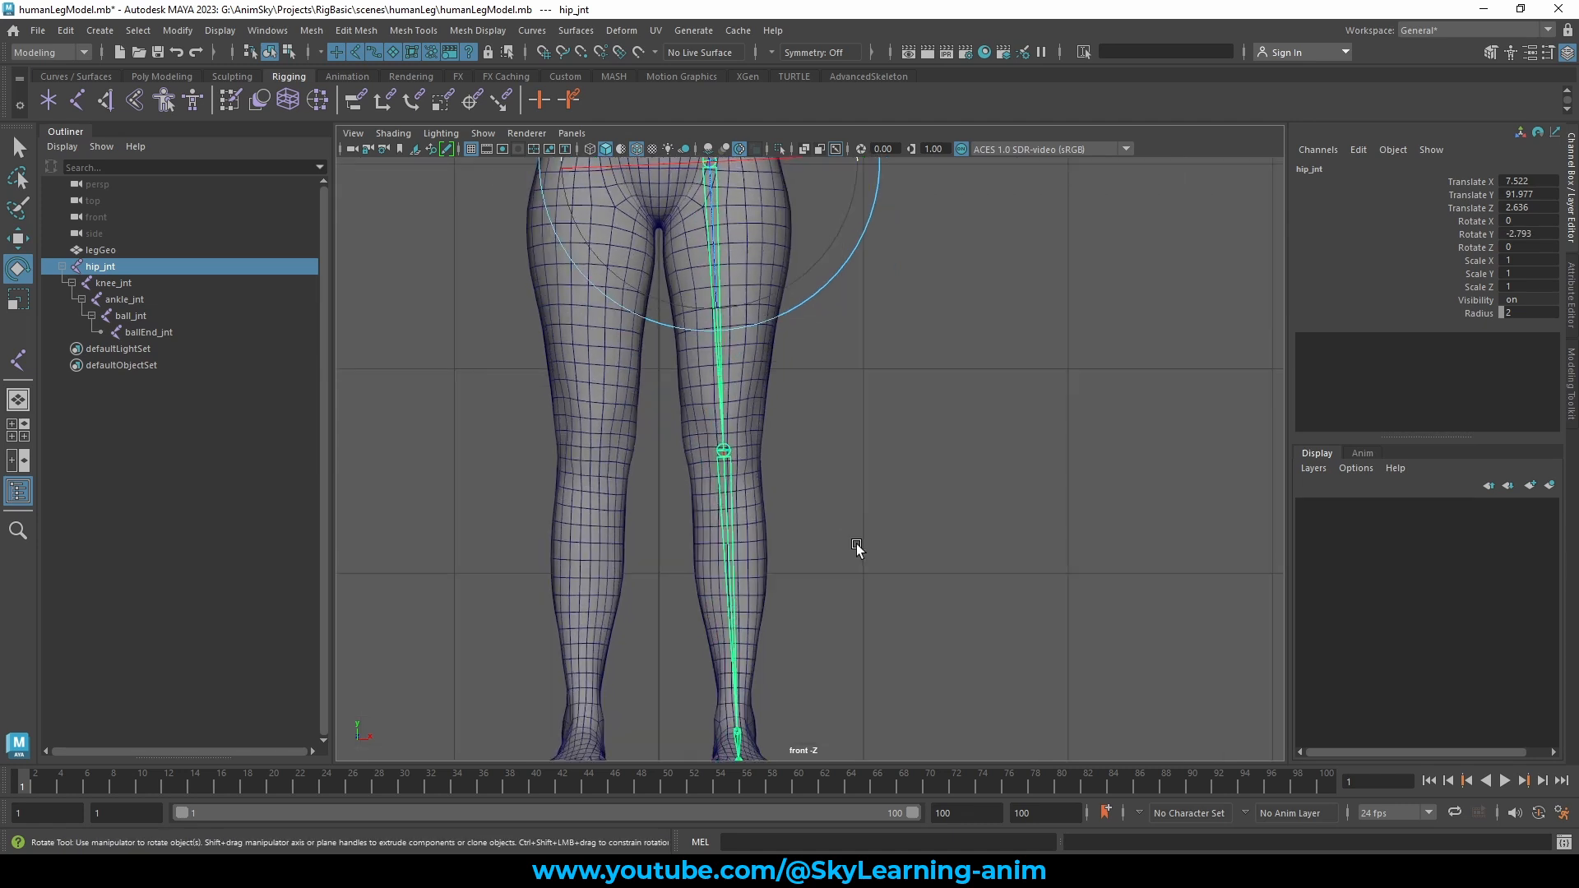
pyautogui.keyDown('alt'); pyautogui.moveTo(900, 505); pyautogui.dragTo(920, 442, button='middle'); pyautogui.keyUp('alt')
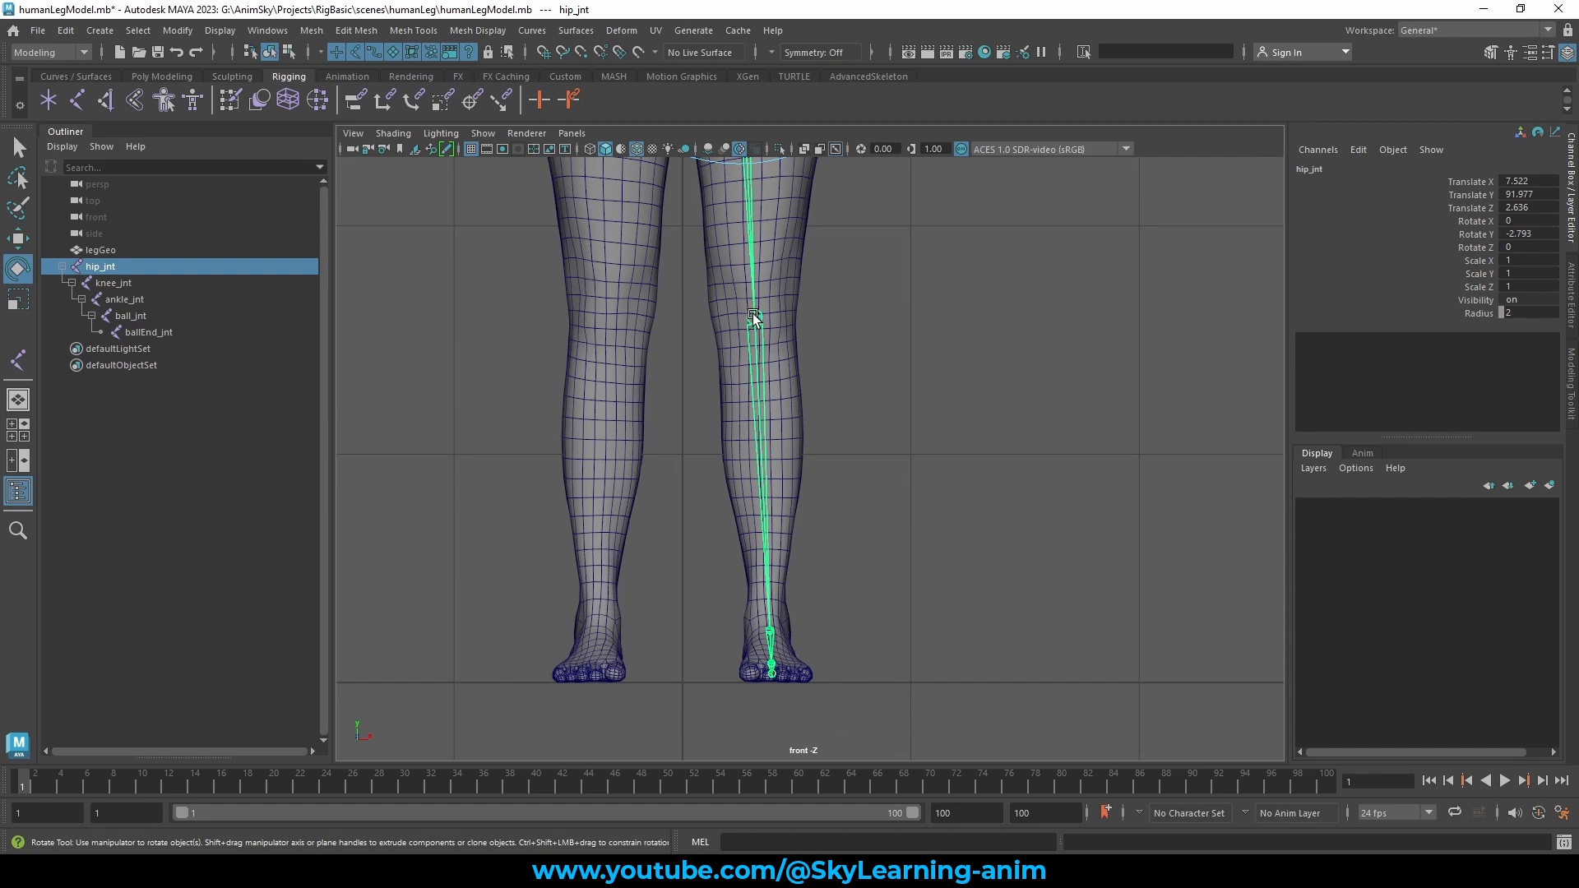
pyautogui.scroll(5, 800, 671)
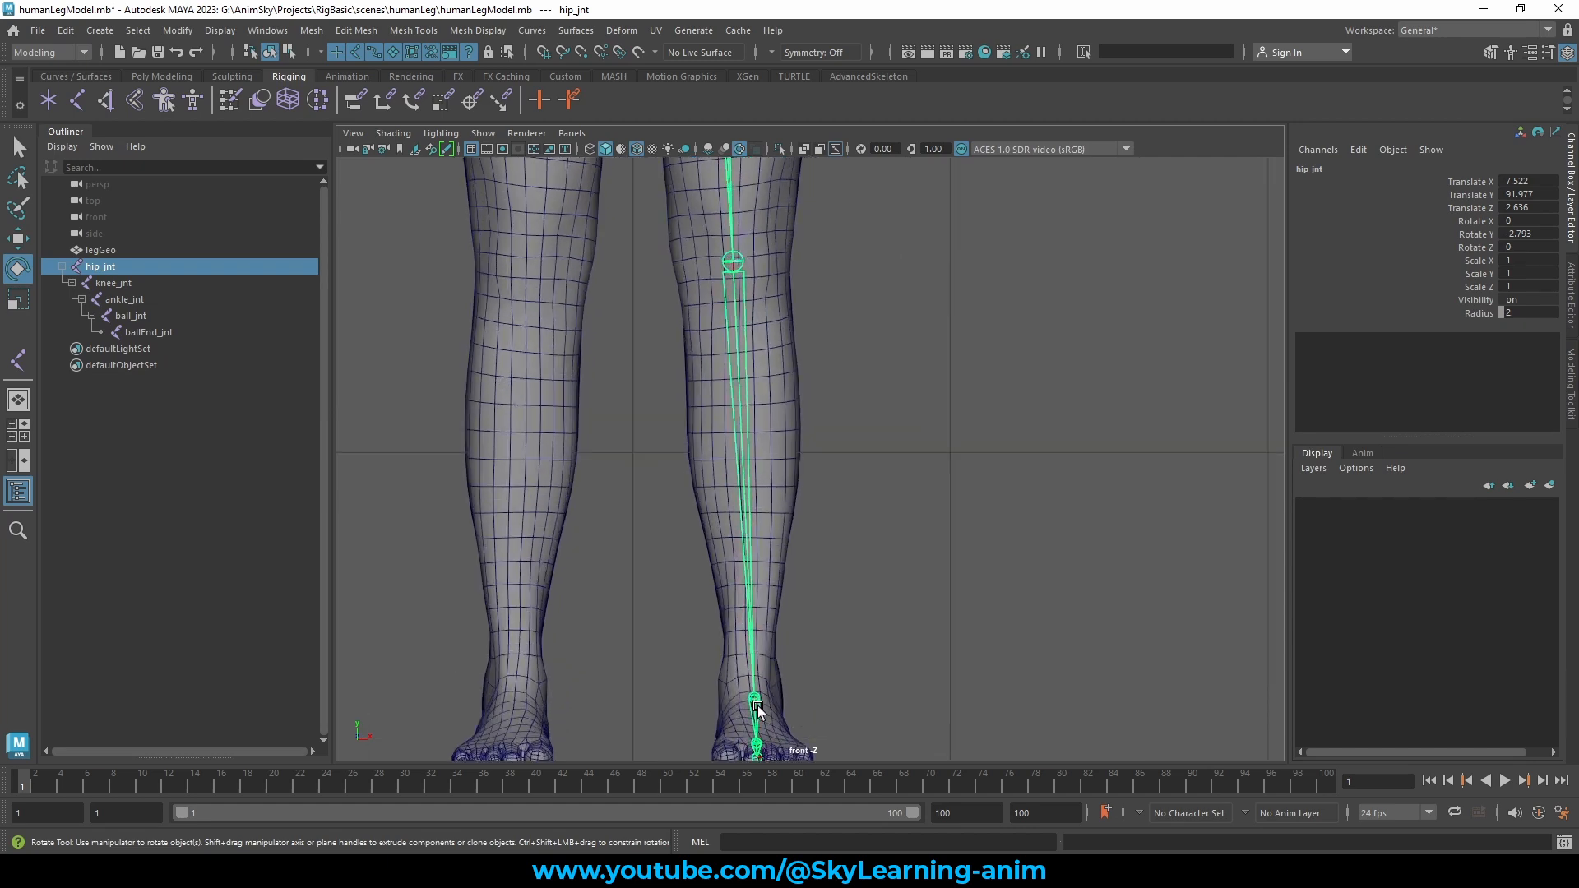
pyautogui.scroll(-3, 828, 594)
pyautogui.keyDown('alt'); pyautogui.moveTo(912, 389); pyautogui.dragTo(910, 496, button='middle'); pyautogui.keyUp('alt')
pyautogui.scroll(-4, 910, 496)
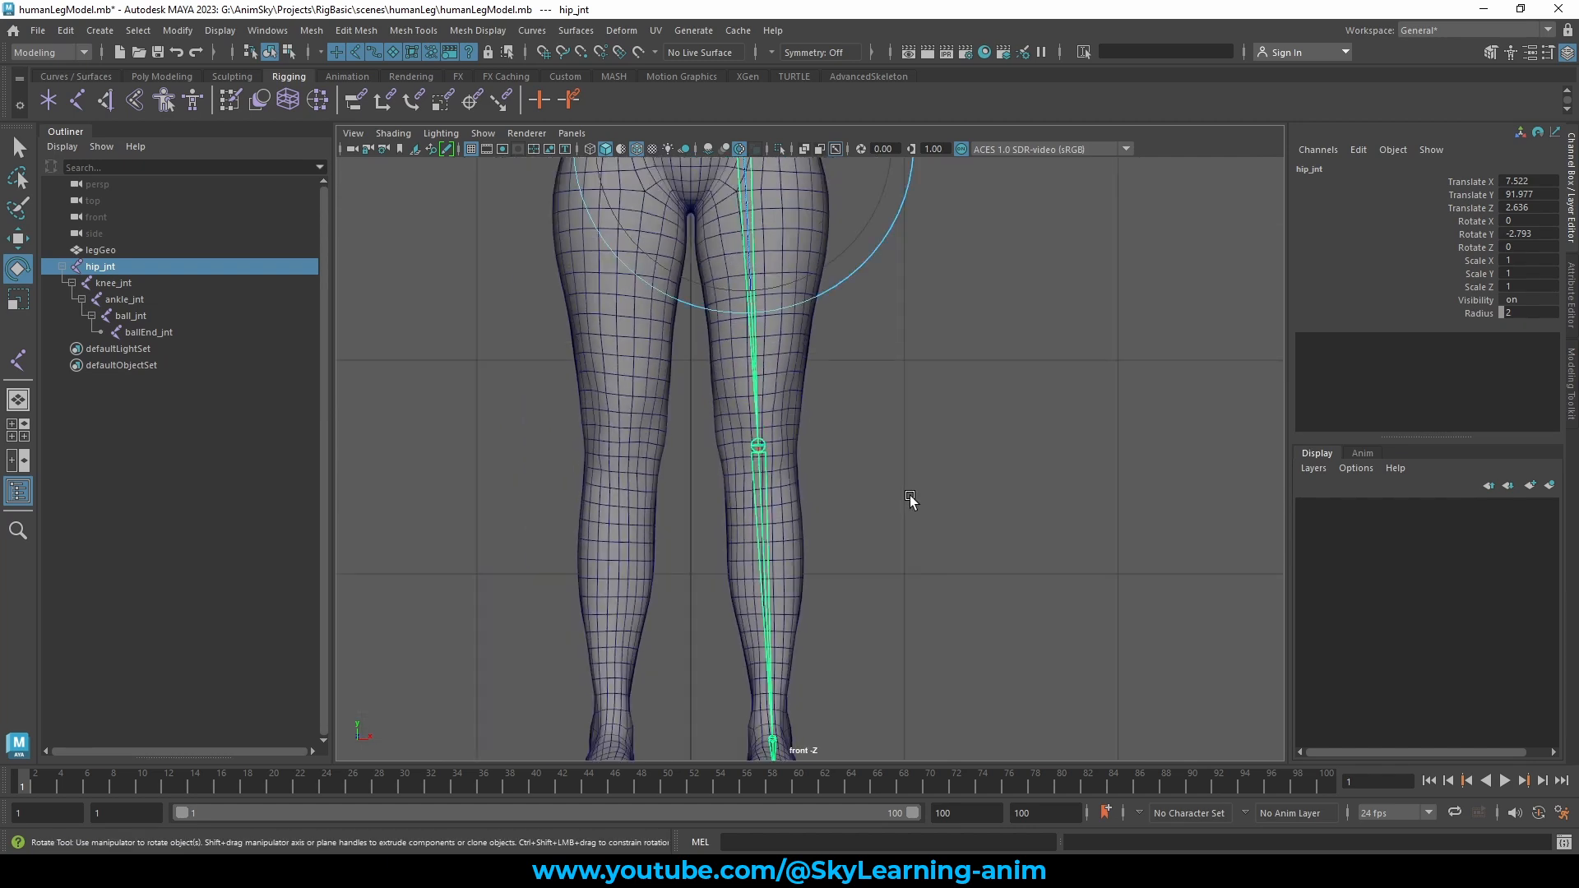
pyautogui.moveTo(900, 167); pyautogui.dragTo(900, 166)
pyautogui.scroll(3, 1009, 377)
pyautogui.press('w')
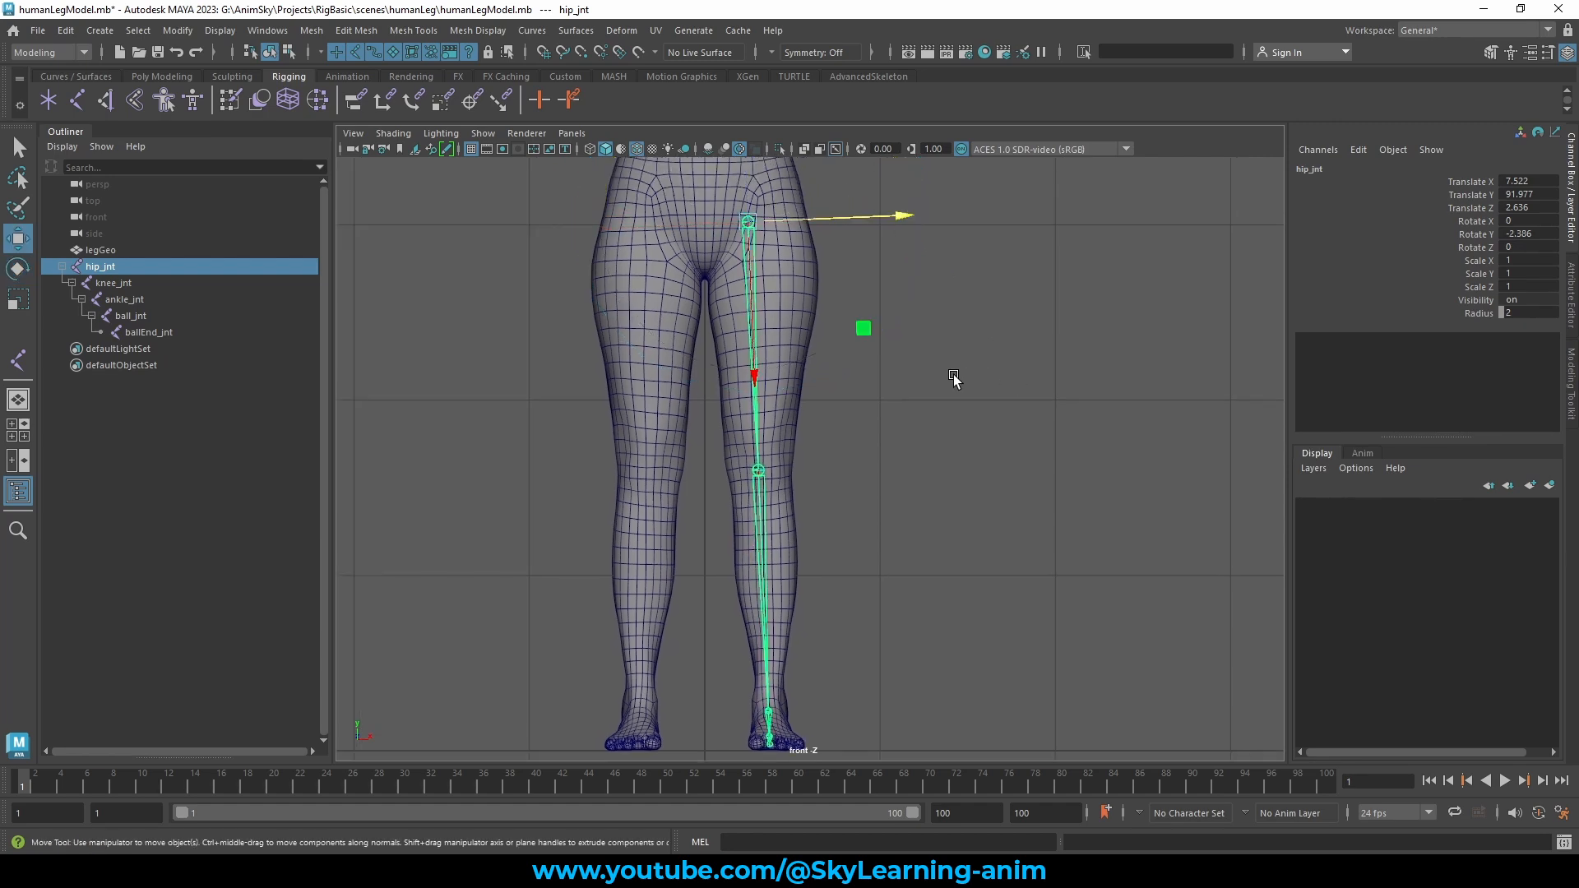
# Step: Clear the selection and examine the joint chain's fit inside the left leg in the perspective view
pyautogui.click(875, 401)
pyautogui.press('space')
pyautogui.press('space')
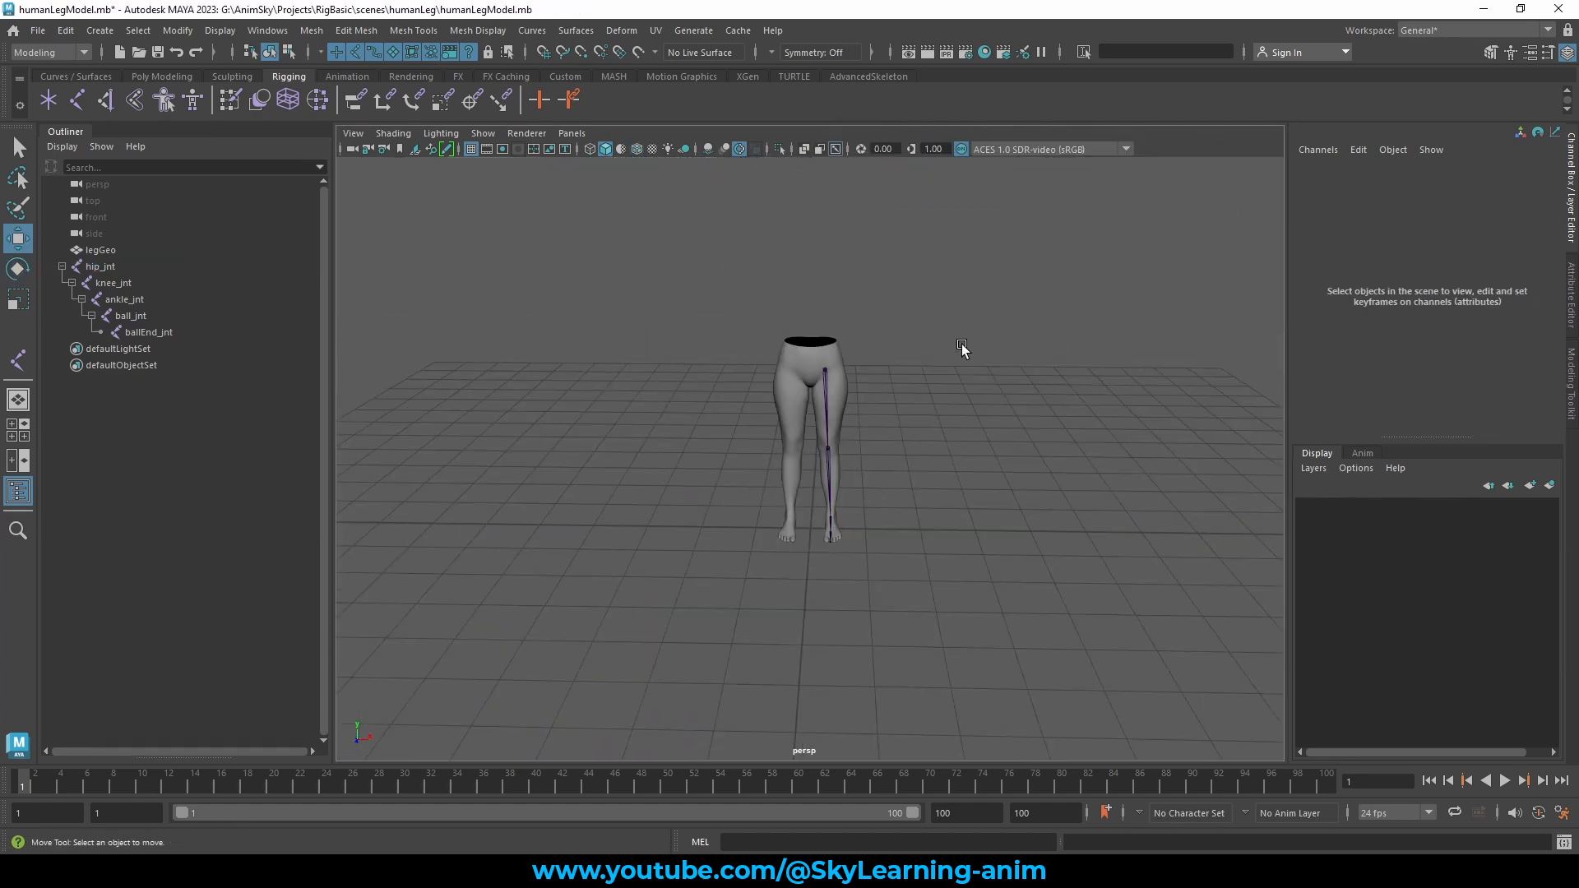
pyautogui.keyDown('alt'); pyautogui.moveTo(962, 346); pyautogui.dragTo(722, 352); pyautogui.keyUp('alt')
pyautogui.keyDown('alt'); pyautogui.moveTo(722, 352); pyautogui.dragTo(1015, 421, button='right'); pyautogui.keyUp('alt')
pyautogui.keyDown('alt'); pyautogui.moveTo(1015, 422); pyautogui.dragTo(992, 413); pyautogui.keyUp('alt')
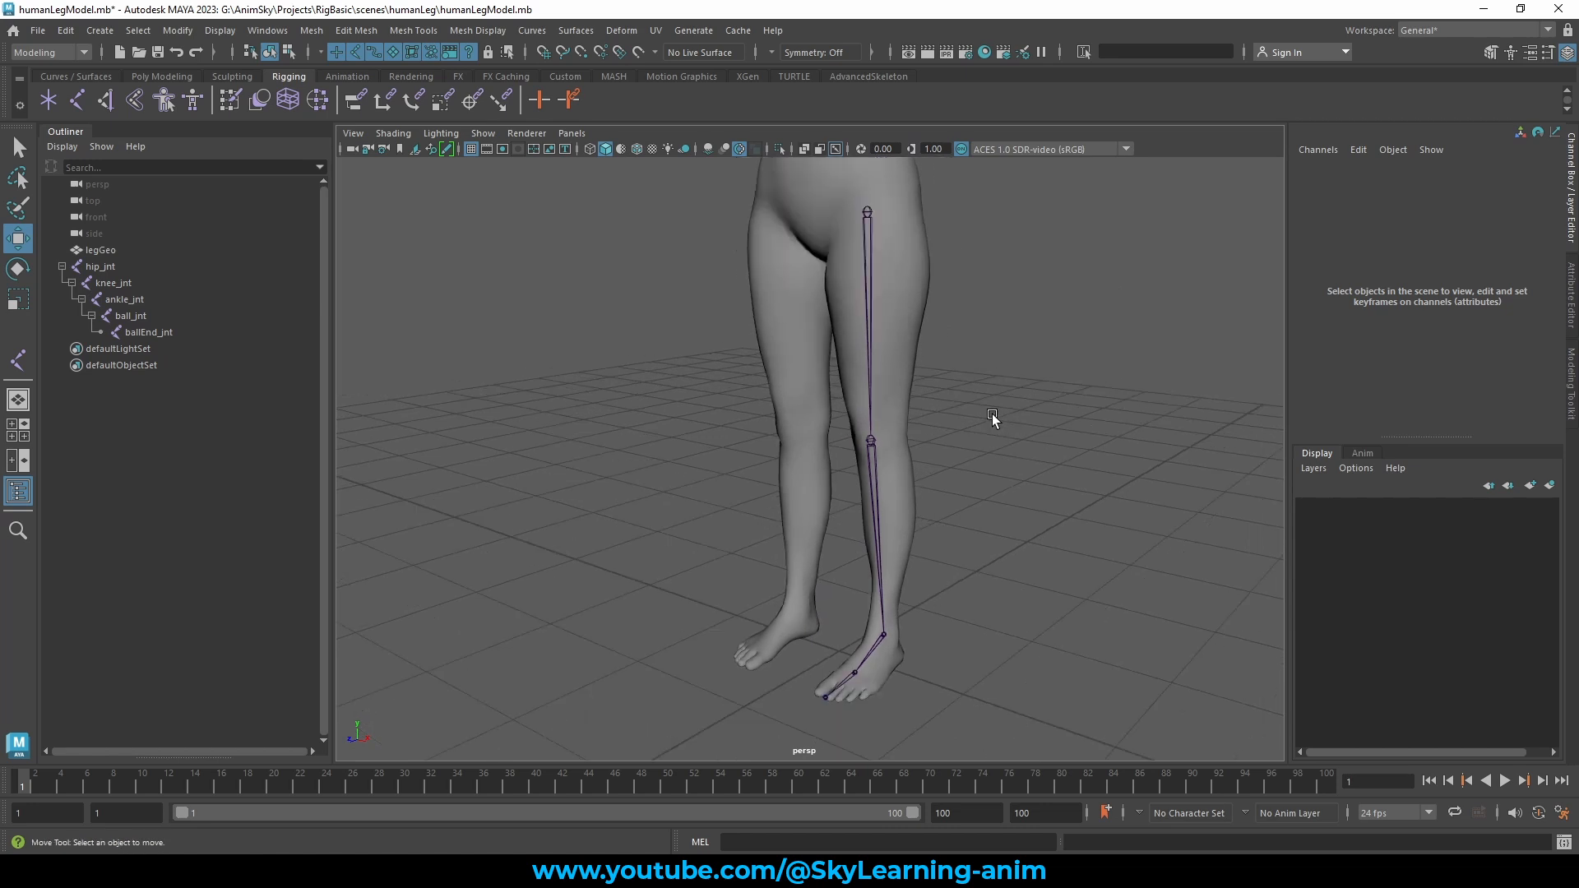
# Step: Select the hip, knee, ankle and ball joints of the left leg together
pyautogui.keyDown('alt'); pyautogui.moveTo(992, 413); pyautogui.dragTo(957, 412, button='middle'); pyautogui.keyUp('alt')
pyautogui.moveTo(1020, 369); pyautogui.dragTo(797, 397)
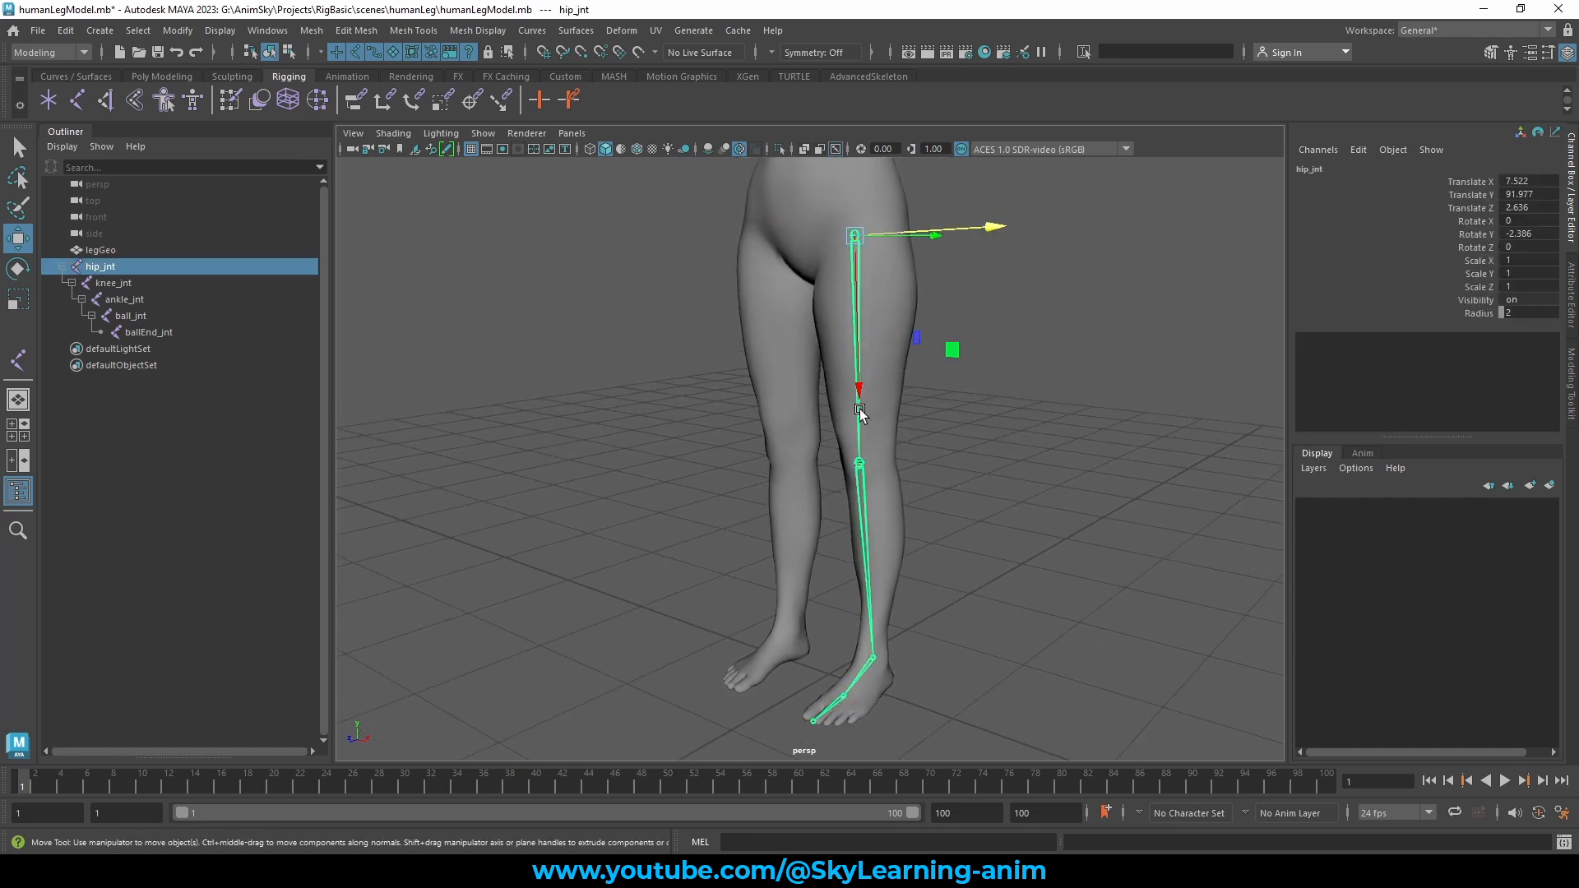
pyautogui.press('q')
pyautogui.keyDown('shift'); pyautogui.click(874, 594); pyautogui.keyUp('shift')
pyautogui.keyDown('alt'); pyautogui.moveTo(955, 600); pyautogui.dragTo(945, 581, button='middle'); pyautogui.keyUp('alt')
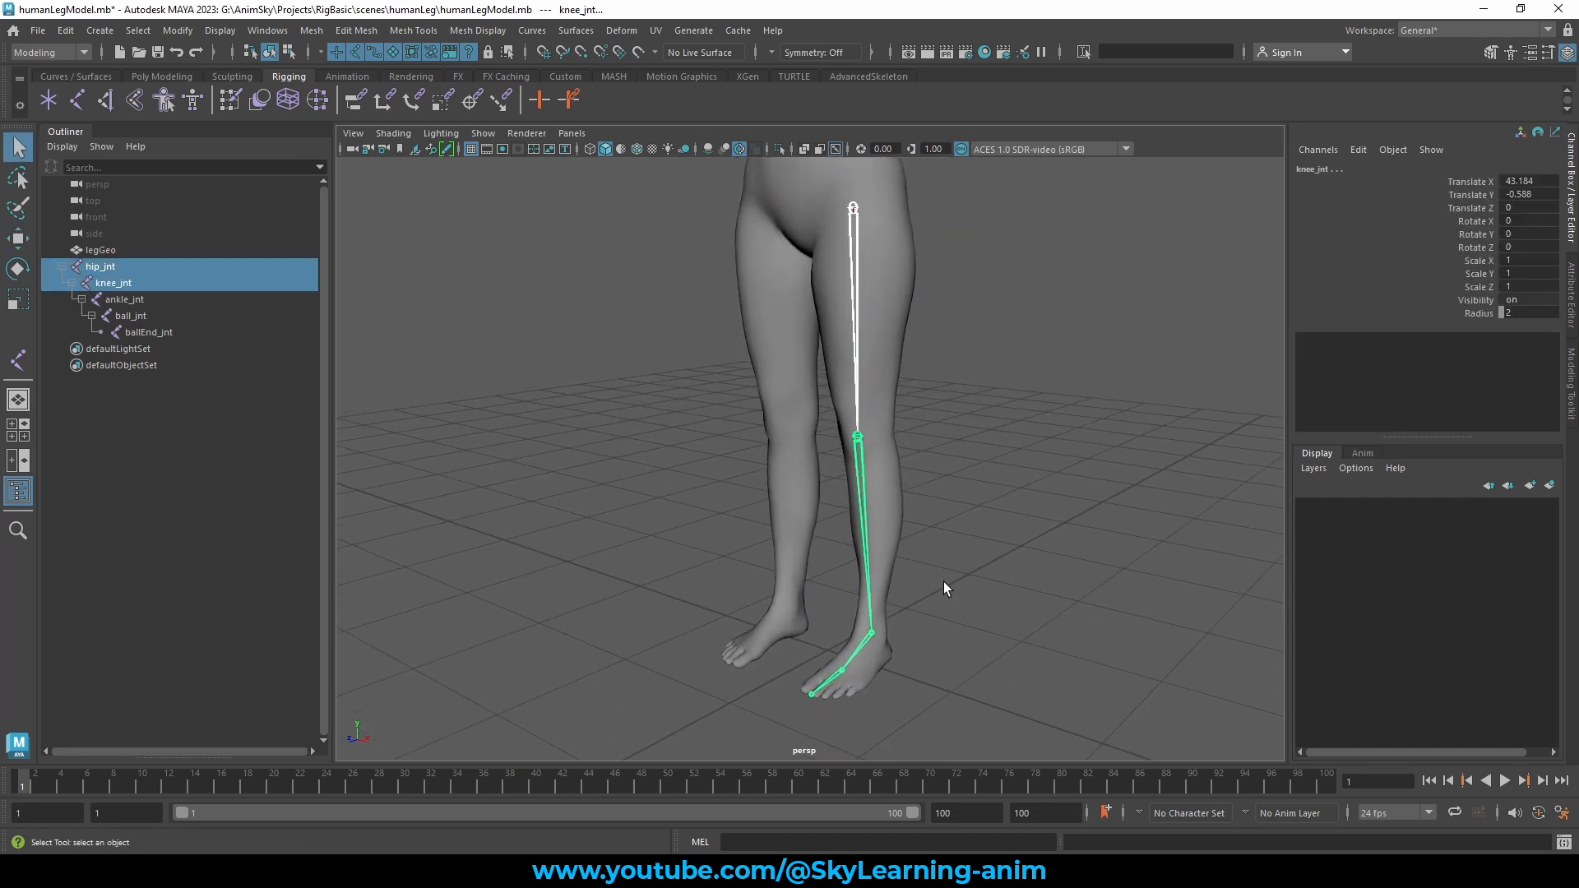
pyautogui.keyDown('shift'); pyautogui.click(860, 645); pyautogui.keyUp('shift')
pyautogui.keyDown('shift'); pyautogui.click(834, 689); pyautogui.keyUp('shift')
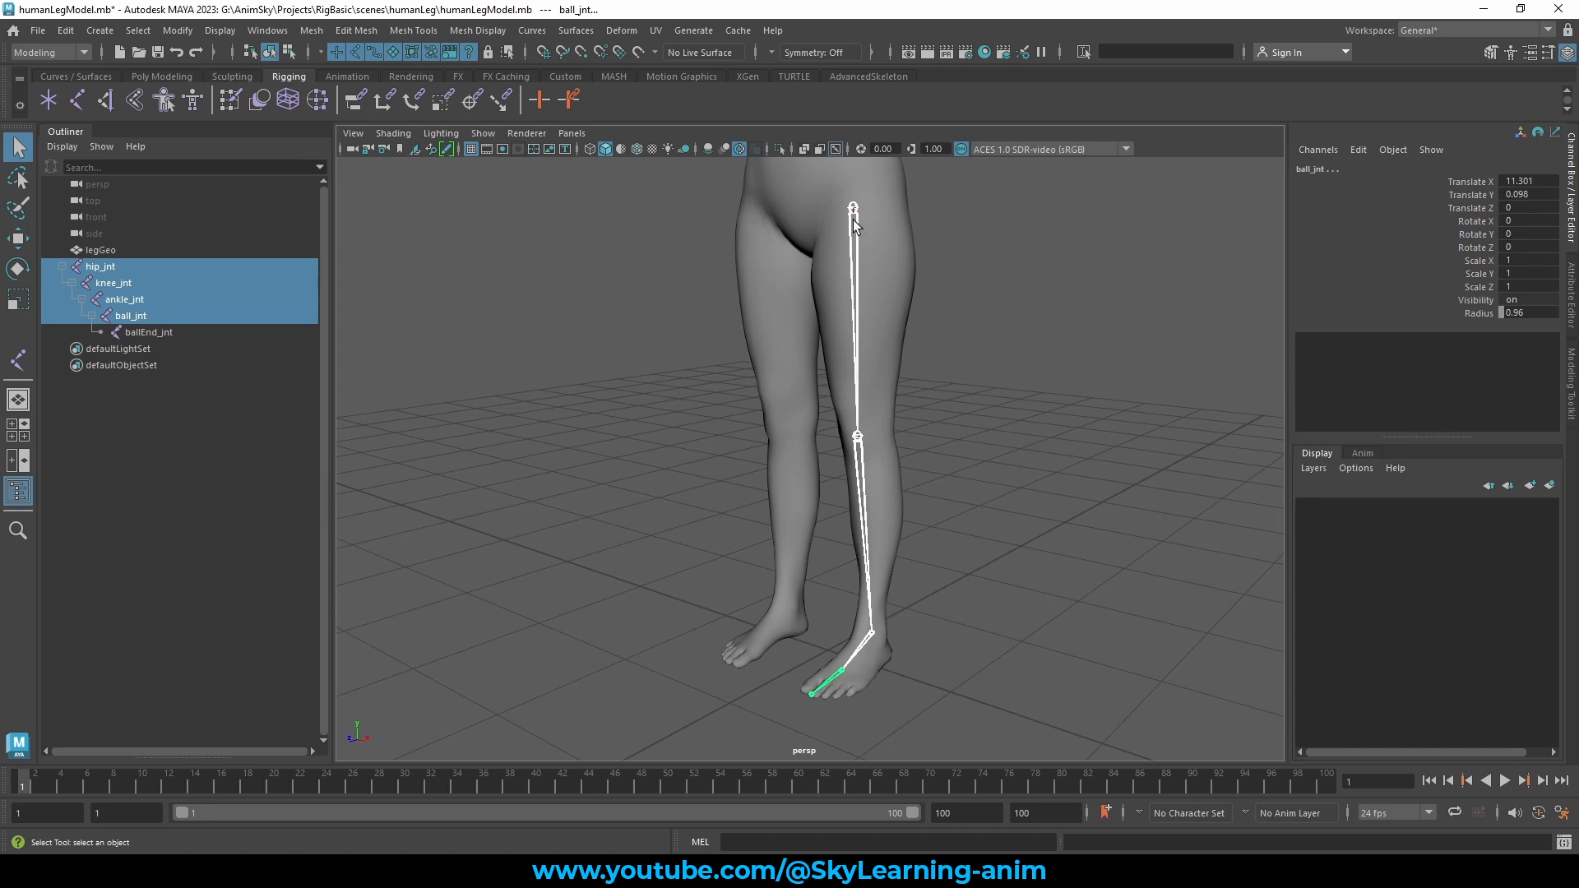
pyautogui.scroll(-5, 852, 219)
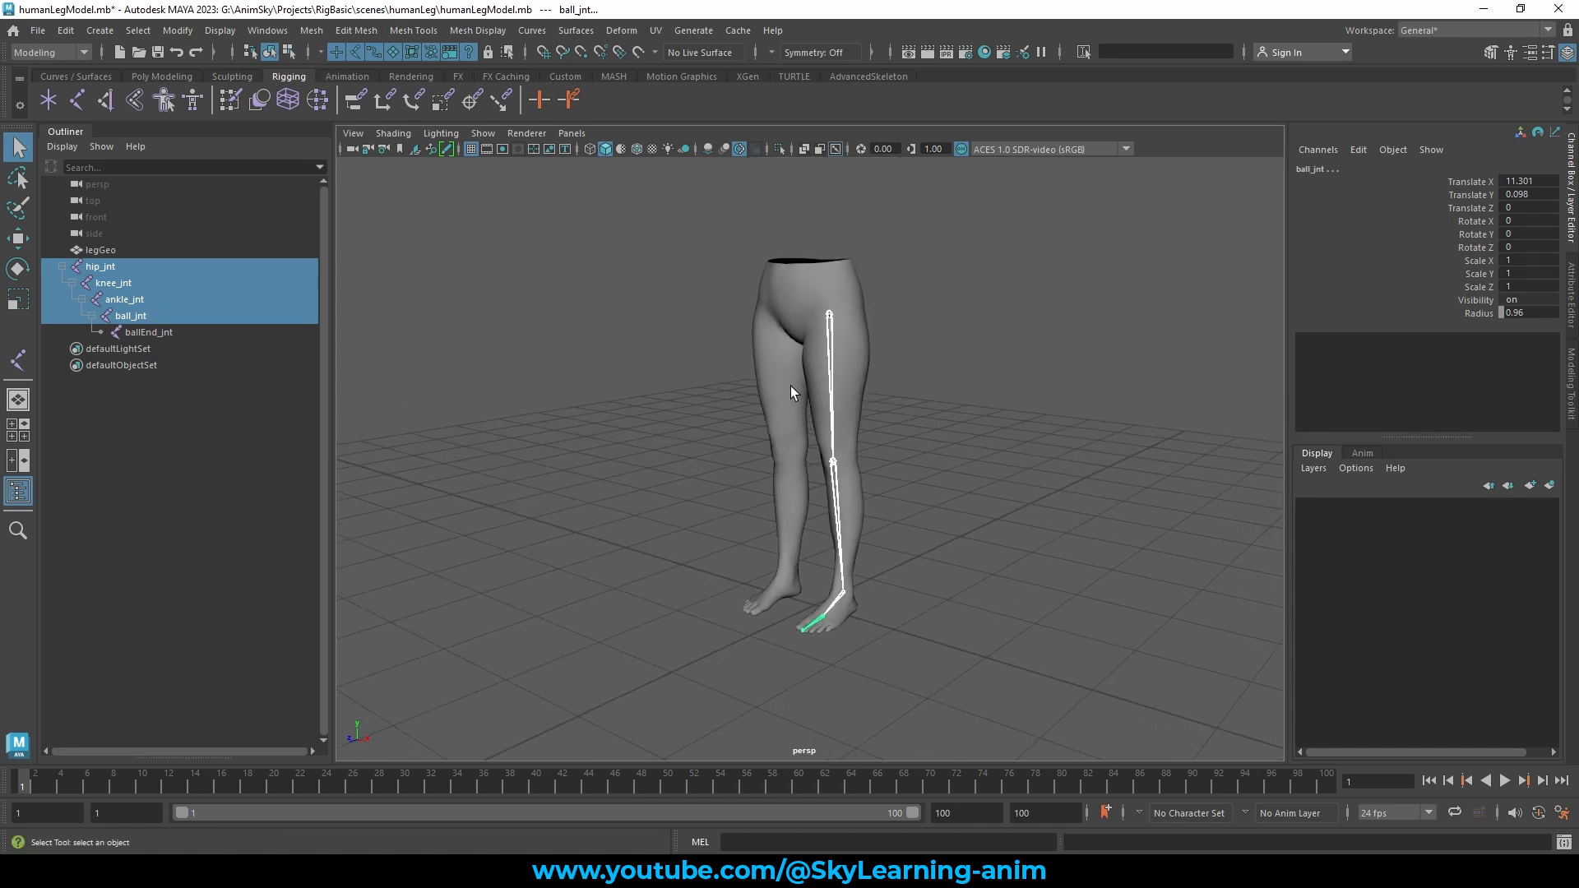
# Step: Select the hip joint and use the Object axis orientation for the Move tool to inspect the joint's axes
pyautogui.click(830, 382)
pyautogui.press('w')
pyautogui.keyDown('ctrl'); pyautogui.keyDown('shift'); pyautogui.rightClick(950, 195); pyautogui.keyUp('shift'); pyautogui.keyUp('ctrl')
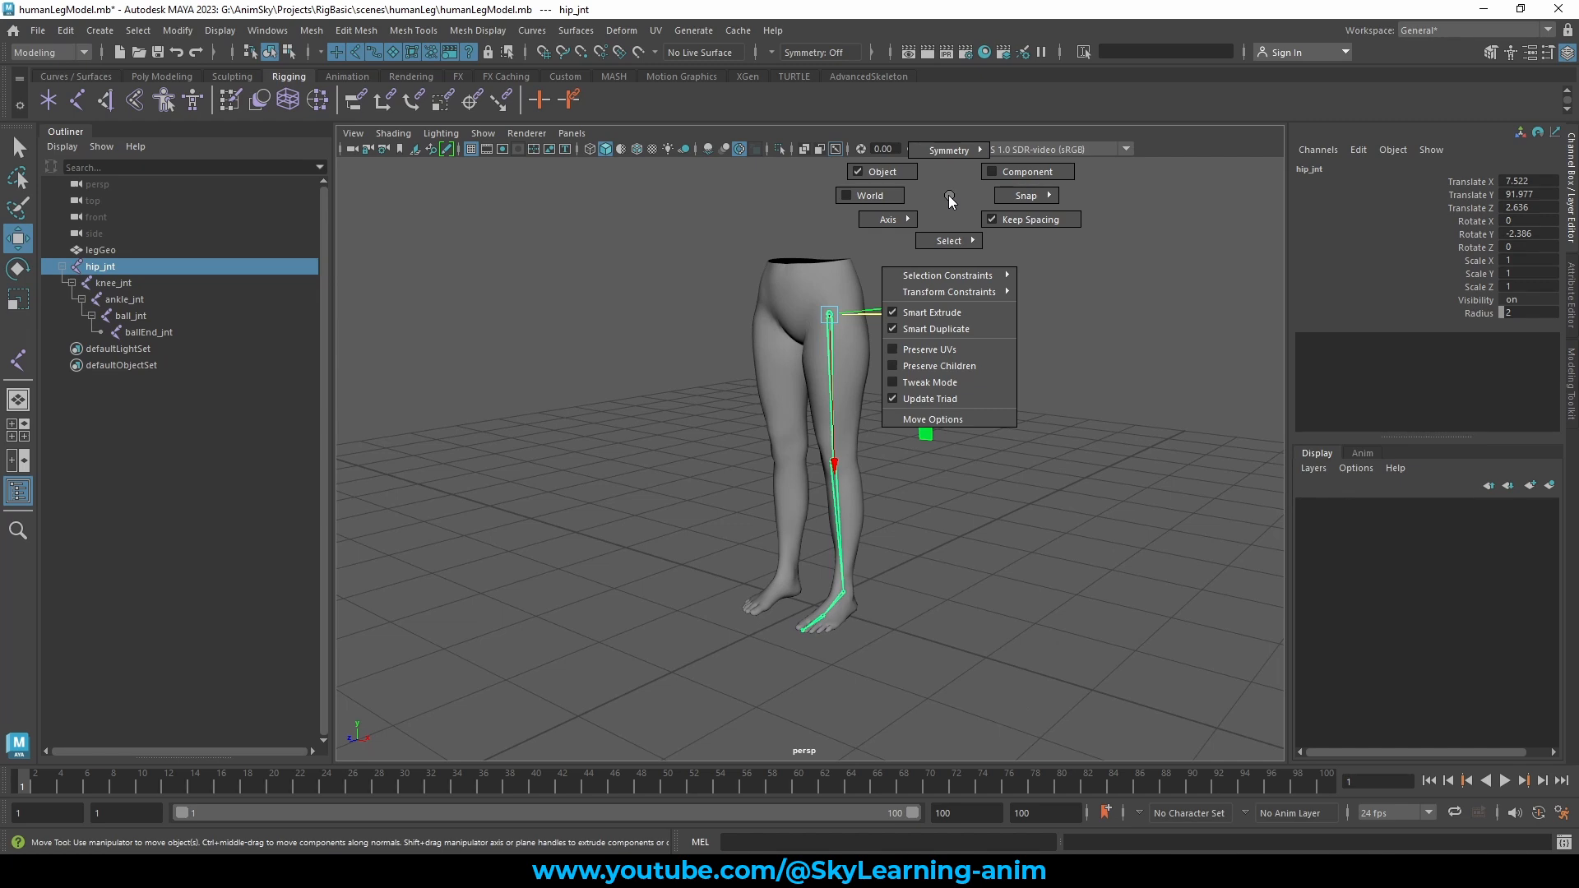
pyautogui.keyDown('ctrl'); pyautogui.keyDown('shift'); pyautogui.moveTo(954, 211); pyautogui.dragTo(901, 186, button='right'); pyautogui.keyUp('shift'); pyautogui.keyUp('ctrl')
pyautogui.keyDown('alt'); pyautogui.moveTo(946, 279); pyautogui.dragTo(921, 298); pyautogui.keyUp('alt')
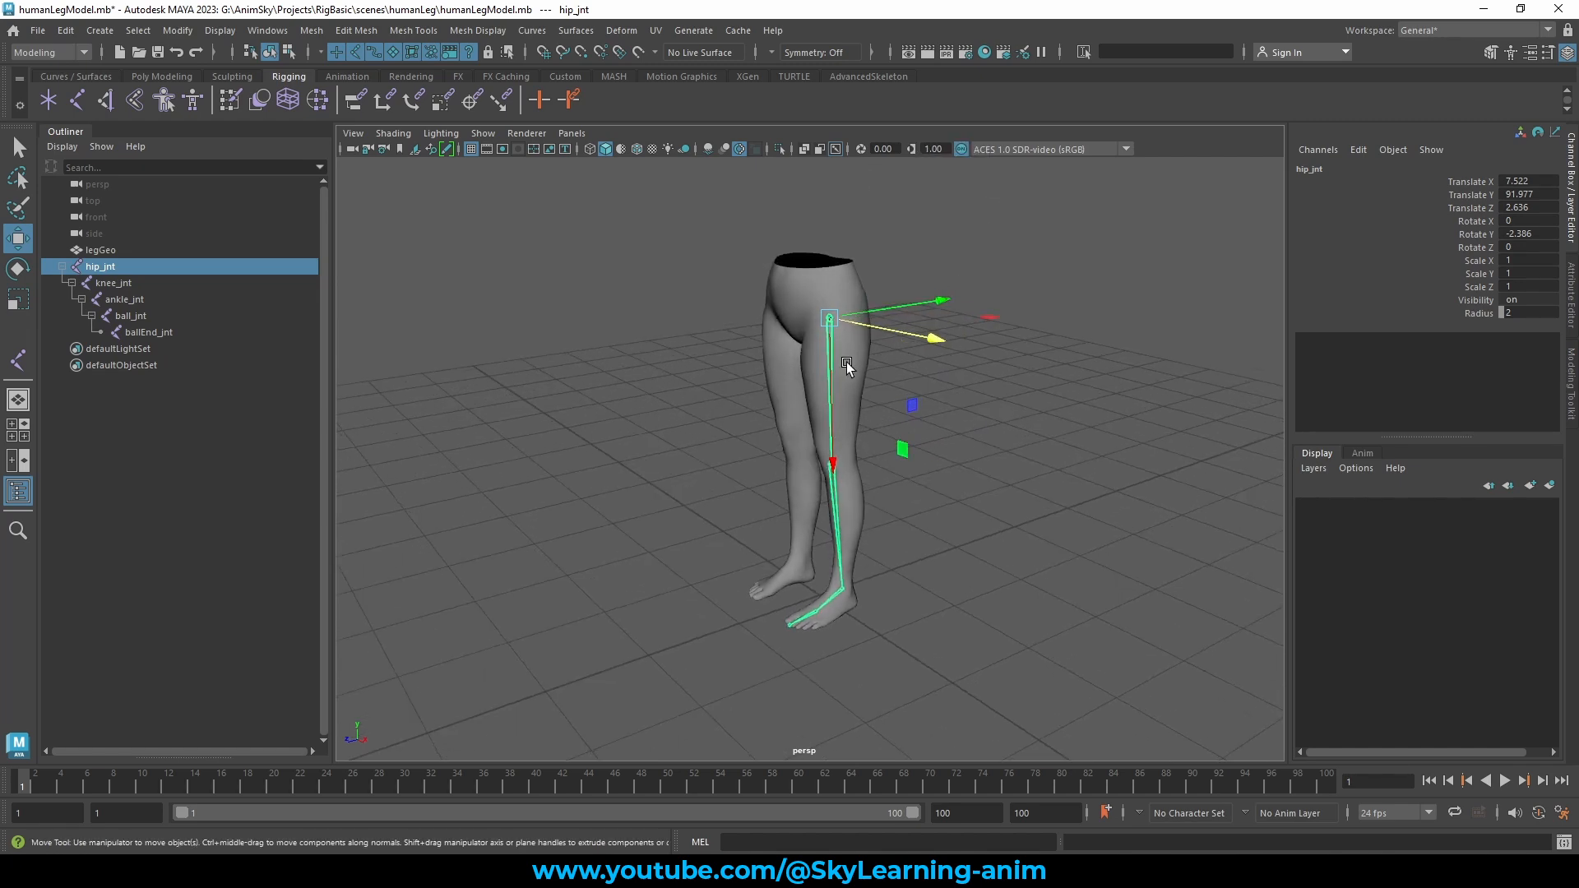
pyautogui.keyDown('alt'); pyautogui.moveTo(864, 378); pyautogui.dragTo(948, 329); pyautogui.keyUp('alt')
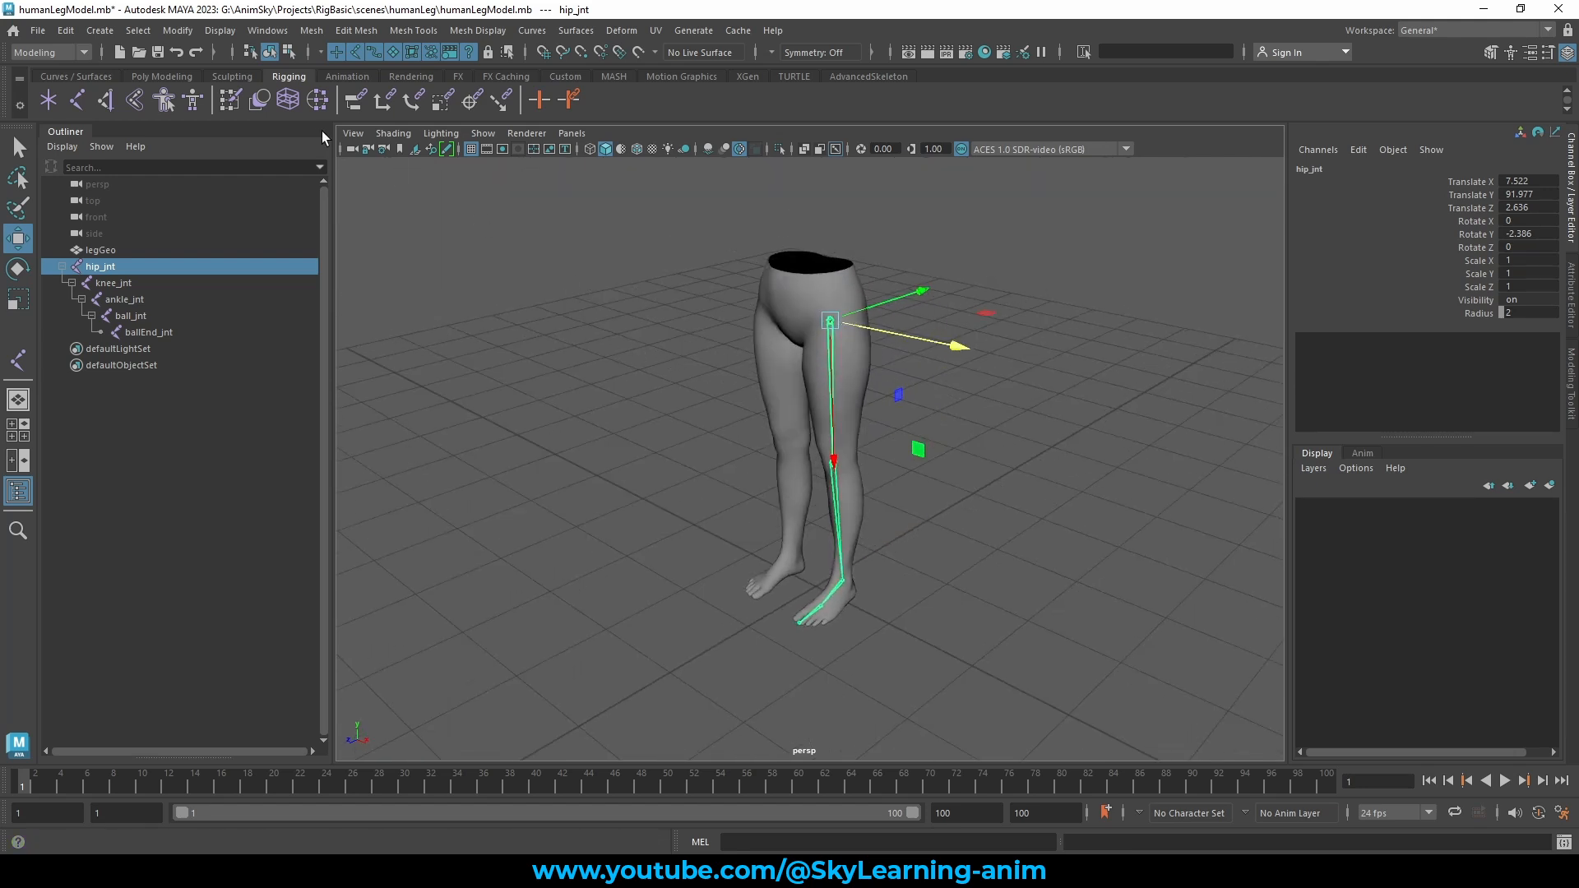
# Step: Display the local rotation axes of all five joints from hip_jnt to ballEnd_jnt
pyautogui.click(683, 420)
pyautogui.press('q')
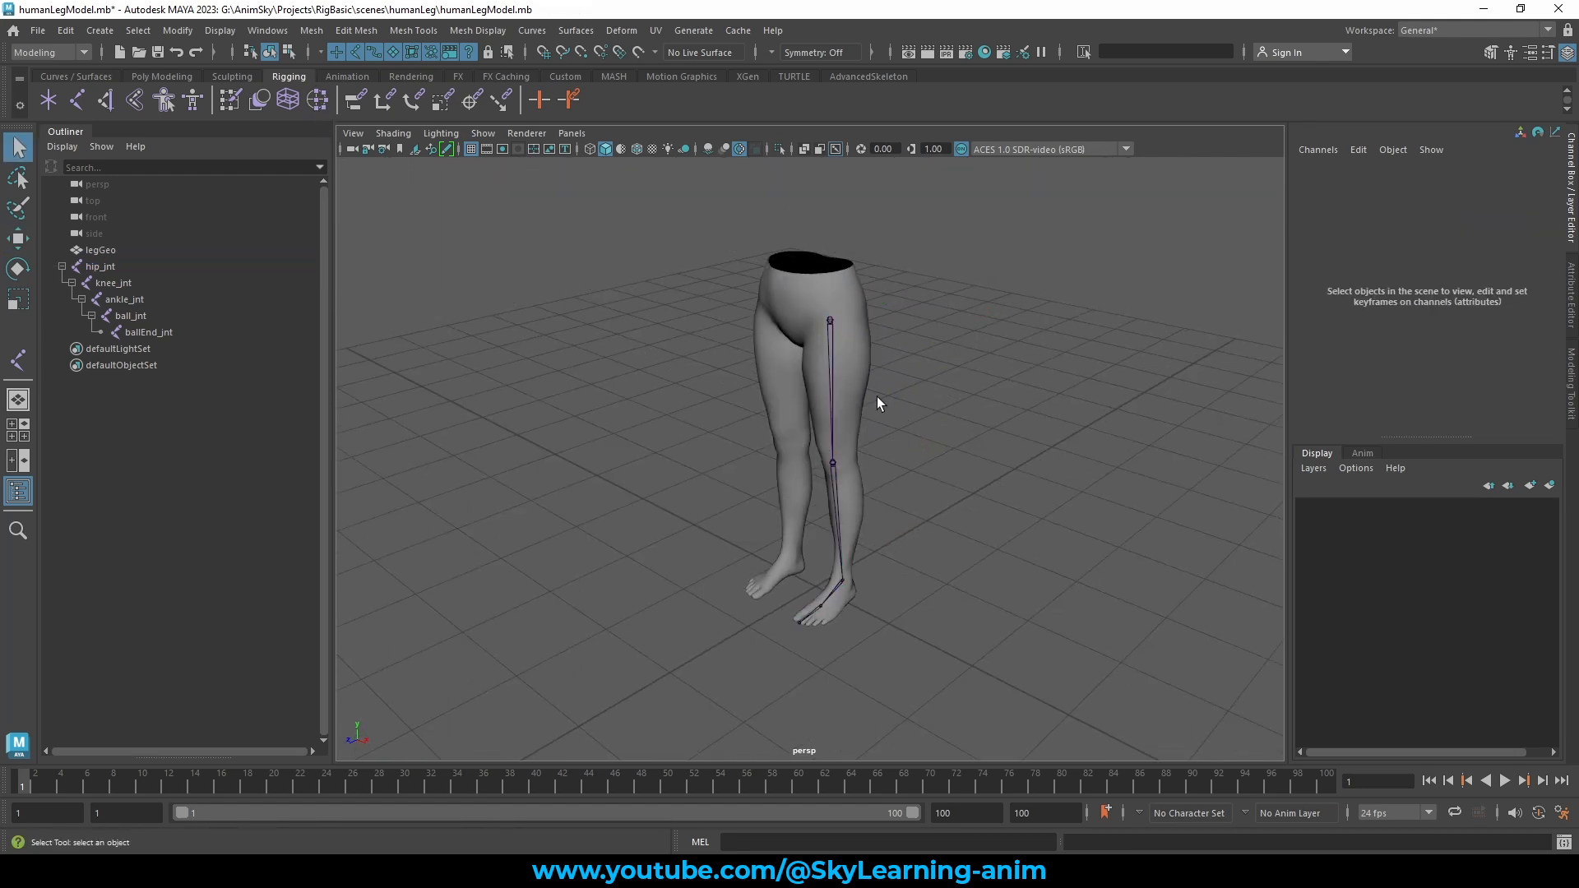
pyautogui.moveTo(877, 397); pyautogui.dragTo(813, 424)
pyautogui.keyDown('shift'); pyautogui.moveTo(875, 514); pyautogui.dragTo(842, 612); pyautogui.keyUp('shift')
pyautogui.keyDown('shift'); pyautogui.moveTo(829, 603); pyautogui.dragTo(817, 628); pyautogui.keyUp('shift')
pyautogui.keyDown('shift'); pyautogui.click(800, 623); pyautogui.keyUp('shift')
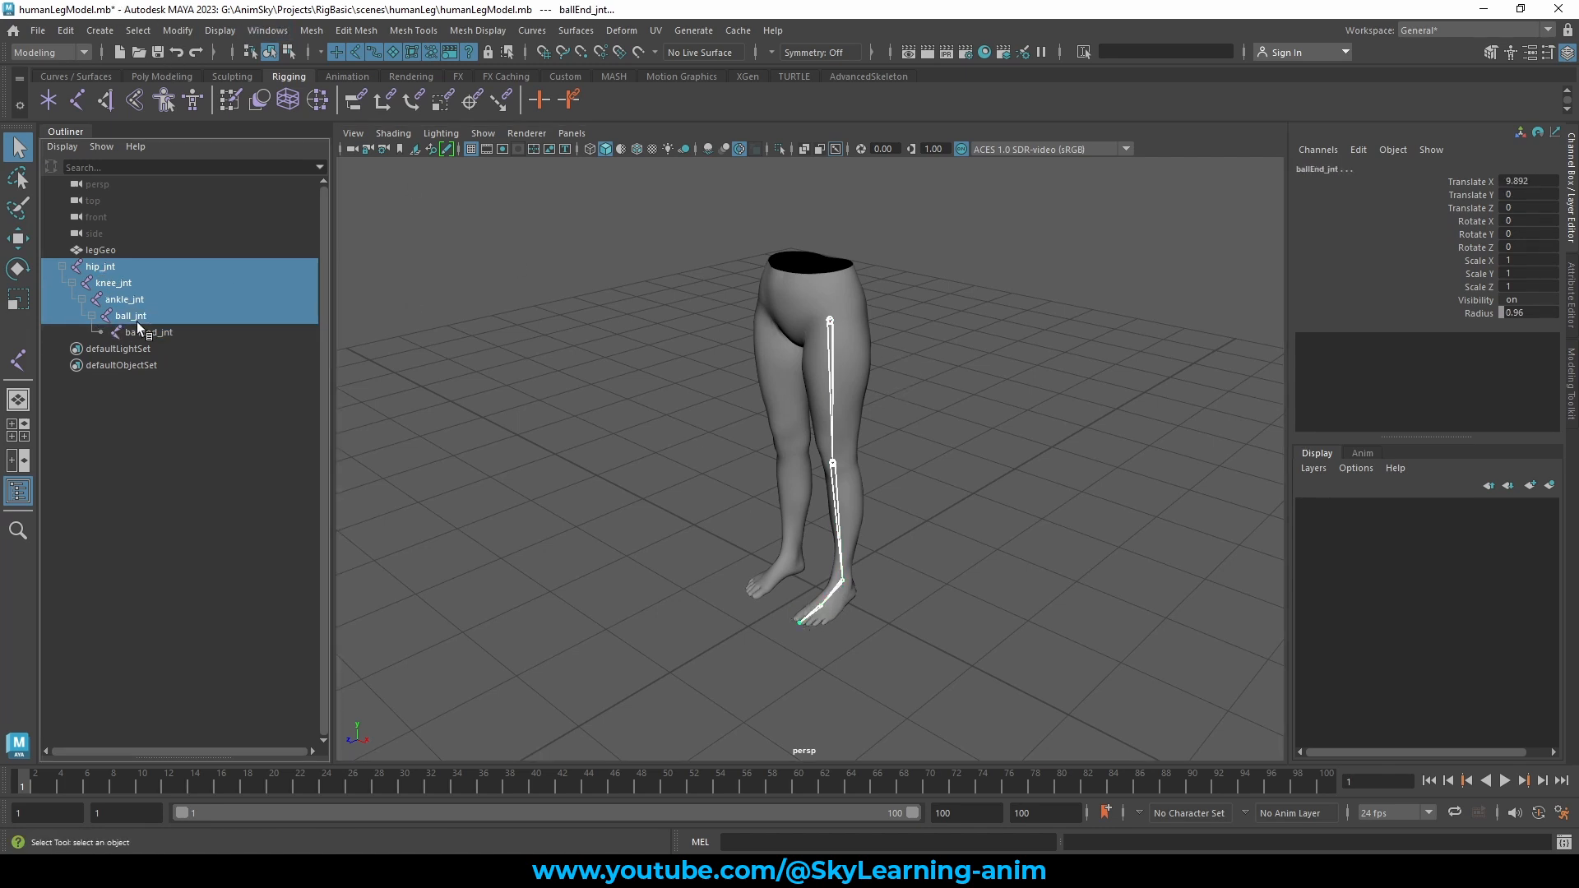
pyautogui.click(177, 33)
pyautogui.moveTo(223, 35)
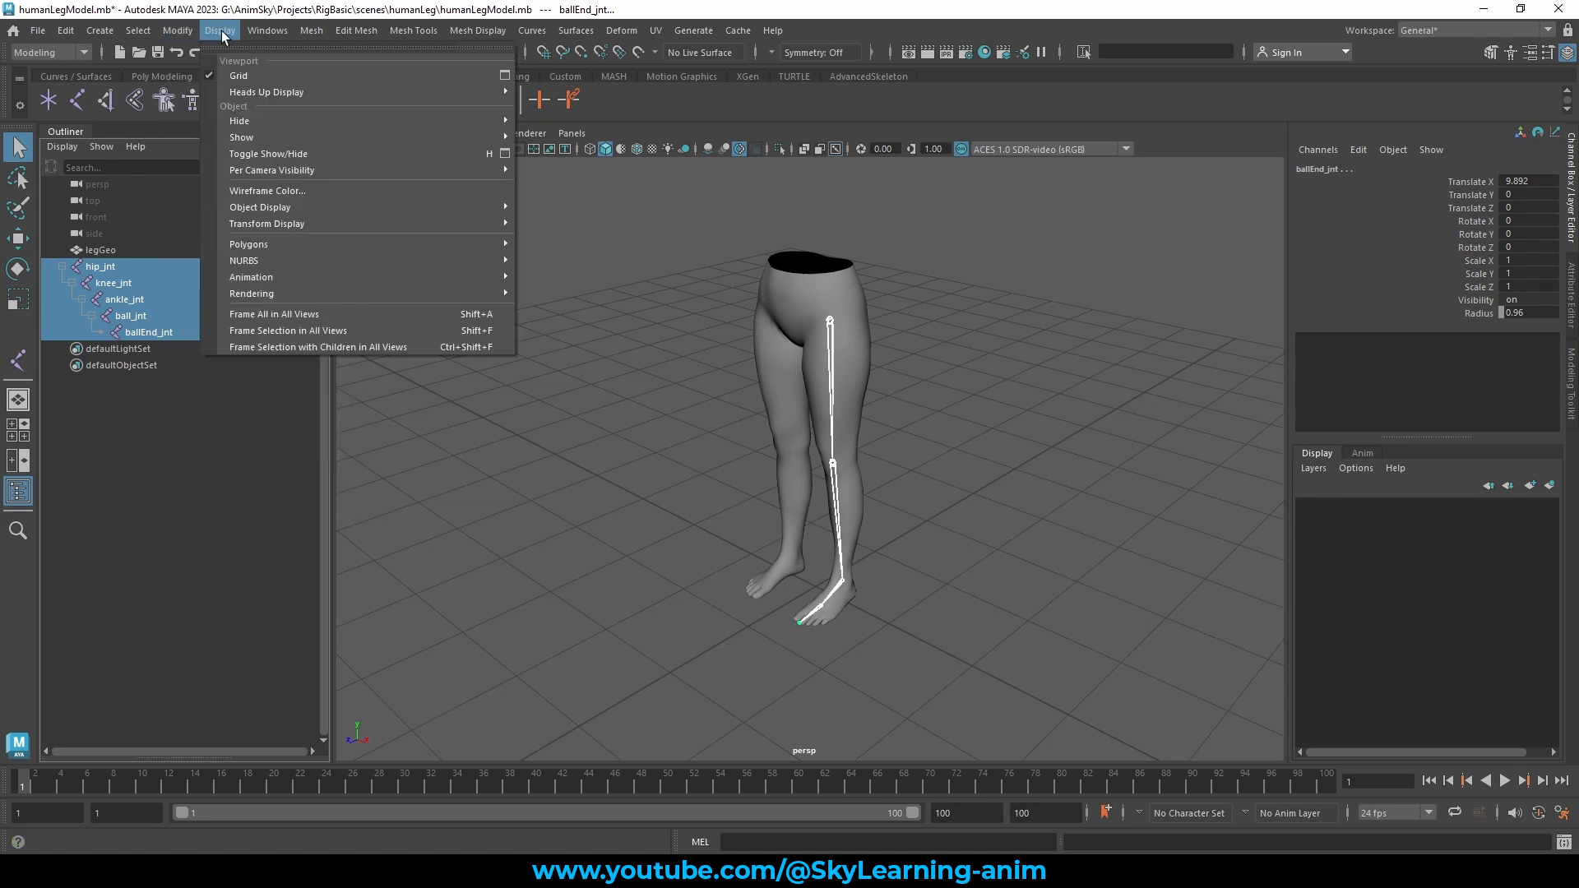
pyautogui.moveTo(340, 207)
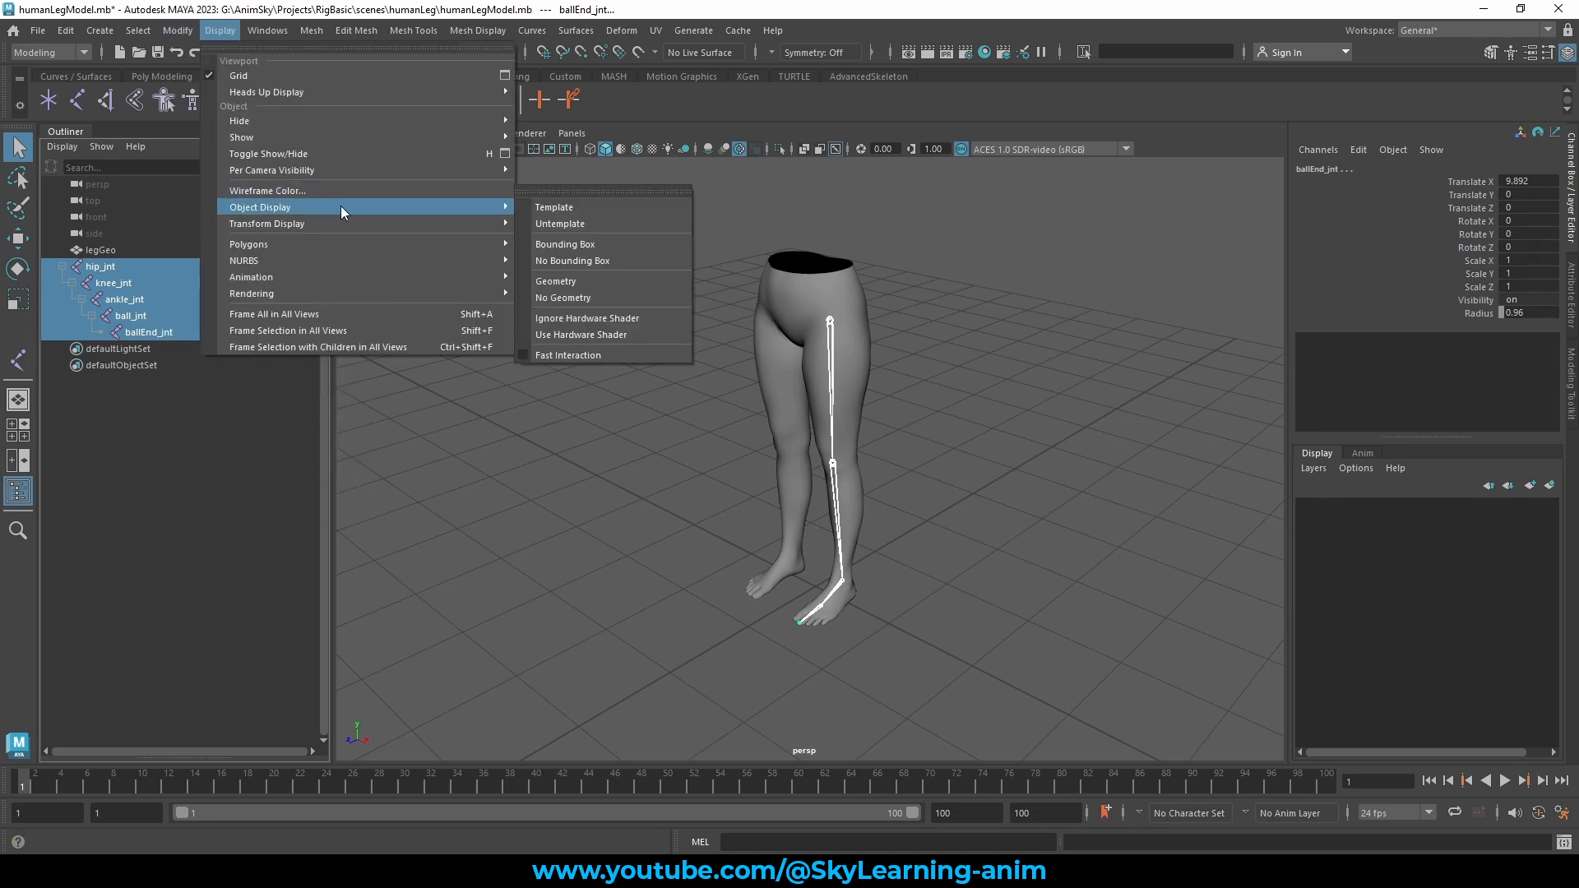
pyautogui.moveTo(349, 278)
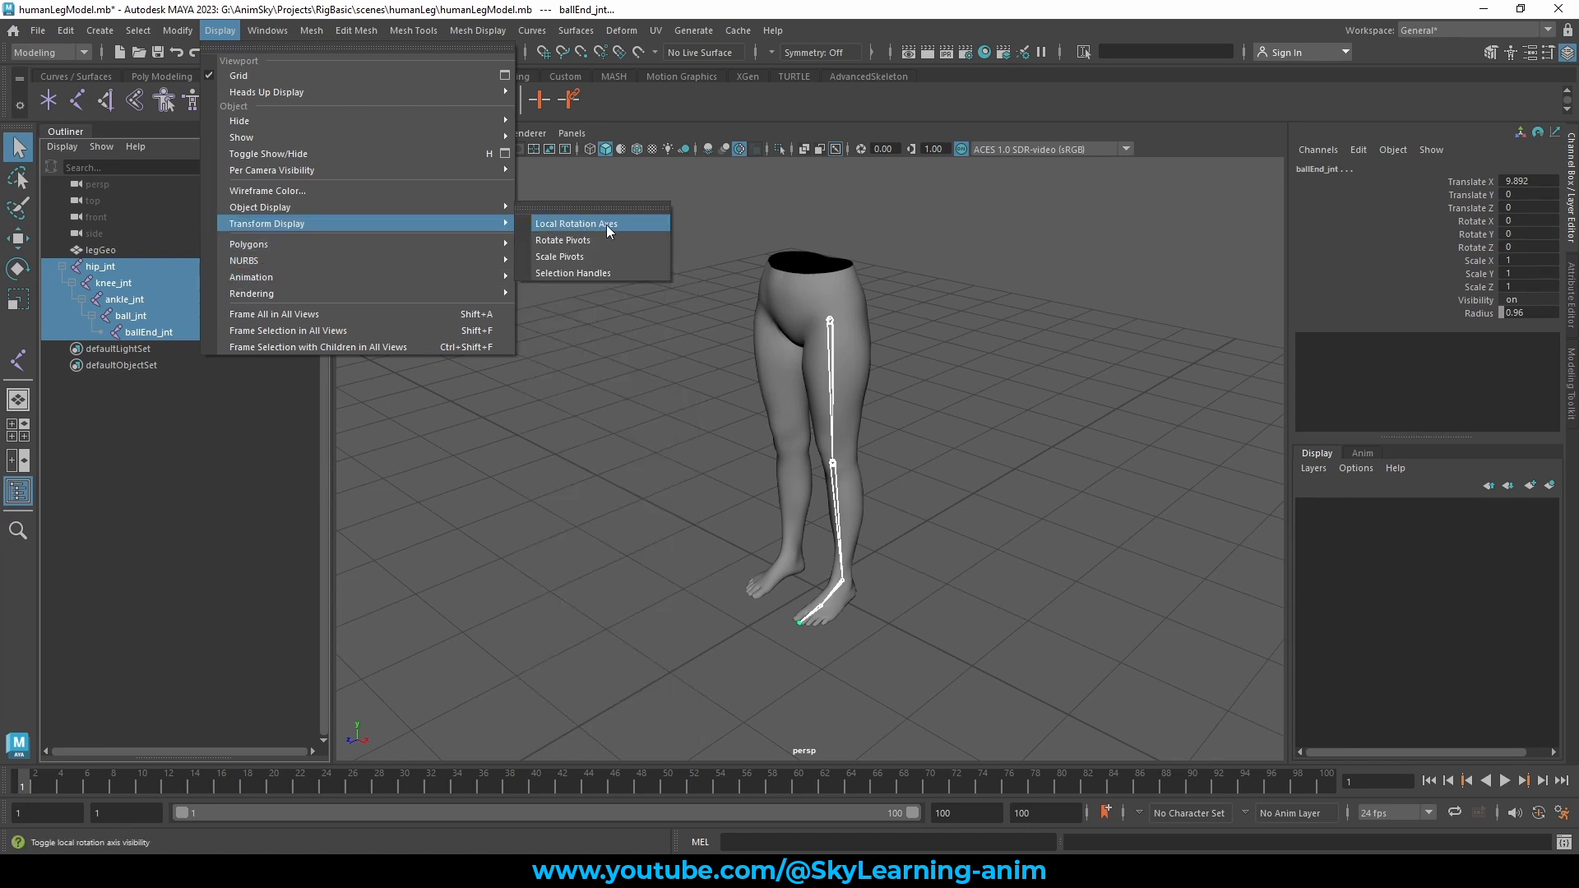
pyautogui.click(620, 224)
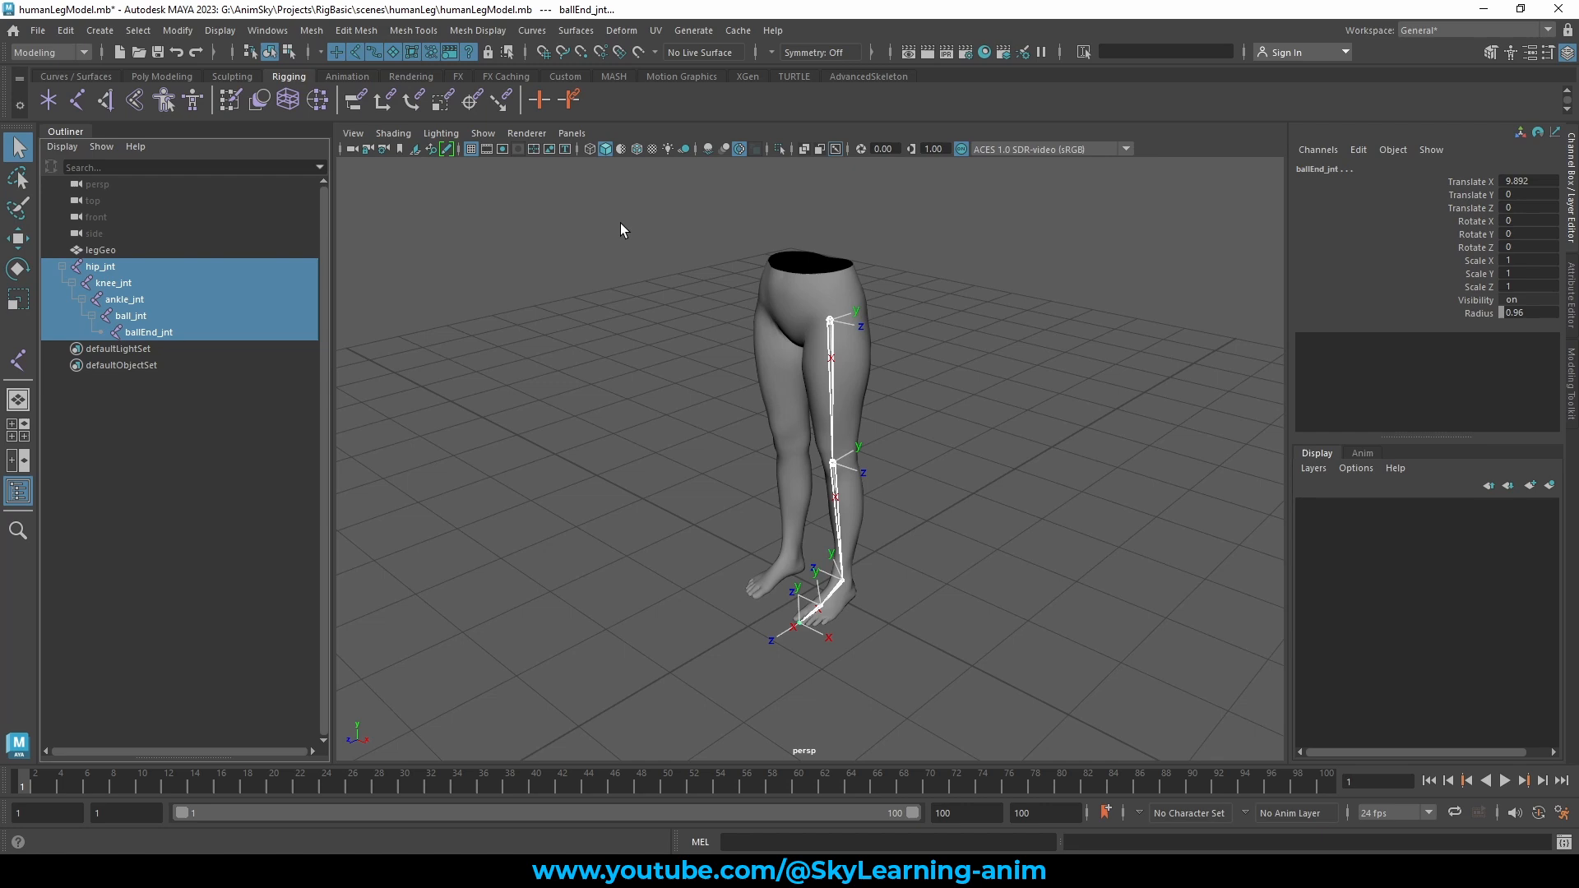
# Step: Examine the direction of each joint's local X, Y and Z axes along the leg and foot
pyautogui.click(980, 416)
pyautogui.keyDown('alt'); pyautogui.moveTo(969, 423); pyautogui.dragTo(928, 405); pyautogui.keyUp('alt')
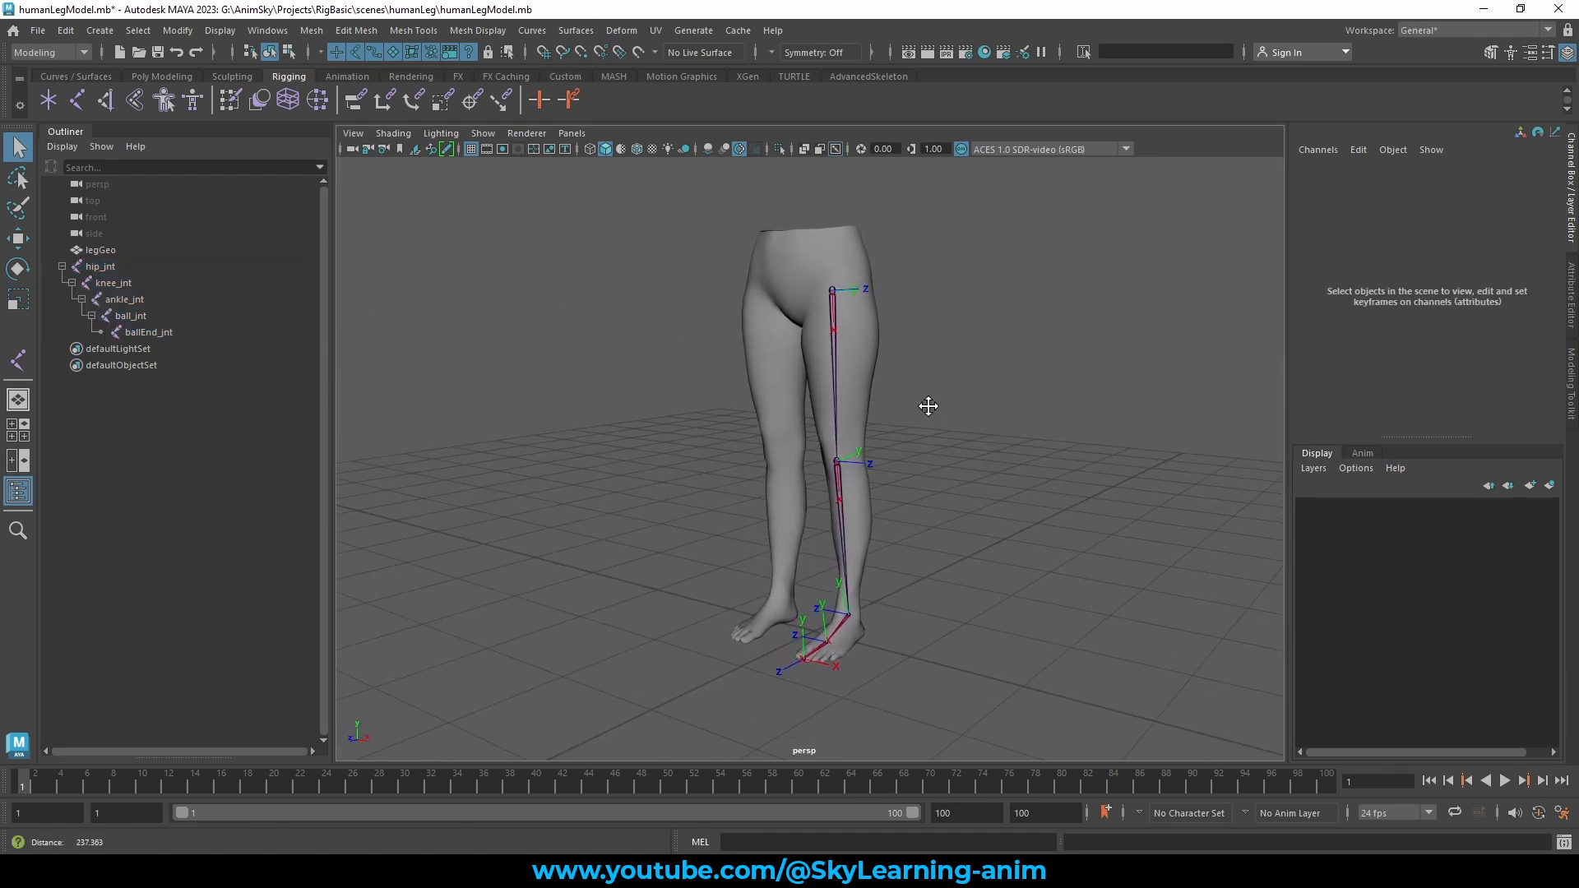
pyautogui.keyDown('alt'); pyautogui.moveTo(928, 405); pyautogui.dragTo(910, 388, button='middle'); pyautogui.keyUp('alt')
pyautogui.keyDown('alt'); pyautogui.moveTo(947, 392); pyautogui.dragTo(862, 415); pyautogui.keyUp('alt')
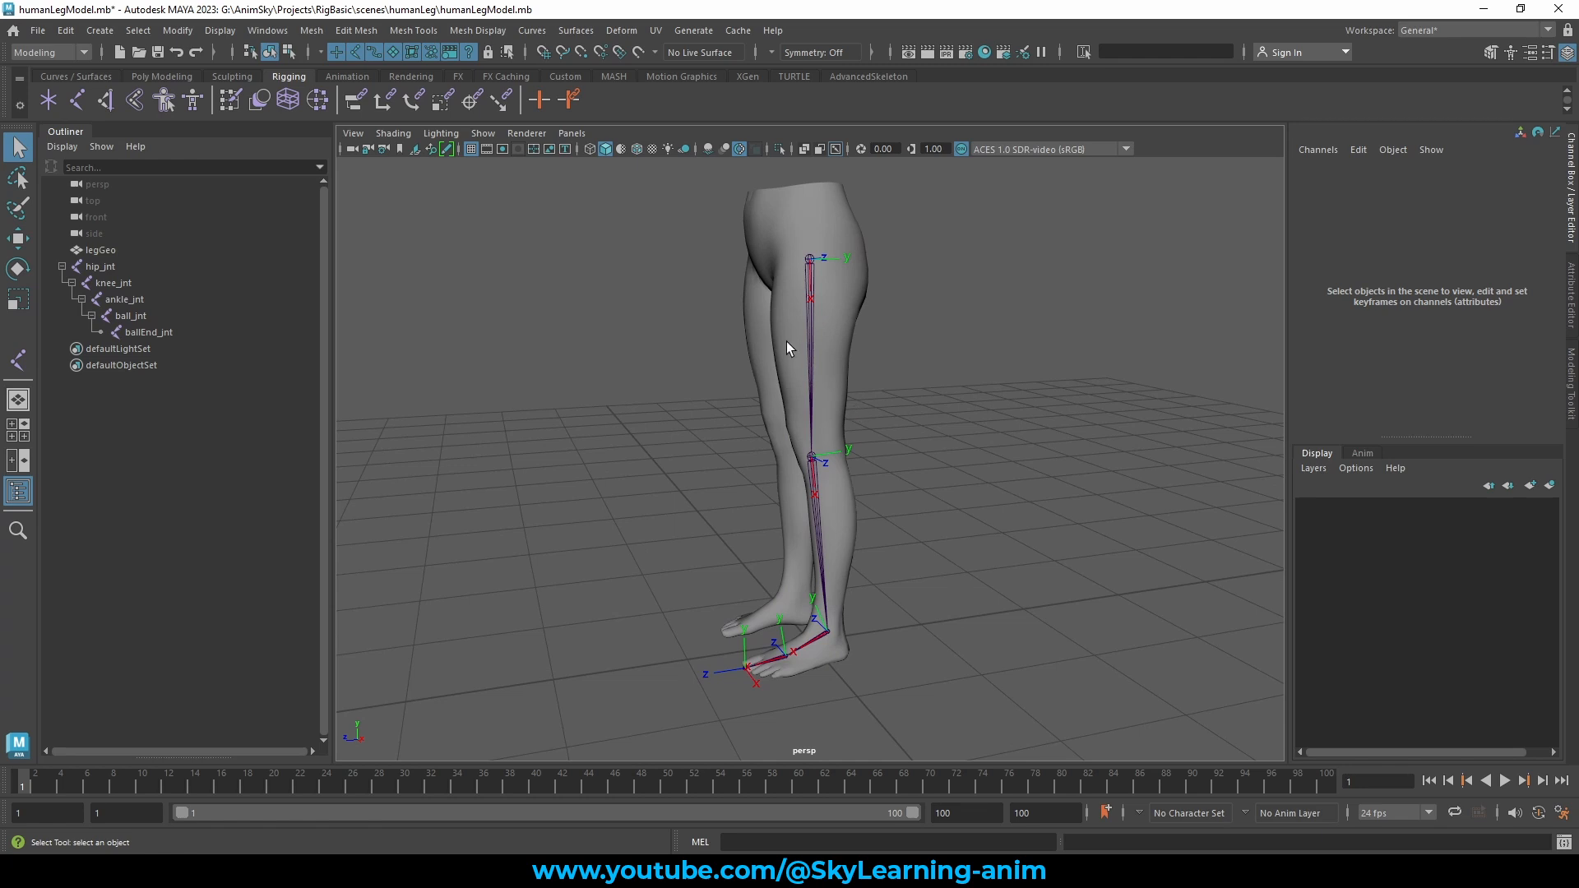
pyautogui.click(811, 333)
pyautogui.keyDown('alt'); pyautogui.moveTo(877, 333); pyautogui.dragTo(930, 339); pyautogui.keyUp('alt')
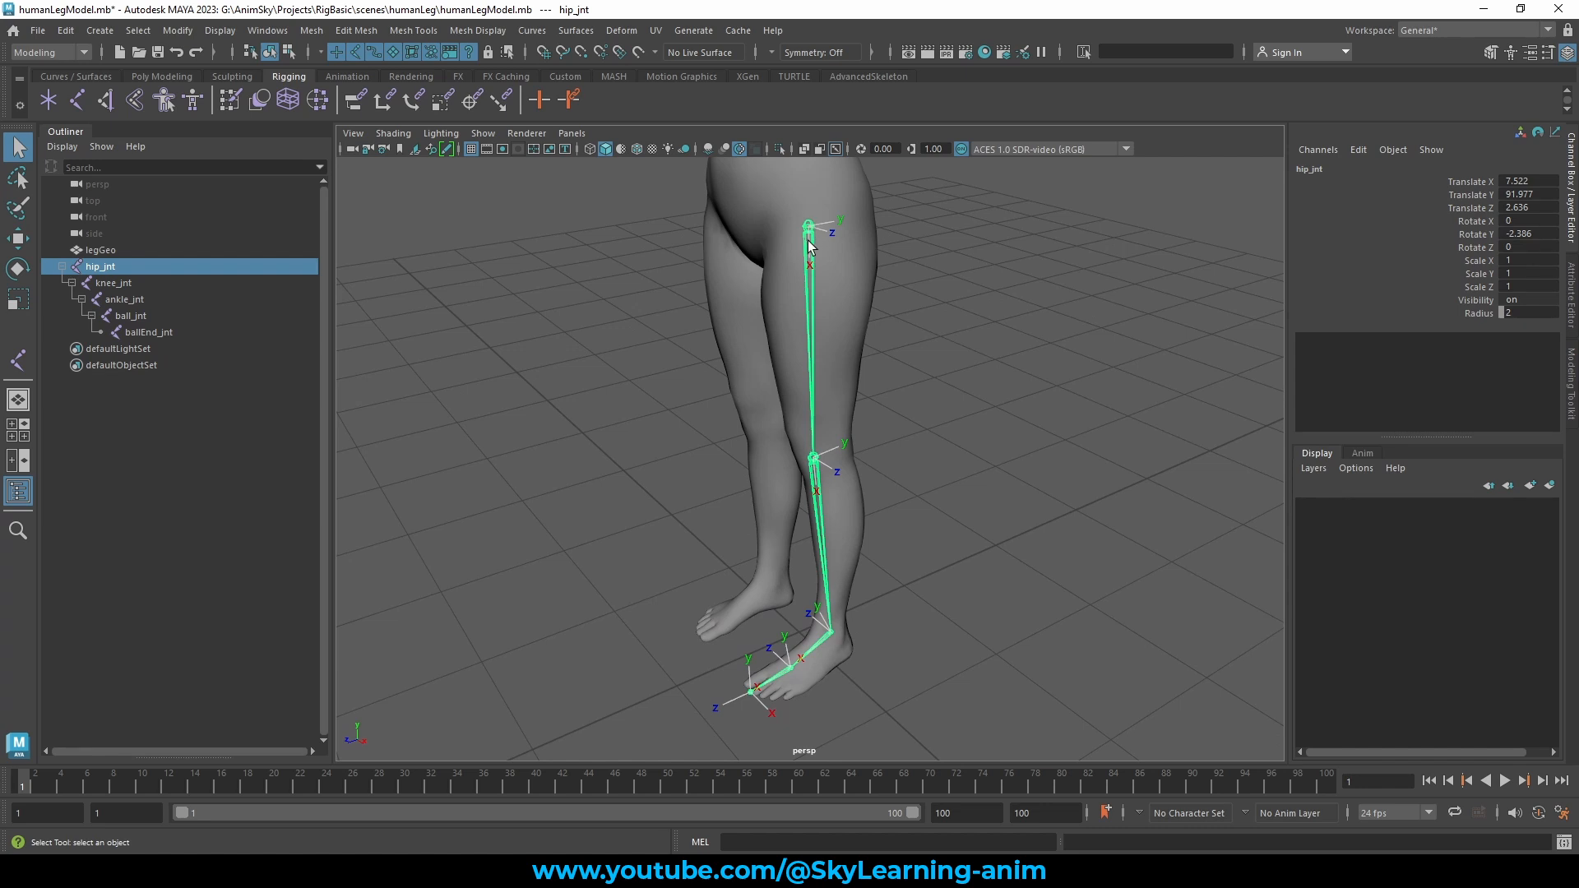
pyautogui.click(846, 248)
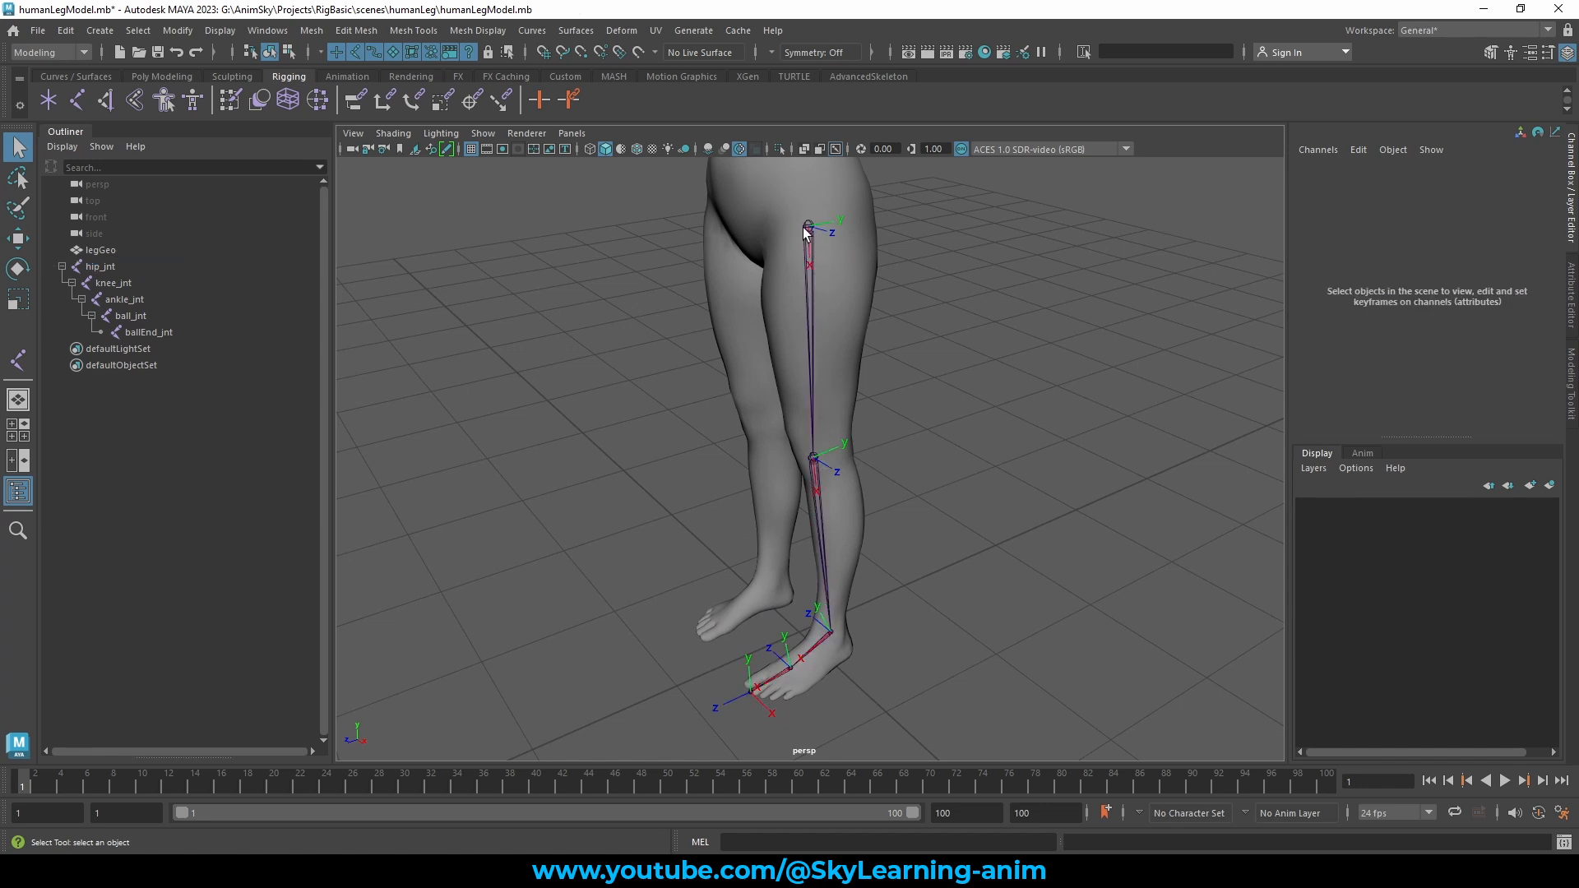
pyautogui.moveTo(826, 247)
pyautogui.keyDown('alt'); pyautogui.mouseDown()
pyautogui.moveTo(860, 247)
pyautogui.moveTo(809, 237)
pyautogui.mouseUp(); pyautogui.keyUp('alt')
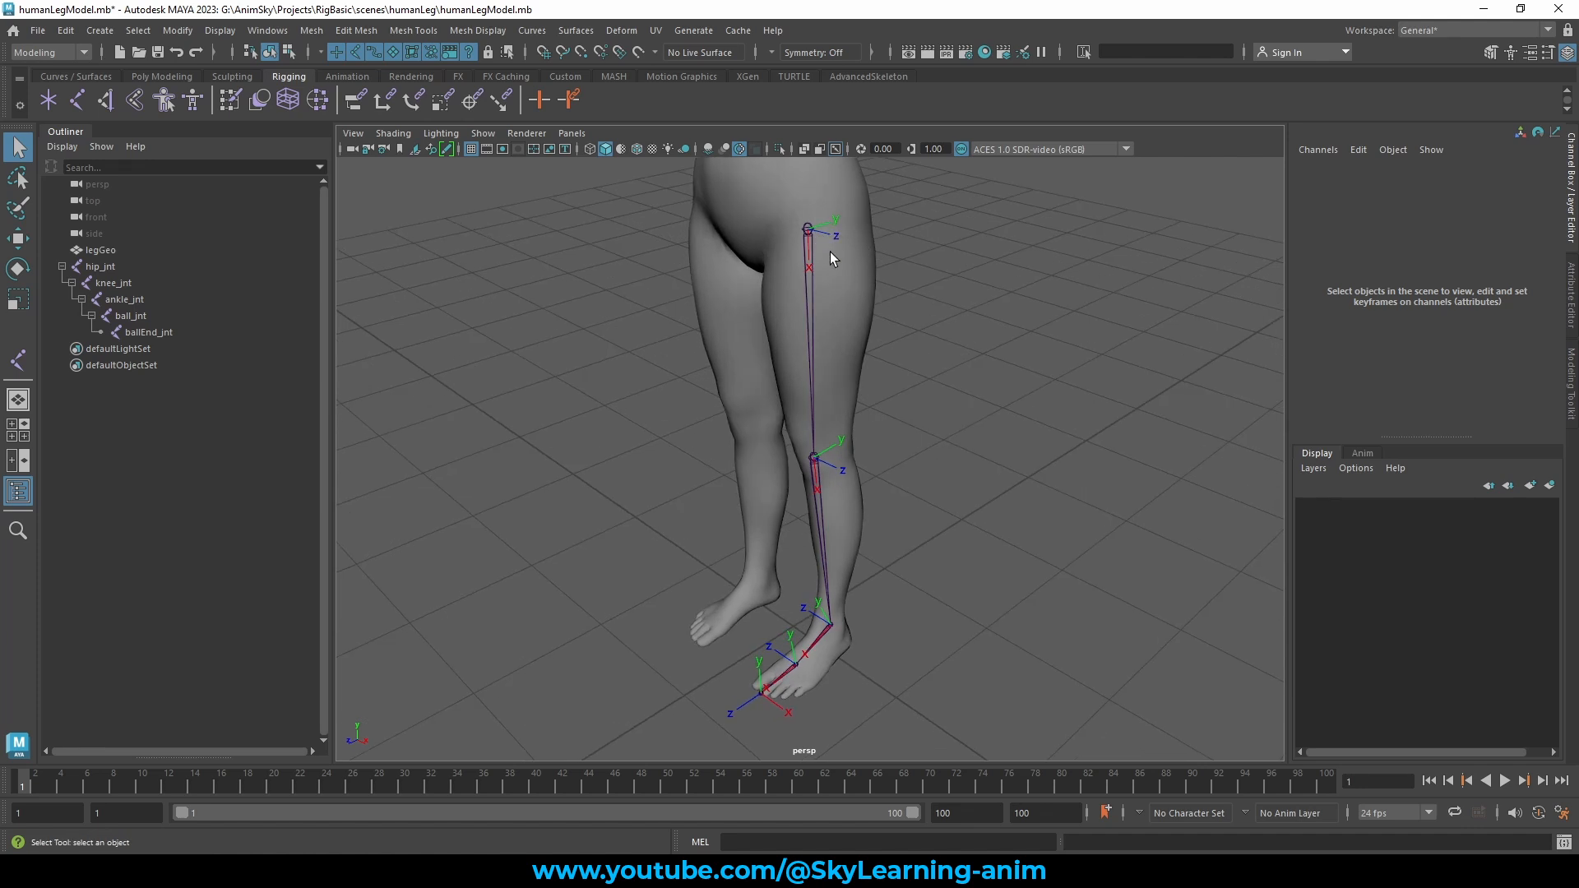
# Step: Test the knee bend by rotating the knee joint about 32 degrees in Z, and undo the rotation
pyautogui.click(821, 510)
pyautogui.press('e')
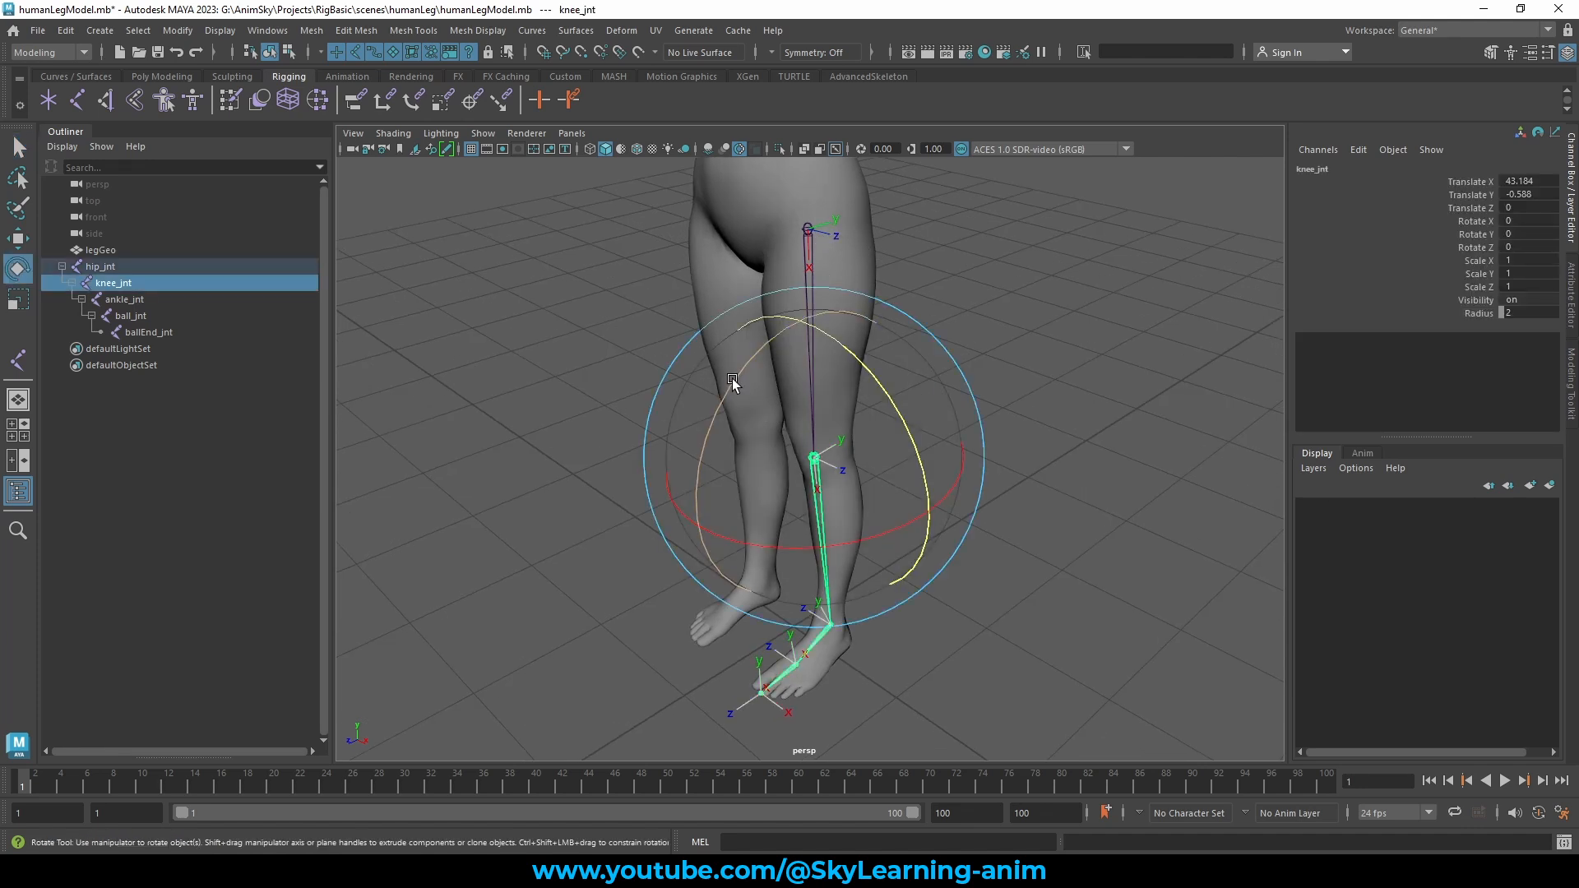
pyautogui.moveTo(732, 379); pyautogui.dragTo(712, 502)
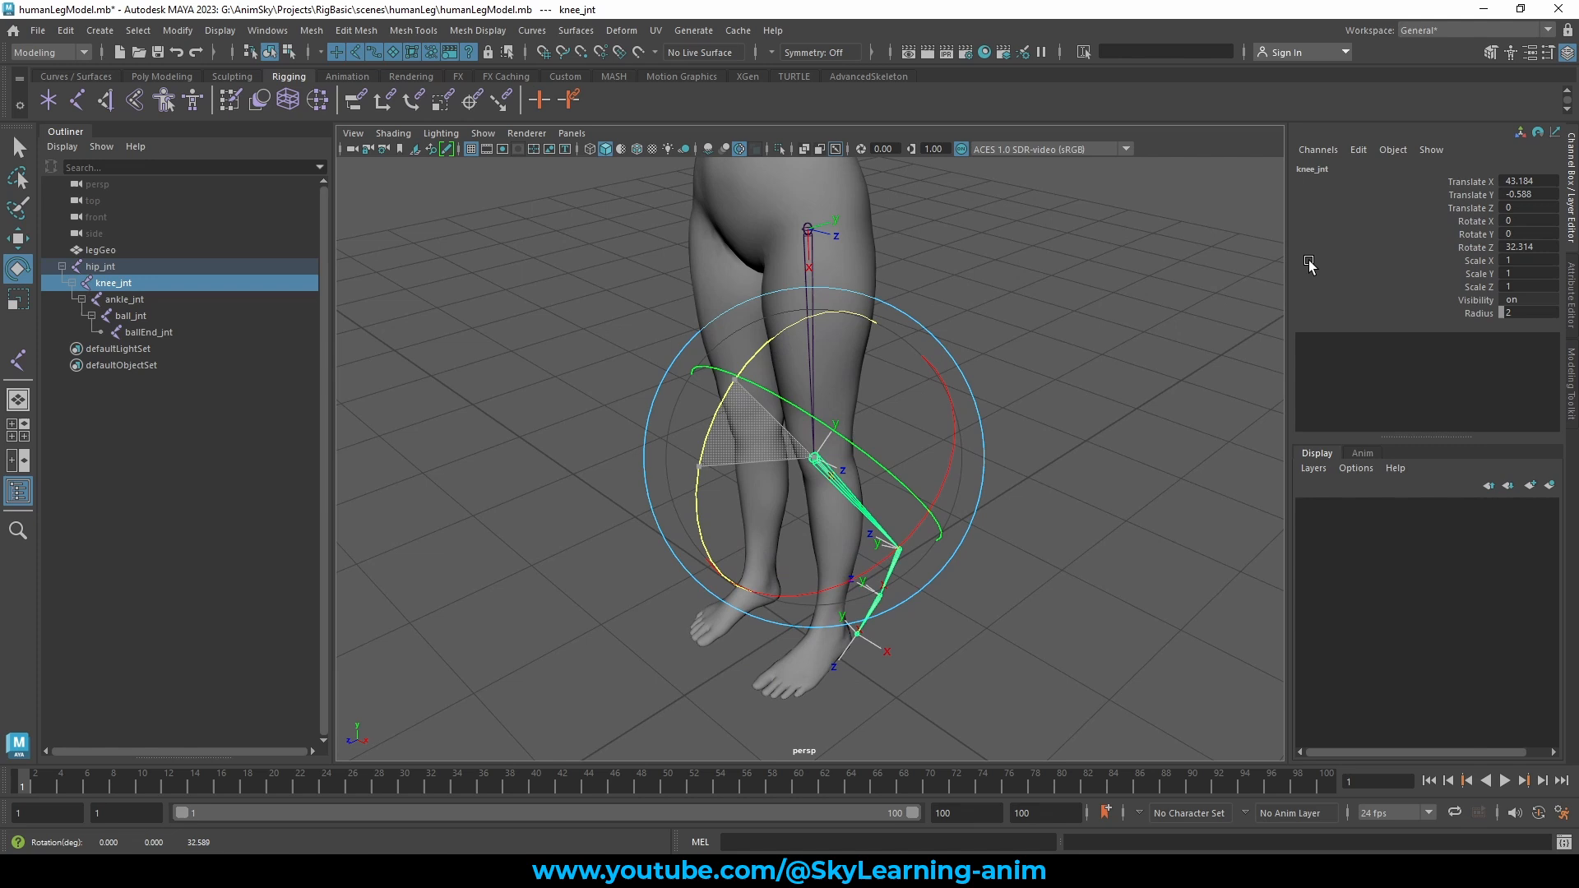
pyautogui.click(1478, 247)
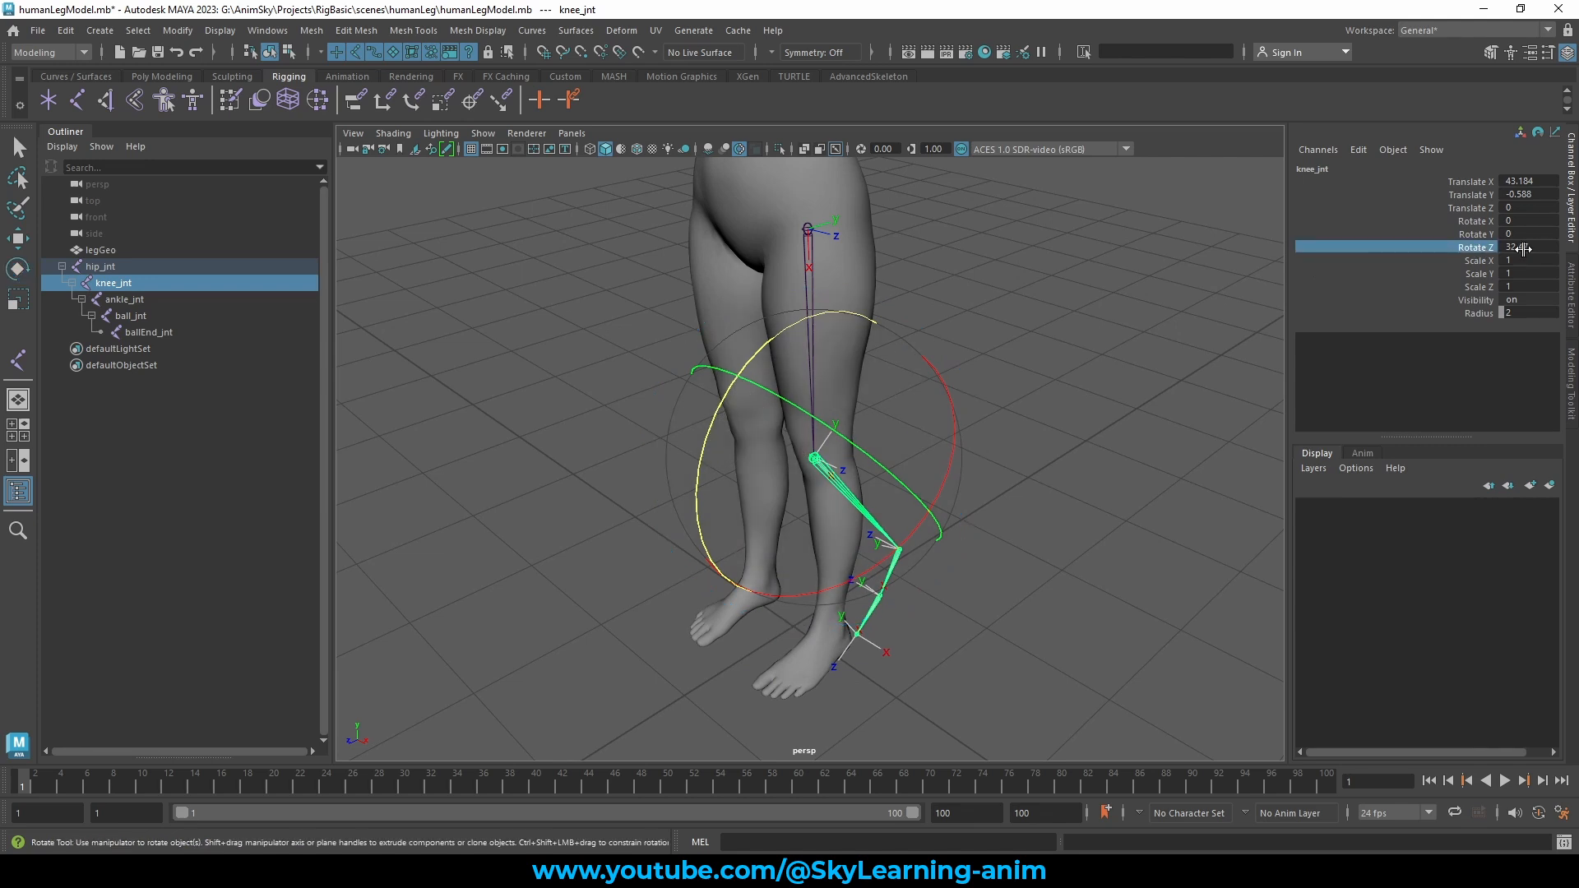
pyautogui.click(1481, 222)
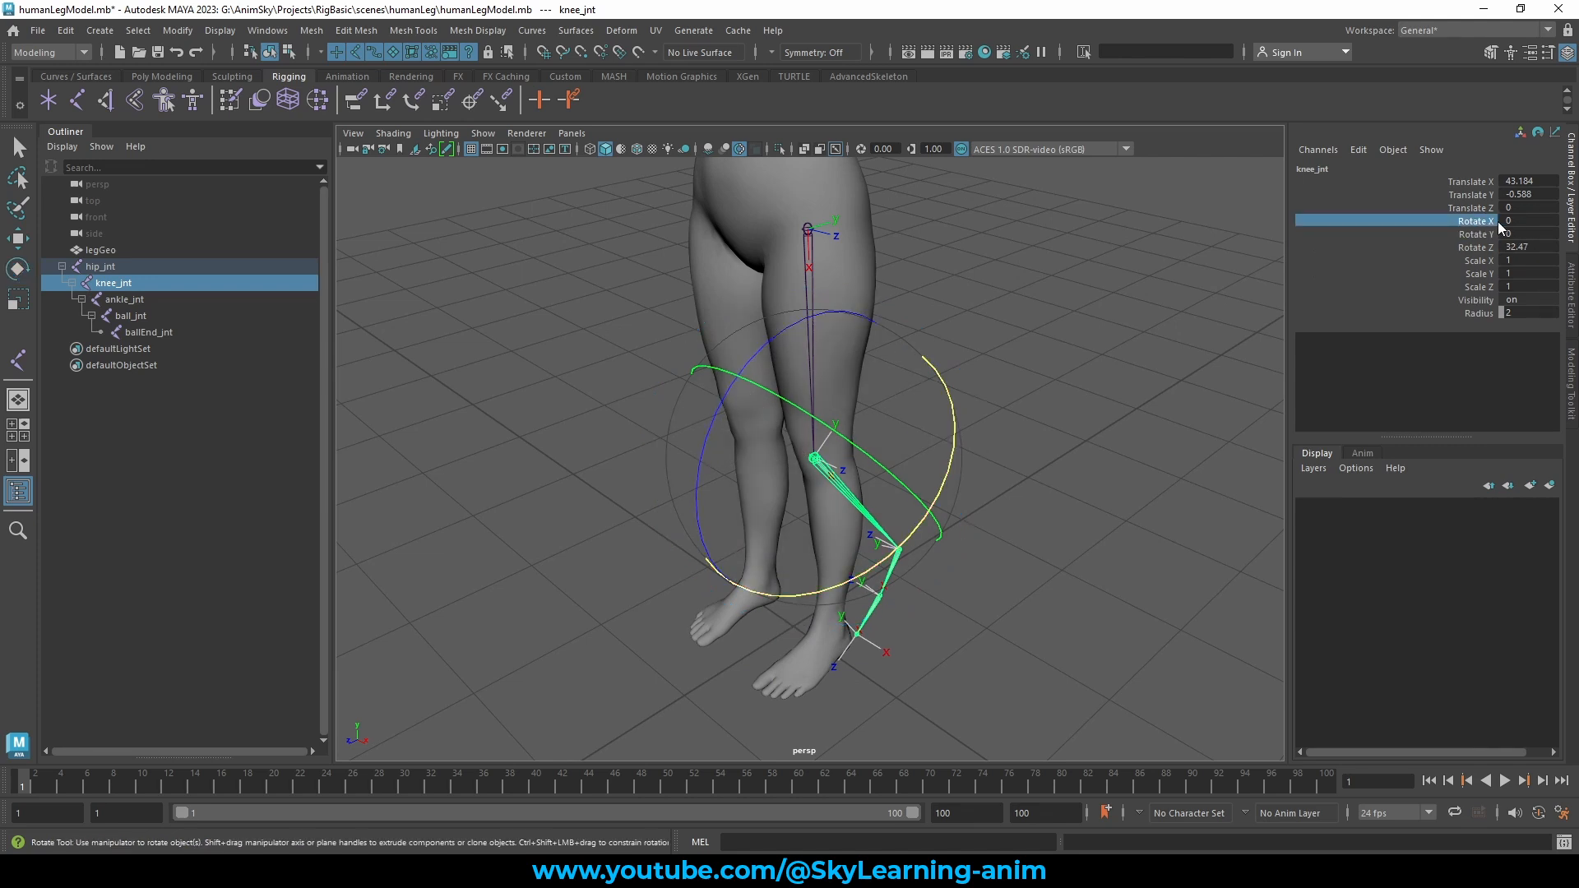
pyautogui.keyDown('alt'); pyautogui.moveTo(931, 351); pyautogui.dragTo(746, 312); pyautogui.keyUp('alt')
pyautogui.press('w')
pyautogui.hotkey('ctrl', 'z')
pyautogui.hotkey('ctrl', 'z')
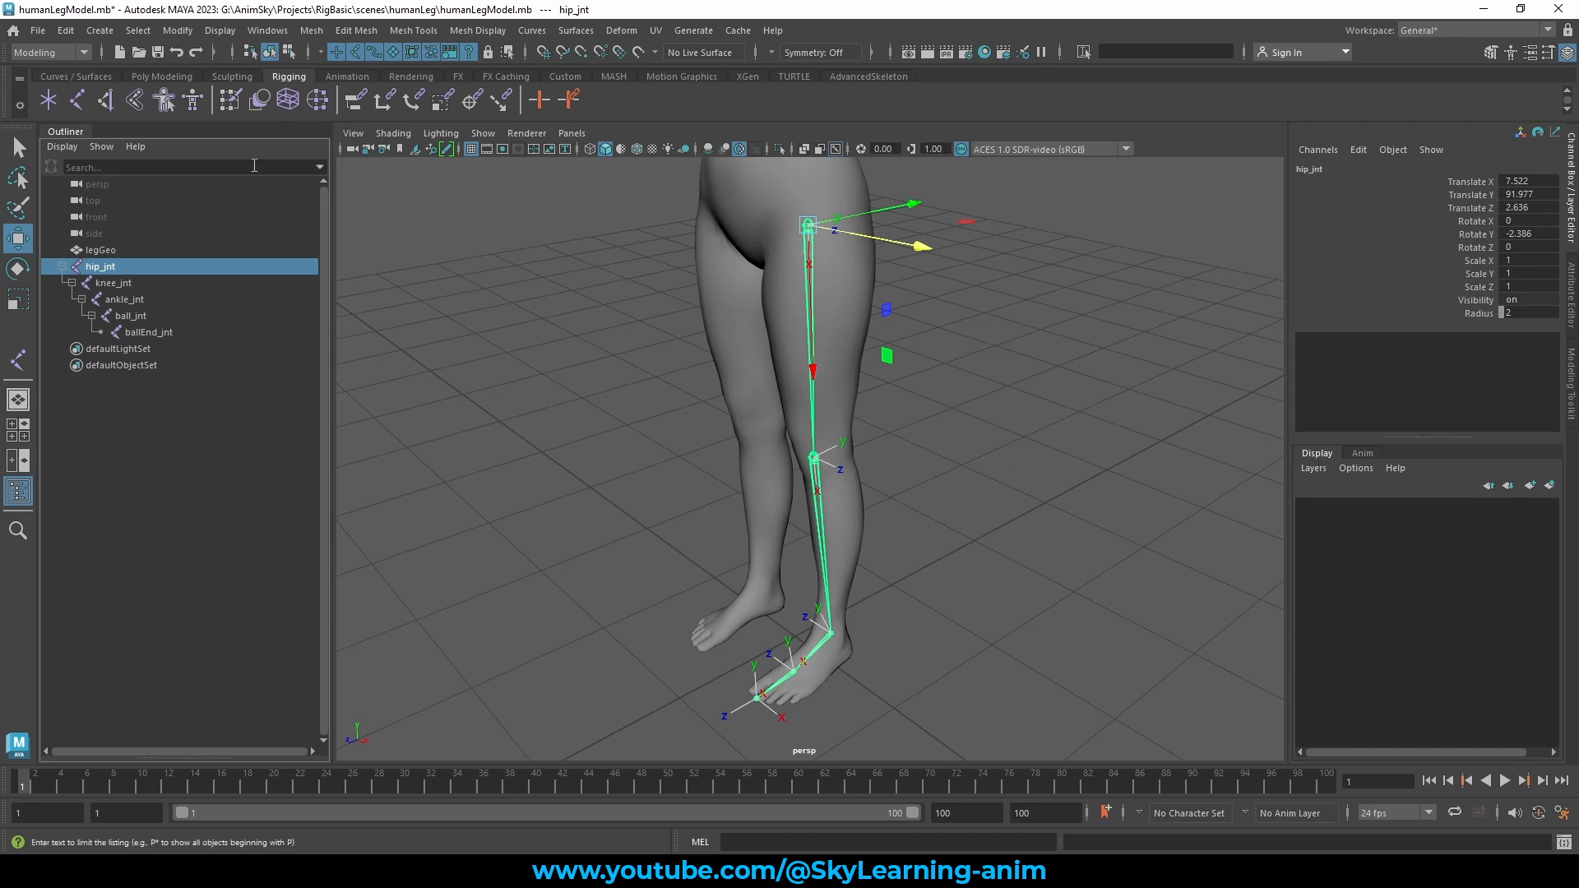
# Step: Switch to the Rigging menu set and reset the Orient Joint options to their defaults with the hip joint selected
pyautogui.click(62, 52)
pyautogui.click(57, 84)
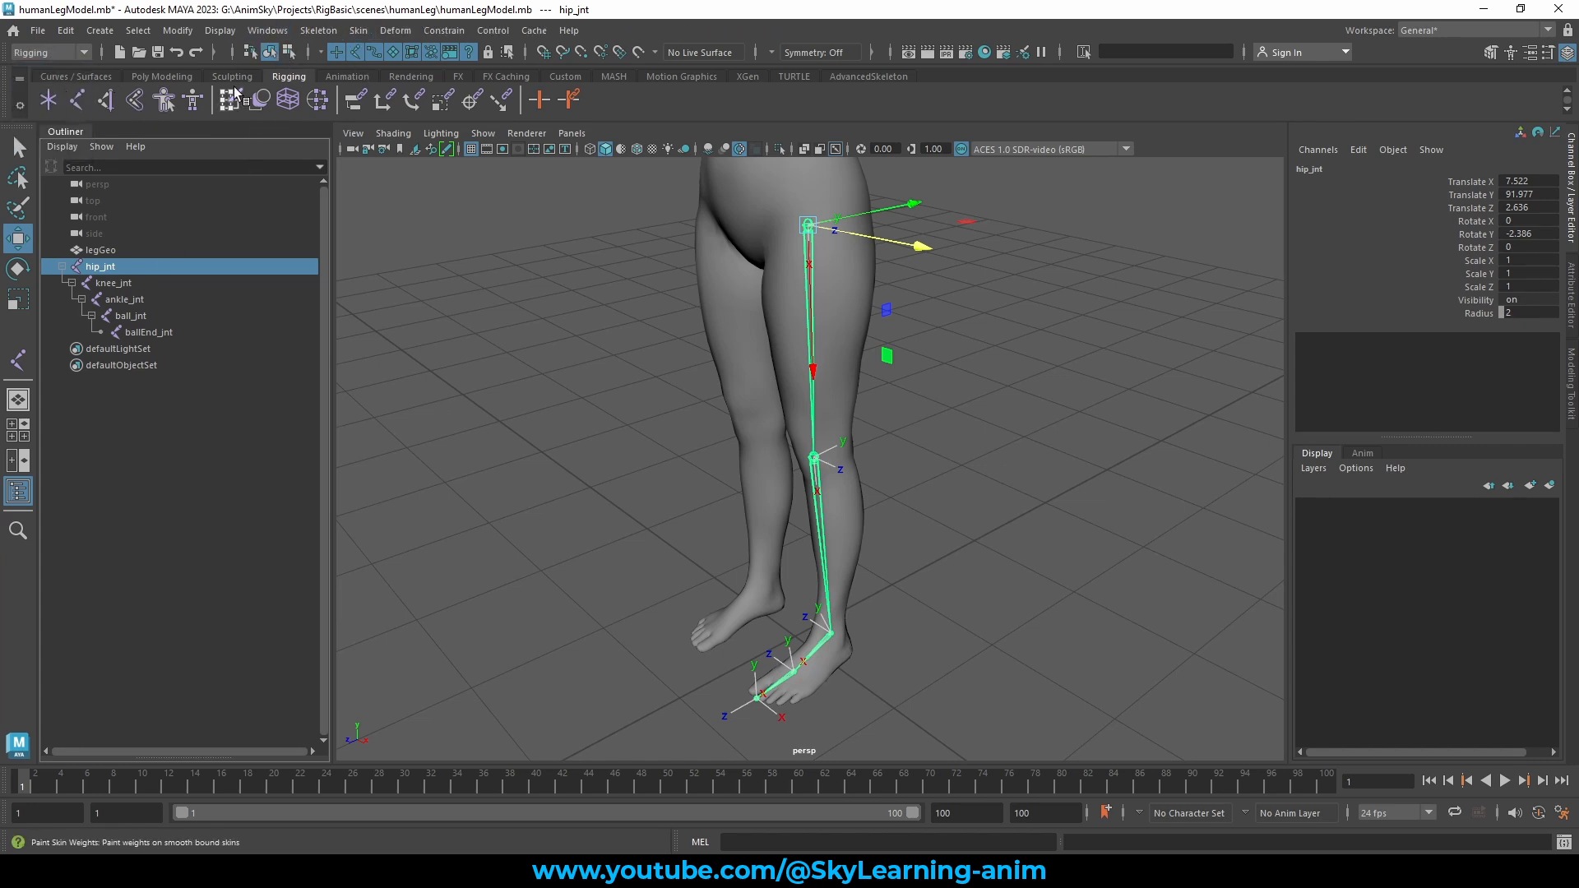
pyautogui.click(319, 30)
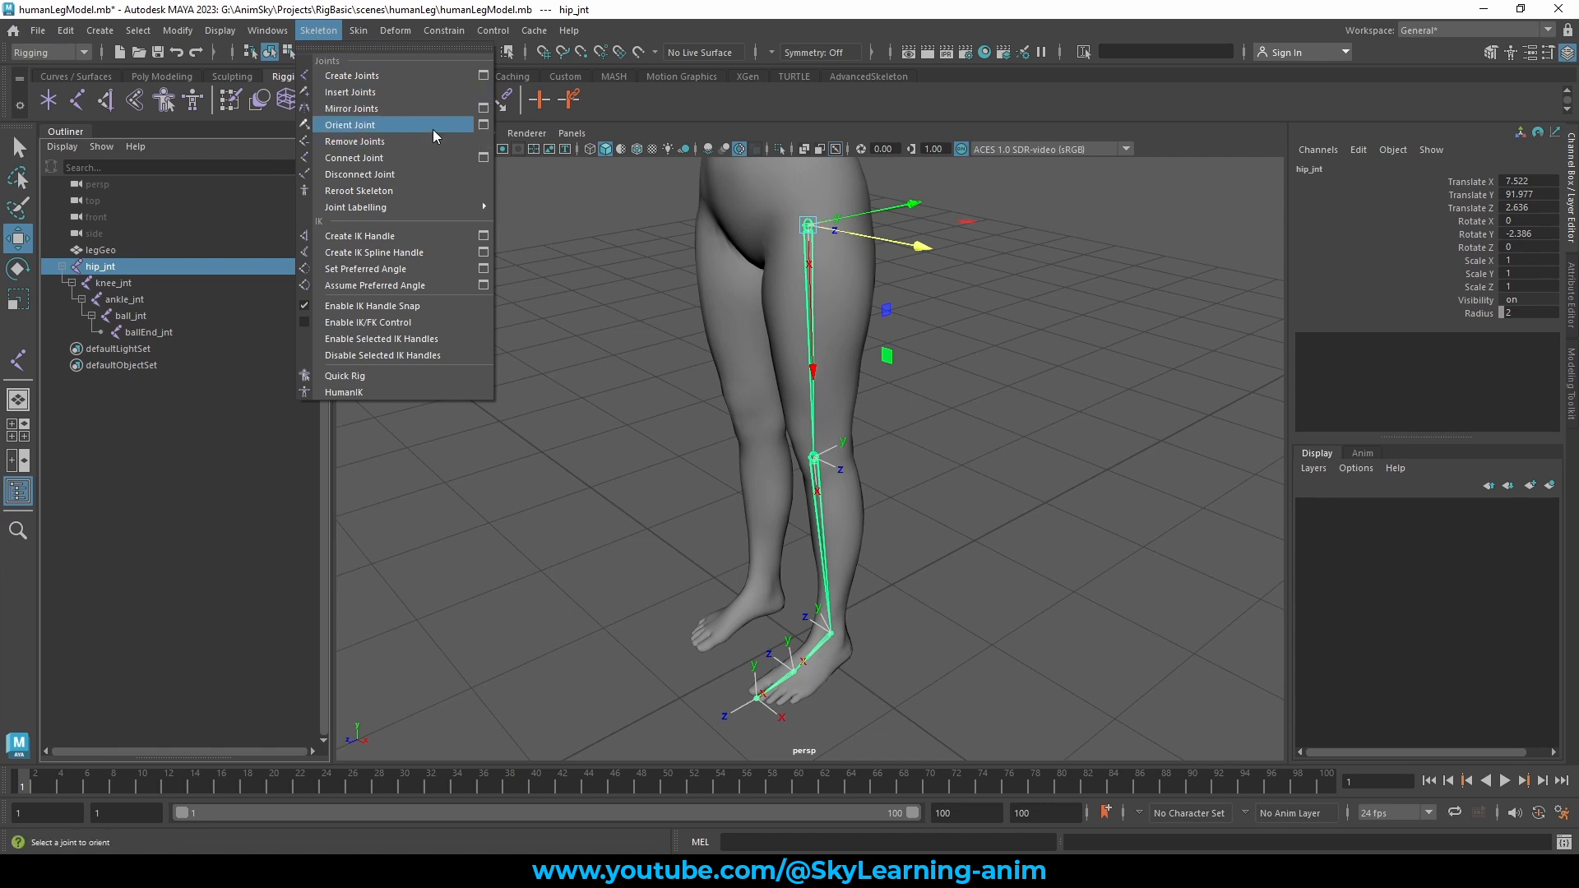
pyautogui.click(484, 125)
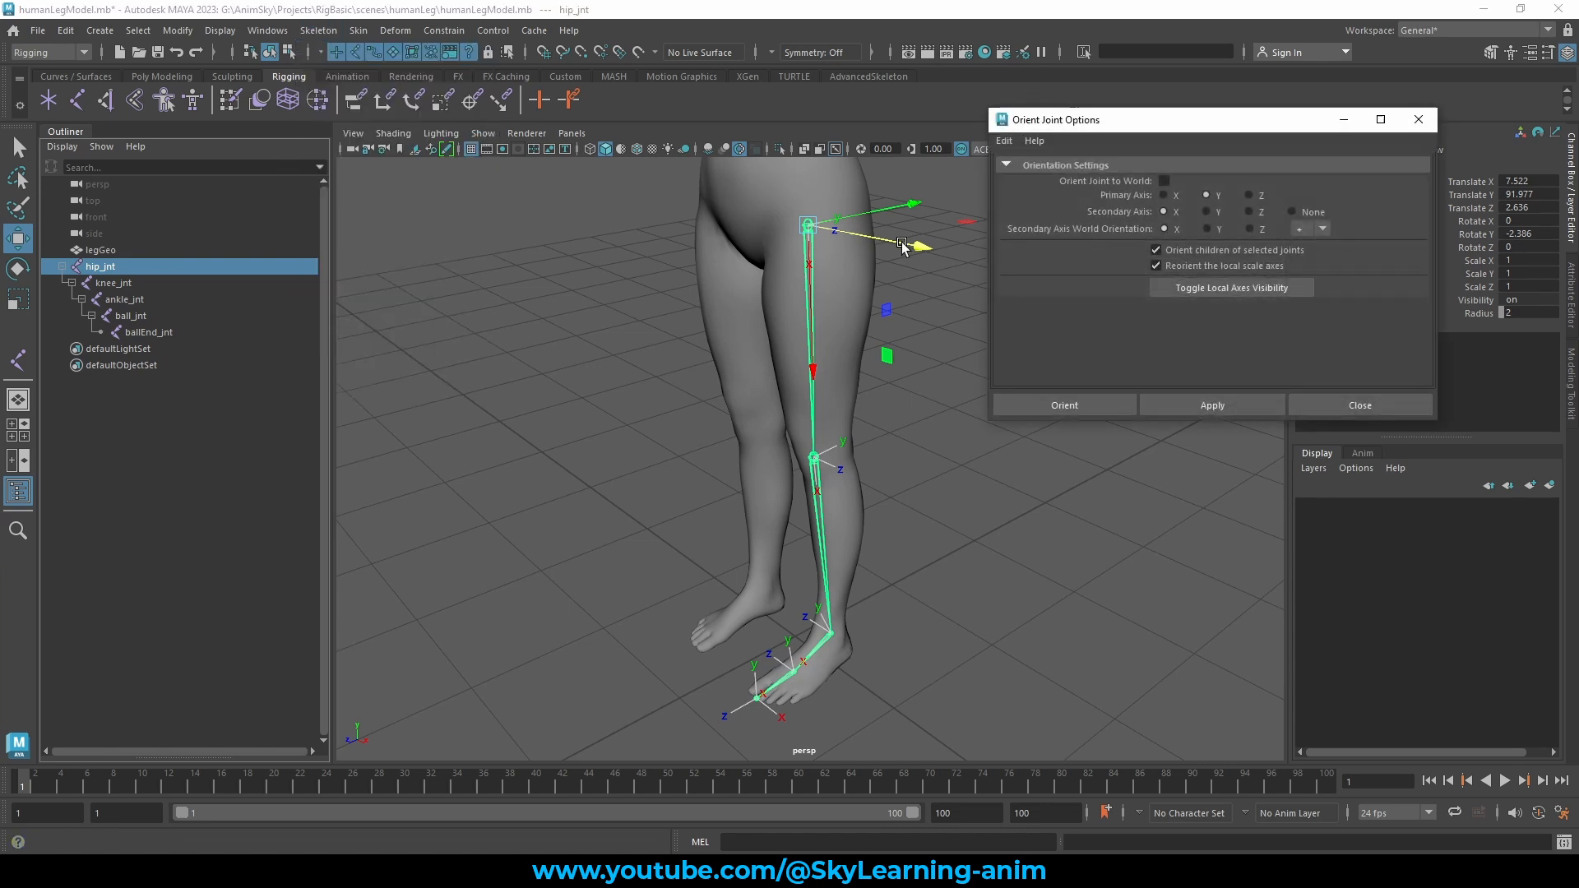
pyautogui.click(1003, 143)
pyautogui.click(1031, 173)
pyautogui.moveTo(1107, 127); pyautogui.dragTo(1118, 277)
pyautogui.scroll(-3, 708, 250)
pyautogui.keyDown('alt'); pyautogui.moveTo(708, 250); pyautogui.dragTo(786, 286); pyautogui.keyUp('alt')
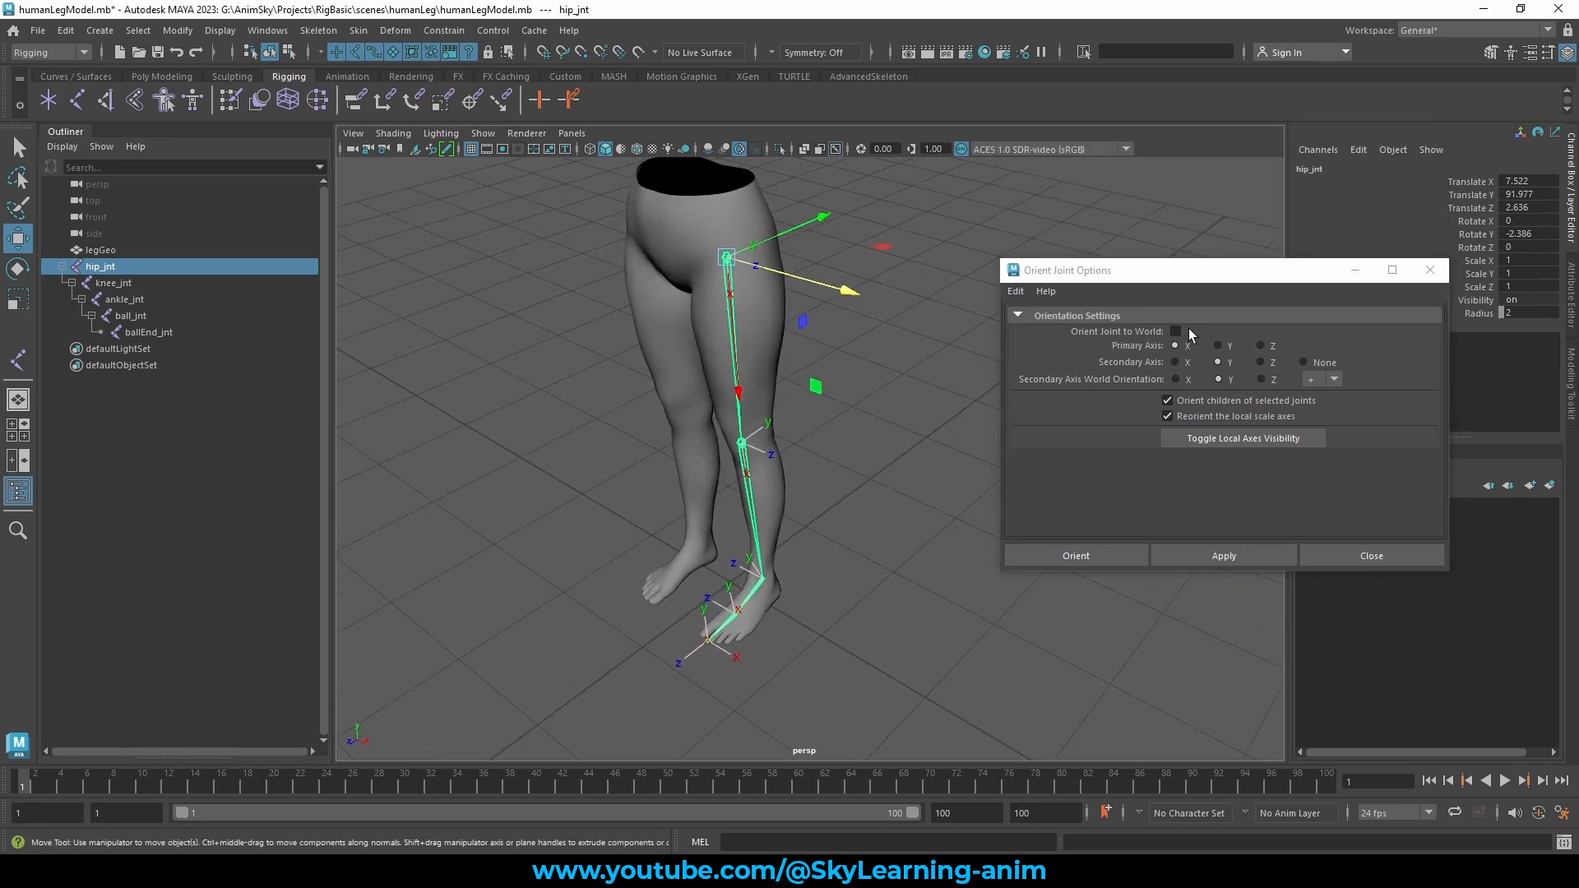
# Step: Apply joint orientation from the hip down with primary axis Y, secondary axis X and secondary axis world orientation X
pyautogui.click(1219, 346)
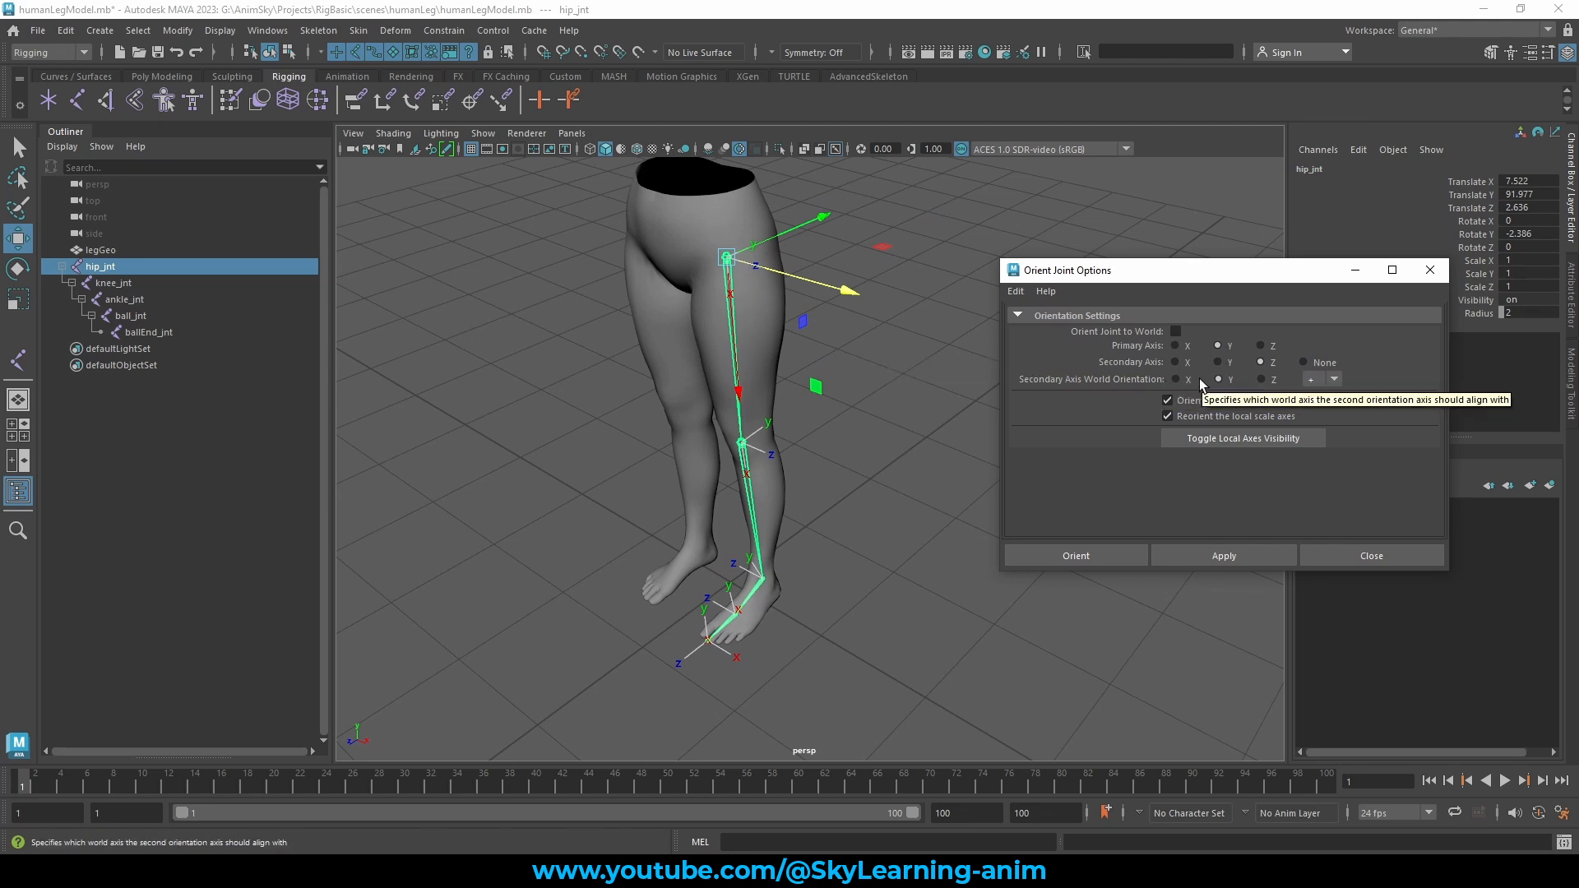
pyautogui.keyDown('alt'); pyautogui.moveTo(832, 358); pyautogui.dragTo(858, 356); pyautogui.keyUp('alt')
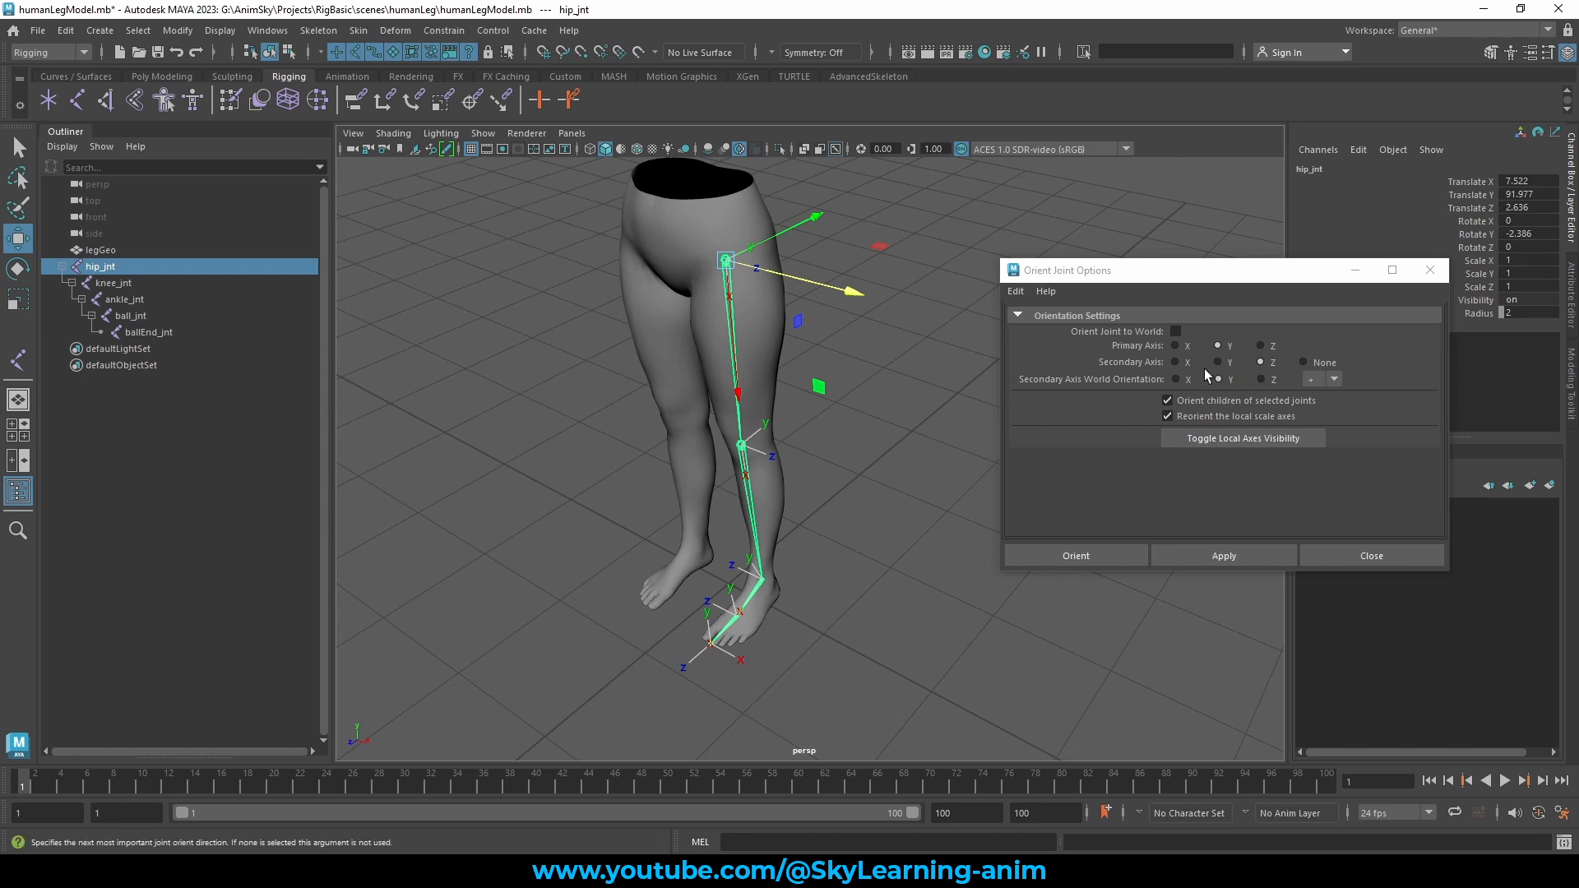
pyautogui.keyDown('alt'); pyautogui.moveTo(923, 441); pyautogui.dragTo(609, 623); pyautogui.keyUp('alt')
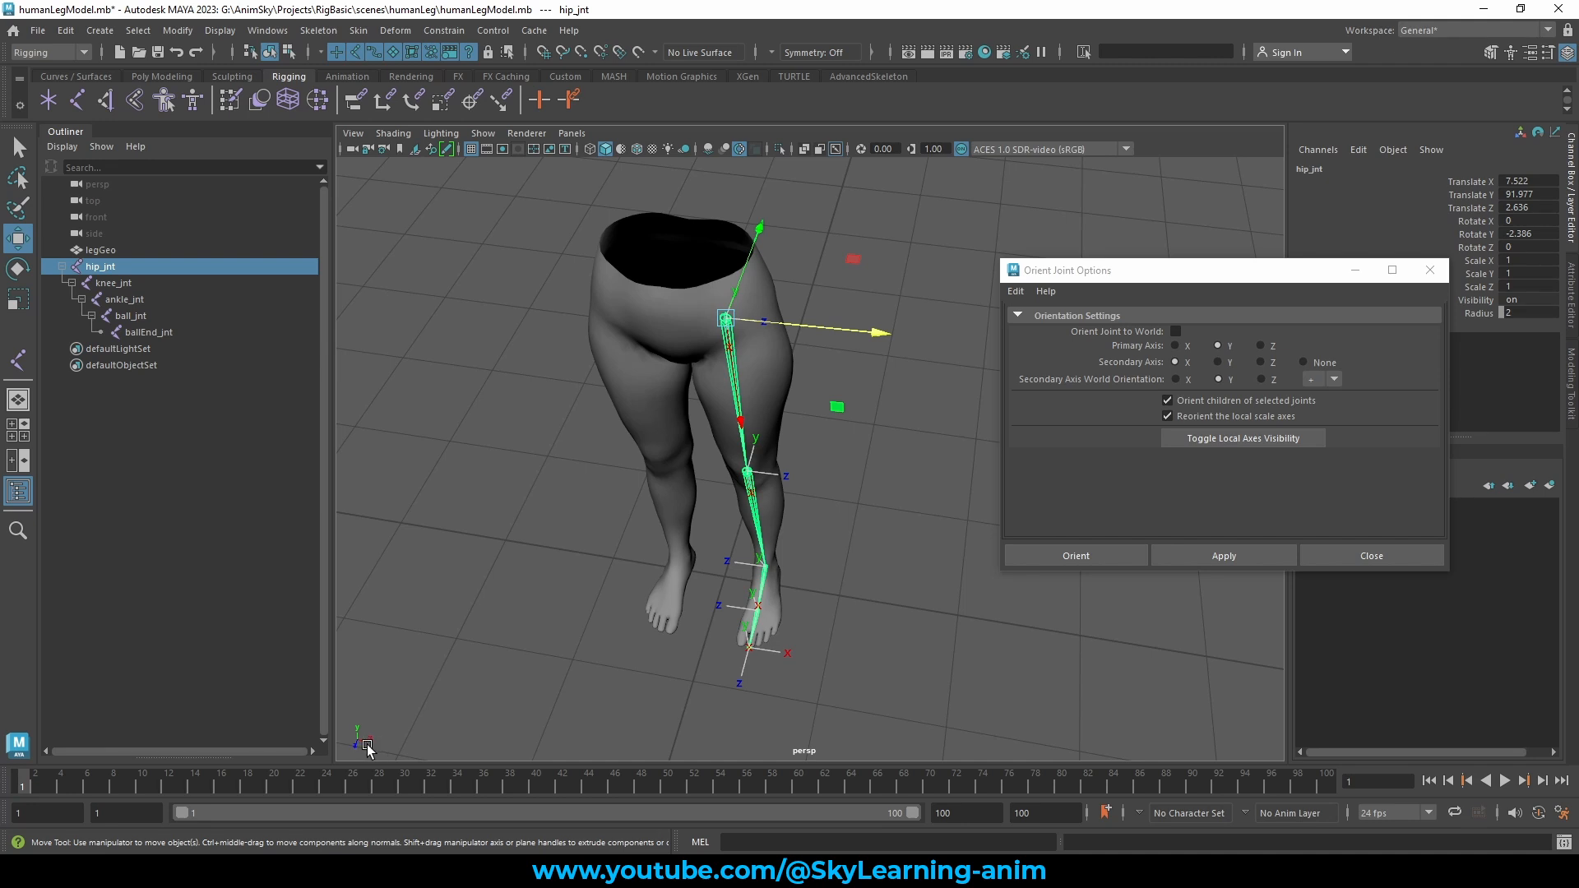
pyautogui.click(1192, 379)
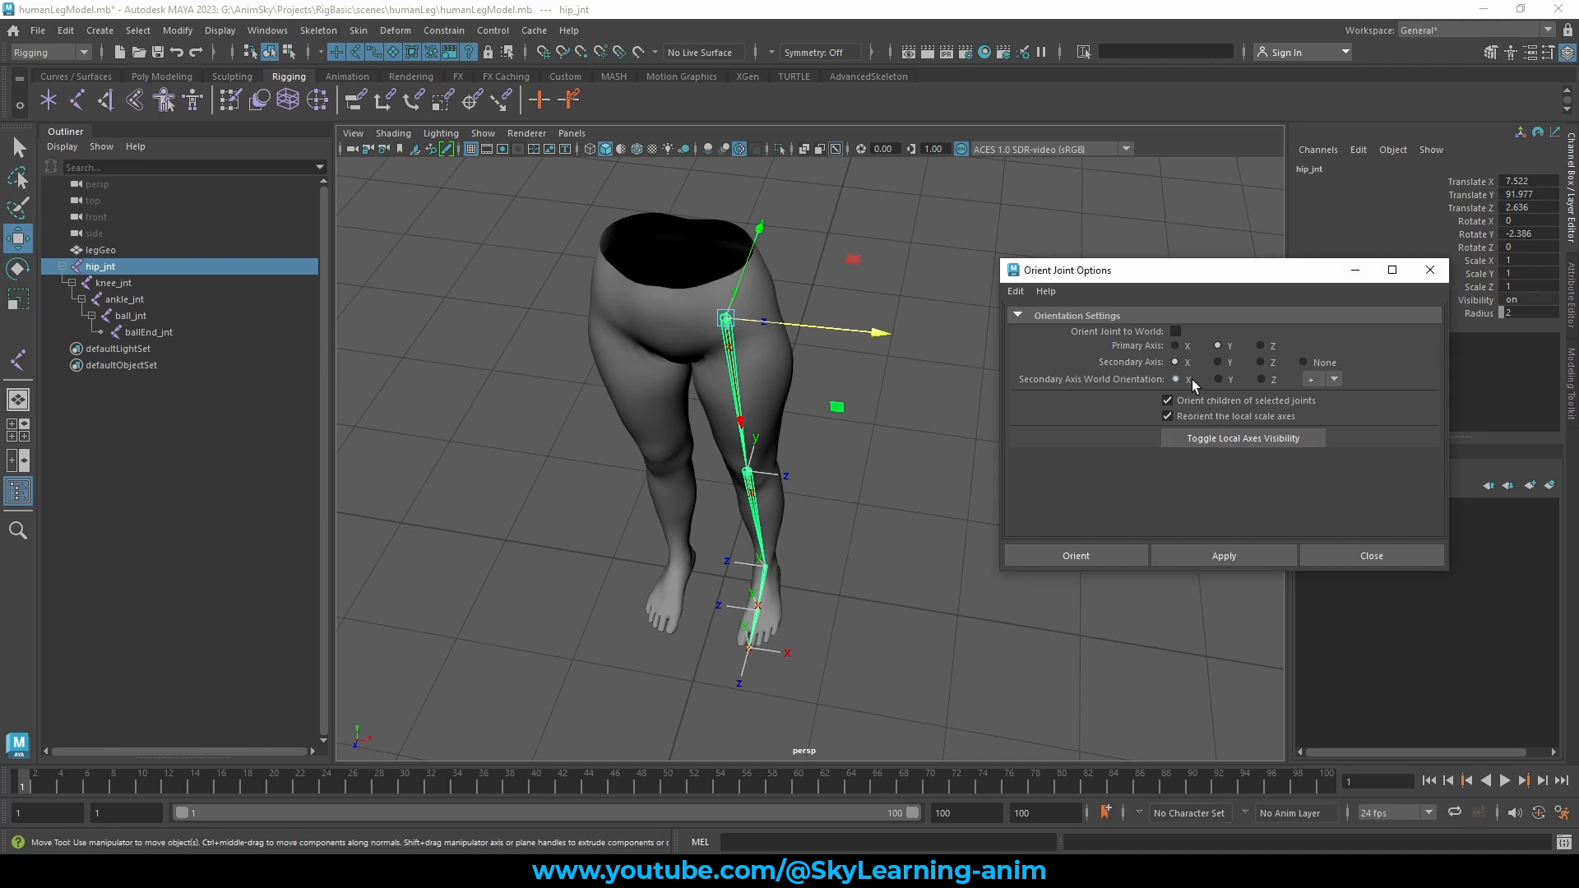
pyautogui.click(1204, 557)
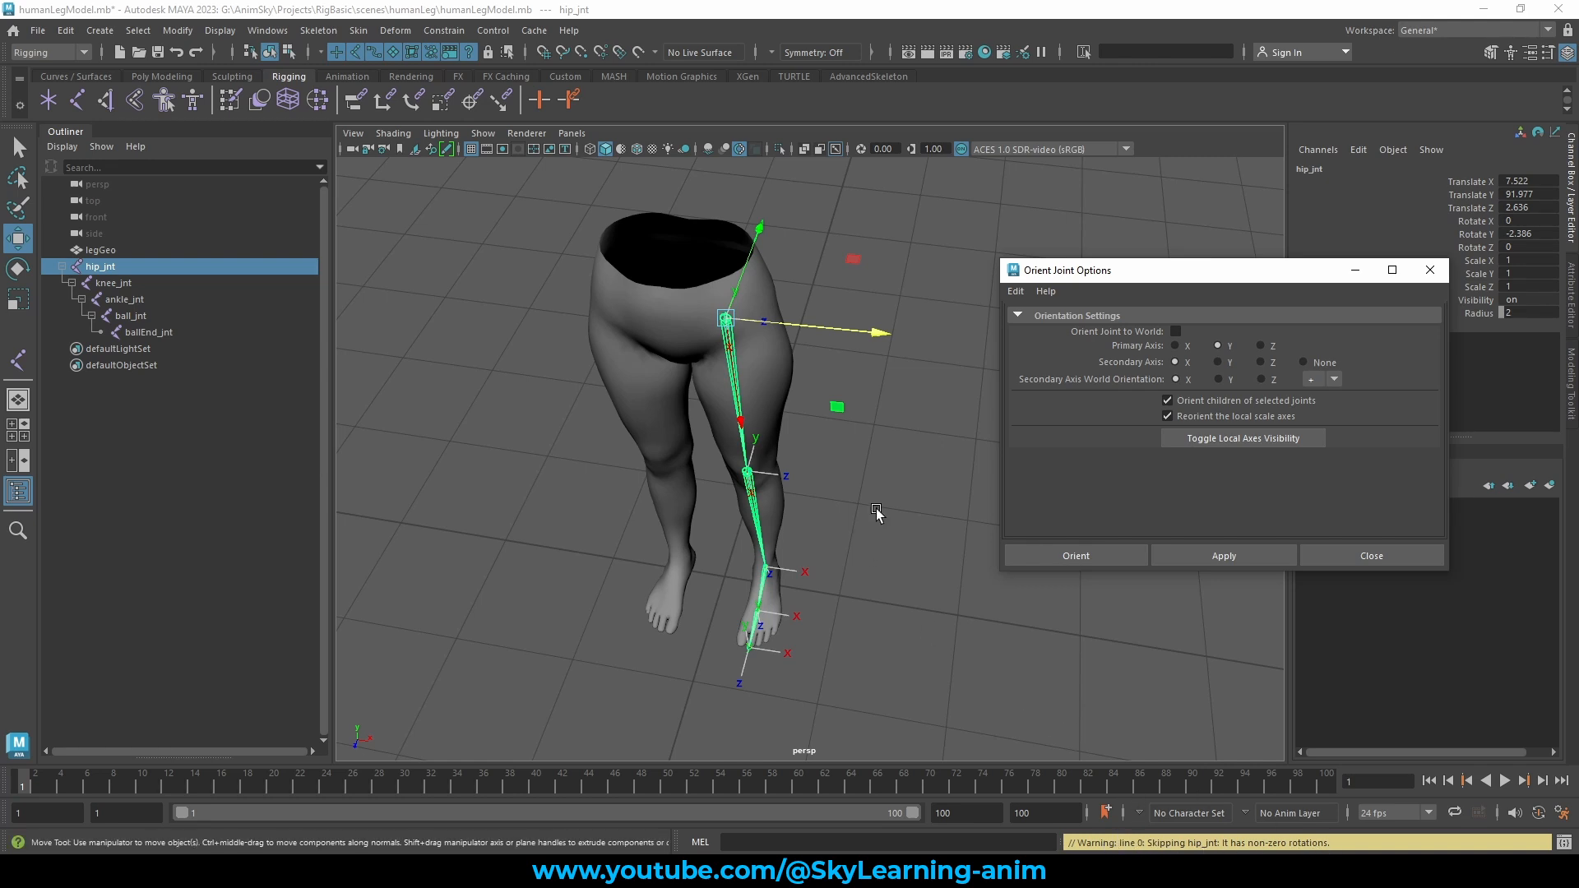
# Step: Freeze the transformations of the hip joint
pyautogui.keyDown('alt'); pyautogui.moveTo(873, 507); pyautogui.dragTo(844, 490); pyautogui.keyUp('alt')
pyautogui.click(889, 451)
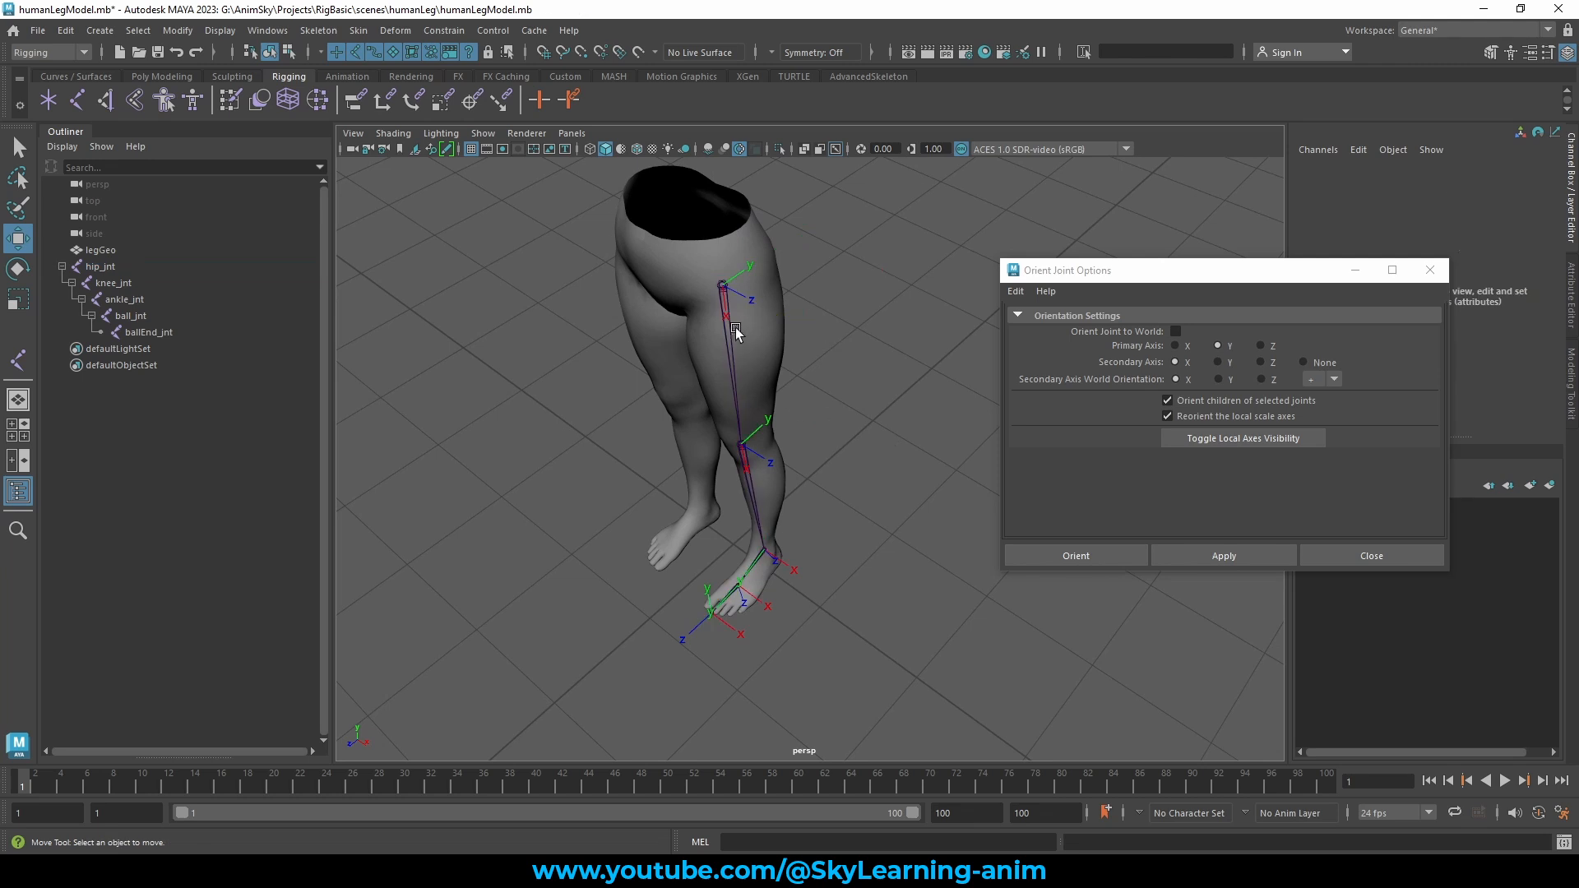
pyautogui.click(727, 320)
pyautogui.moveTo(1106, 274); pyautogui.dragTo(936, 213)
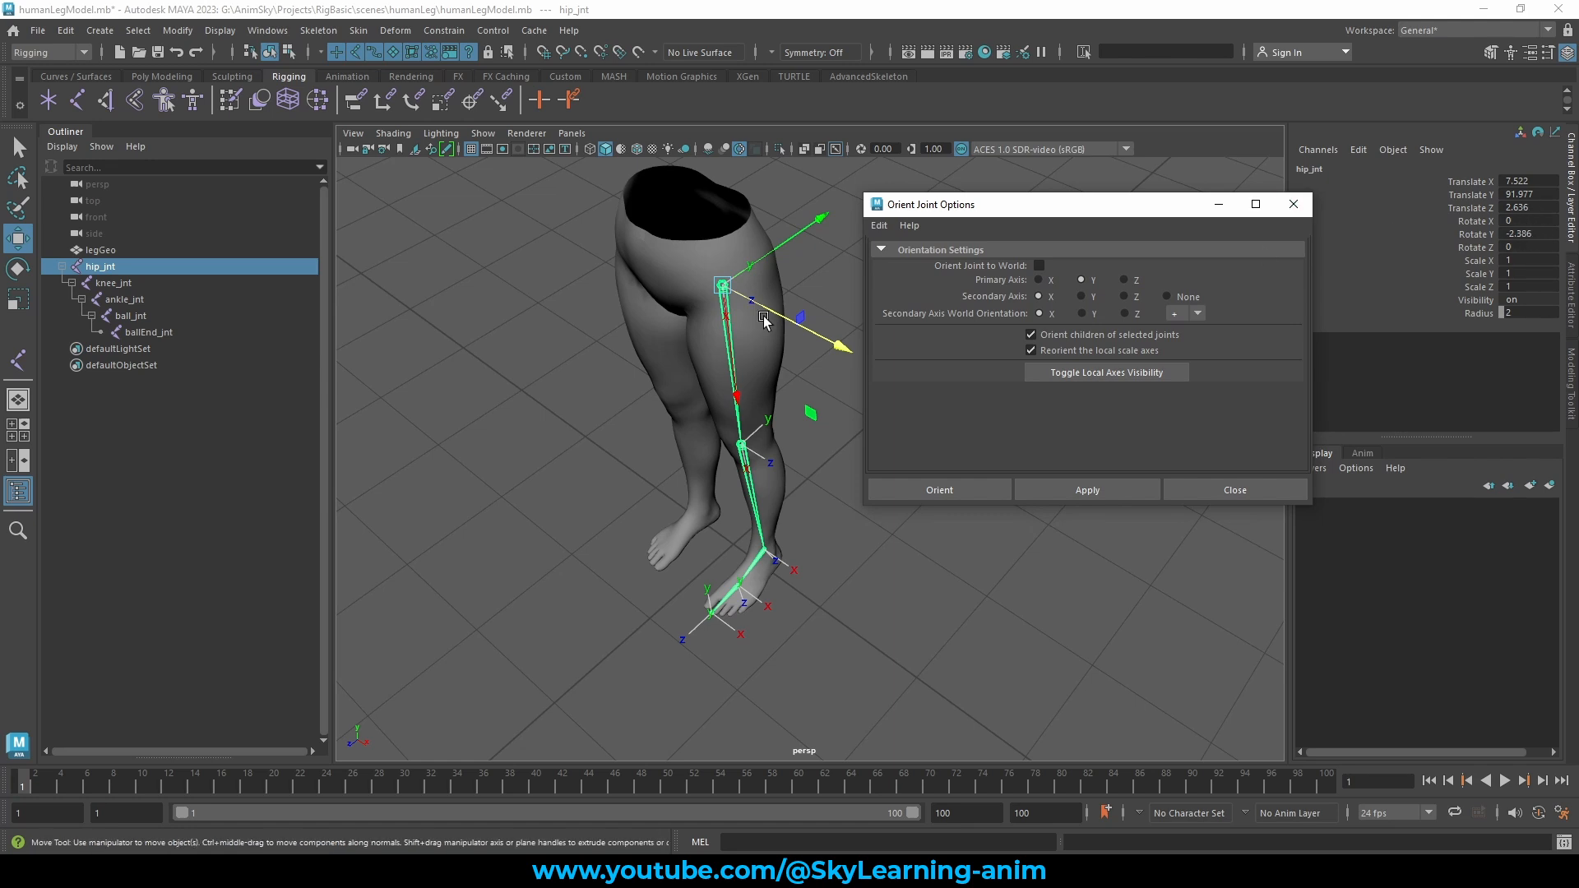
pyautogui.click(177, 30)
pyautogui.click(218, 112)
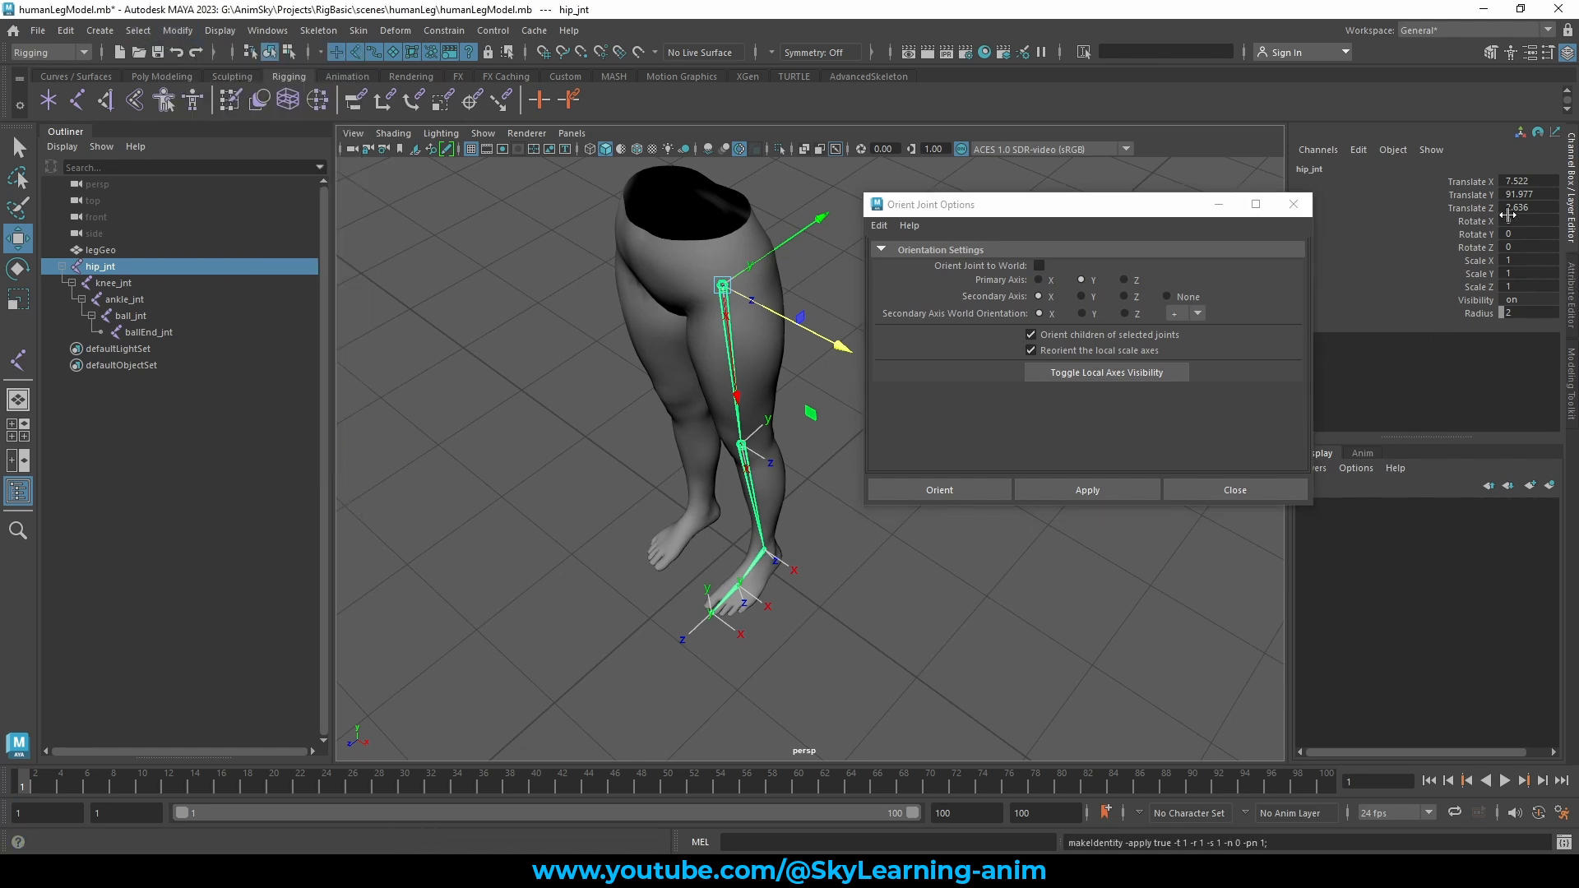
# Step: Reapply joint orientation from the hip down with primary axis Y, secondary axis X and secondary axis world orientation X
pyautogui.keyDown('alt'); pyautogui.moveTo(829, 421); pyautogui.dragTo(926, 275); pyautogui.keyUp('alt')
pyautogui.moveTo(951, 204); pyautogui.dragTo(982, 203)
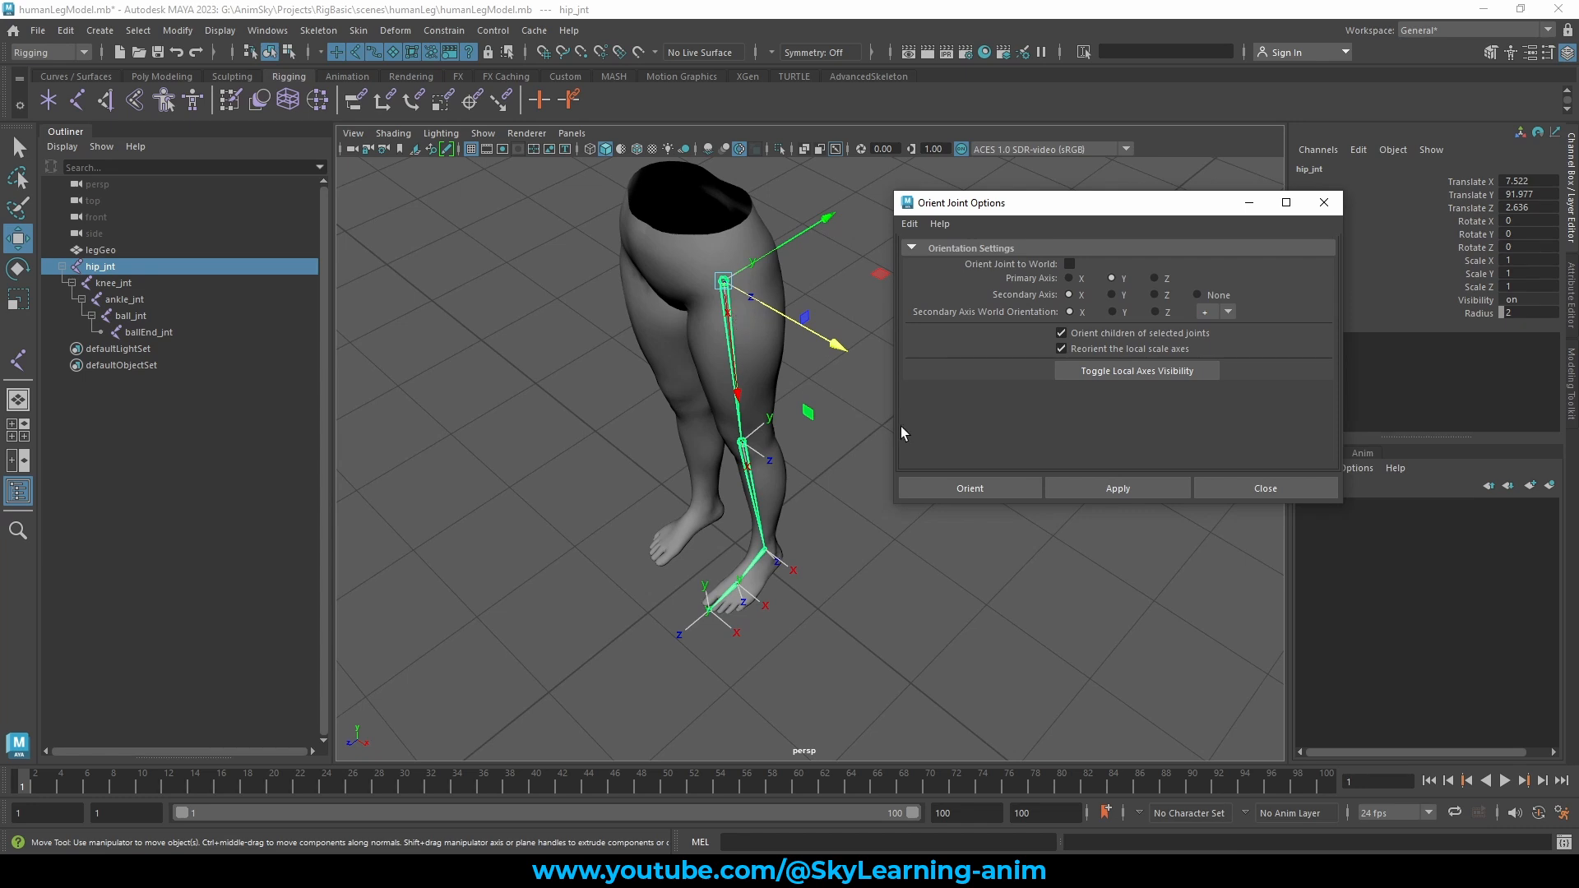
pyautogui.click(1118, 488)
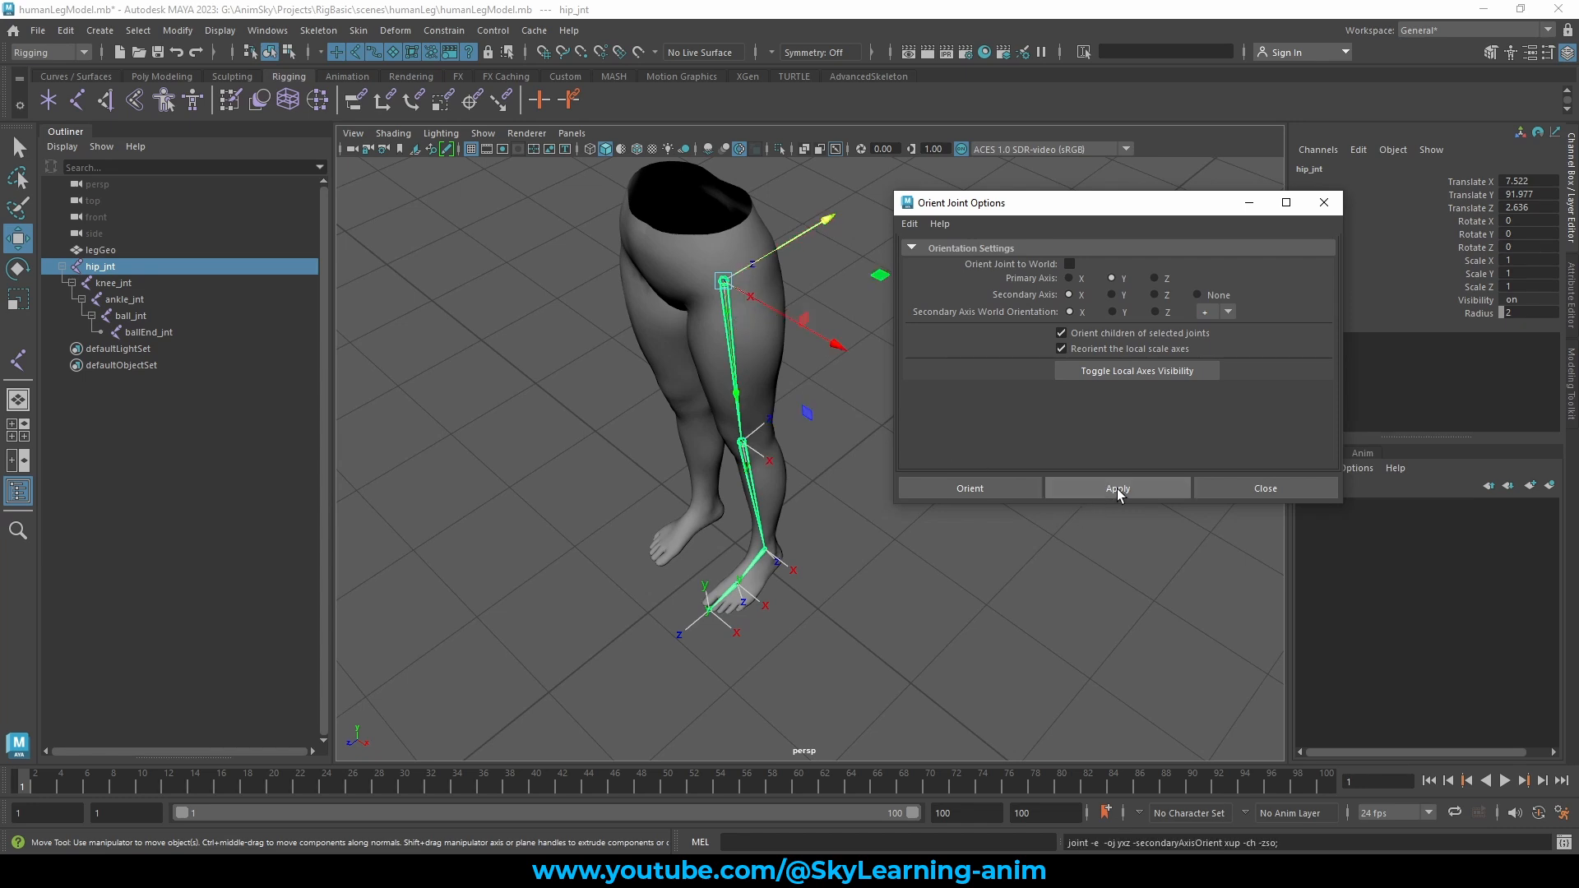
pyautogui.click(526, 450)
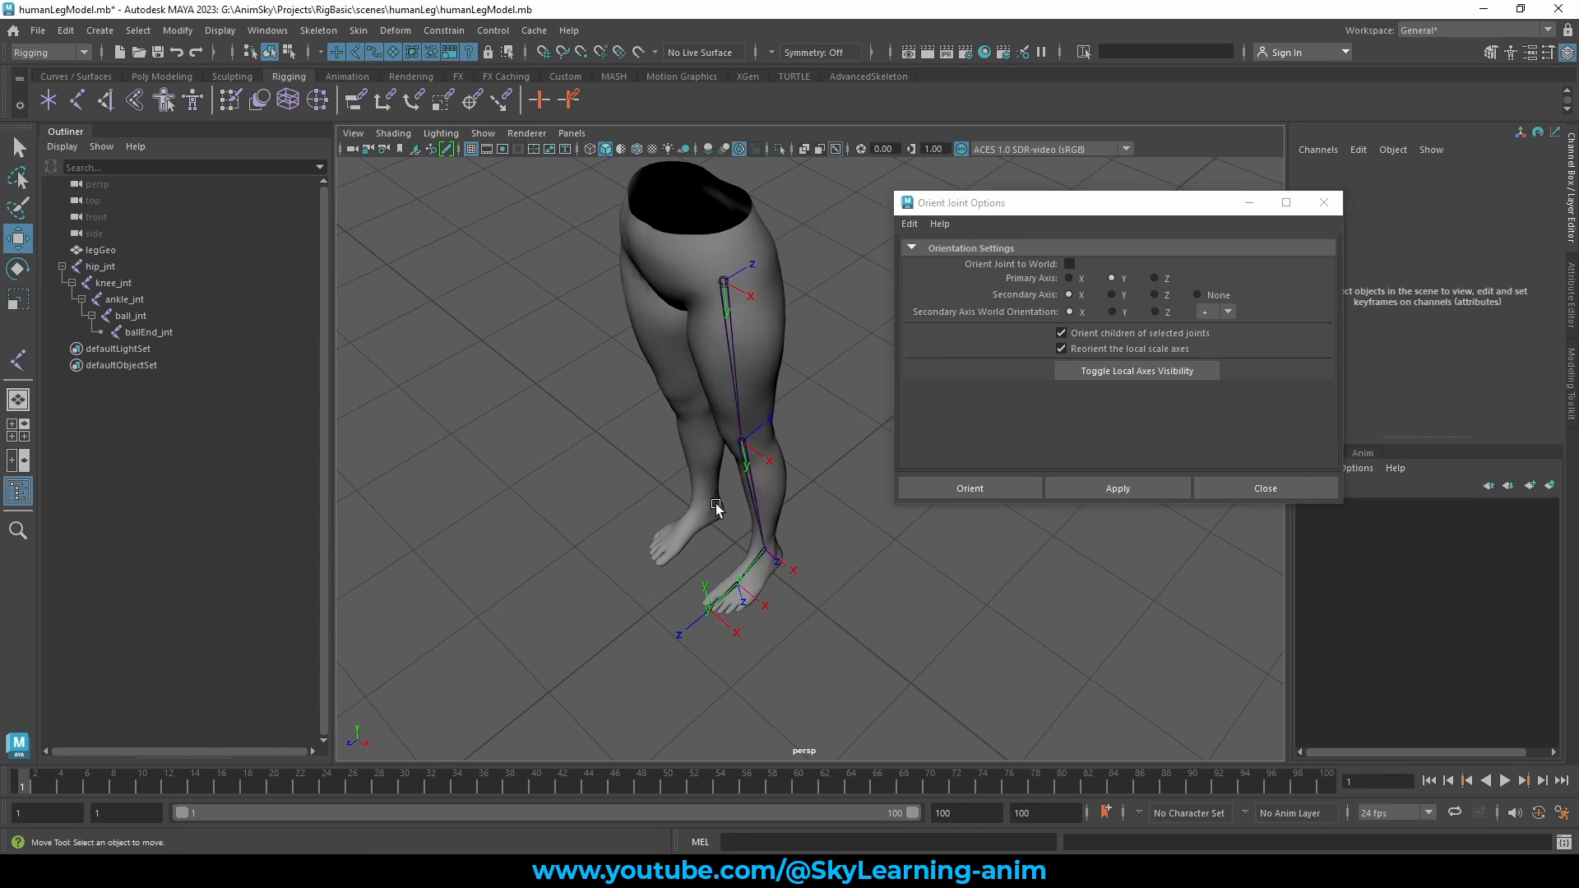
pyautogui.keyDown('alt'); pyautogui.moveTo(526, 451); pyautogui.dragTo(711, 484); pyautogui.keyUp('alt')
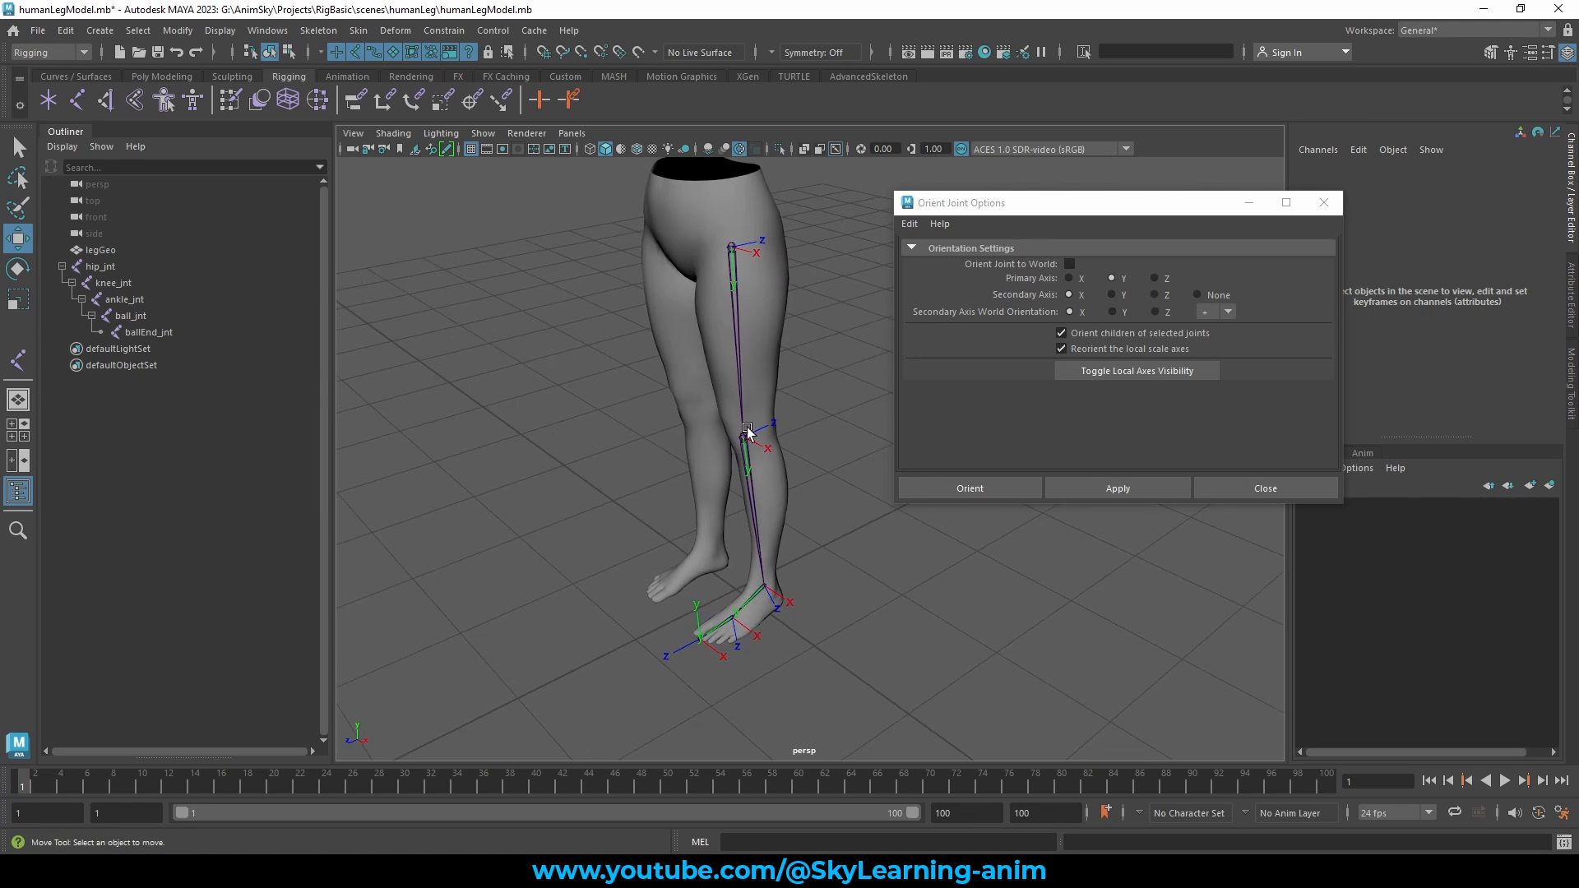
# Step: Test the knee bend by rotating the knee joint about 38 degrees in X, and undo the rotation
pyautogui.moveTo(773, 372); pyautogui.dragTo(697, 421)
pyautogui.moveTo(805, 502); pyautogui.dragTo(699, 534)
pyautogui.click(880, 605)
pyautogui.keyDown('alt'); pyautogui.moveTo(845, 601); pyautogui.dragTo(837, 620); pyautogui.keyUp('alt')
pyautogui.moveTo(789, 493); pyautogui.dragTo(654, 510)
pyautogui.press('e')
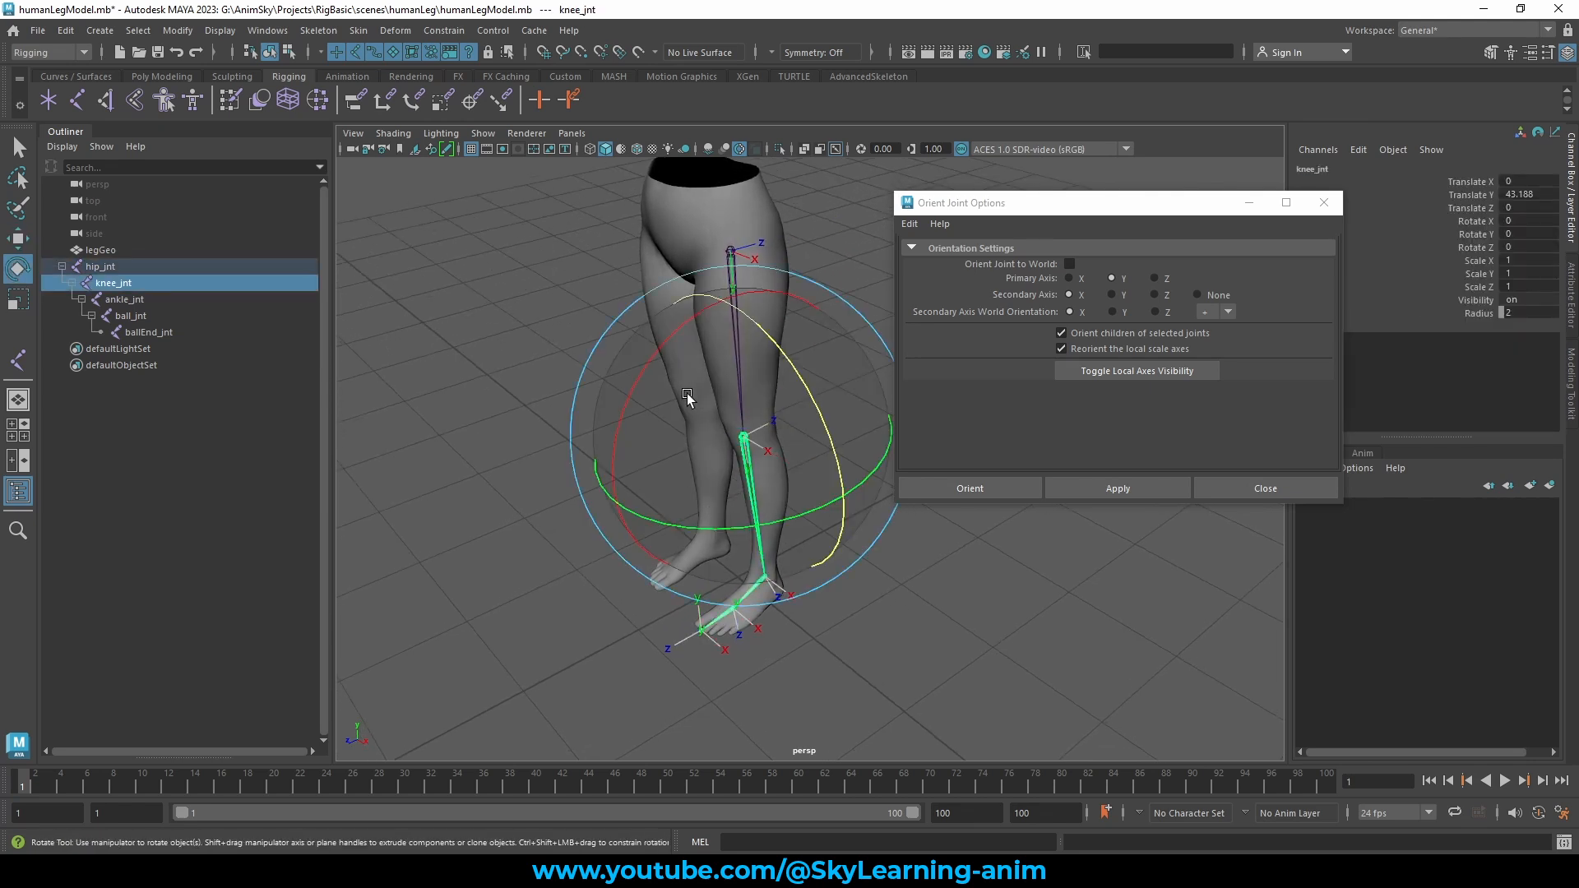
pyautogui.moveTo(650, 368); pyautogui.dragTo(635, 463)
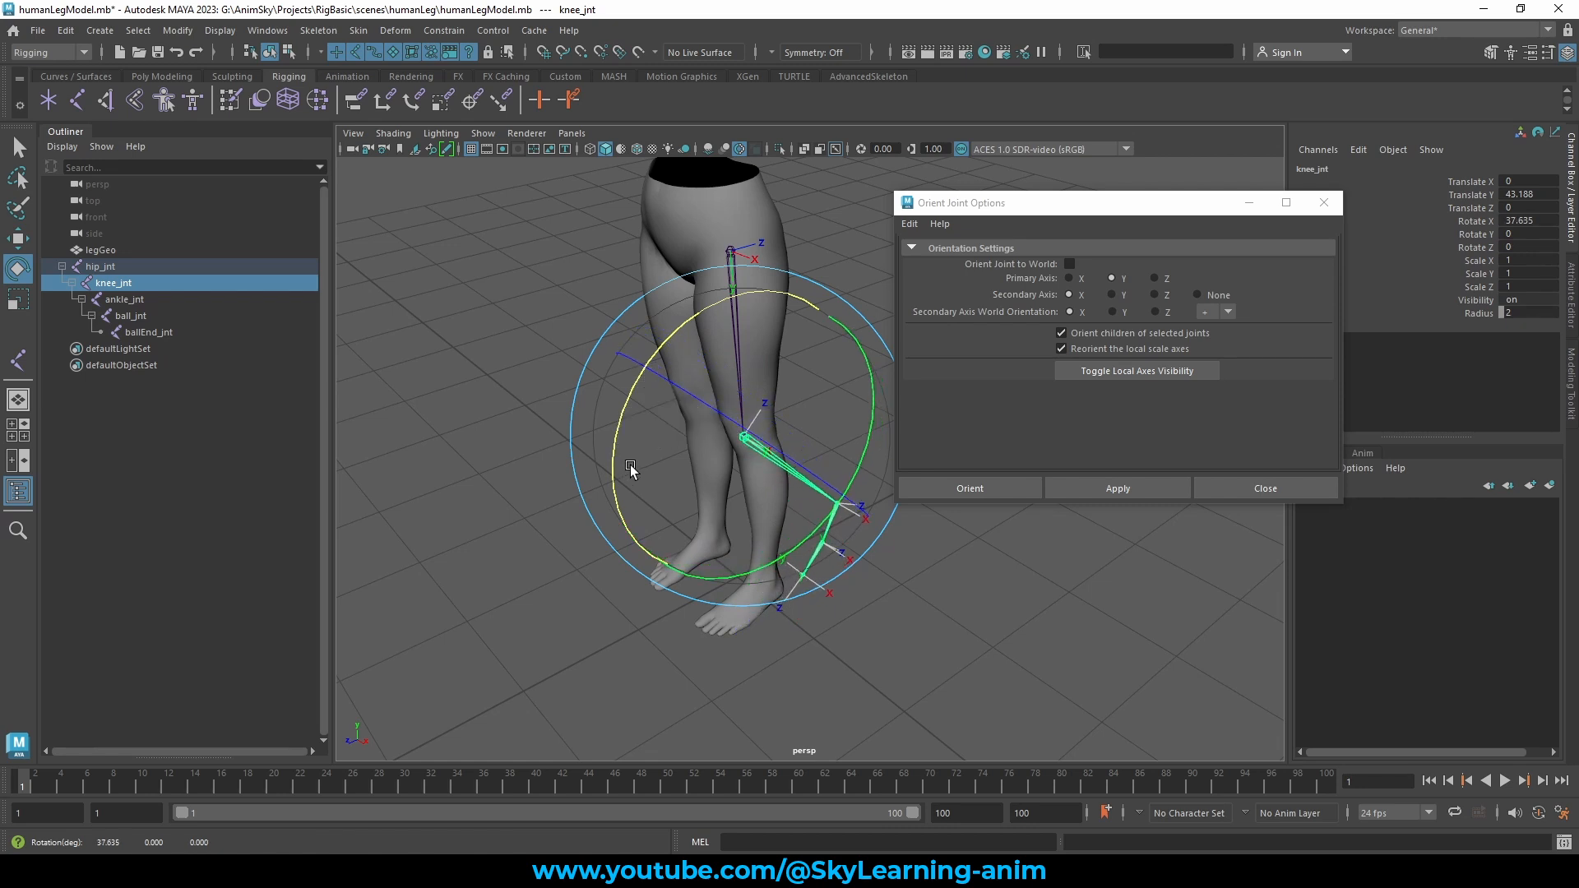
pyautogui.click(1485, 221)
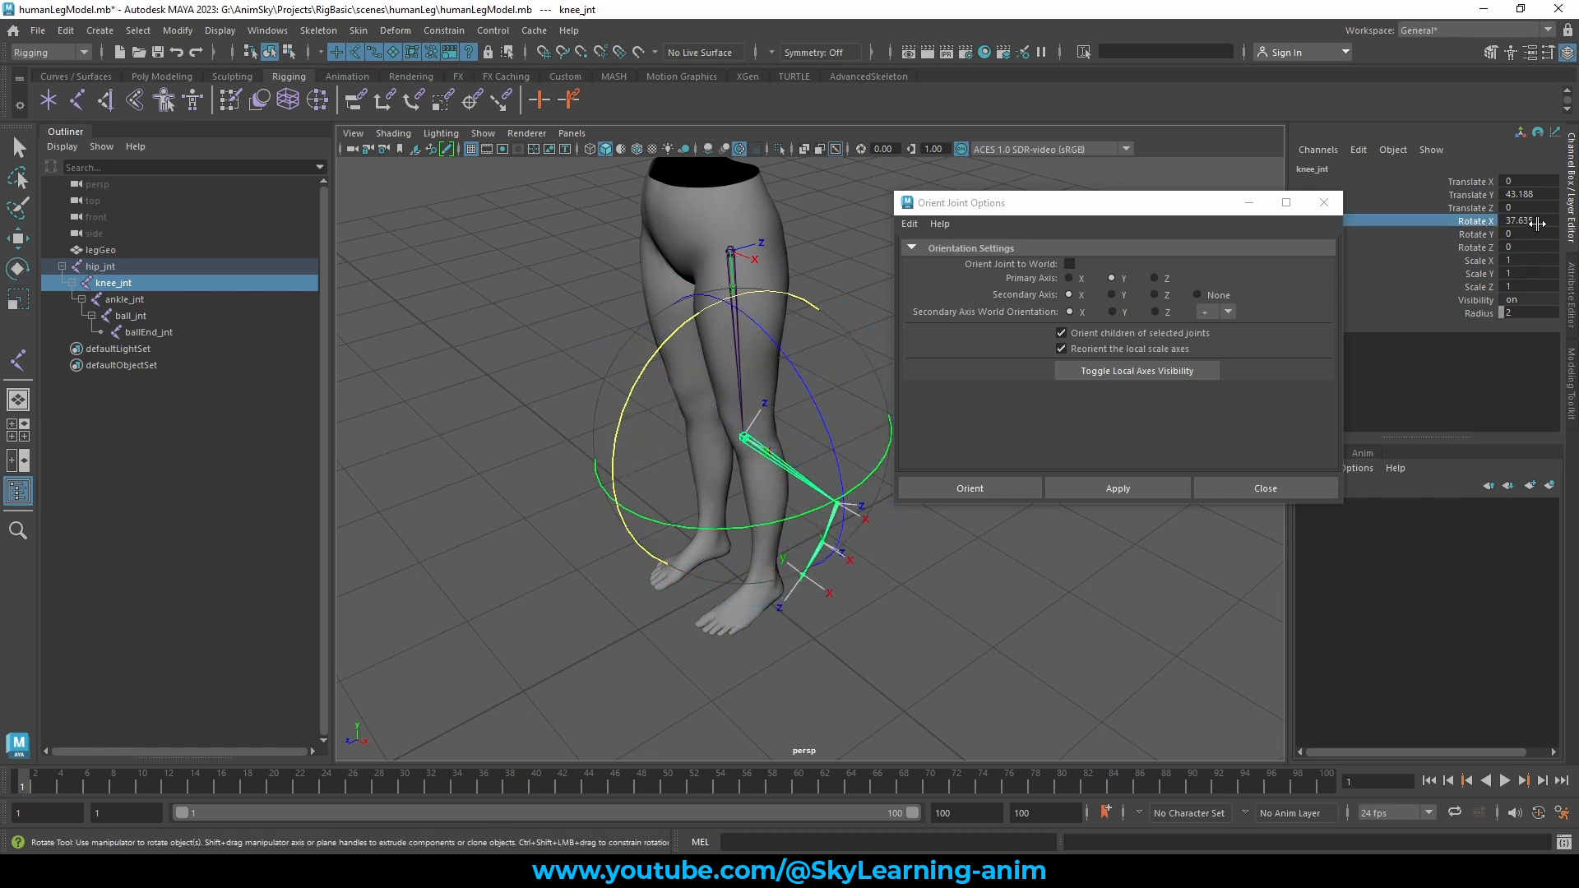
pyautogui.hotkey('ctrl', 'z')
pyautogui.hotkey('ctrl', 'z')
pyautogui.hotkey('ctrl', 'z')
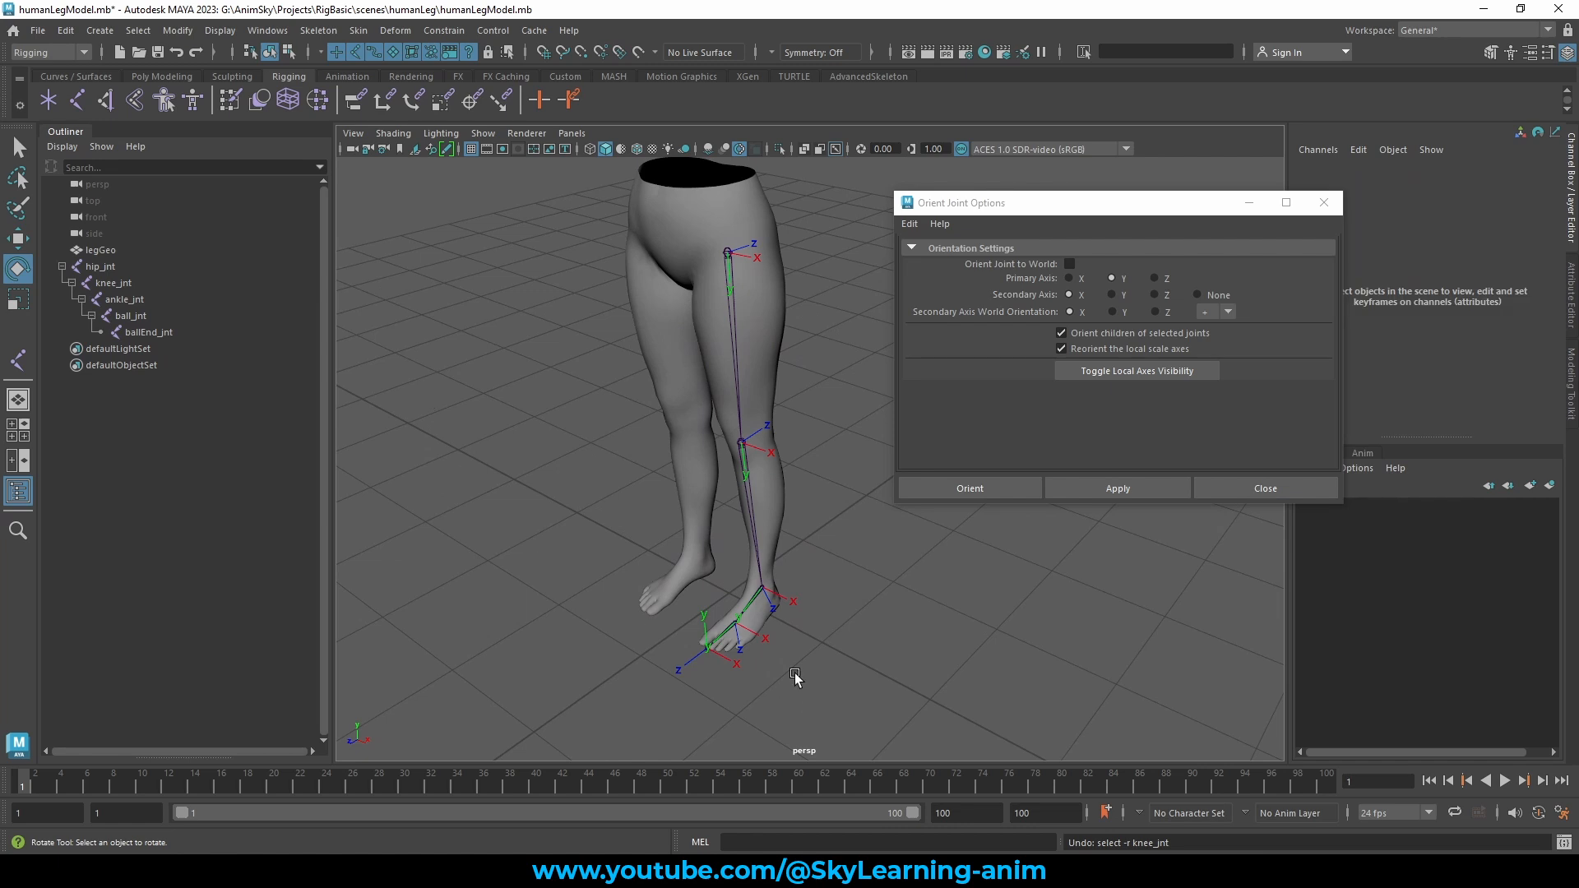
# Step: Test the toe bend by rotating the ball joint about -28 degrees in X, and undo the rotation
pyautogui.keyDown('alt'); pyautogui.moveTo(793, 677); pyautogui.dragTo(759, 734); pyautogui.keyUp('alt')
pyautogui.click(661, 566)
pyautogui.hotkey('ctrl', 'z')
pyautogui.hotkey('ctrl', 'z')
pyautogui.click(635, 588)
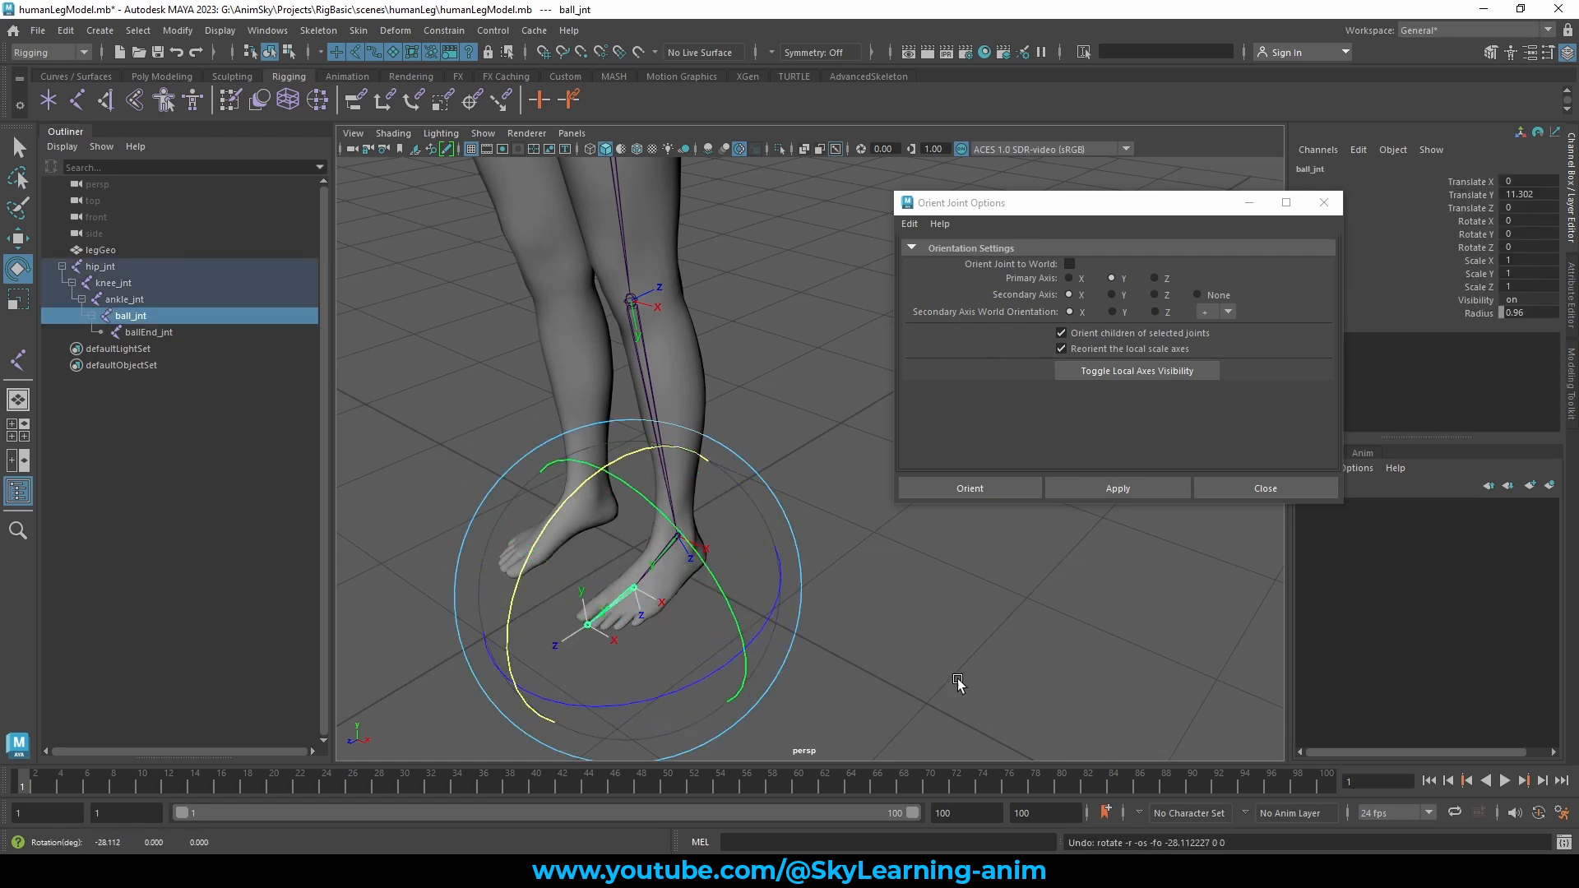
# Step: Select the ball end joint with the Move tool and close the Orient Joint options
pyautogui.press('w')
pyautogui.click(585, 596)
pyautogui.click(594, 624)
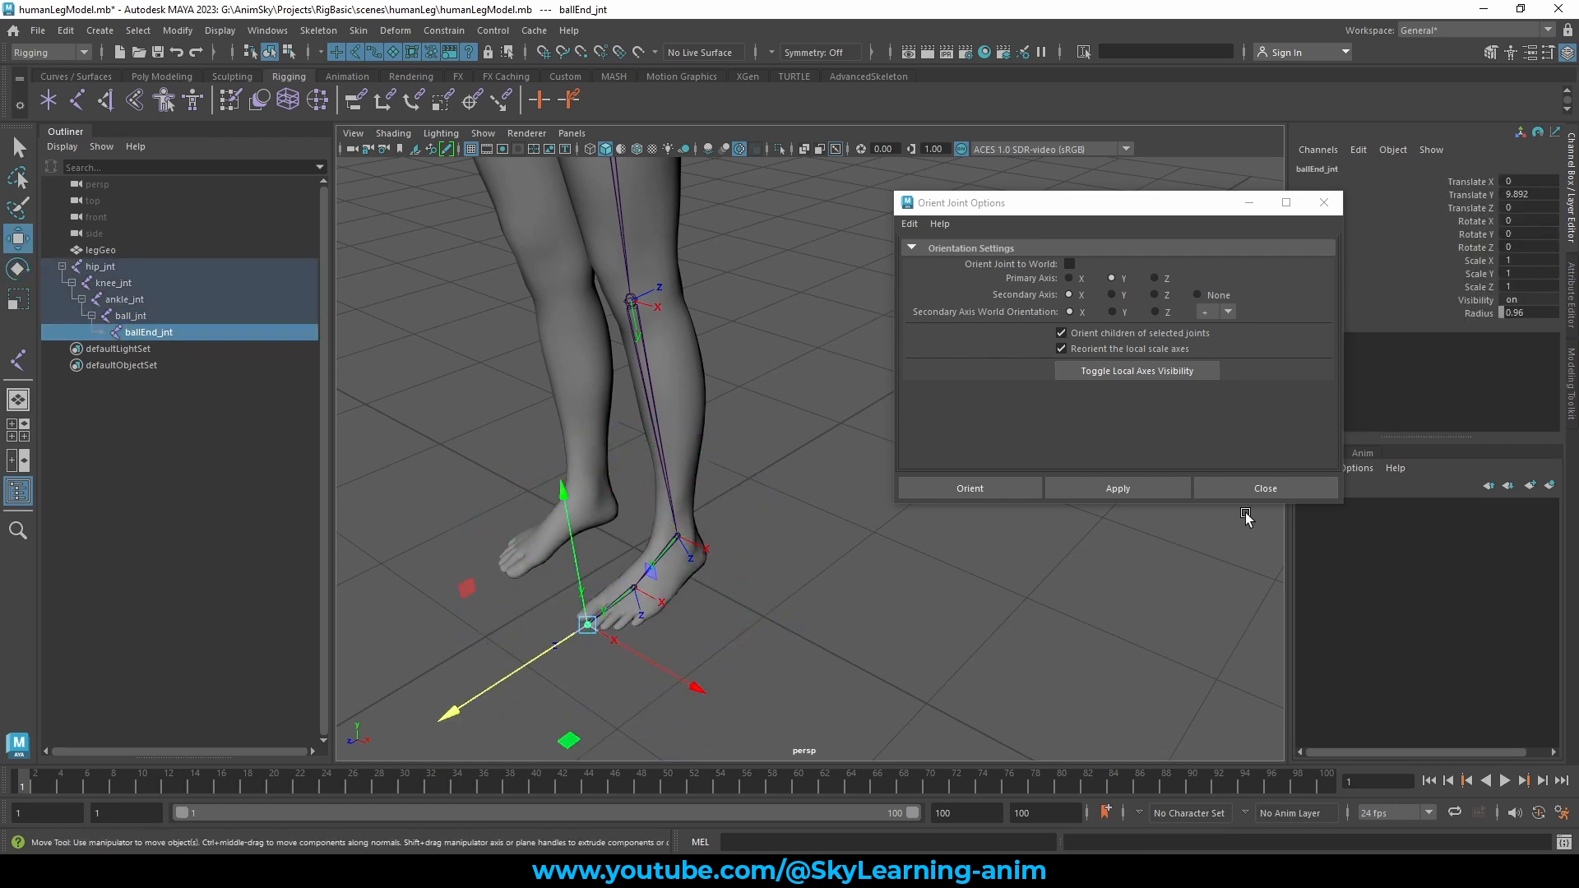
pyautogui.click(1266, 489)
# Step: Set the Joint Orient of the ball end joint to 0 on all axes so it follows its parent's orientation
pyautogui.keyDown('alt'); pyautogui.moveTo(731, 594); pyautogui.dragTo(811, 505, button='middle'); pyautogui.keyUp('alt')
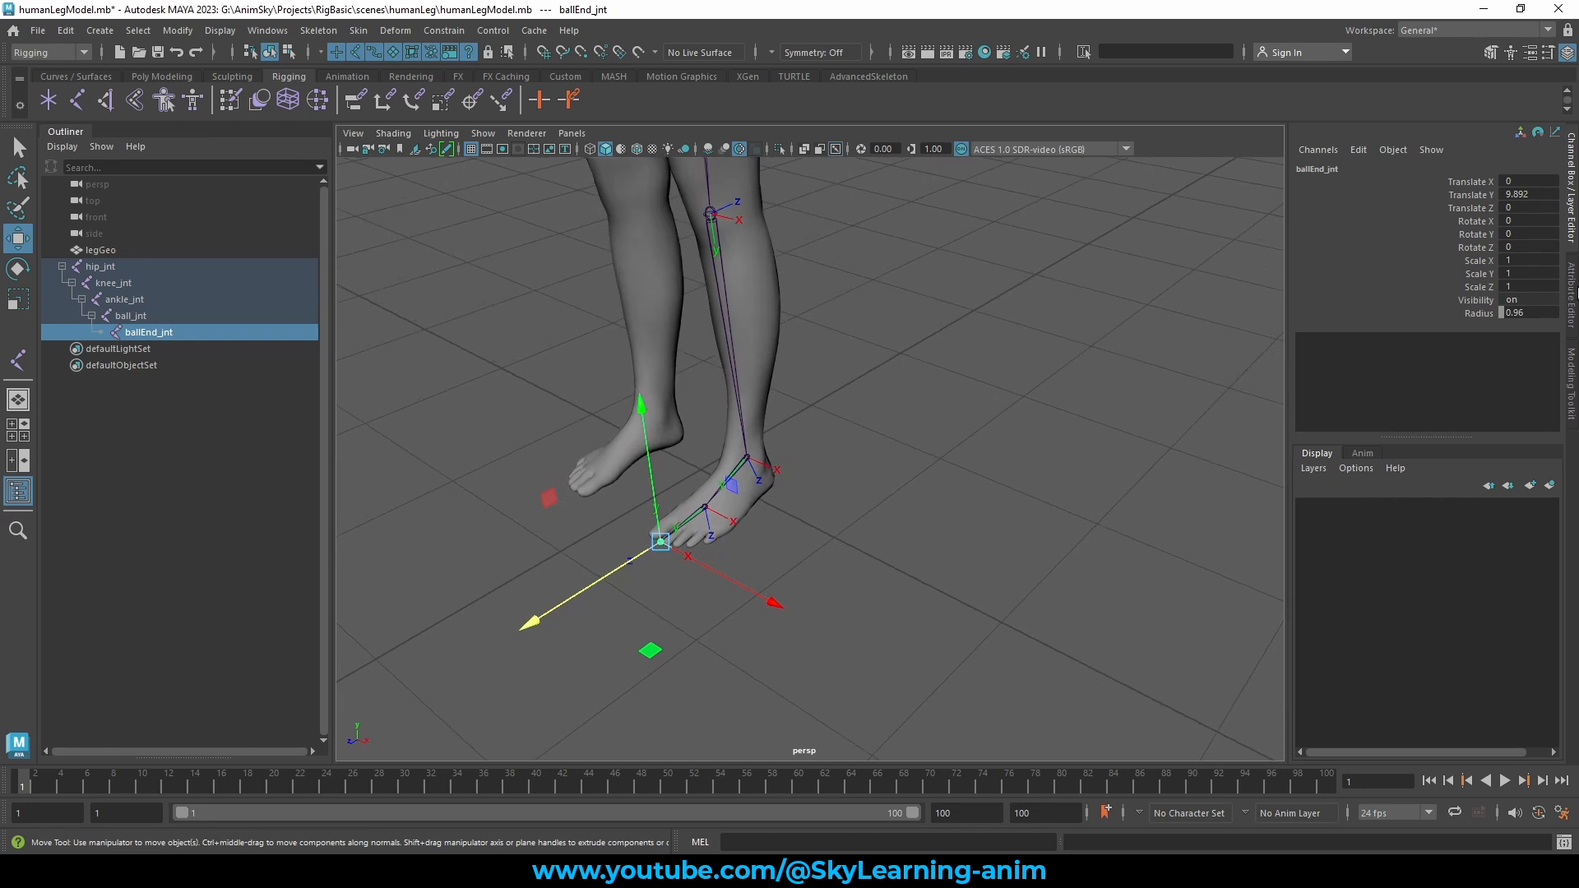
pyautogui.click(1571, 303)
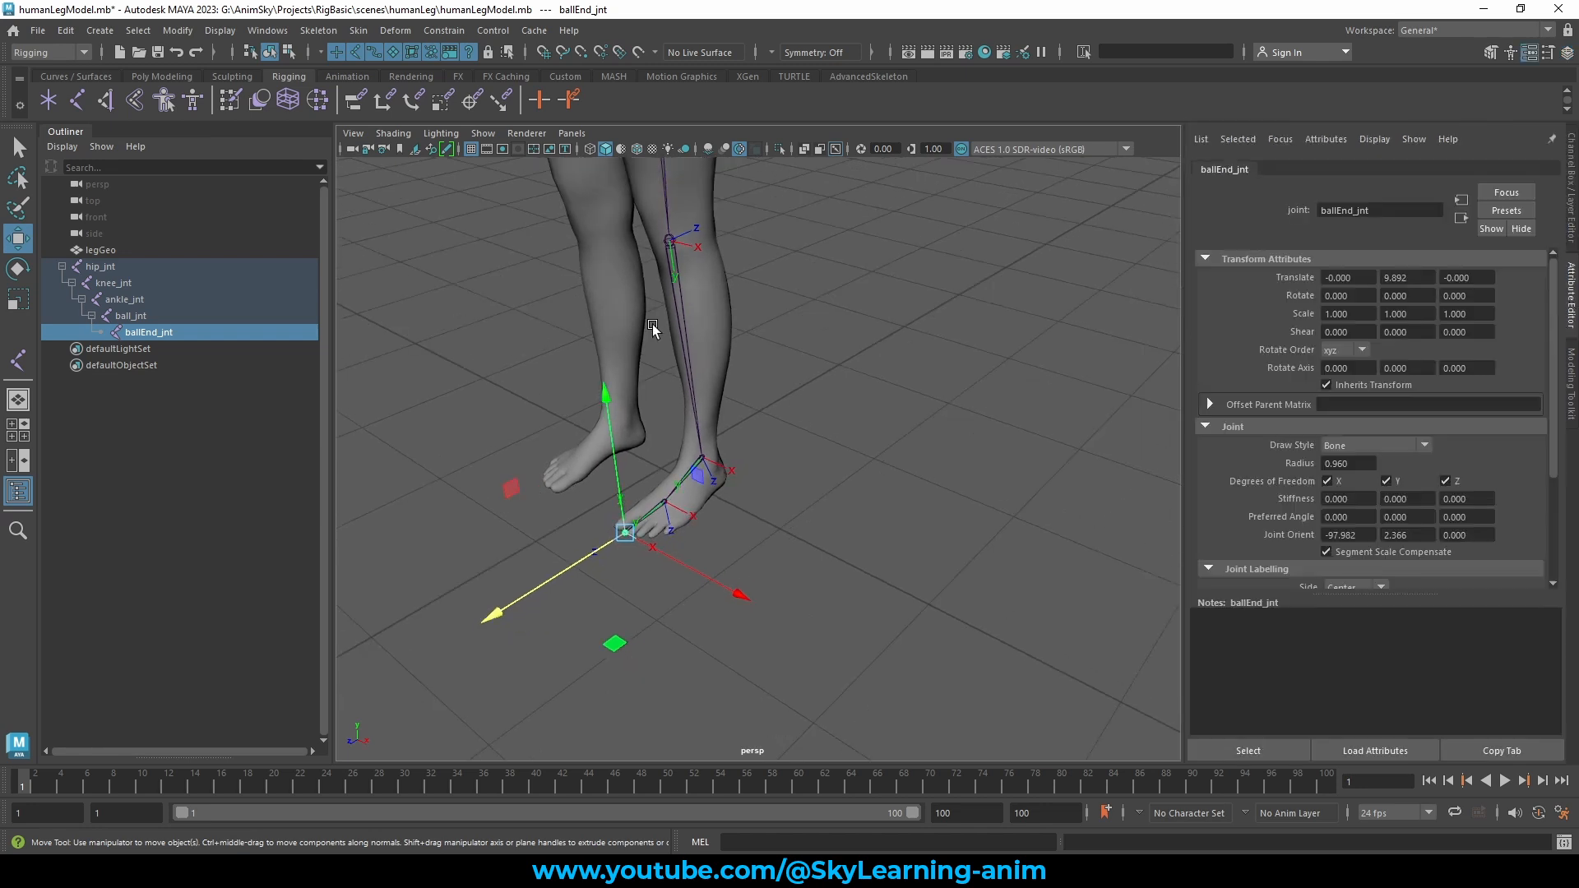
pyautogui.doubleClick(1367, 535)
pyautogui.write('0')
pyautogui.press('Tab')
pyautogui.write('0')
pyautogui.press('Tab')
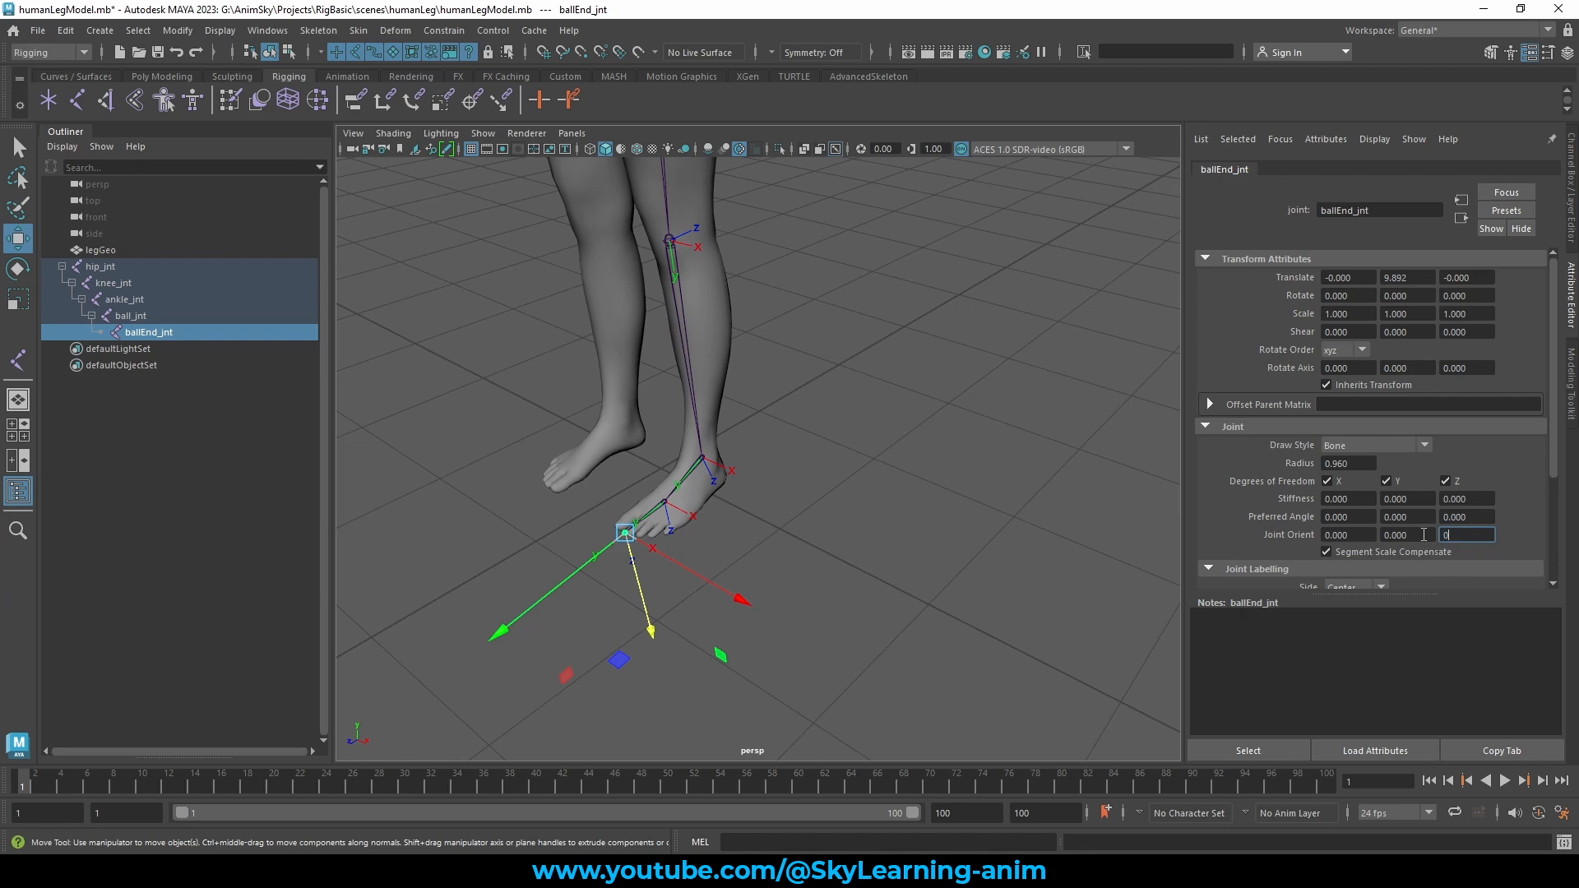
pyautogui.click(1424, 535)
pyautogui.click(792, 458)
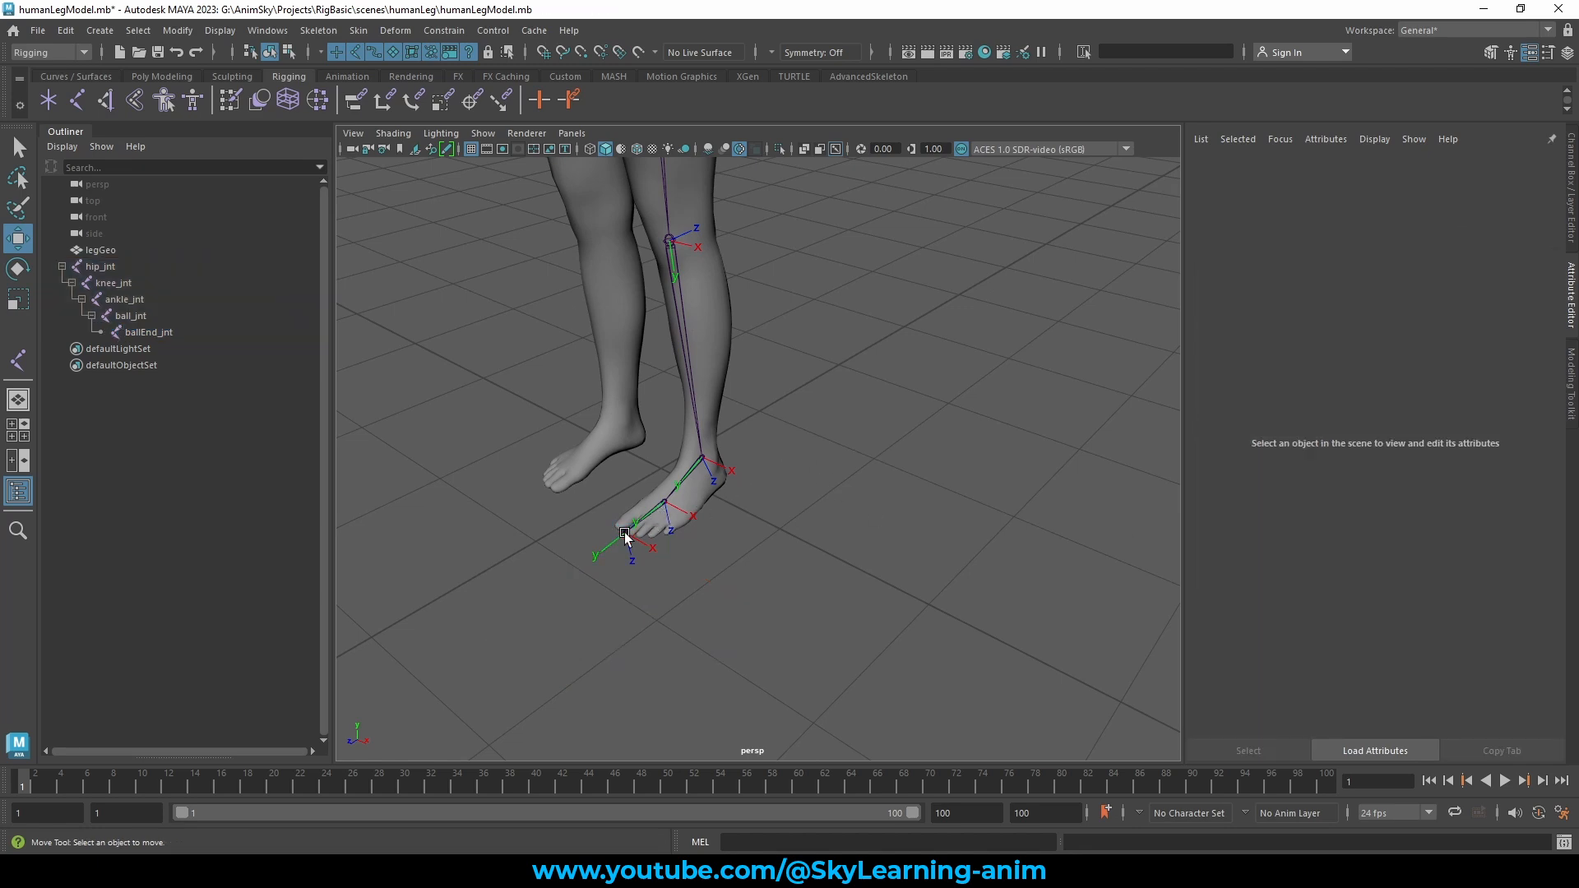
# Step: Examine the local rotation axes along the leg joint chain from the toe up to the hip
pyautogui.scroll(5, 600, 536)
pyautogui.click(568, 555)
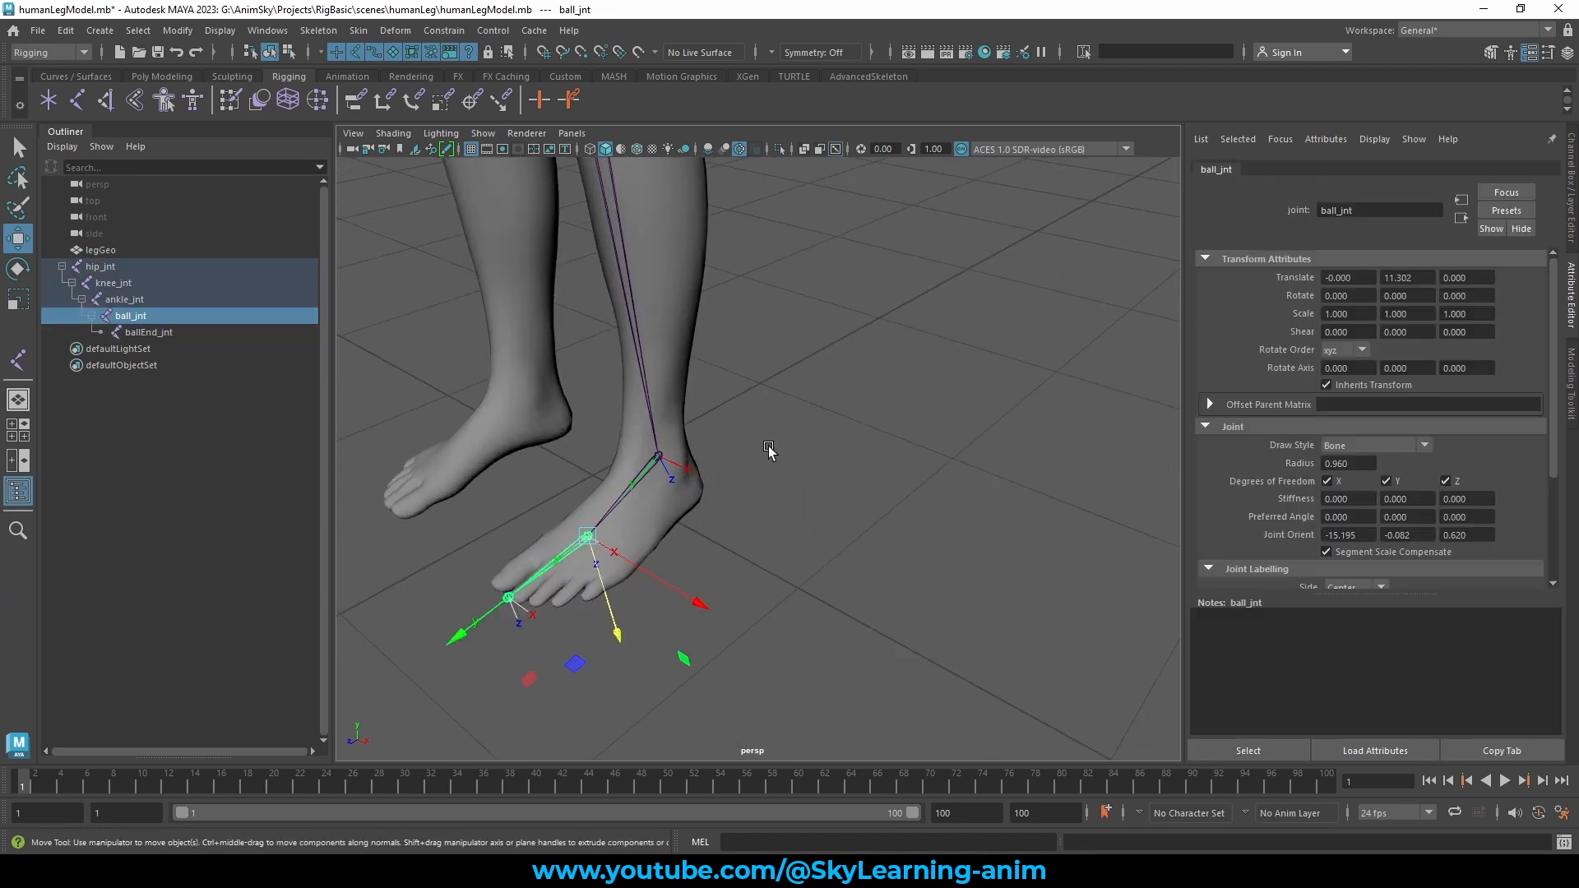
pyautogui.scroll(-4, 769, 451)
pyautogui.click(920, 356)
pyautogui.scroll(-4, 881, 325)
pyautogui.keyDown('alt'); pyautogui.moveTo(880, 323); pyautogui.dragTo(905, 395, button='middle'); pyautogui.keyUp('alt')
pyautogui.scroll(5, 900, 392)
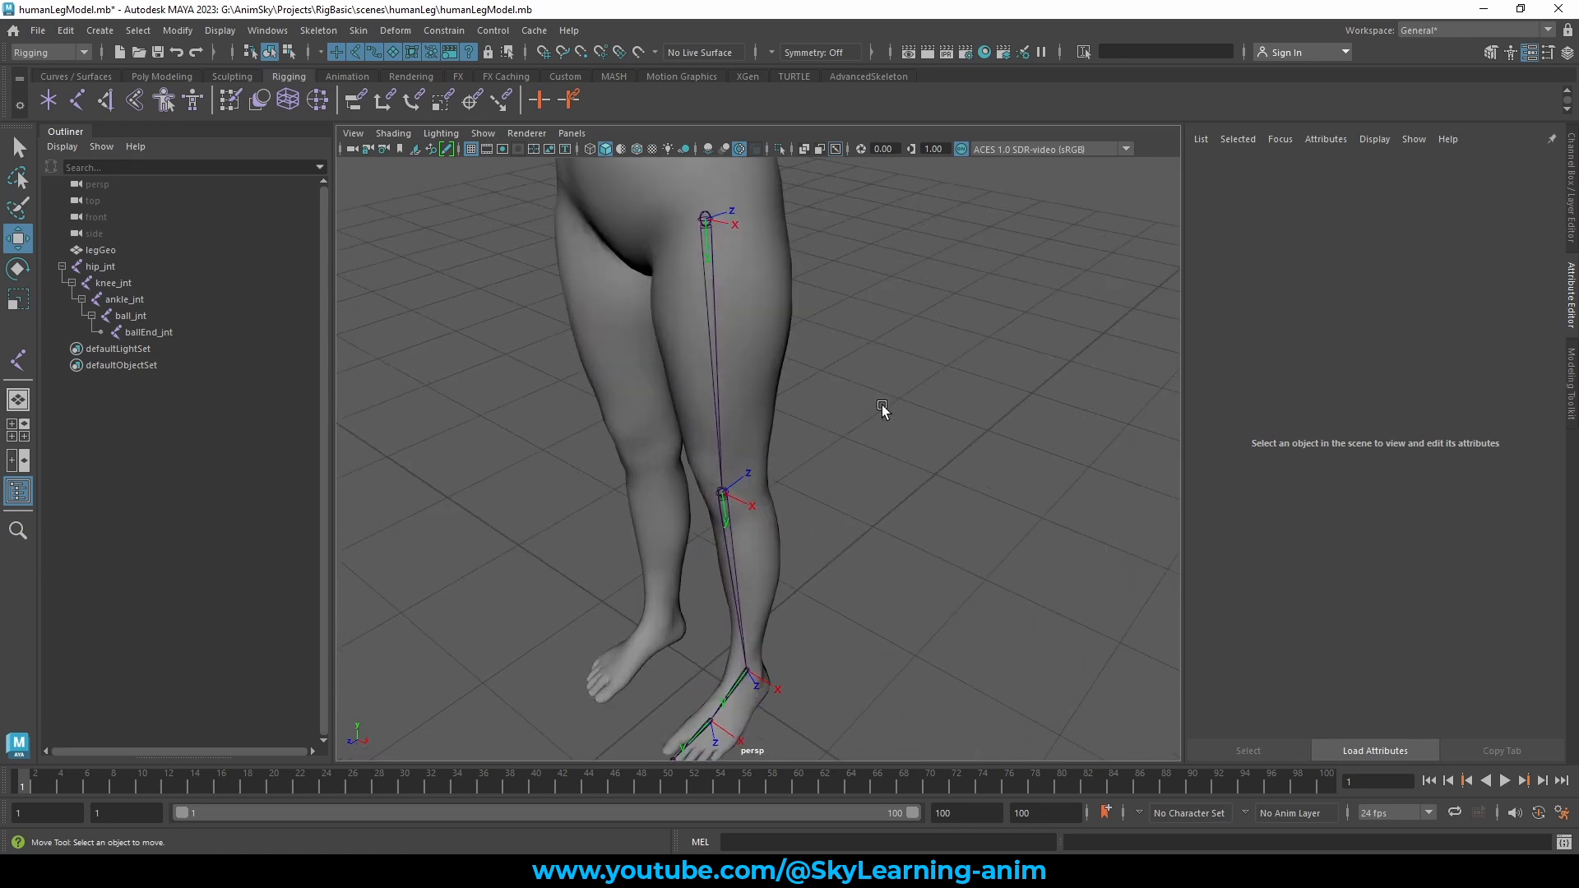
pyautogui.scroll(-3, 897, 394)
pyautogui.moveTo(909, 387)
pyautogui.keyDown('alt'); pyautogui.mouseDown()
pyautogui.moveTo(888, 398)
pyautogui.moveTo(911, 391)
pyautogui.mouseUp(); pyautogui.keyUp('alt')
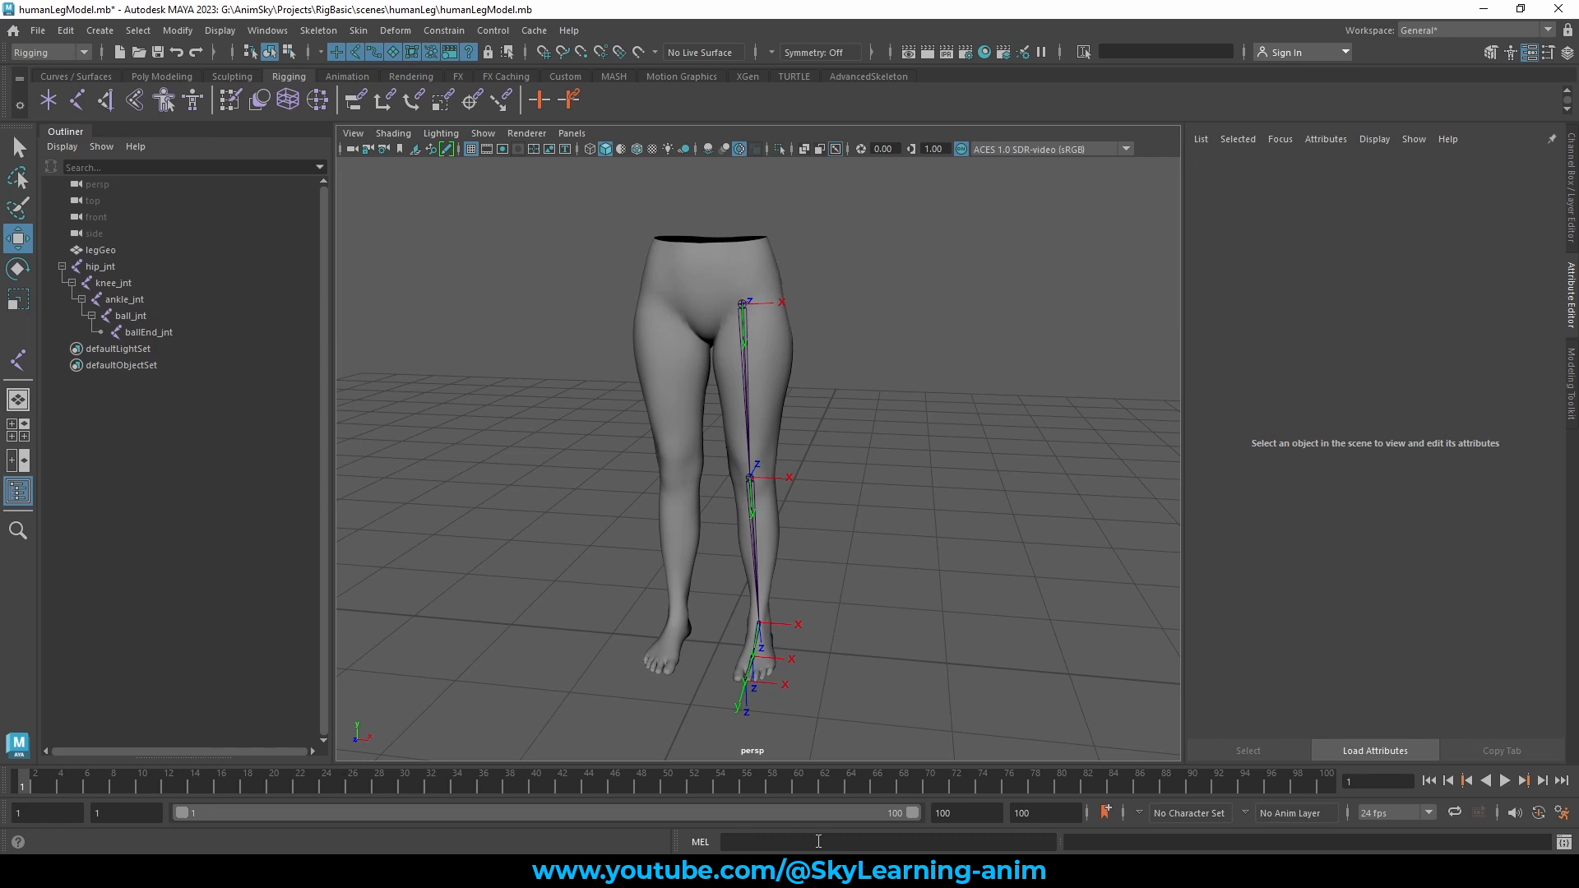
# Step: Create a single separate joint on the grid beside the leg model
pyautogui.click(113, 34)
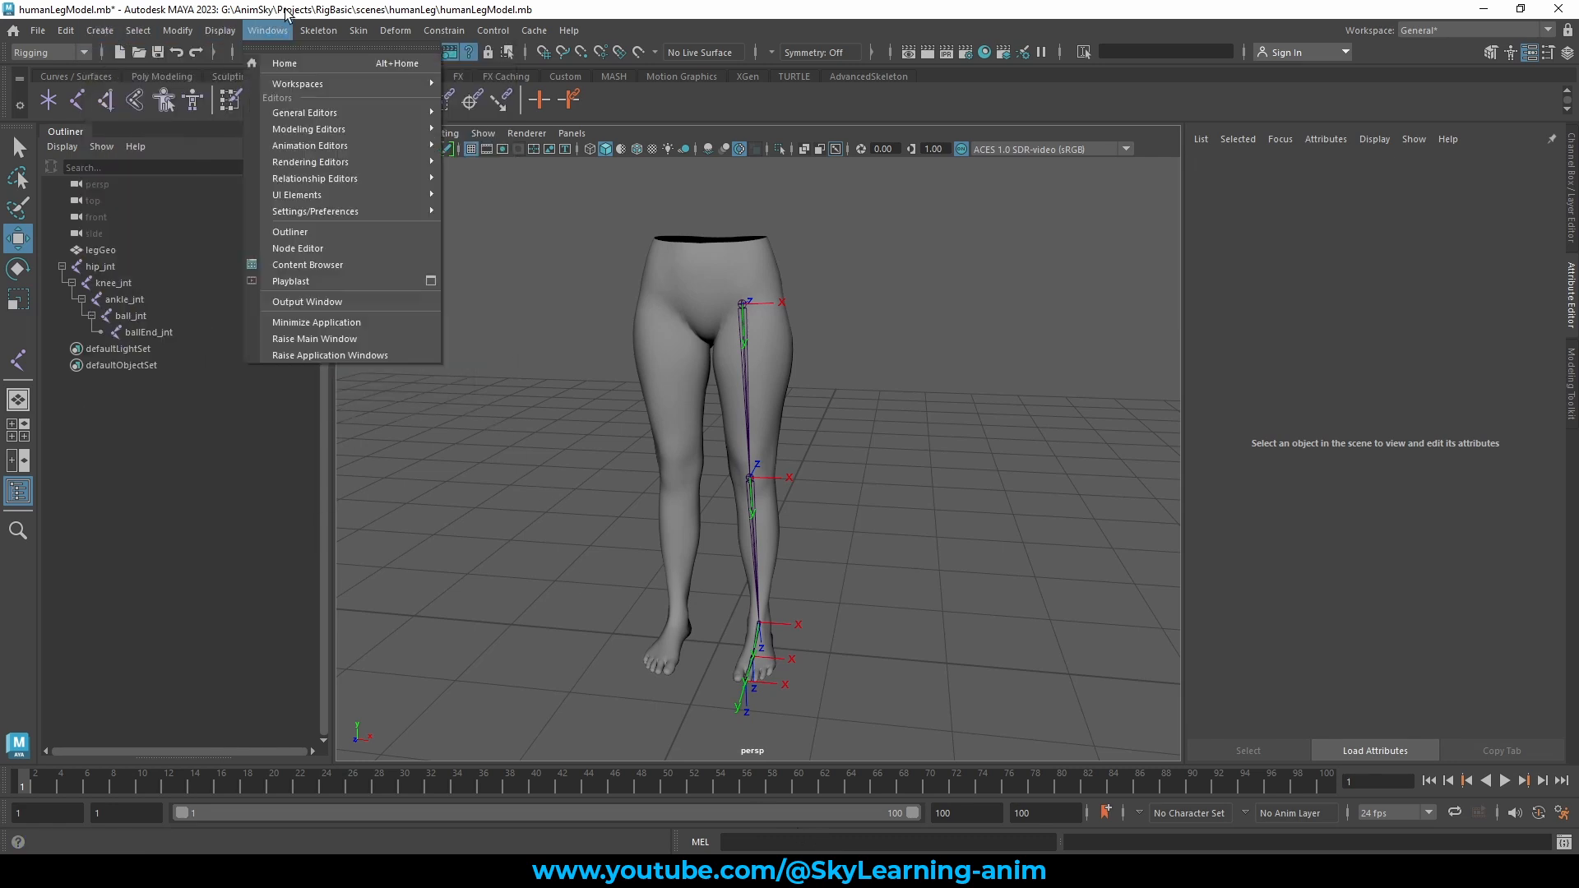
pyautogui.click(298, 10)
pyautogui.click(320, 30)
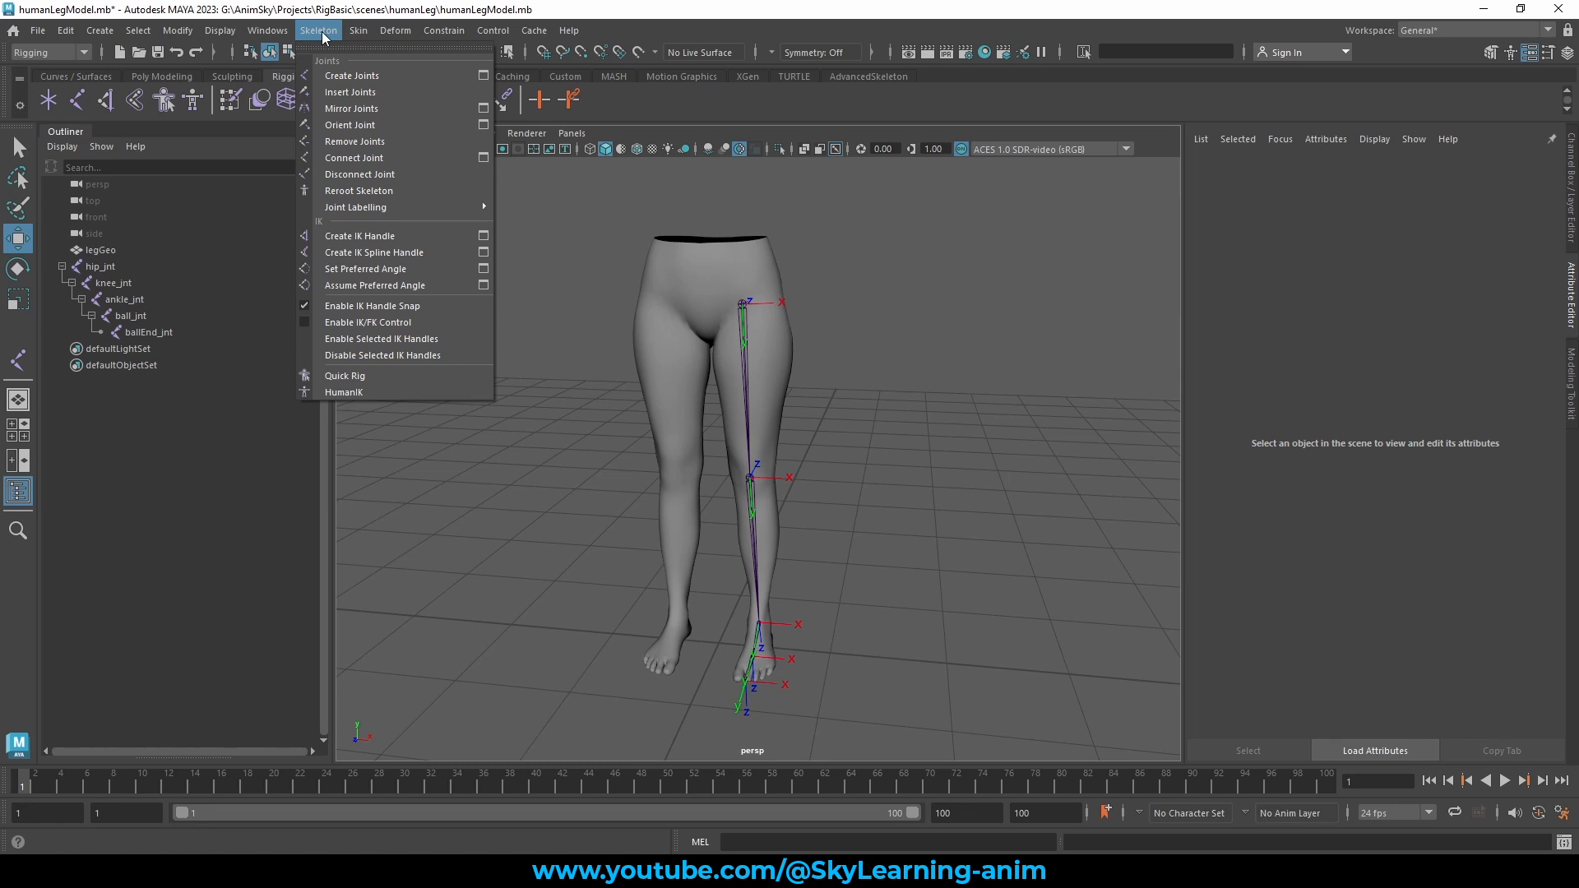
pyautogui.click(354, 76)
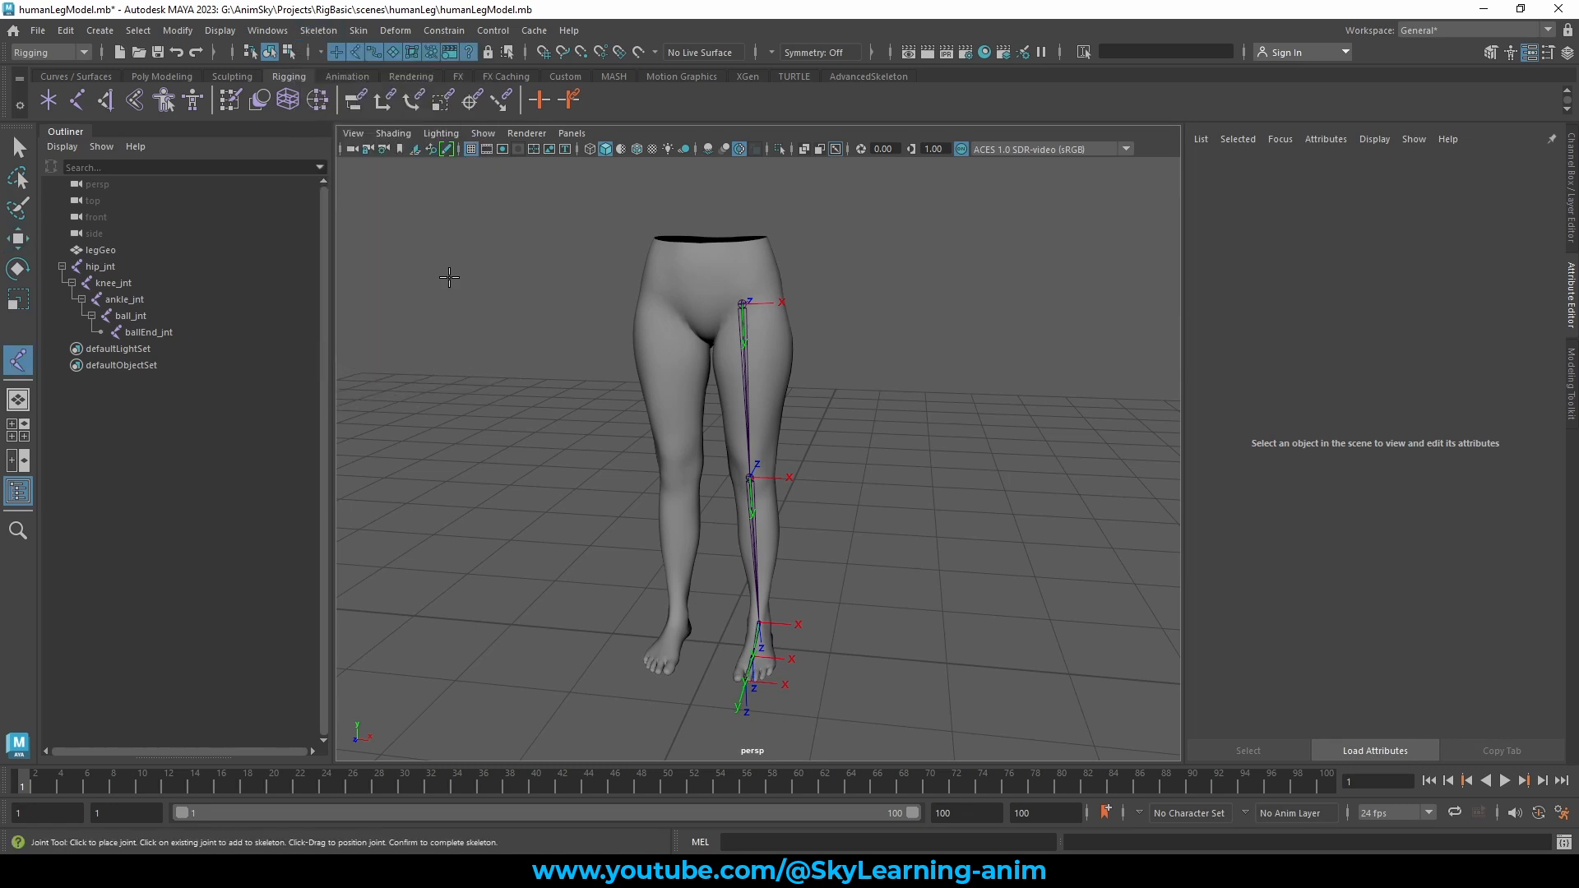
pyautogui.click(951, 573)
pyautogui.press('w')
# Step: Set Translate X, Y and Z of the new joint to 0 to place it at the world origin
pyautogui.click(1572, 181)
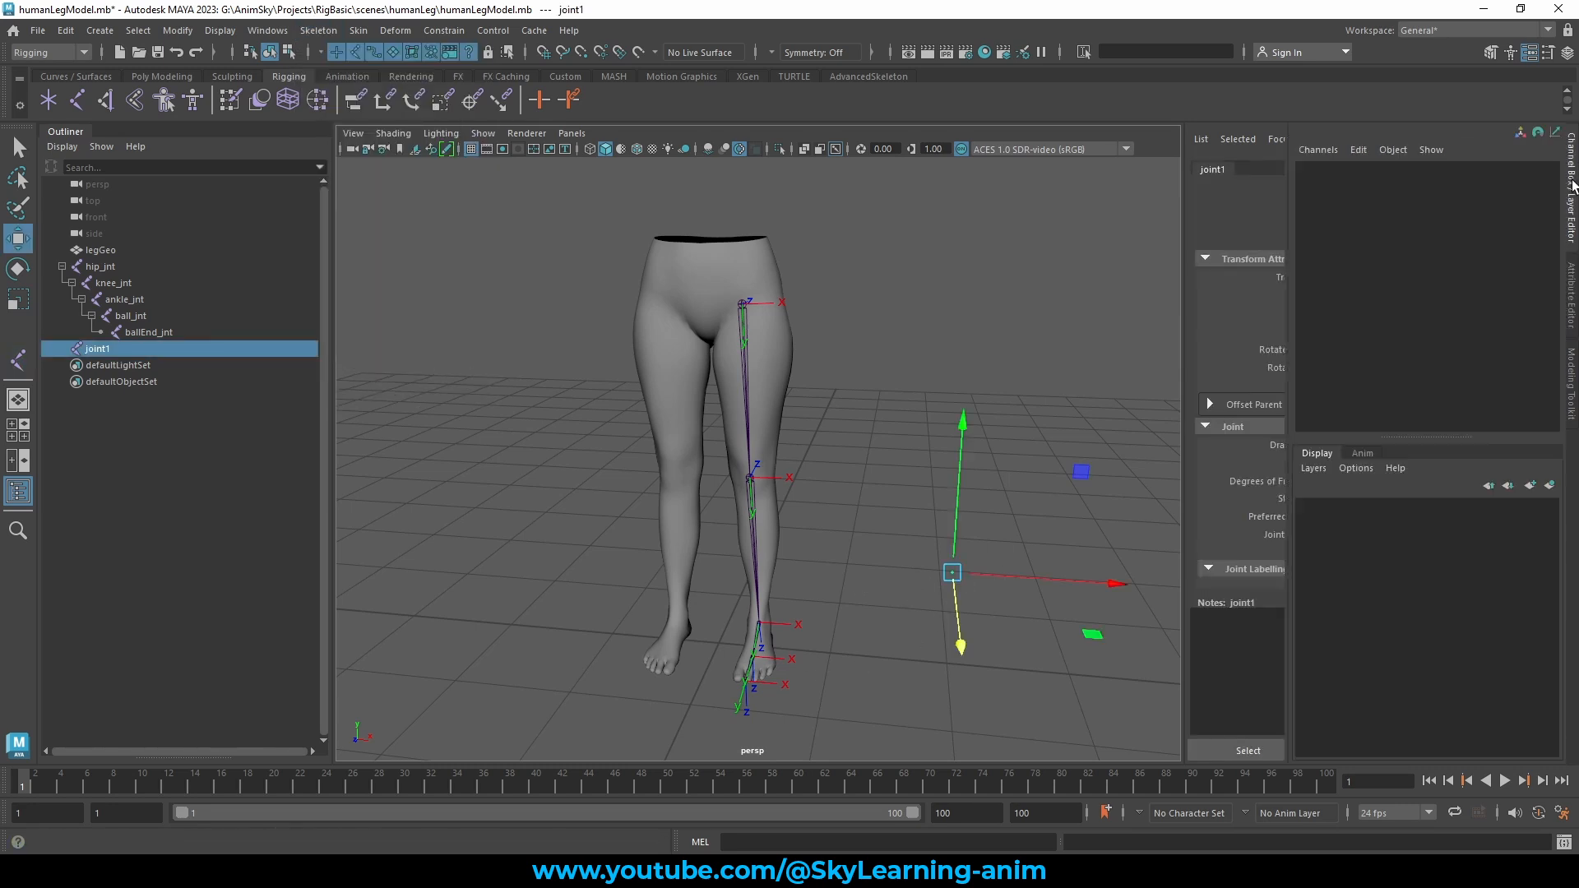
pyautogui.click(1522, 181)
pyautogui.moveTo(1524, 189); pyautogui.dragTo(1524, 206)
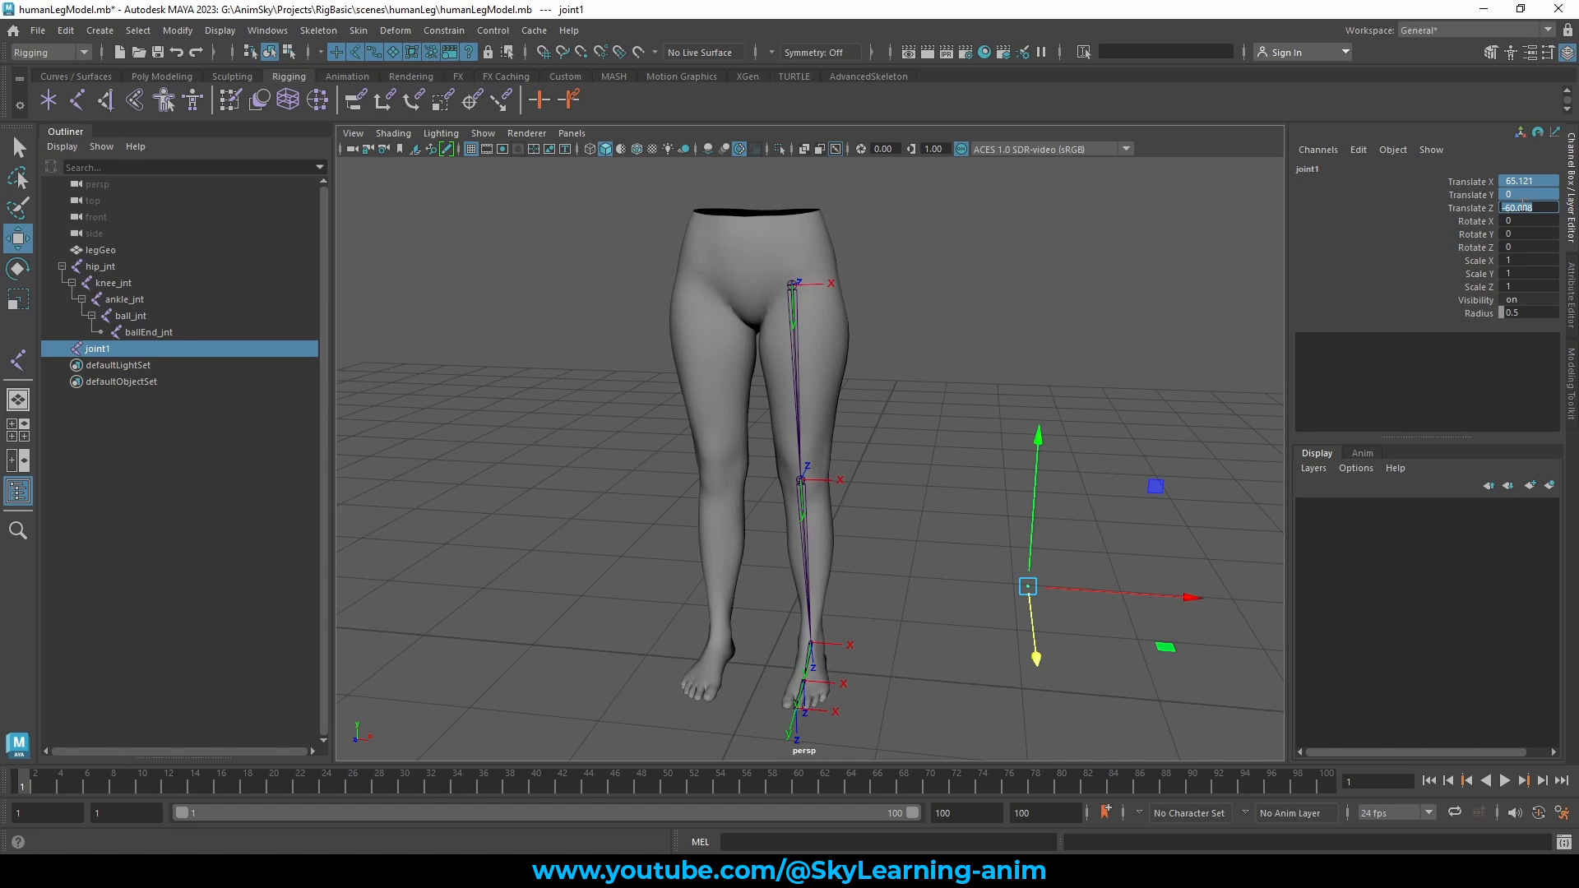
pyautogui.write('0')
pyautogui.press('Return')
# Step: Raise the new joint into the centre of the pelvis and set its Translate Y to 100
pyautogui.moveTo(764, 536); pyautogui.dragTo(779, 80)
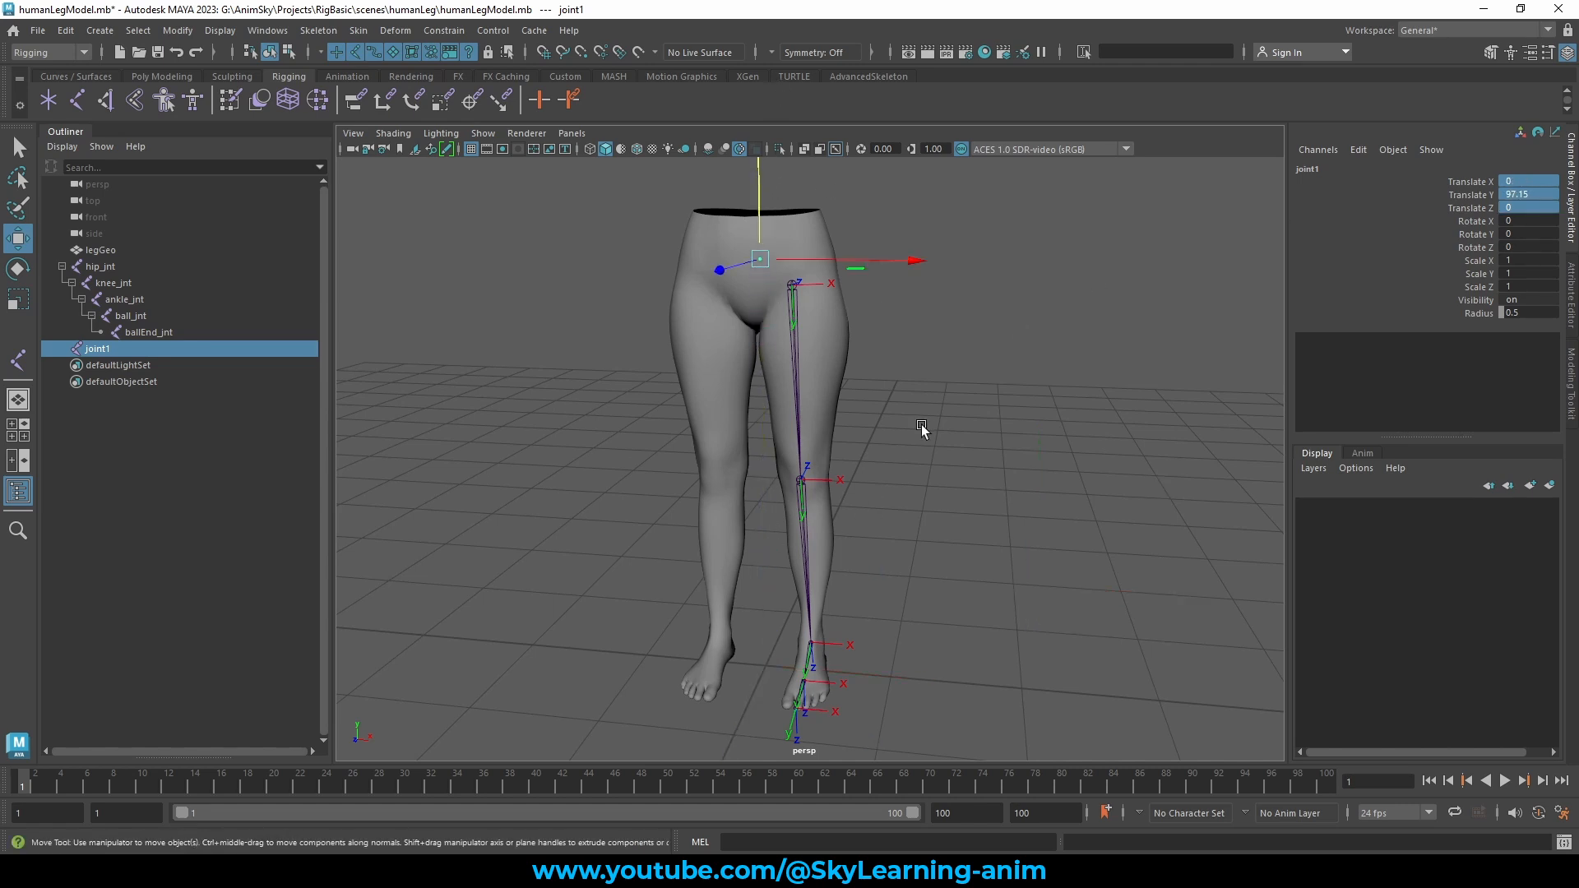
pyautogui.moveTo(922, 425)
pyautogui.keyDown('alt'); pyautogui.mouseDown()
pyautogui.moveTo(966, 403)
pyautogui.moveTo(941, 412)
pyautogui.mouseUp(); pyautogui.keyUp('alt')
pyautogui.press('space')
pyautogui.press('space')
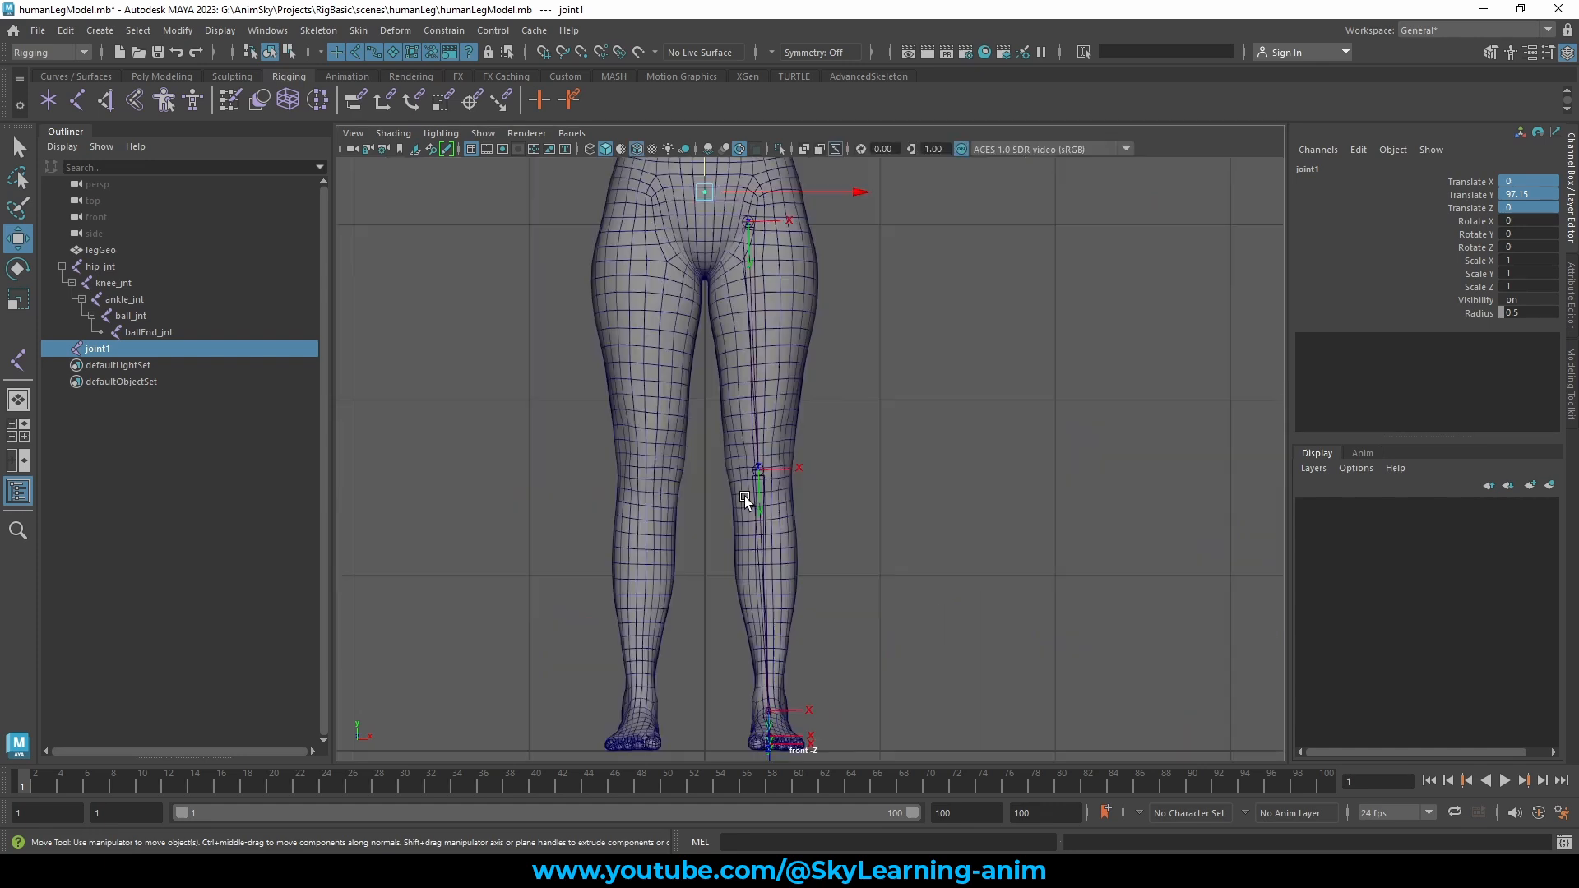
pyautogui.keyDown('alt'); pyautogui.moveTo(776, 327); pyautogui.dragTo(773, 580, button='middle'); pyautogui.keyUp('alt')
pyautogui.keyDown('alt'); pyautogui.moveTo(772, 580); pyautogui.dragTo(815, 587, button='right'); pyautogui.keyUp('alt')
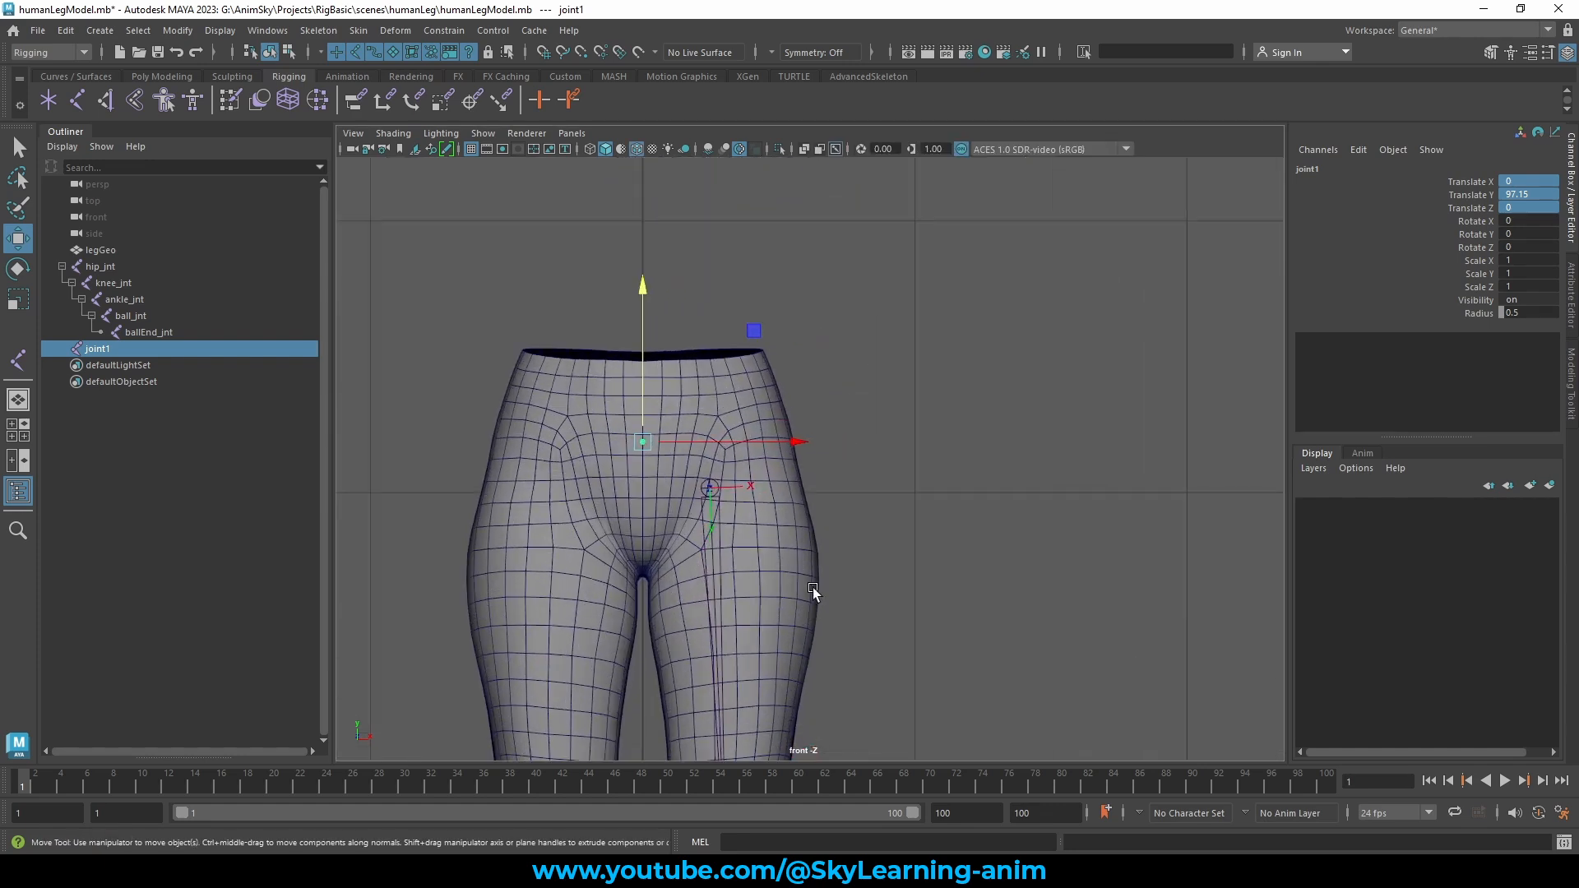
pyautogui.moveTo(1004, 431)
pyautogui.mouseDown(button='middle')
pyautogui.moveTo(1010, 457)
pyautogui.moveTo(1005, 401)
pyautogui.mouseUp(button='middle')
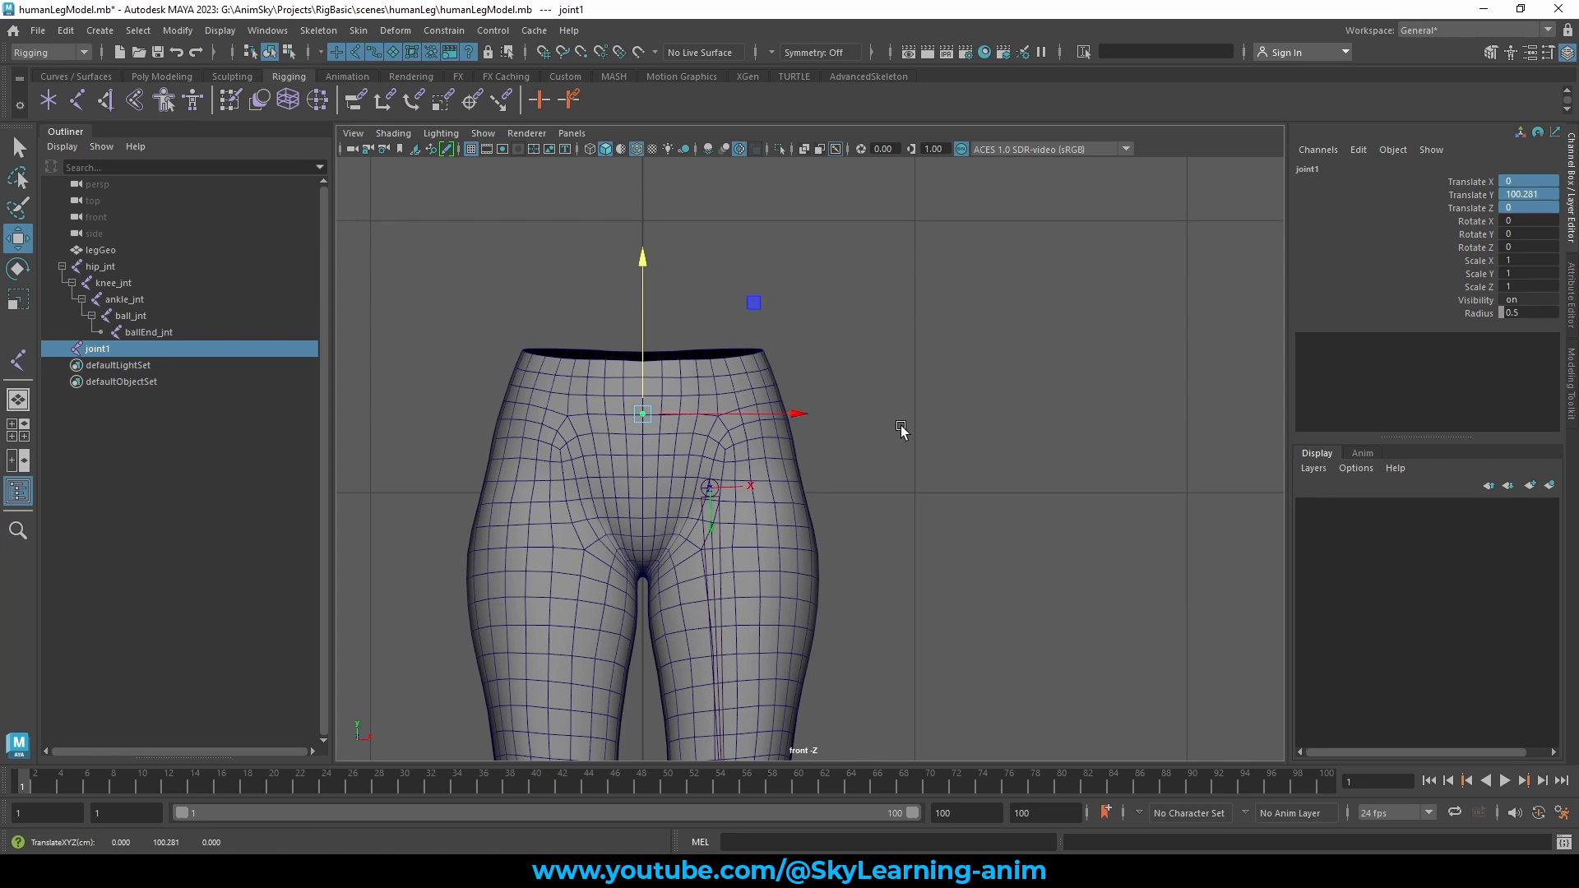
pyautogui.keyDown('alt'); pyautogui.moveTo(663, 426); pyautogui.dragTo(686, 432, button='right'); pyautogui.keyUp('alt')
pyautogui.keyDown('alt'); pyautogui.moveTo(750, 448); pyautogui.dragTo(940, 444, button='middle'); pyautogui.keyUp('alt')
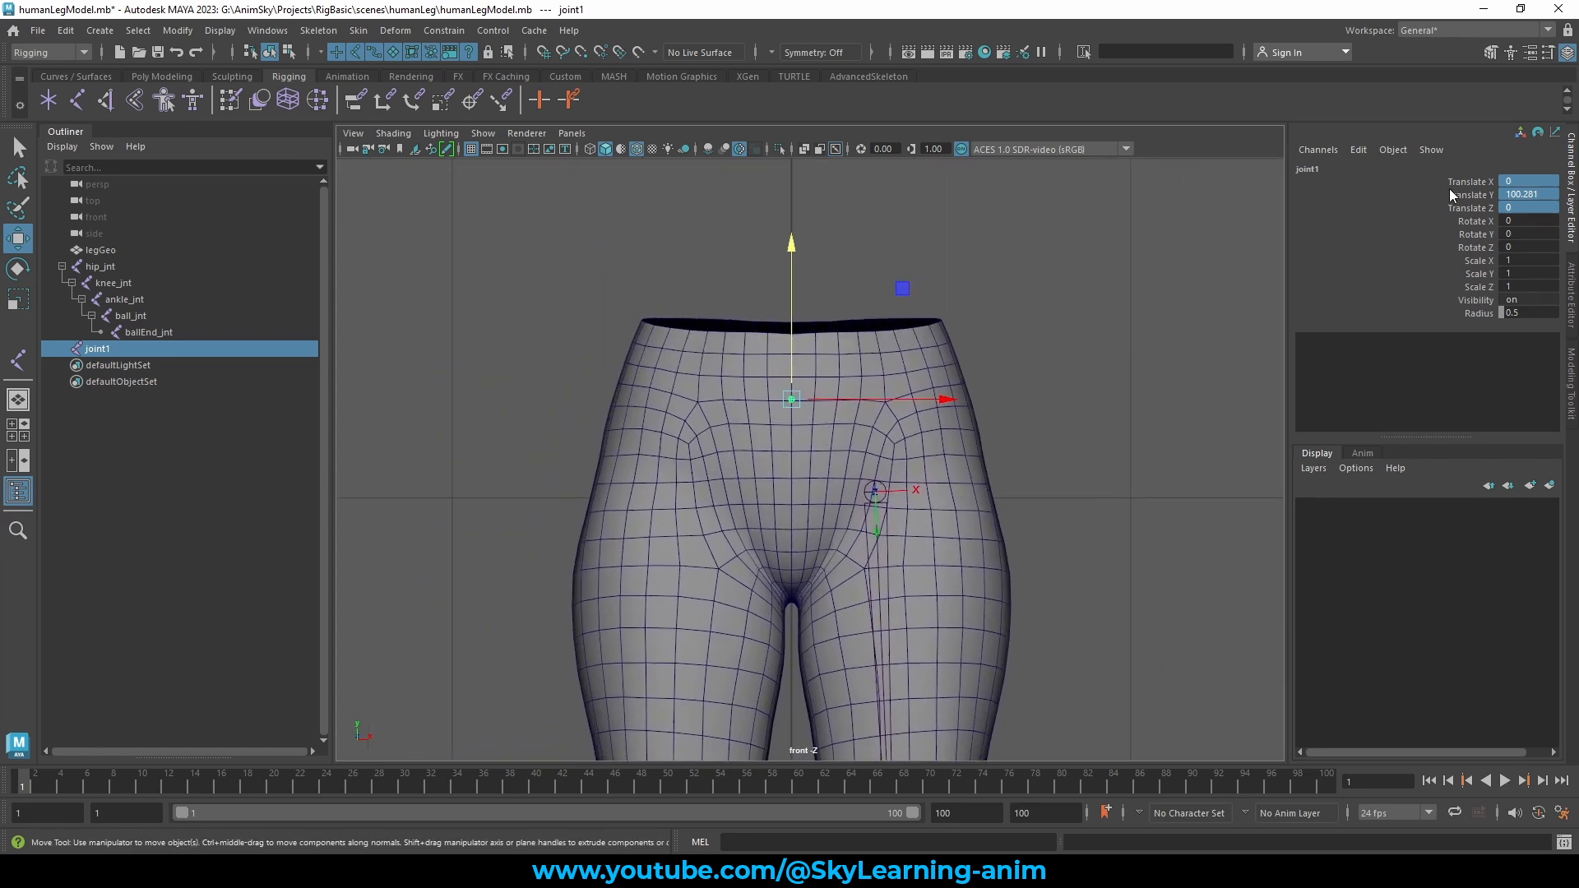
pyautogui.doubleClick(1549, 193)
pyautogui.write('100')
pyautogui.press('Return')
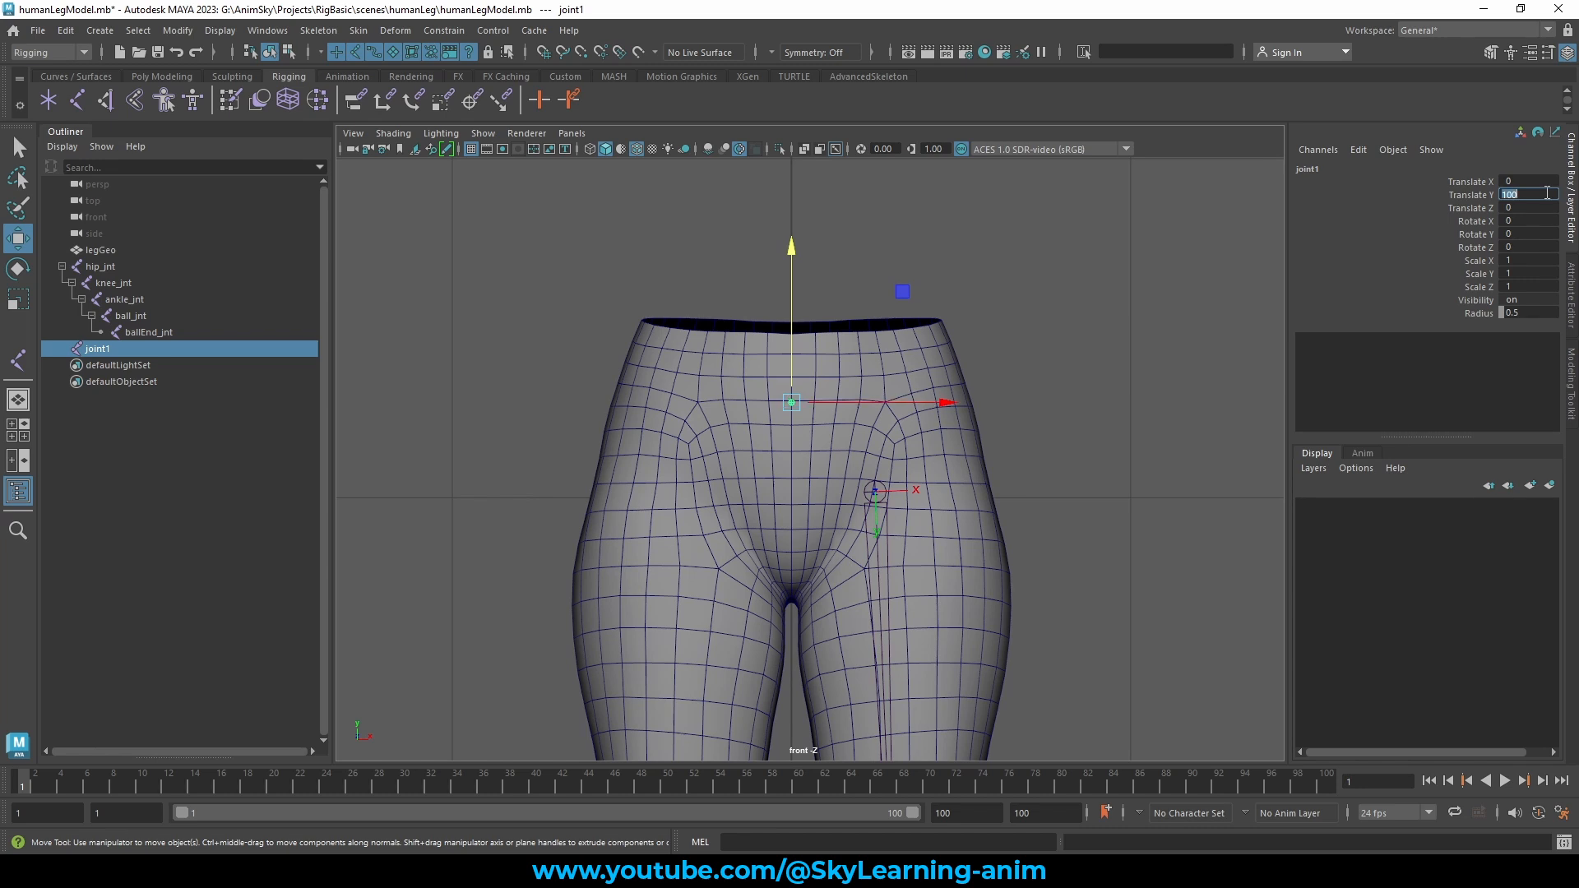
# Step: Rename the new pelvis joint to root_jnt
pyautogui.doubleClick(187, 348)
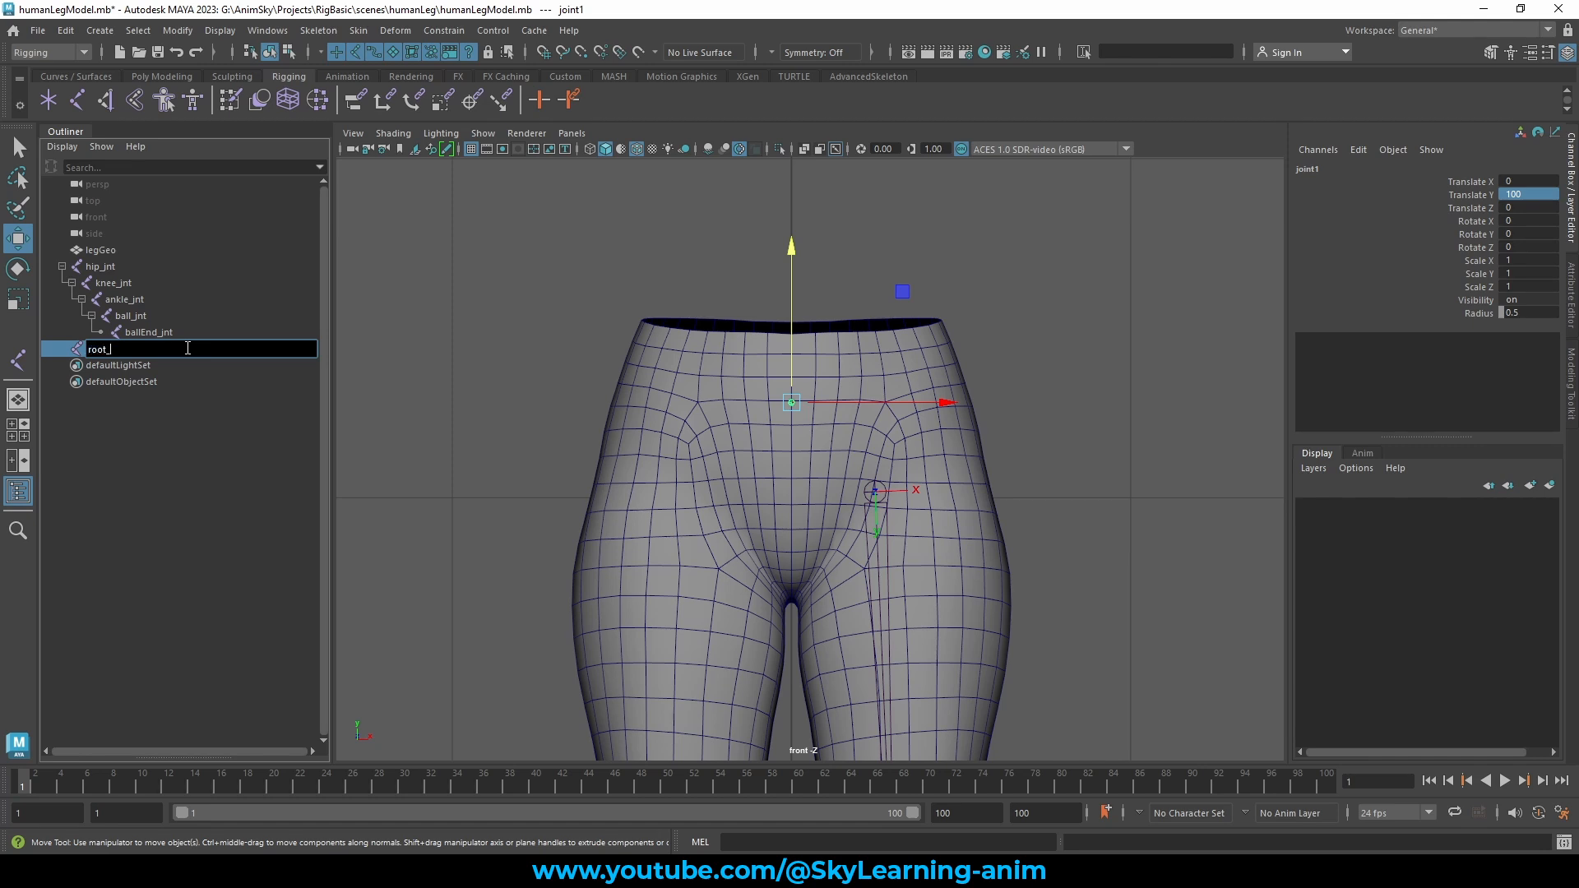
pyautogui.press('Return')
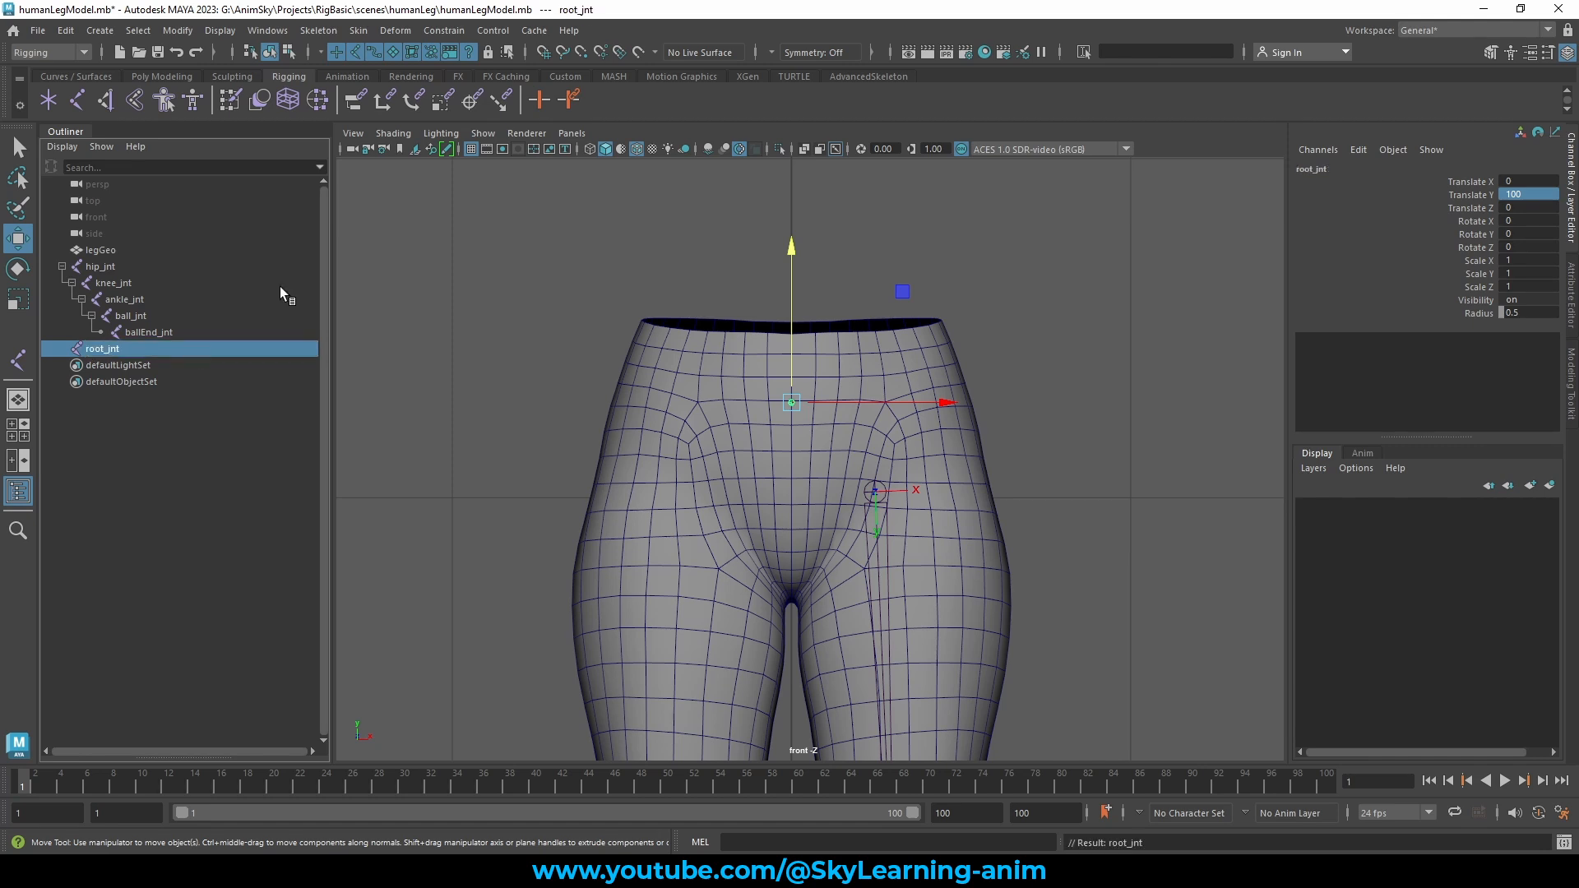
pyautogui.click(398, 284)
pyautogui.click(150, 353)
# Step: Examine the root joint's position inside the pelvis relative to the hip joint in the perspective view
pyautogui.press('space')
pyautogui.press('space')
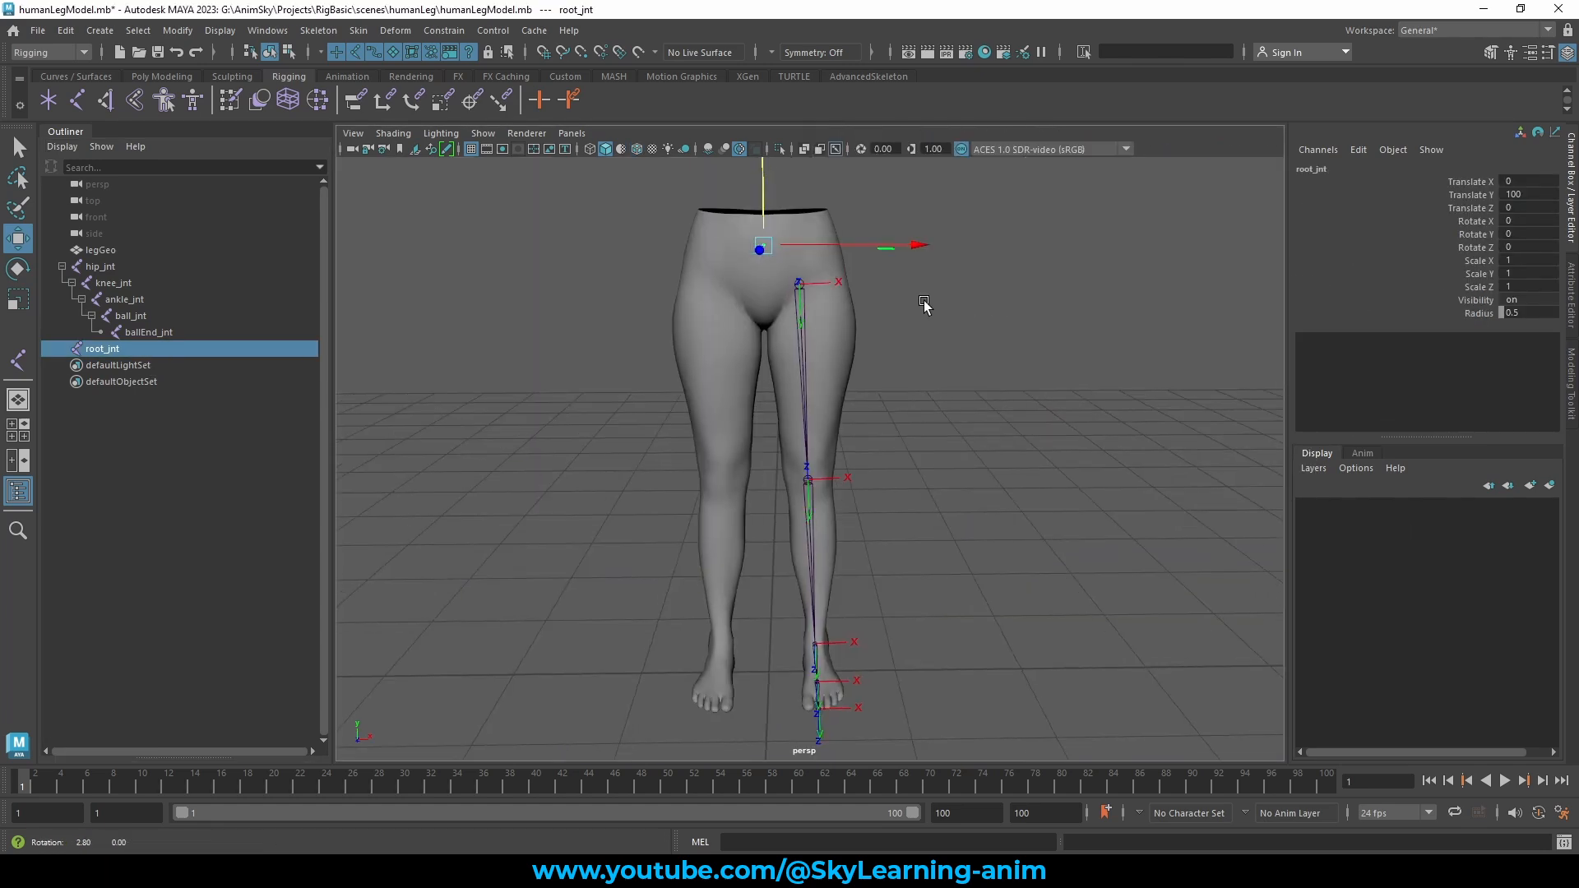
pyautogui.keyDown('alt'); pyautogui.moveTo(971, 289); pyautogui.dragTo(913, 284); pyautogui.keyUp('alt')
pyautogui.keyDown('alt'); pyautogui.moveTo(913, 284); pyautogui.dragTo(891, 493, button='middle'); pyautogui.keyUp('alt')
pyautogui.scroll(4, 1082, 455)
pyautogui.keyDown('alt'); pyautogui.moveTo(1082, 455); pyautogui.dragTo(991, 447); pyautogui.keyUp('alt')
pyautogui.click(955, 370)
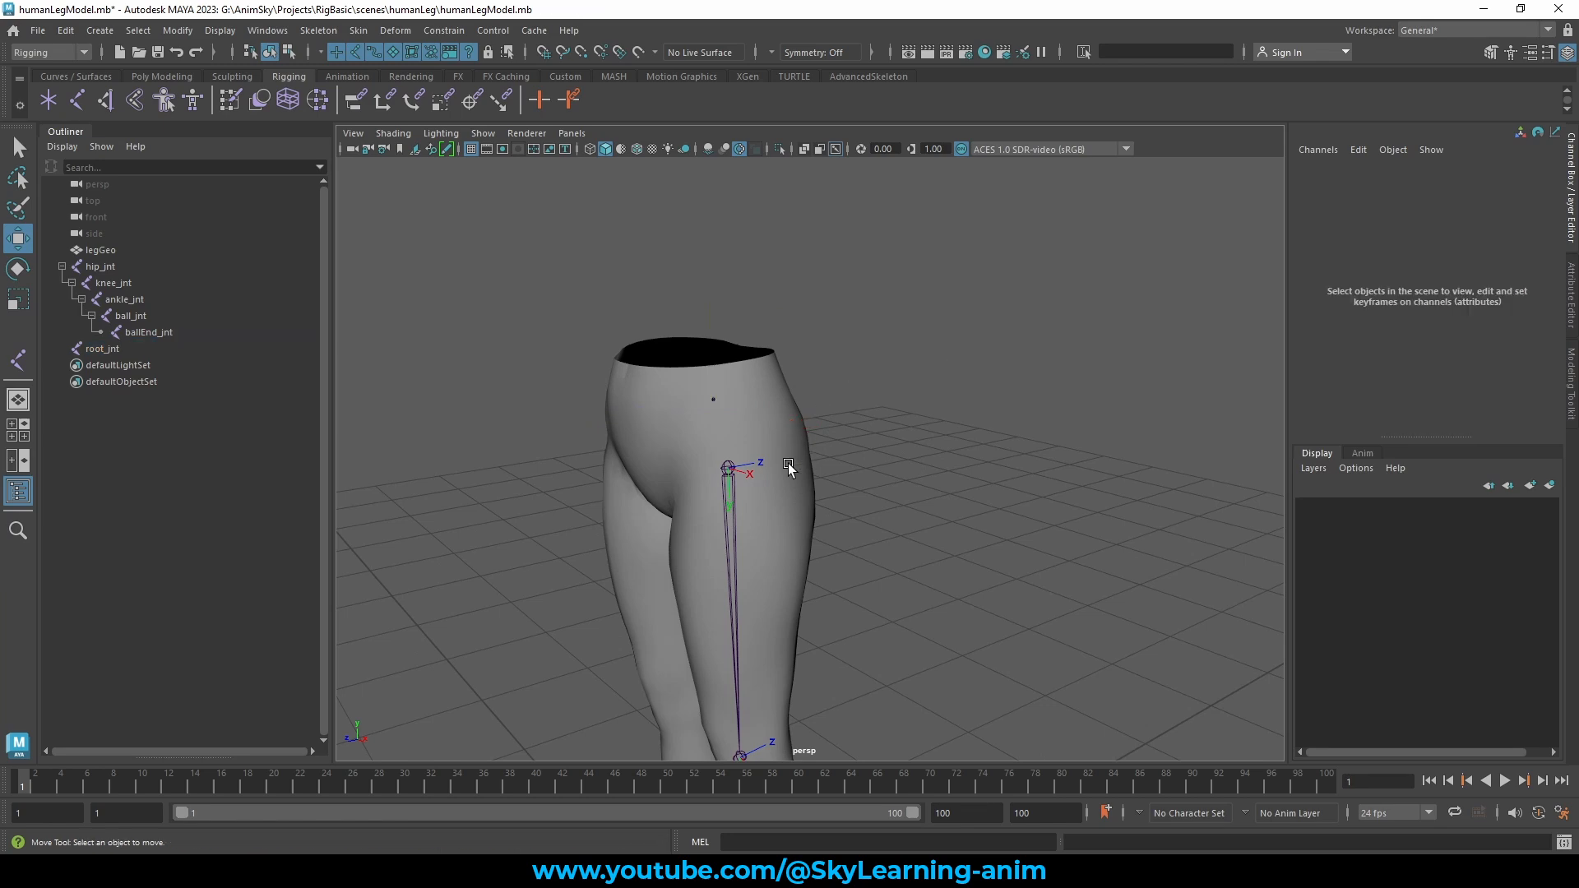
# Step: Move the root joint forward along Z in the side view until it lines up above the hip joint
pyautogui.keyDown('alt'); pyautogui.moveTo(793, 469); pyautogui.dragTo(765, 407); pyautogui.keyUp('alt')
pyautogui.click(764, 405)
pyautogui.press('space')
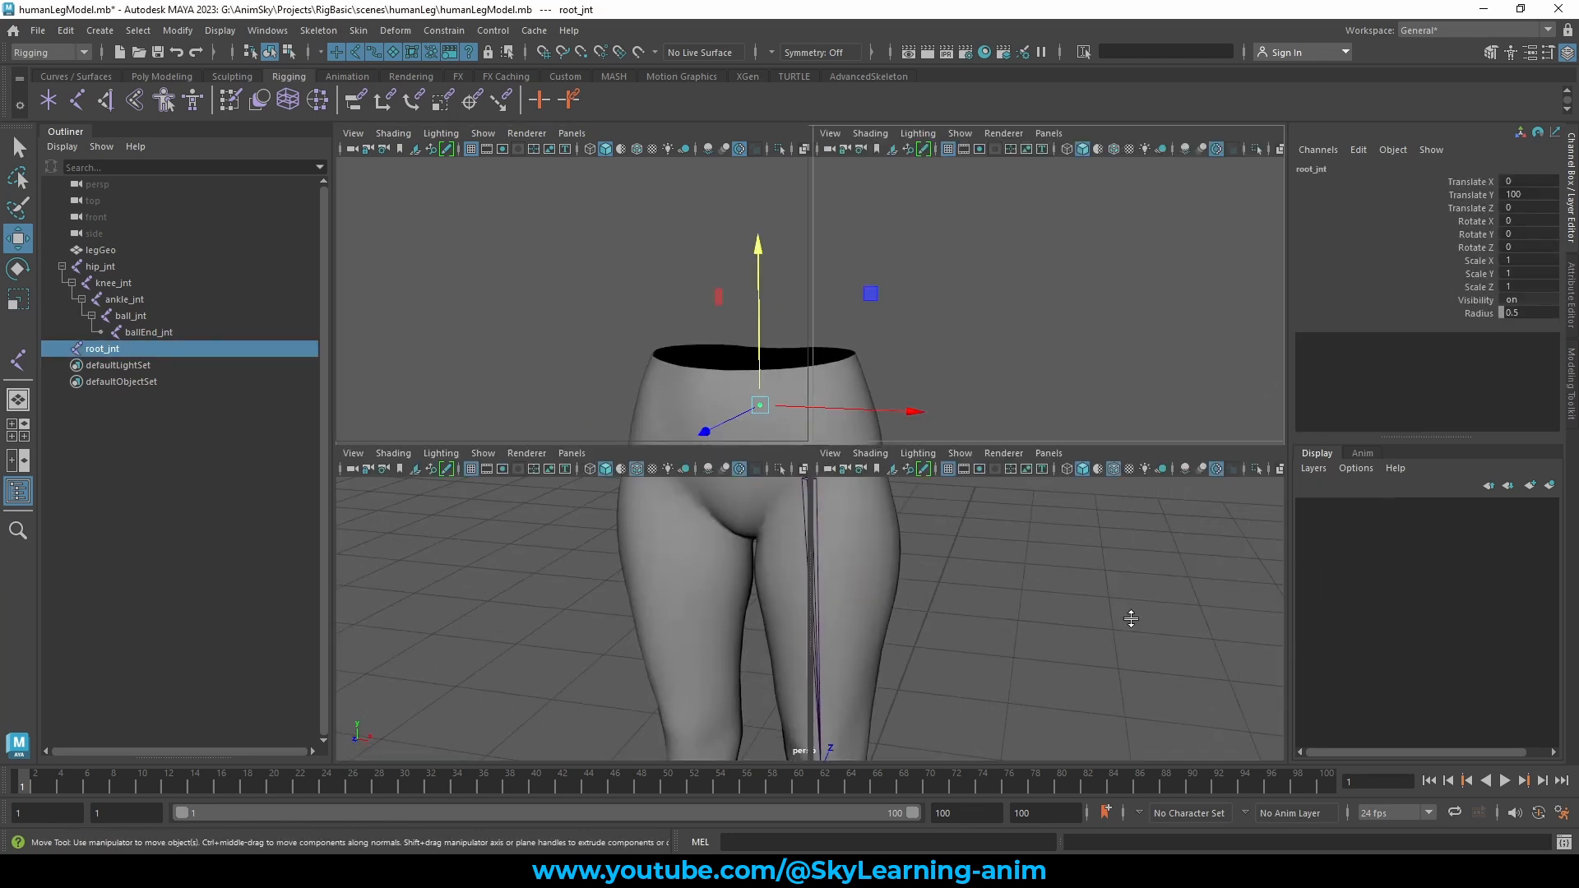
pyautogui.press('space')
pyautogui.press('f')
pyautogui.scroll(-10, 955, 483)
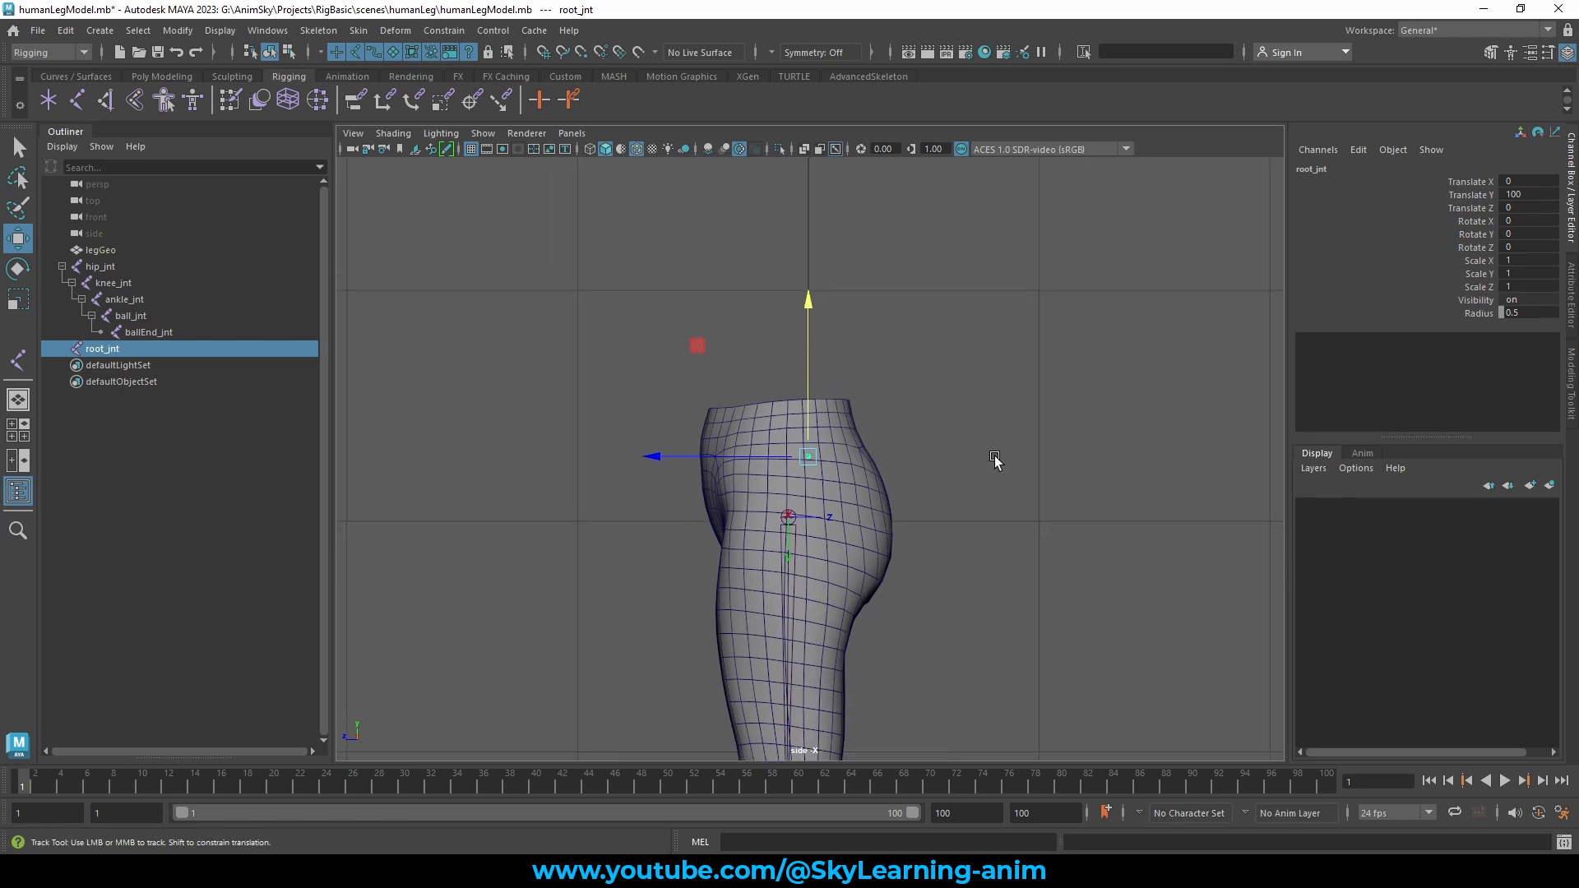
pyautogui.scroll(-2, 679, 443)
pyautogui.moveTo(654, 427); pyautogui.dragTo(634, 426)
pyautogui.click(588, 337)
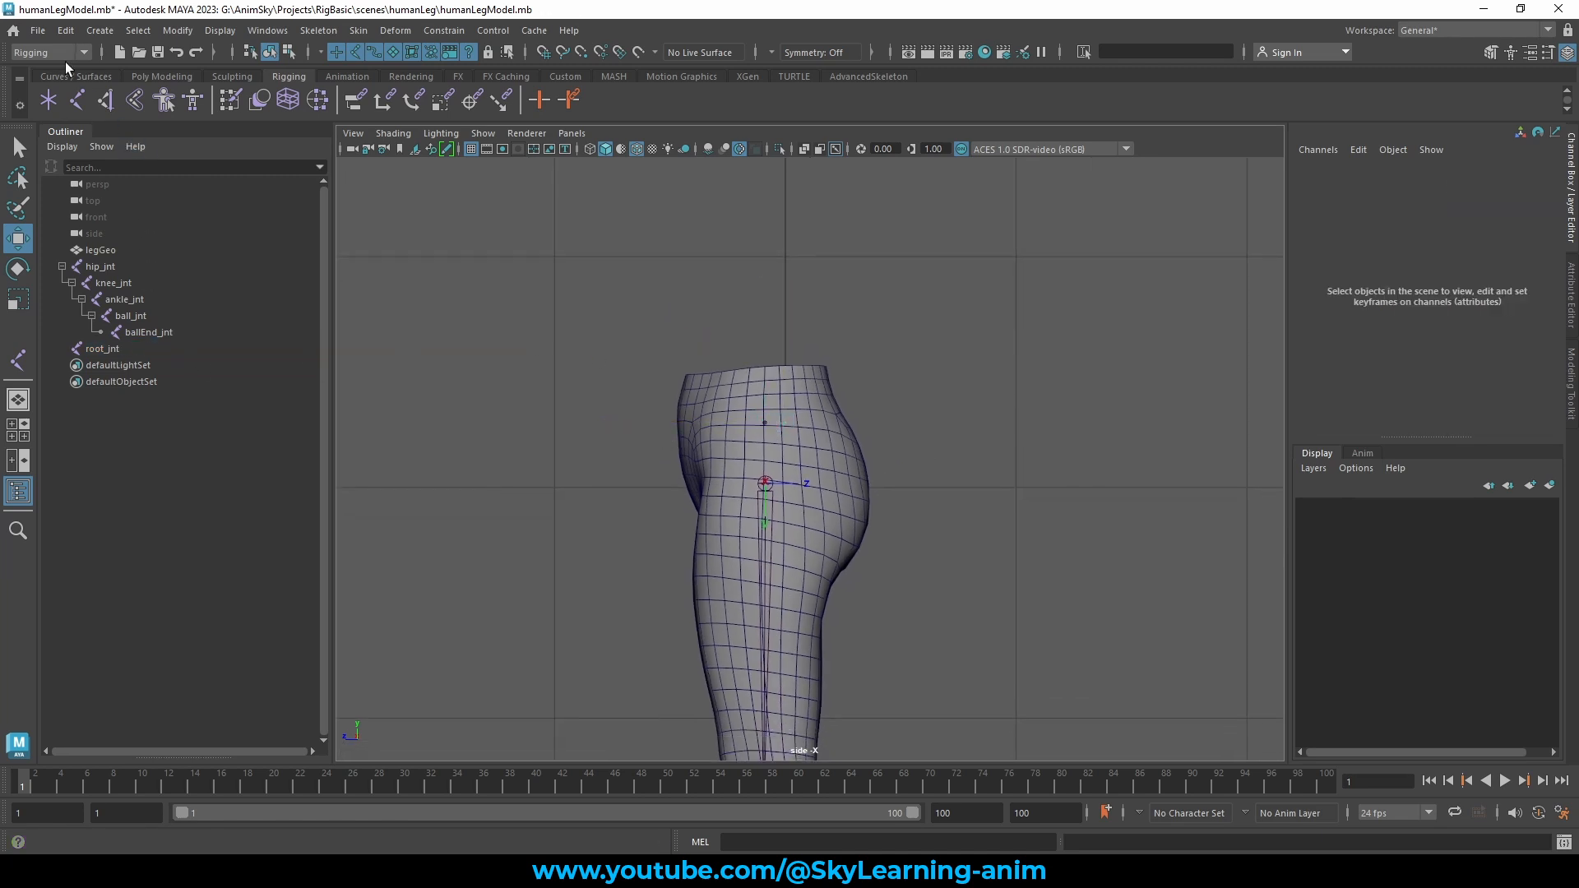
# Step: Draw a five-joint spine chain in the side view, starting just above the root joint and curving upward beyond the waist
pyautogui.click(77, 100)
pyautogui.keyDown('alt'); pyautogui.moveTo(880, 432); pyautogui.dragTo(843, 593, button='middle'); pyautogui.keyUp('alt')
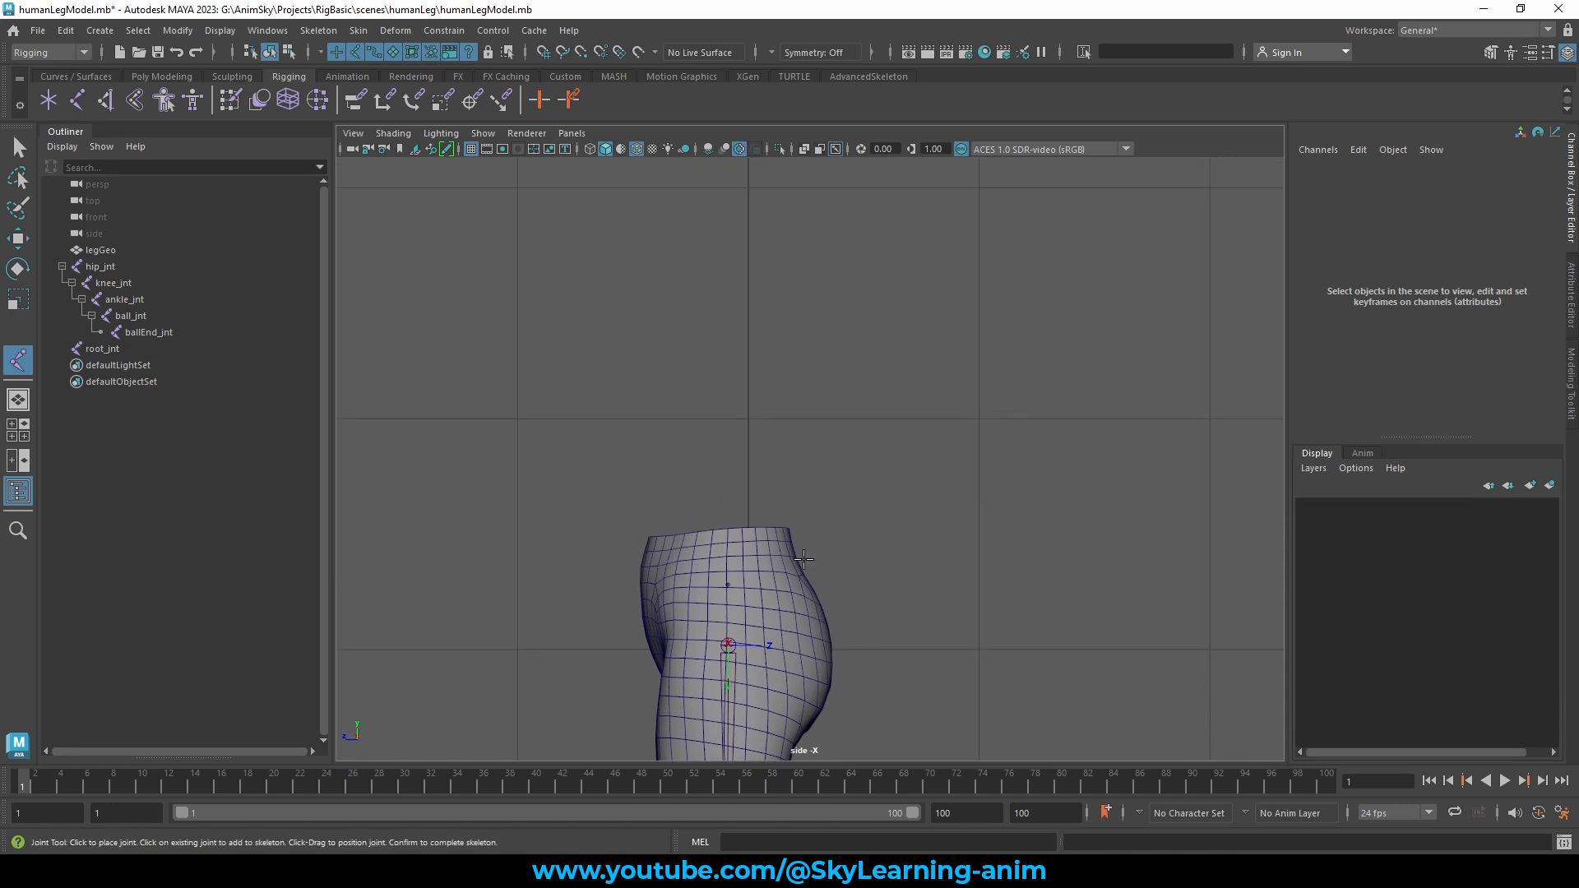
pyautogui.click(734, 567)
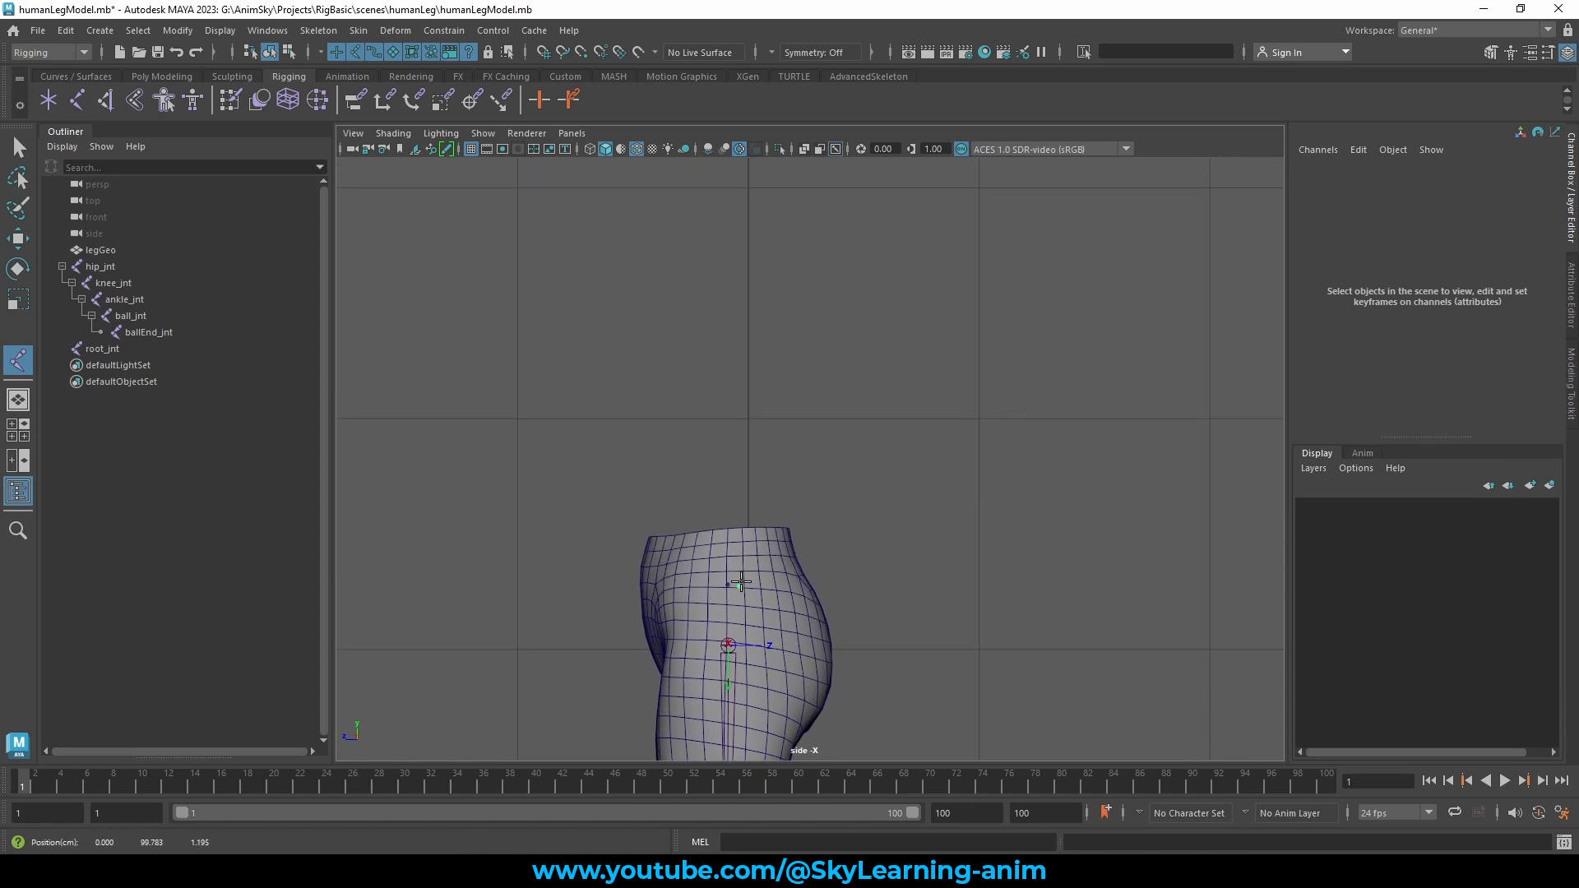
pyautogui.moveTo(699, 485); pyautogui.dragTo(714, 444)
pyautogui.keyDown('alt'); pyautogui.moveTo(749, 409); pyautogui.dragTo(690, 458, button='middle'); pyautogui.keyUp('alt')
pyautogui.click(672, 422)
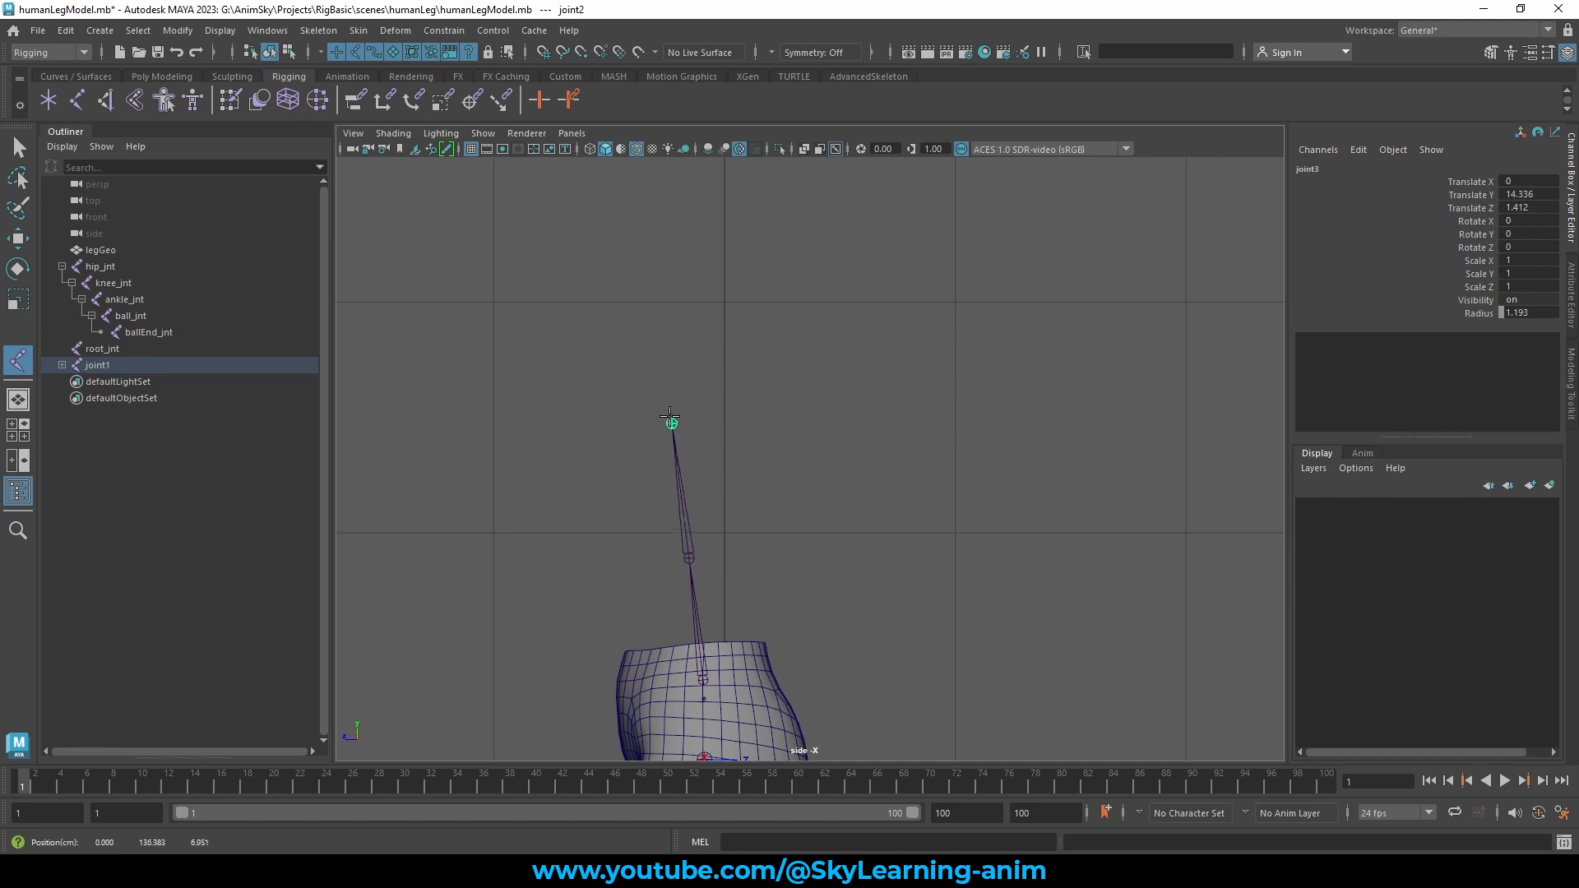
pyautogui.moveTo(672, 420); pyautogui.dragTo(680, 441)
pyautogui.moveTo(701, 350); pyautogui.dragTo(713, 239)
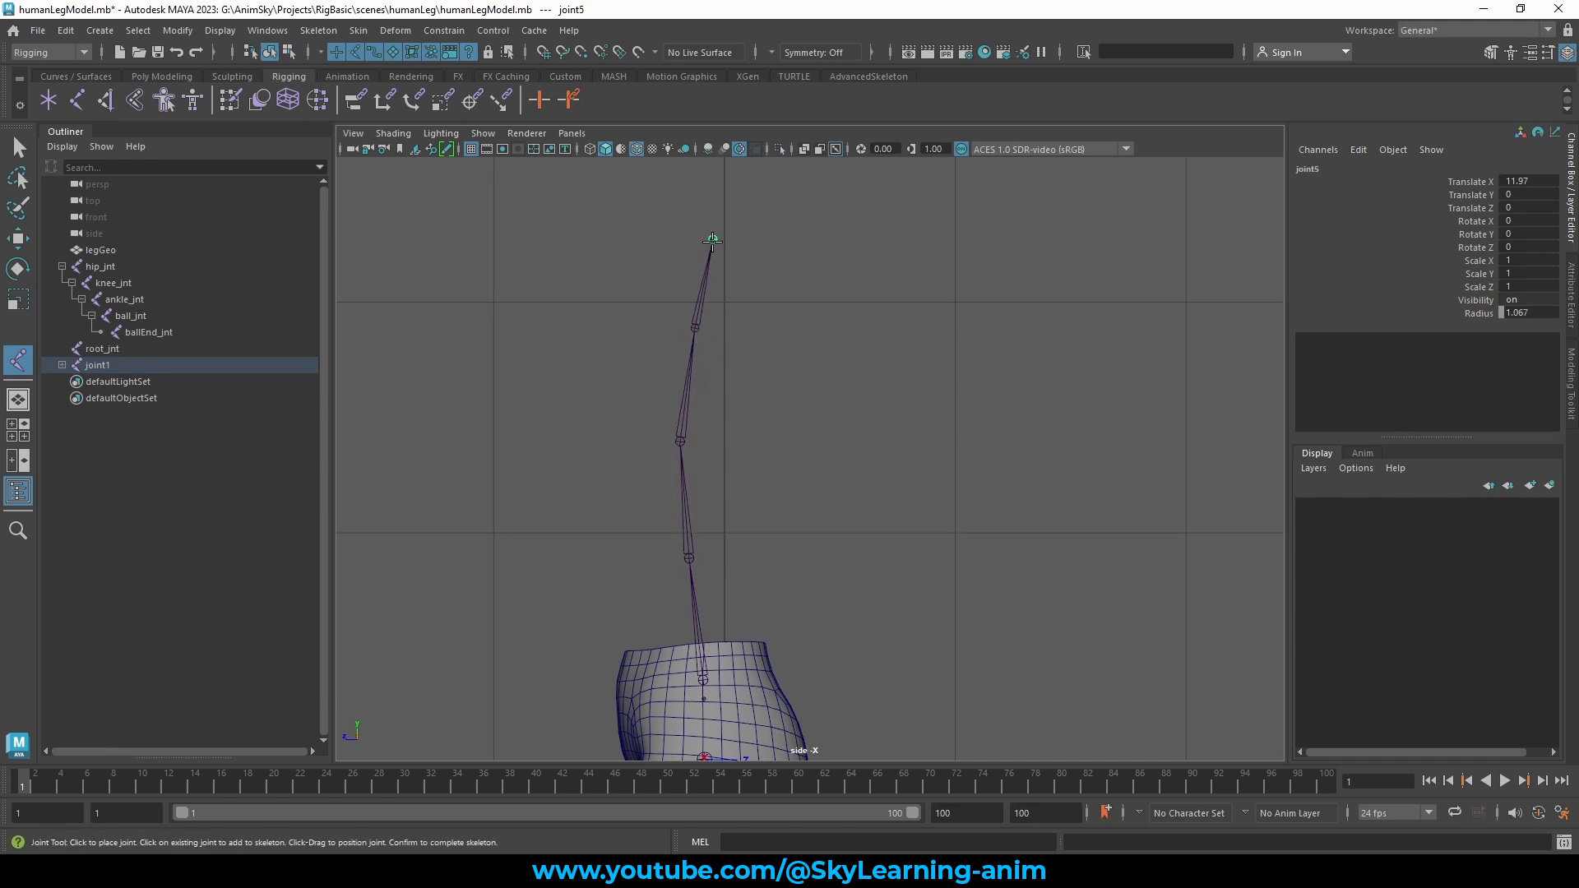
pyautogui.press('Return')
# Step: Parent the new spine chain to root_jnt
pyautogui.press('w')
pyautogui.press('space')
pyautogui.press('space')
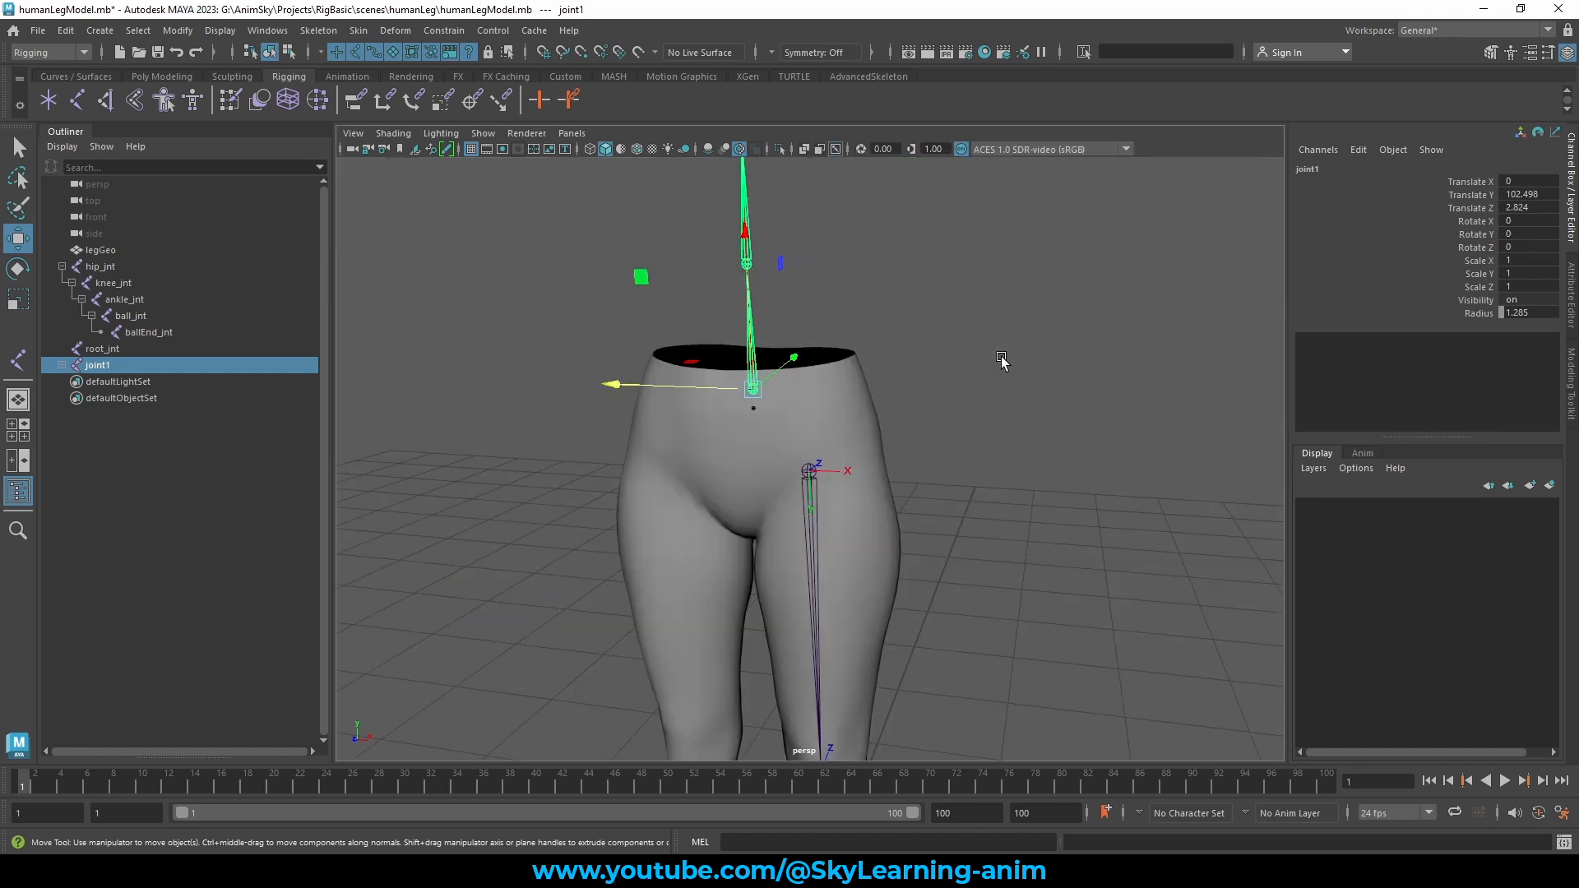
pyautogui.keyDown('alt'); pyautogui.moveTo(884, 421); pyautogui.dragTo(792, 446); pyautogui.keyUp('alt')
pyautogui.scroll(3, 791, 446)
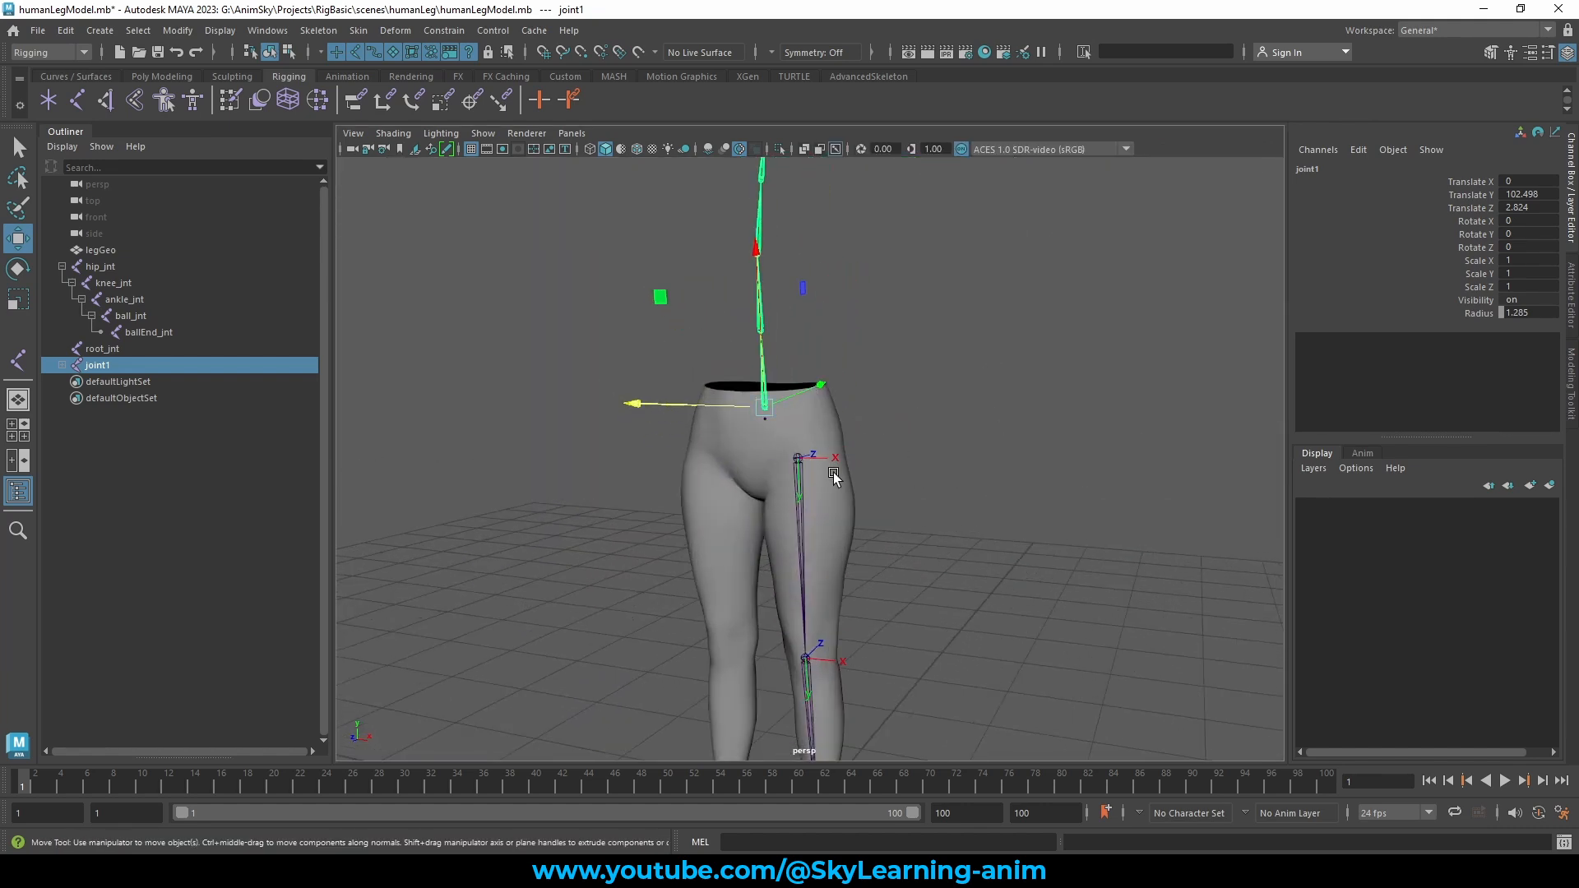
pyautogui.press('q')
pyautogui.keyDown('shift'); pyautogui.click(764, 417); pyautogui.keyUp('shift')
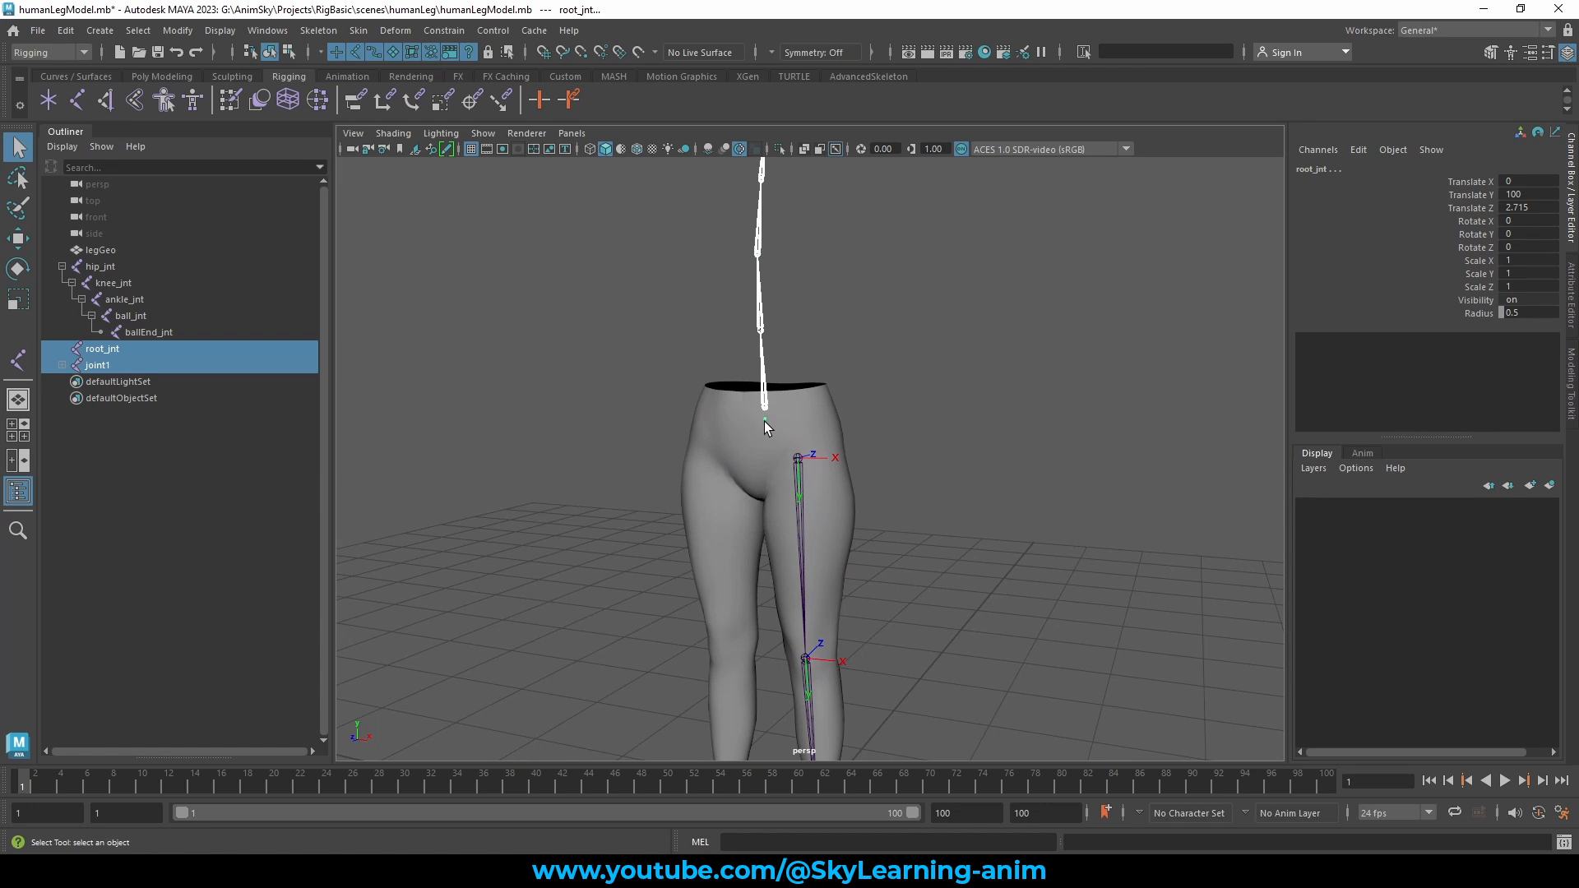
pyautogui.press('p')
# Step: Parent hip_jnt with its leg chain to root_jnt
pyautogui.click(797, 461)
pyautogui.keyDown('shift'); pyautogui.click(765, 422); pyautogui.keyUp('shift')
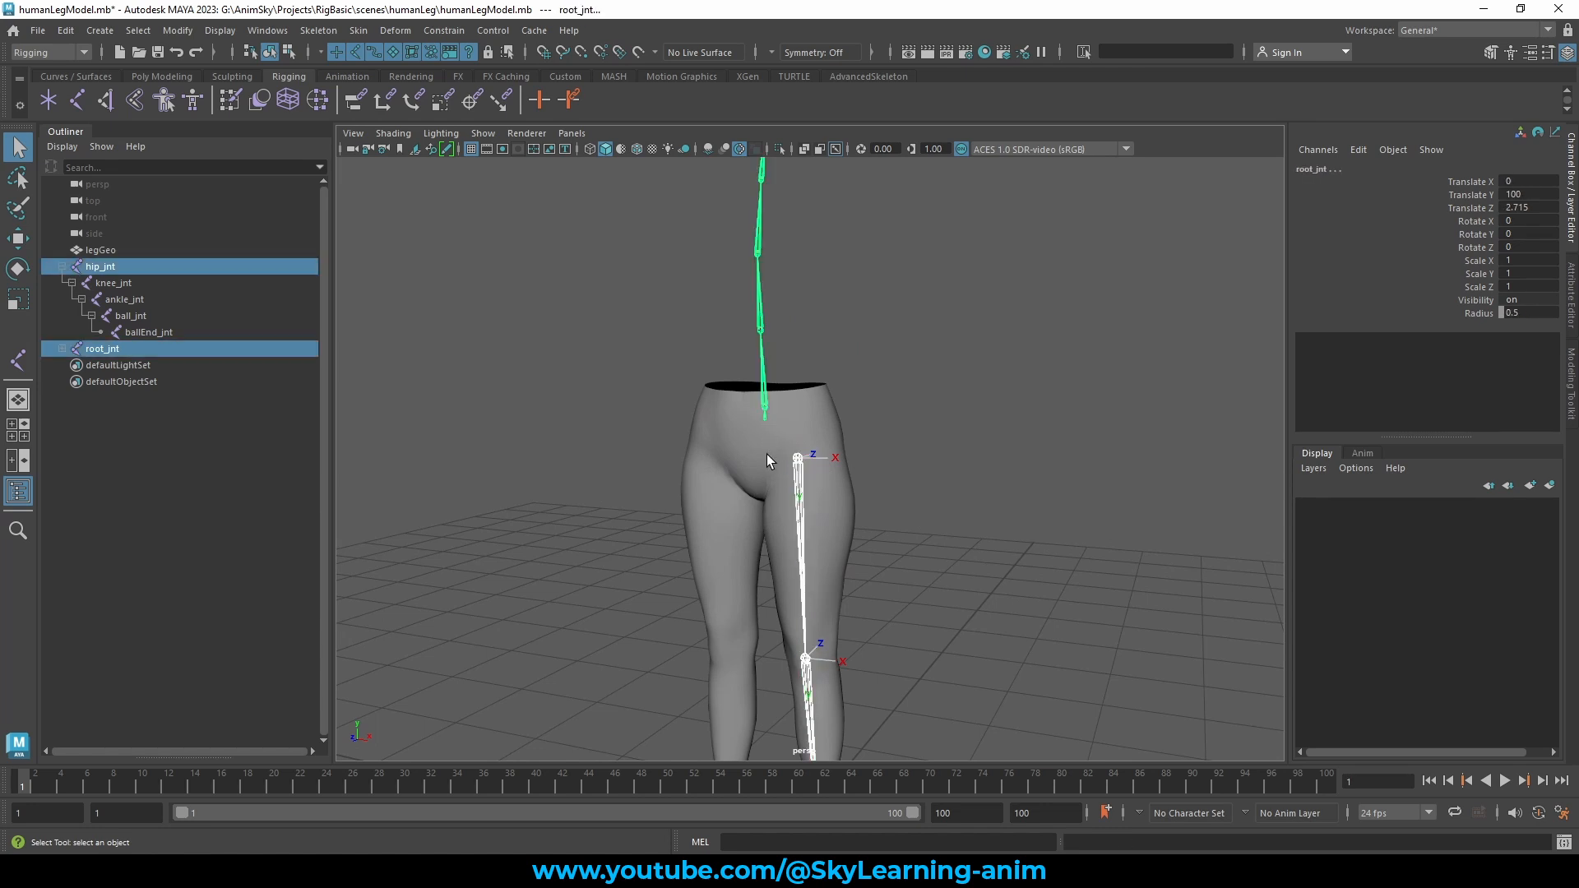
pyautogui.press('p')
# Step: Delete the spine chain above the pelvis, keeping the root joint and the leg chain
pyautogui.click(954, 426)
pyautogui.keyDown('alt'); pyautogui.moveTo(954, 426); pyautogui.dragTo(778, 392); pyautogui.keyUp('alt')
pyautogui.scroll(-4, 946, 428)
pyautogui.click(761, 413)
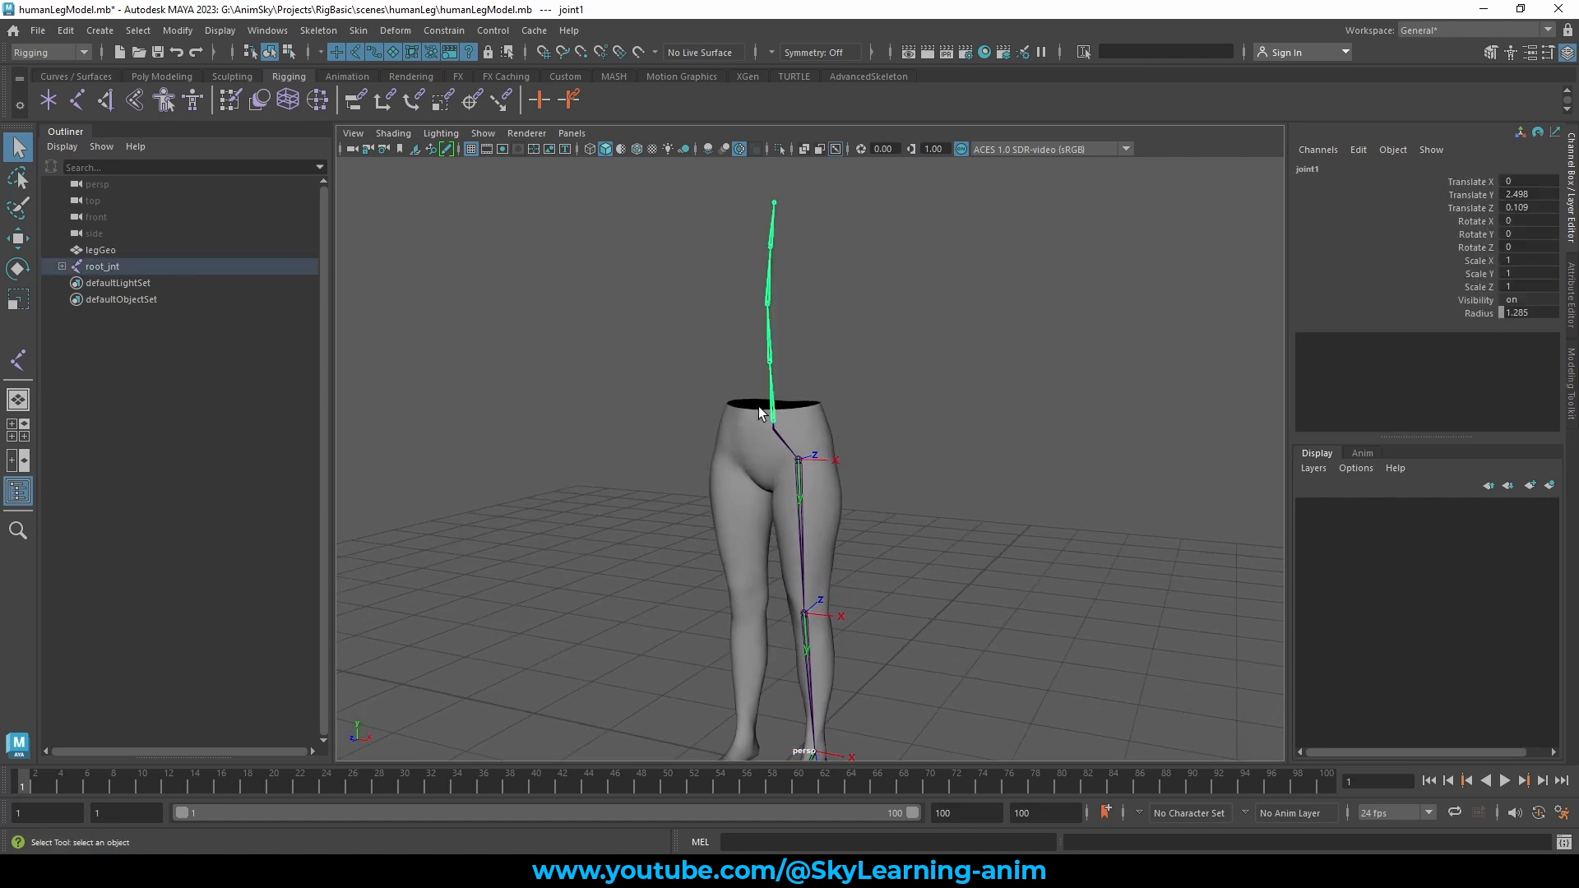
pyautogui.click(857, 451)
# Step: Hide the local rotation axes on all leg joints from hip_jnt to ballEnd_jnt
pyautogui.keyDown('alt'); pyautogui.moveTo(862, 453); pyautogui.dragTo(913, 315, button='middle'); pyautogui.keyUp('alt')
pyautogui.scroll(4, 927, 486)
pyautogui.keyDown('alt'); pyautogui.moveTo(927, 480); pyautogui.dragTo(934, 509, button='middle'); pyautogui.keyUp('alt')
pyautogui.moveTo(856, 420)
pyautogui.keyDown('alt'); pyautogui.mouseDown()
pyautogui.moveTo(910, 412)
pyautogui.moveTo(770, 416)
pyautogui.moveTo(910, 412)
pyautogui.moveTo(893, 417)
pyautogui.moveTo(902, 432)
pyautogui.moveTo(834, 426)
pyautogui.mouseUp(); pyautogui.keyUp('alt')
pyautogui.click(828, 398)
pyautogui.scroll(2, 901, 433)
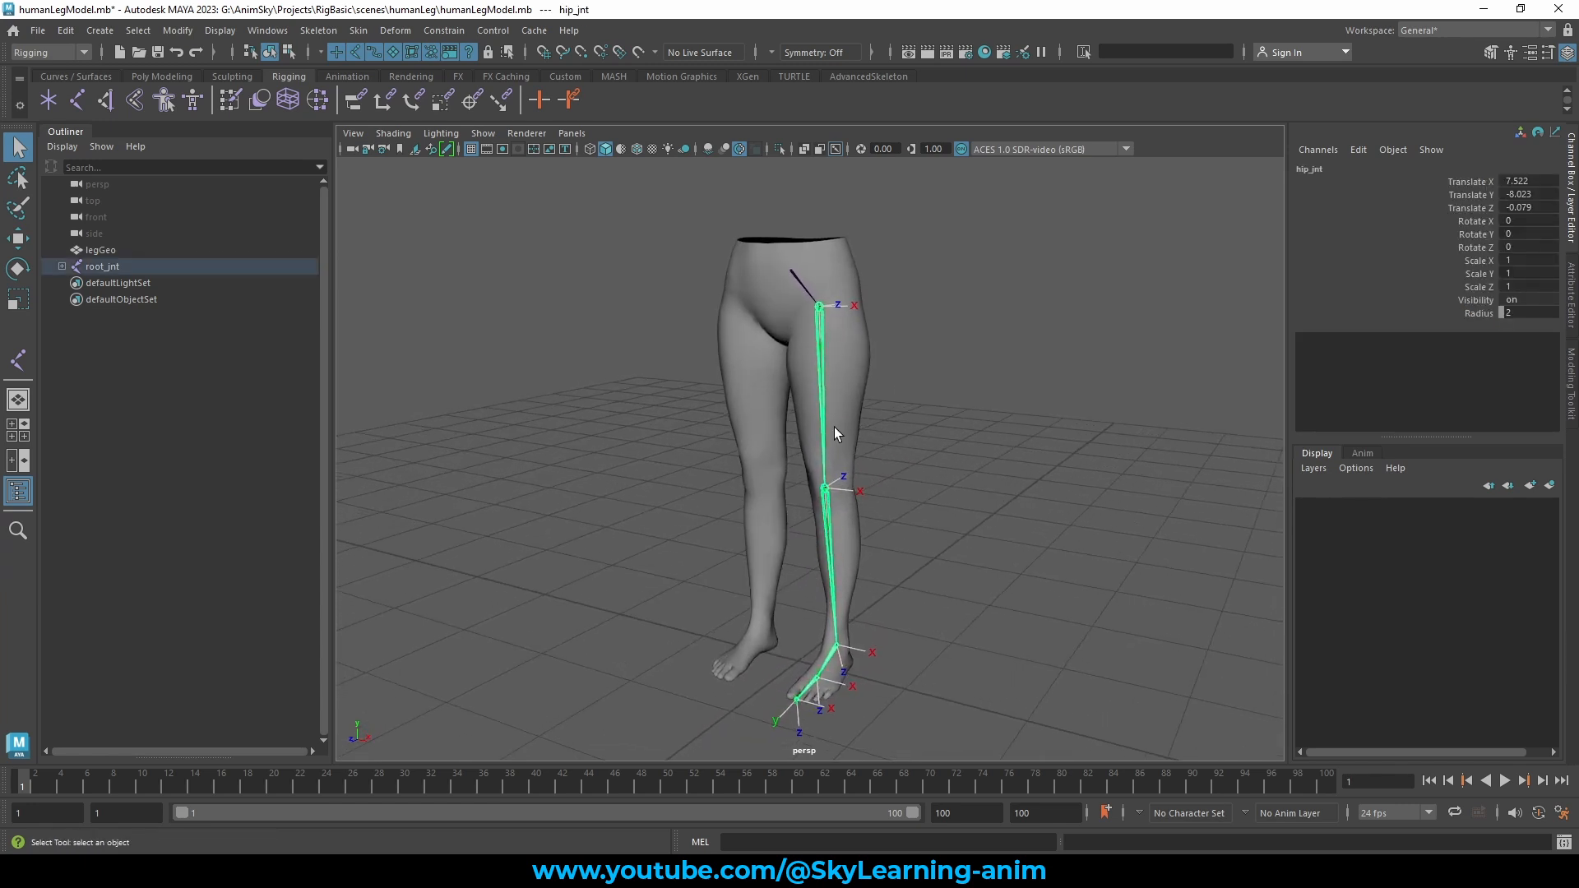
pyautogui.keyDown('shift'); pyautogui.click(832, 568); pyautogui.keyUp('shift')
pyautogui.click(821, 358)
pyautogui.click(62, 266)
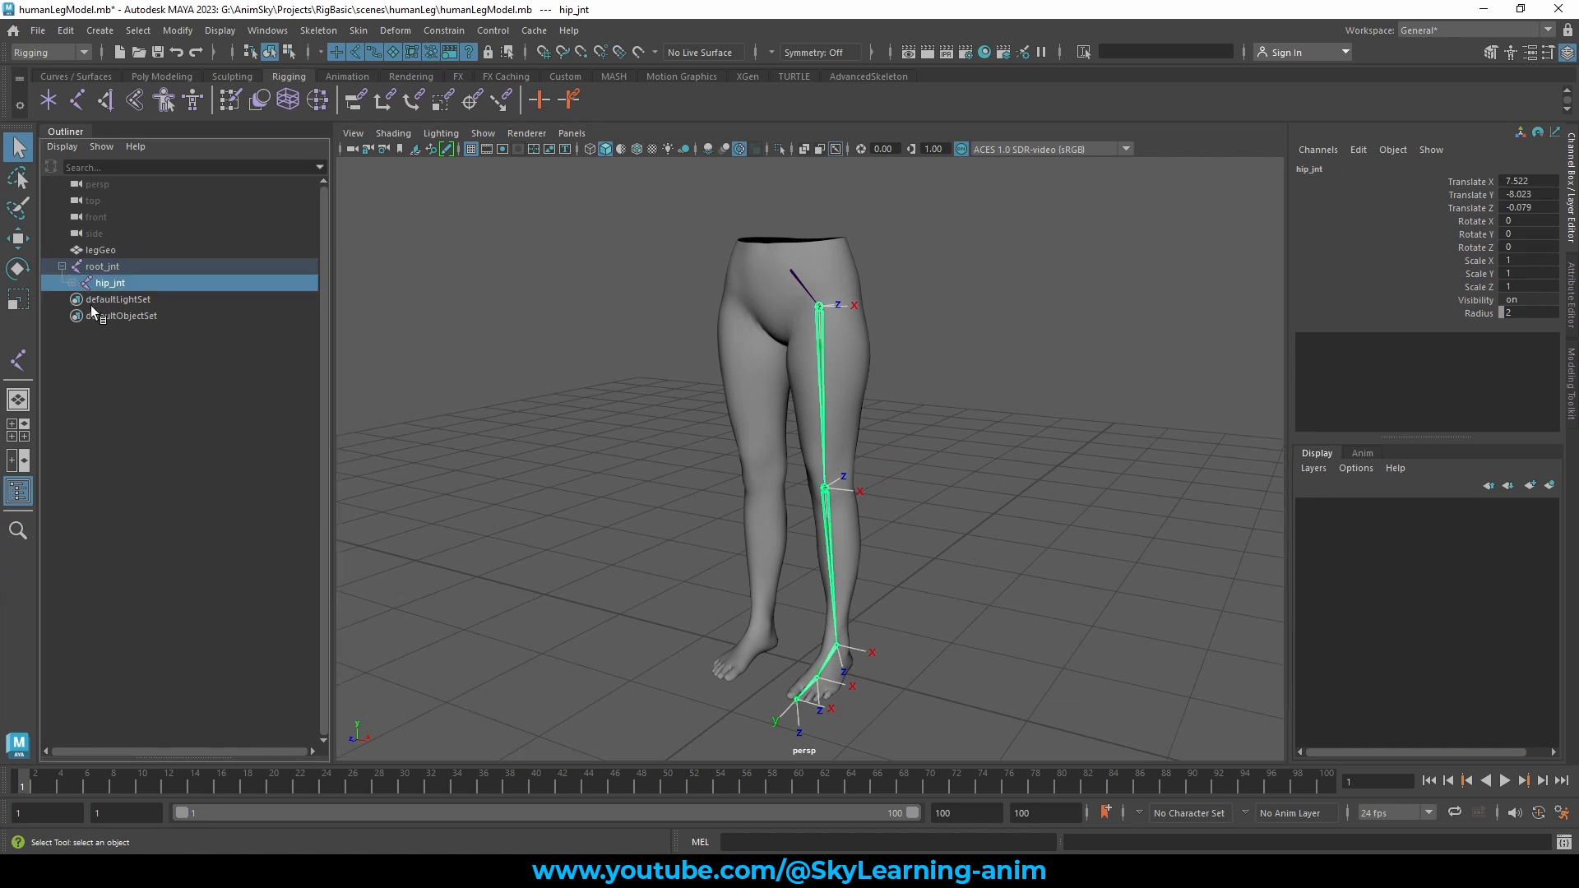
pyautogui.keyDown('shift'); pyautogui.click(70, 283); pyautogui.keyUp('shift')
pyautogui.keyDown('shift'); pyautogui.click(174, 347); pyautogui.keyUp('shift')
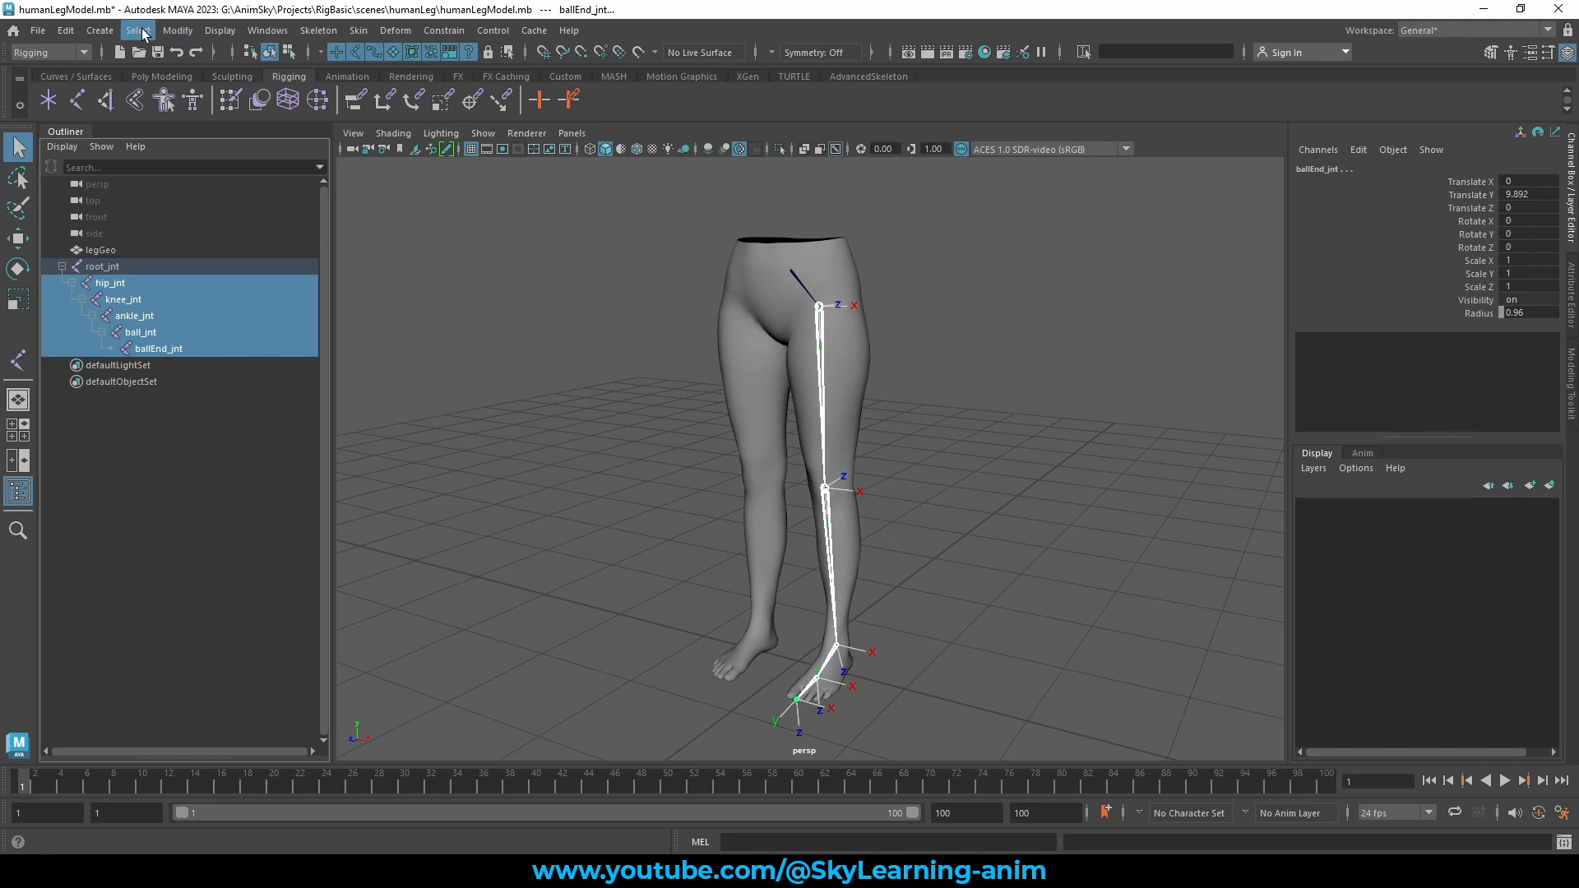
pyautogui.click(216, 33)
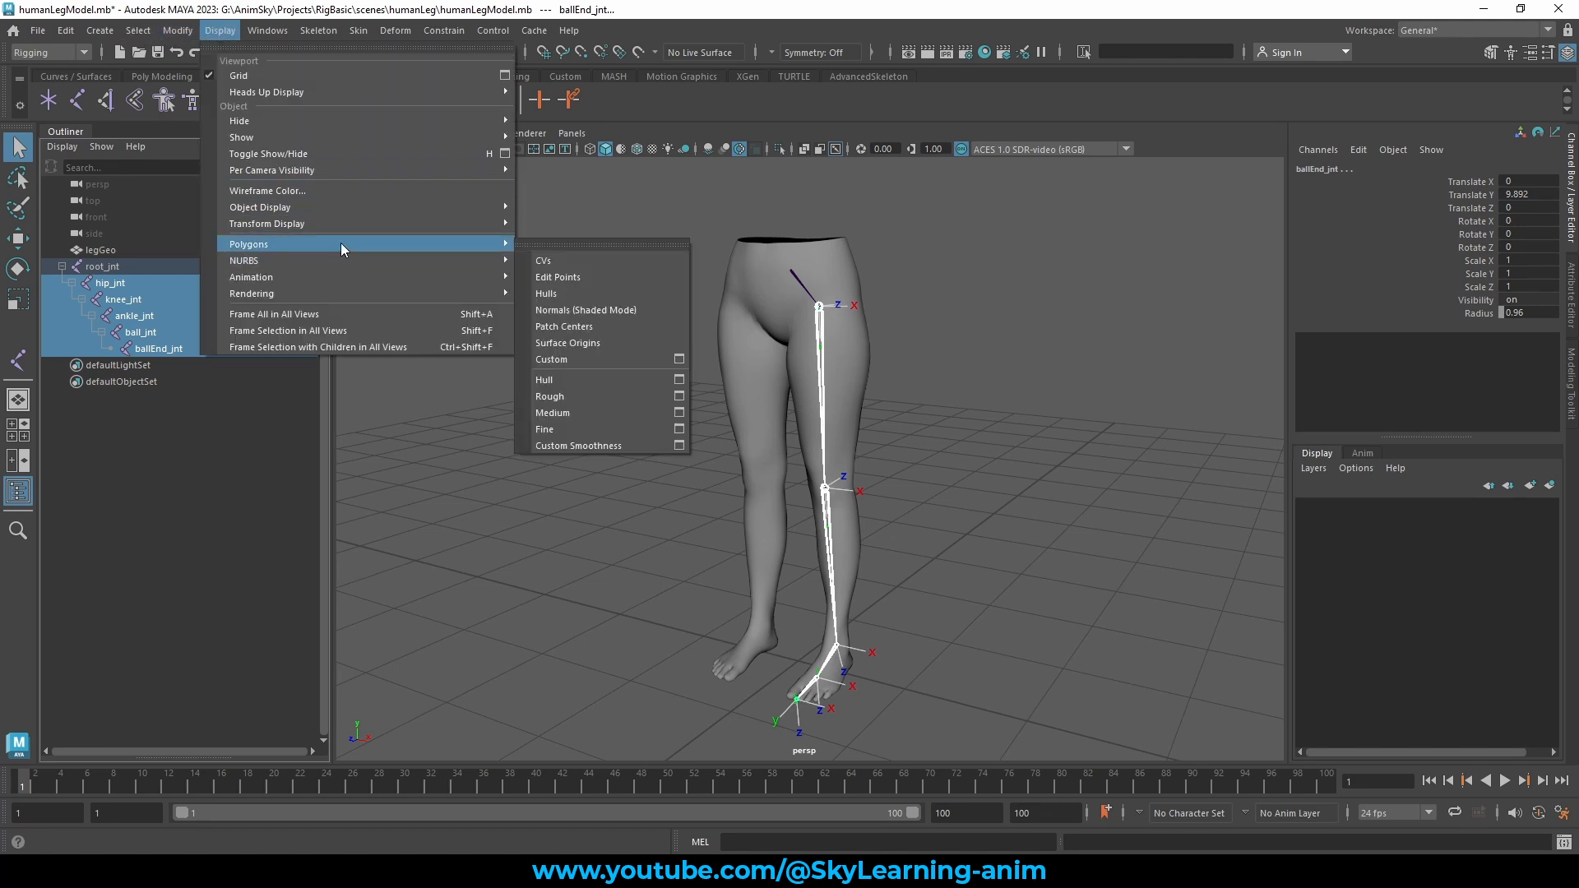
pyautogui.moveTo(353, 224)
pyautogui.click(568, 223)
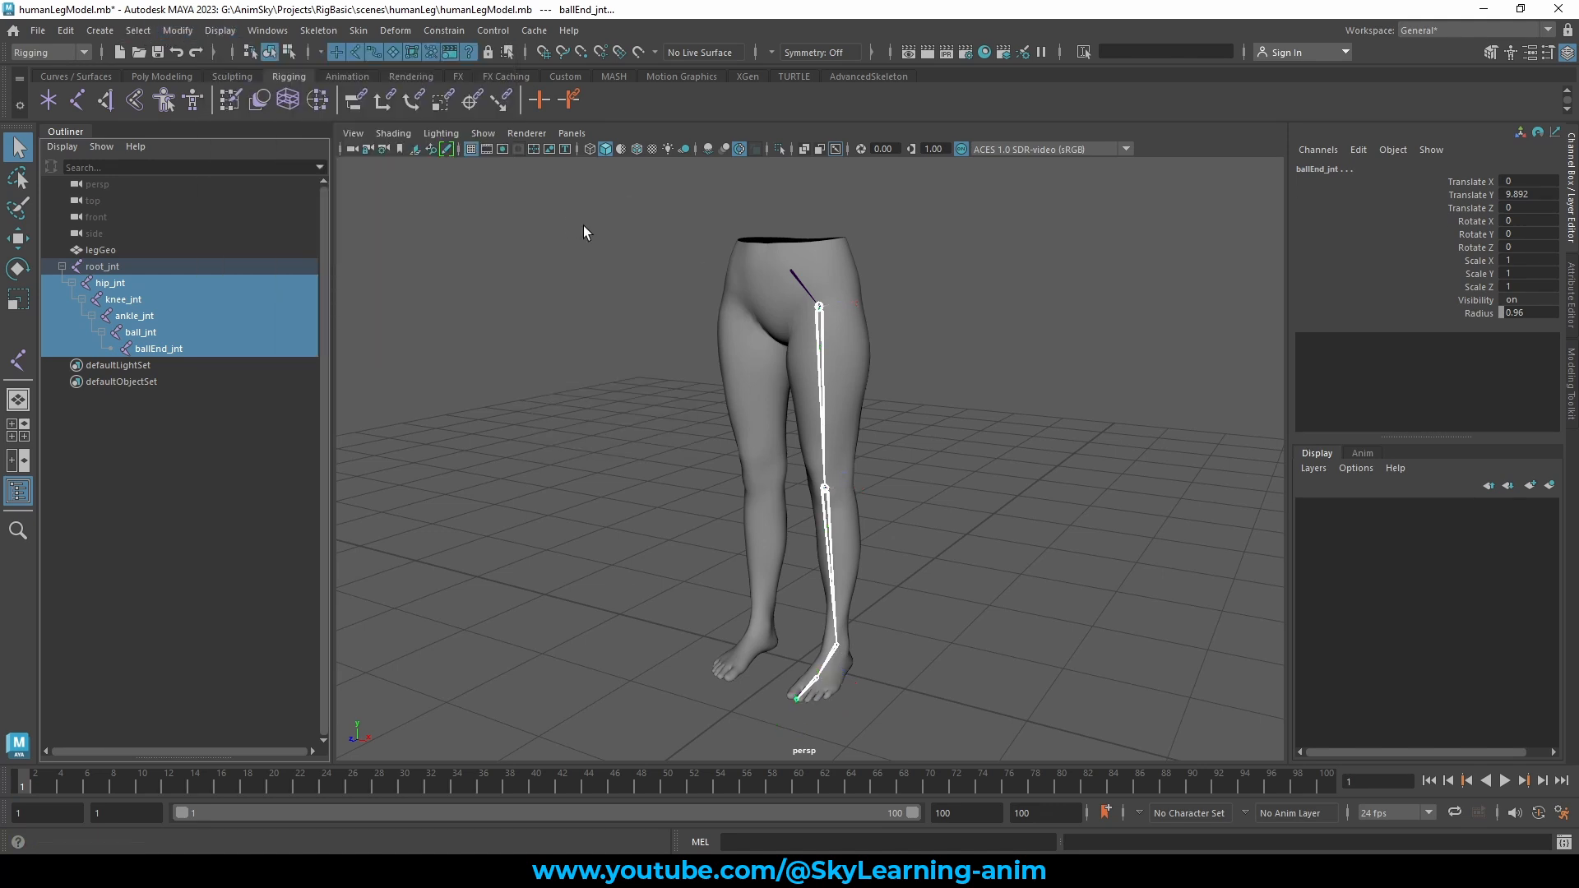
pyautogui.click(1019, 390)
pyautogui.keyDown('alt'); pyautogui.moveTo(1020, 390); pyautogui.dragTo(1070, 457); pyautogui.keyUp('alt')
pyautogui.click(839, 401)
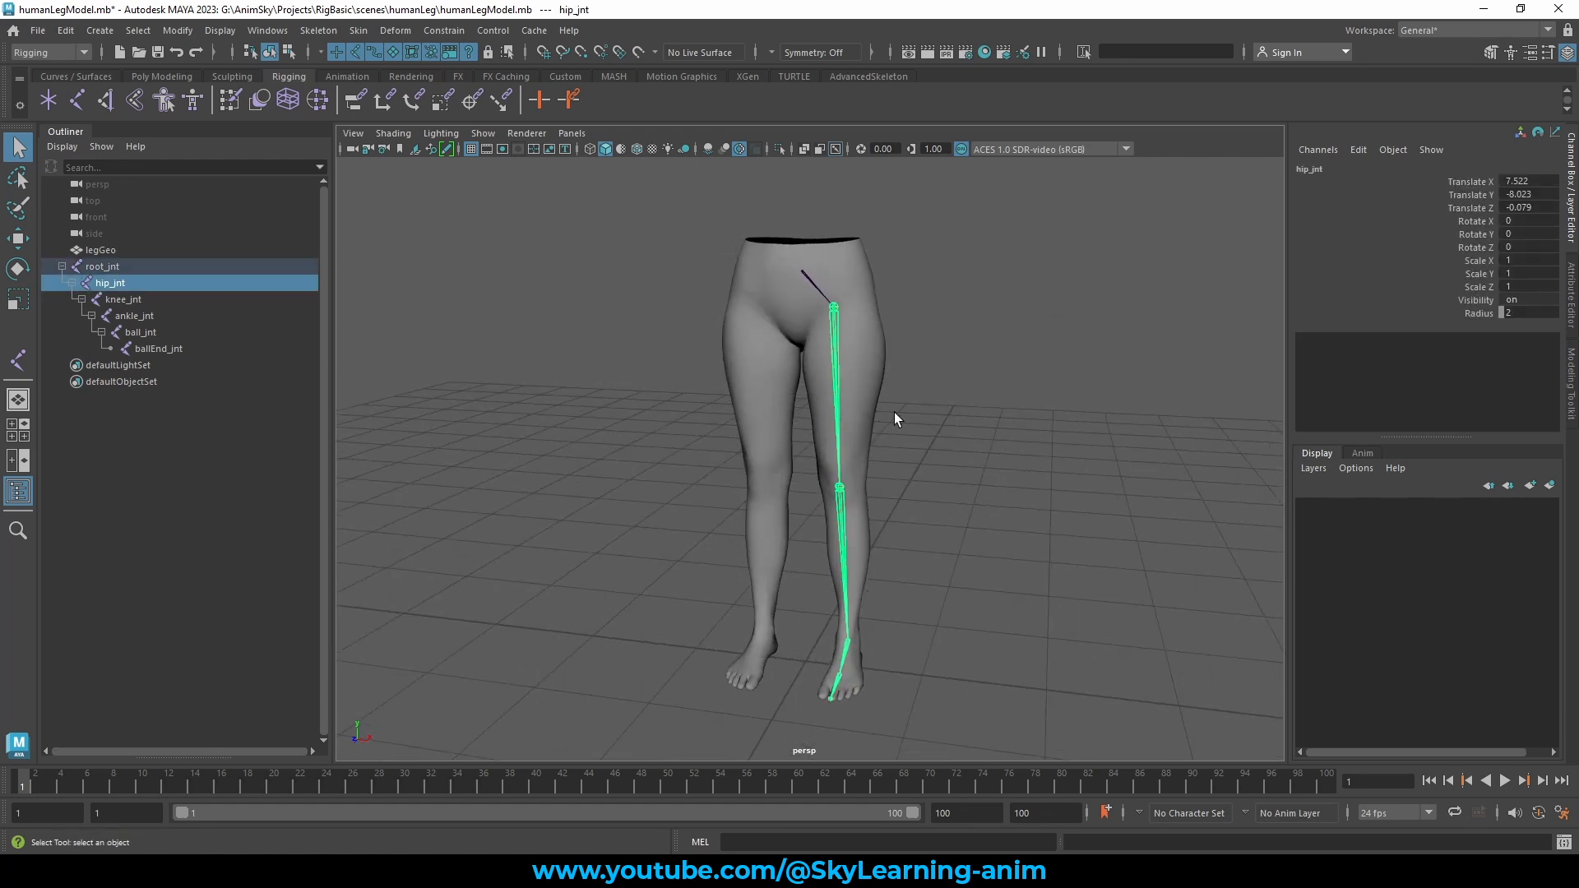
pyautogui.press('w')
pyautogui.keyDown('alt'); pyautogui.moveTo(926, 451); pyautogui.dragTo(980, 447); pyautogui.keyUp('alt')
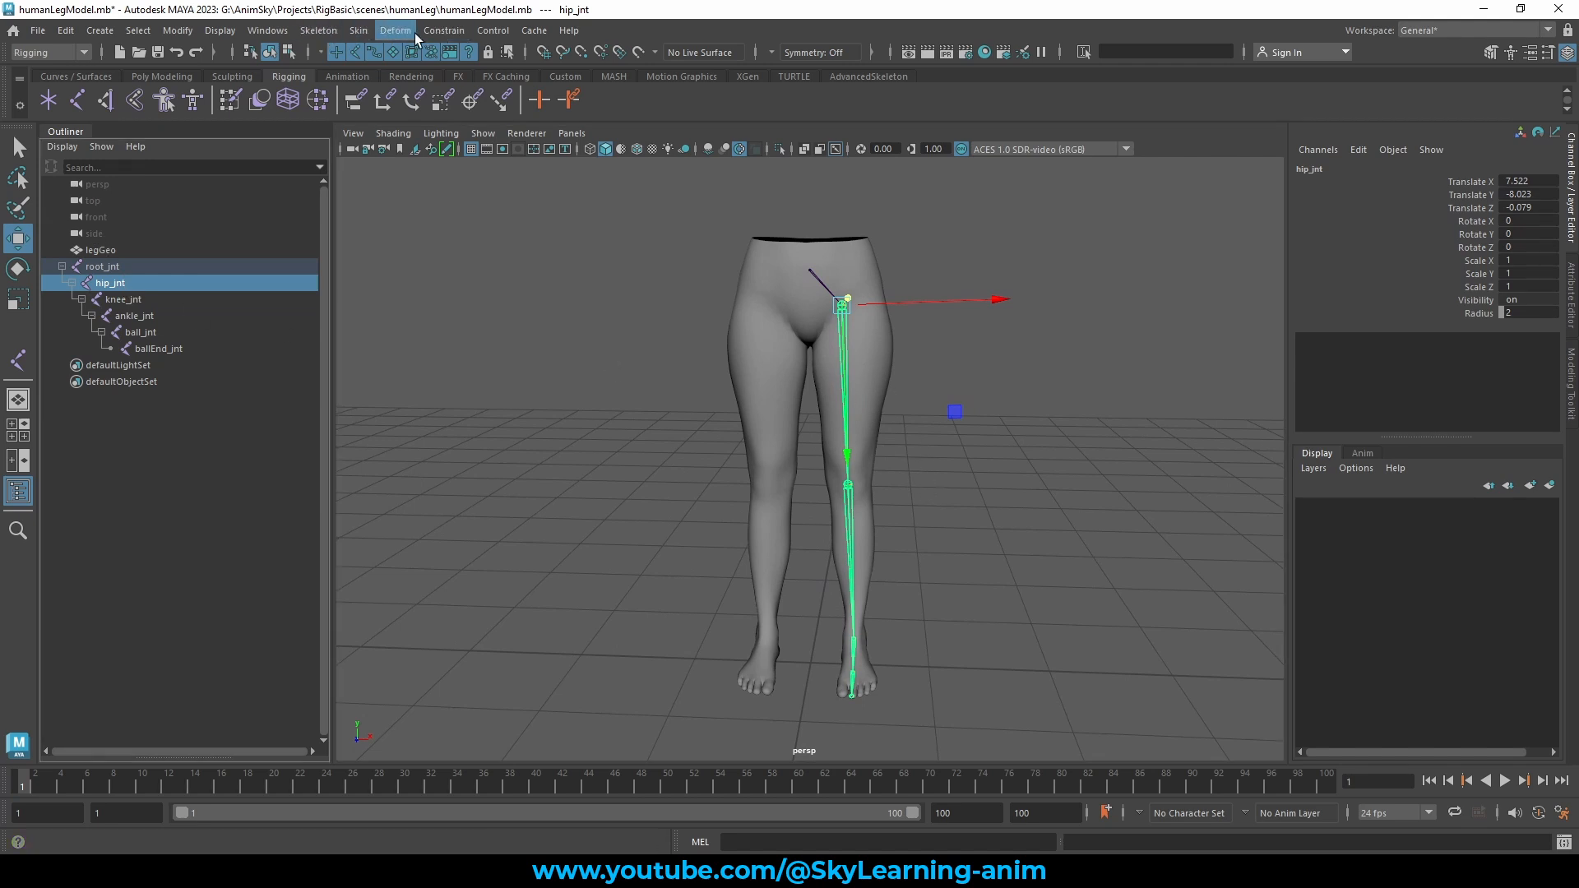
pyautogui.click(317, 32)
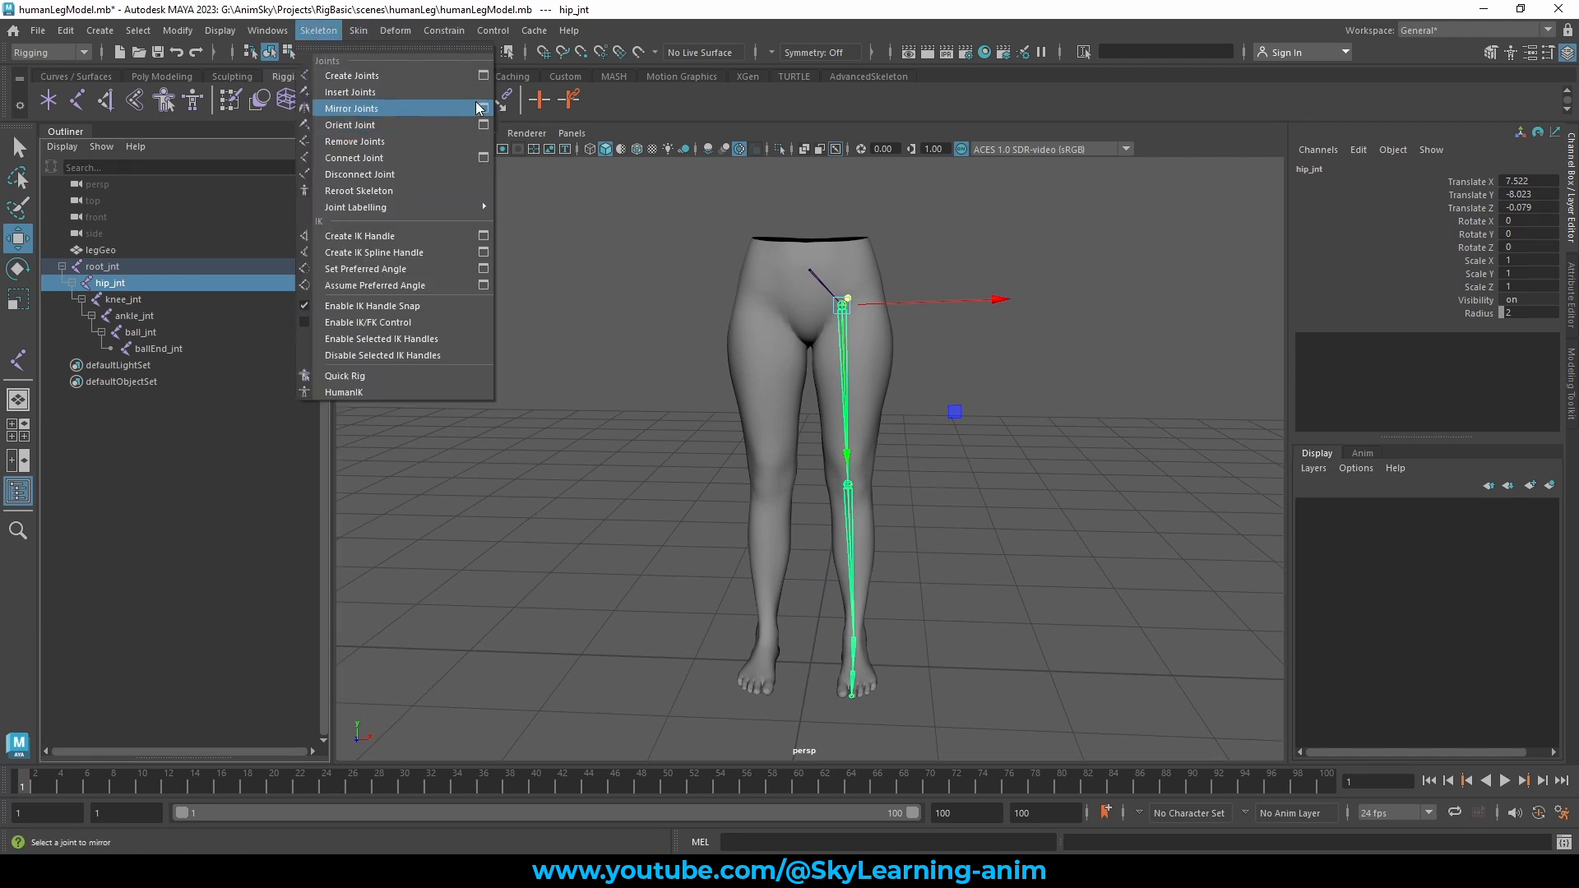
pyautogui.click(482, 108)
pyautogui.keyDown('alt'); pyautogui.moveTo(773, 338); pyautogui.dragTo(732, 347); pyautogui.keyUp('alt')
pyautogui.keyDown('alt'); pyautogui.moveTo(732, 347); pyautogui.dragTo(671, 355, button='middle'); pyautogui.keyUp('alt')
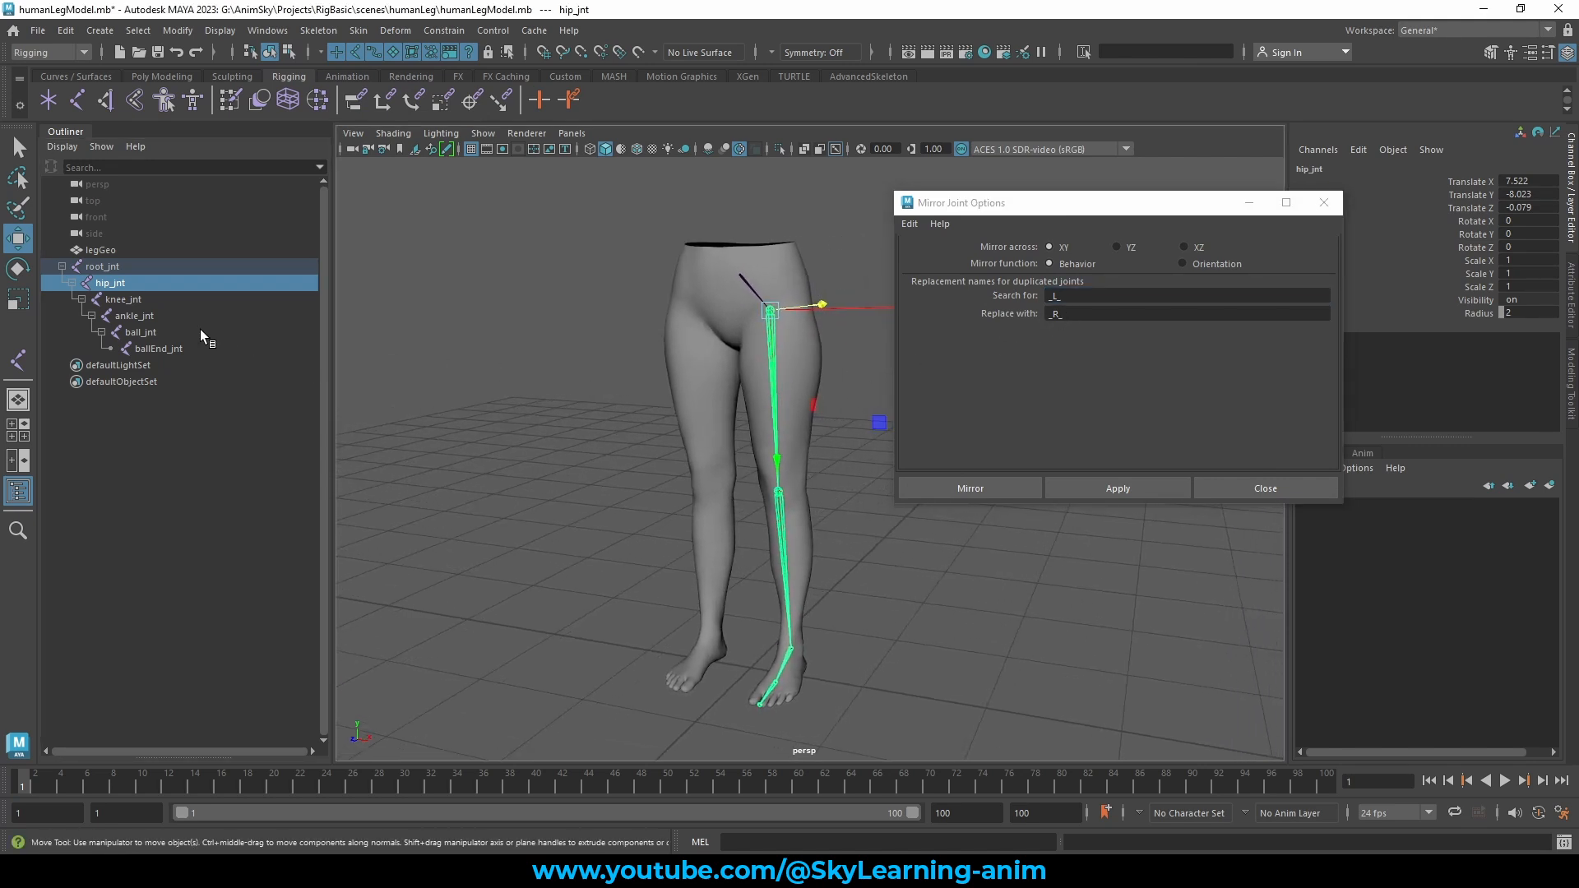
# Step: Add the prefix l_ to the names of all leg joints from hip_jnt to ballEnd_jnt
pyautogui.moveTo(123, 283); pyautogui.dragTo(161, 338)
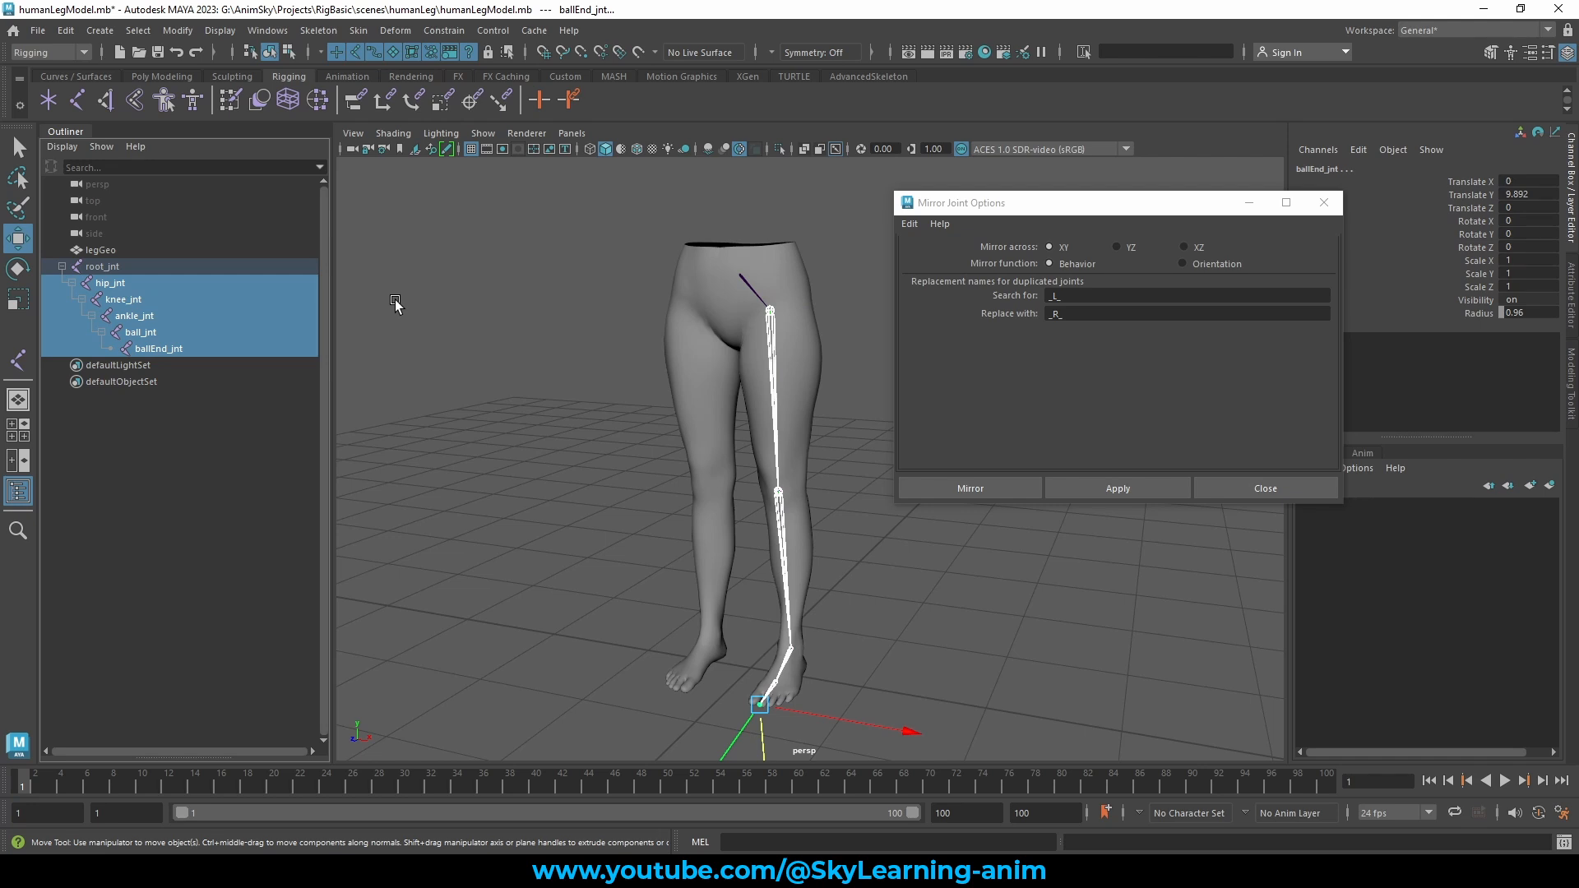
pyautogui.keyDown('alt'); pyautogui.moveTo(569, 309); pyautogui.dragTo(556, 318); pyautogui.keyUp('alt')
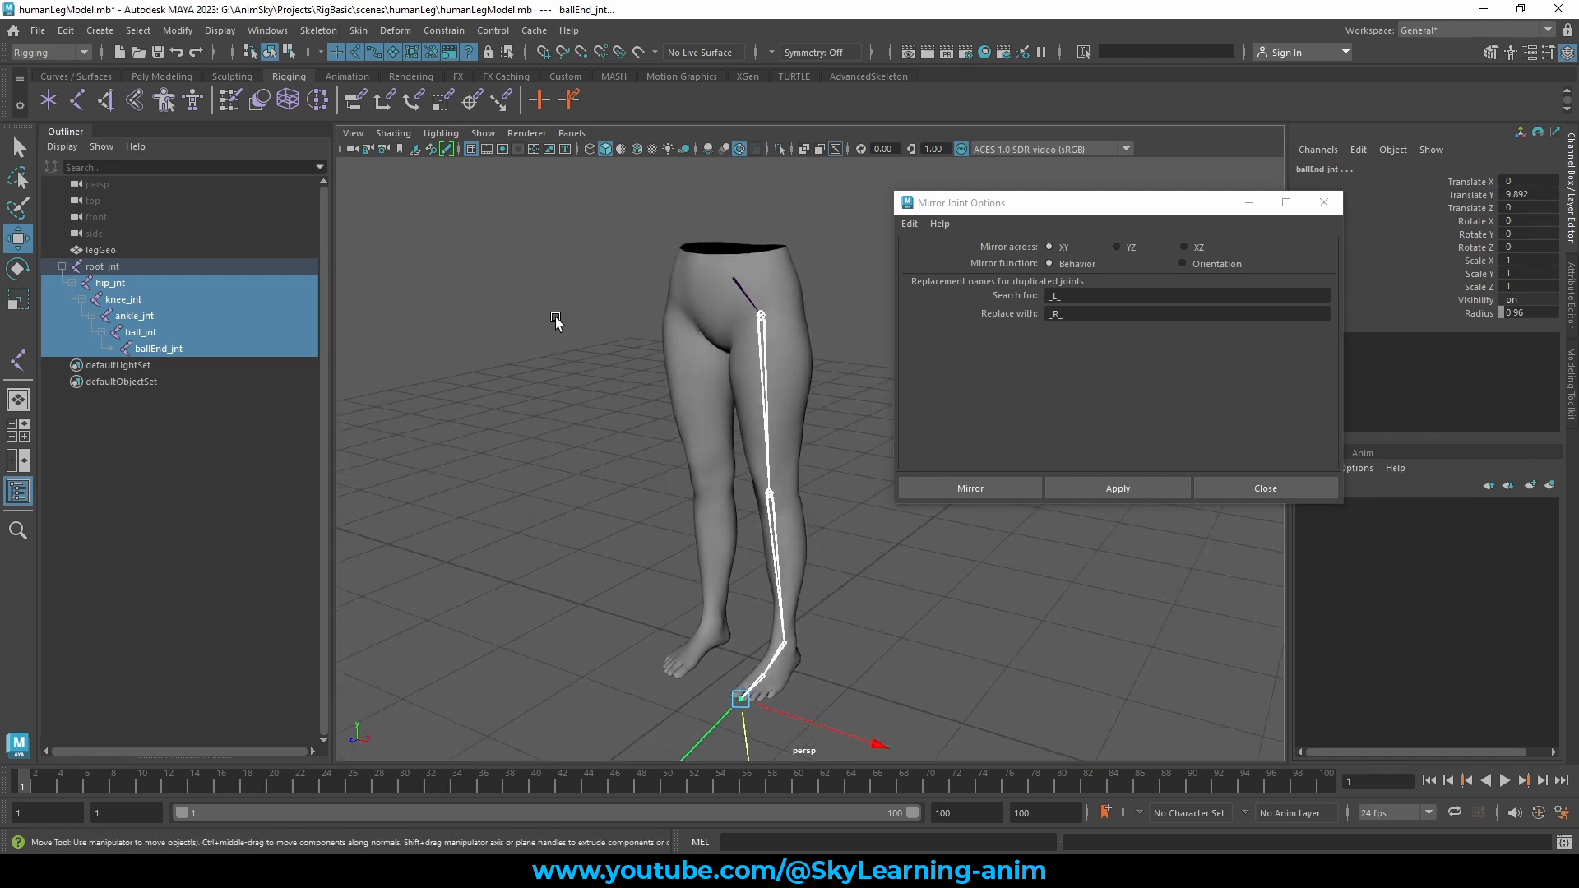
pyautogui.click(1272, 488)
pyautogui.keyDown('alt'); pyautogui.moveTo(975, 492); pyautogui.dragTo(802, 440); pyautogui.keyUp('alt')
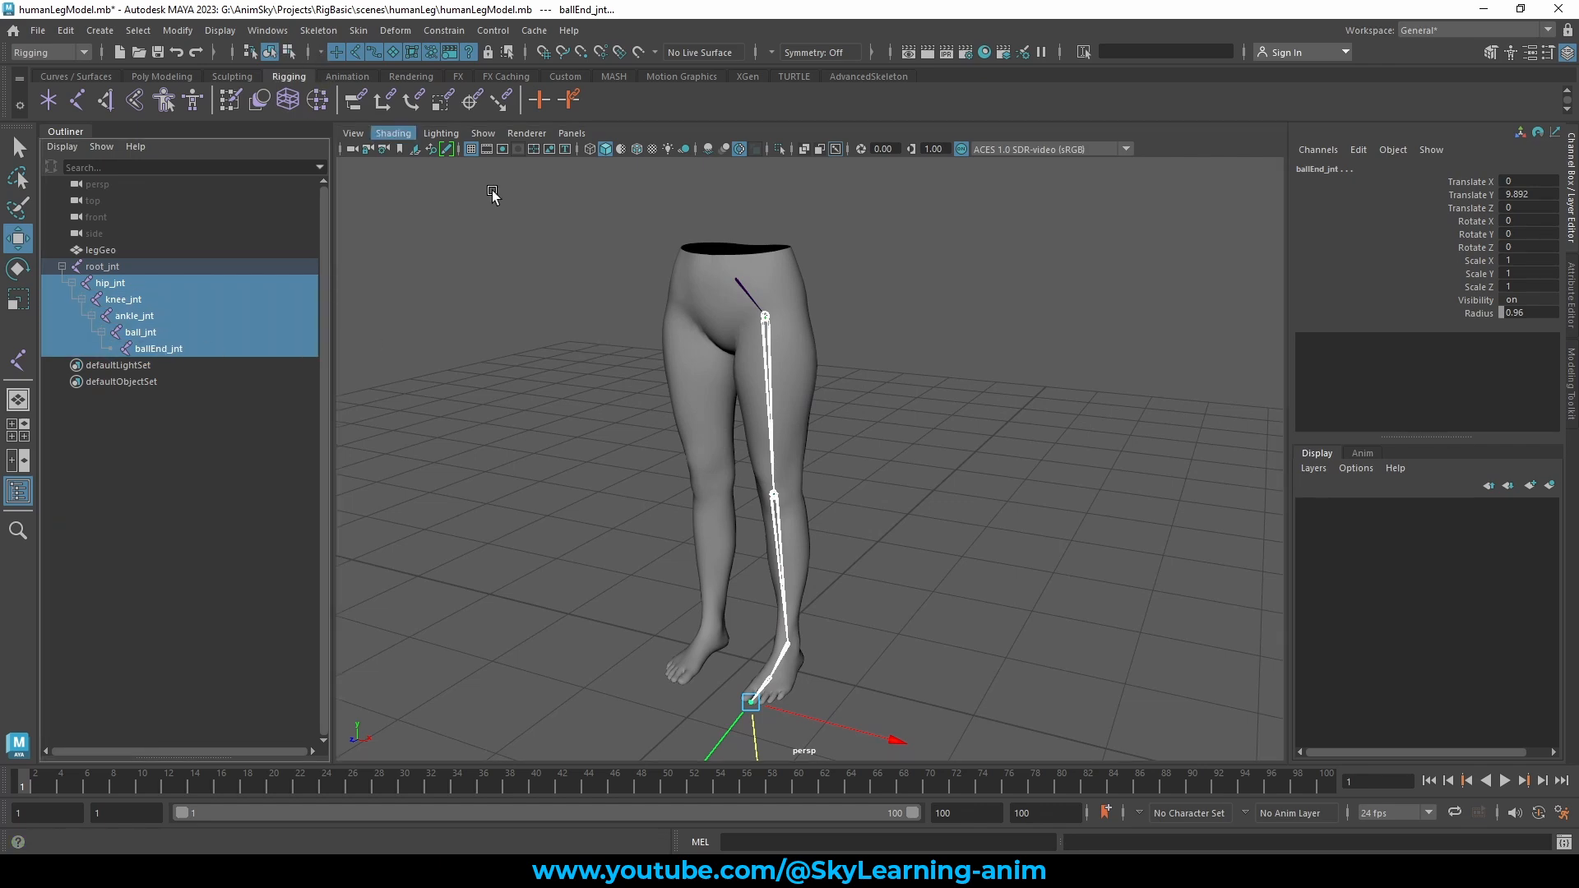
pyautogui.keyDown('alt'); pyautogui.moveTo(1022, 467); pyautogui.dragTo(761, 420); pyautogui.keyUp('alt')
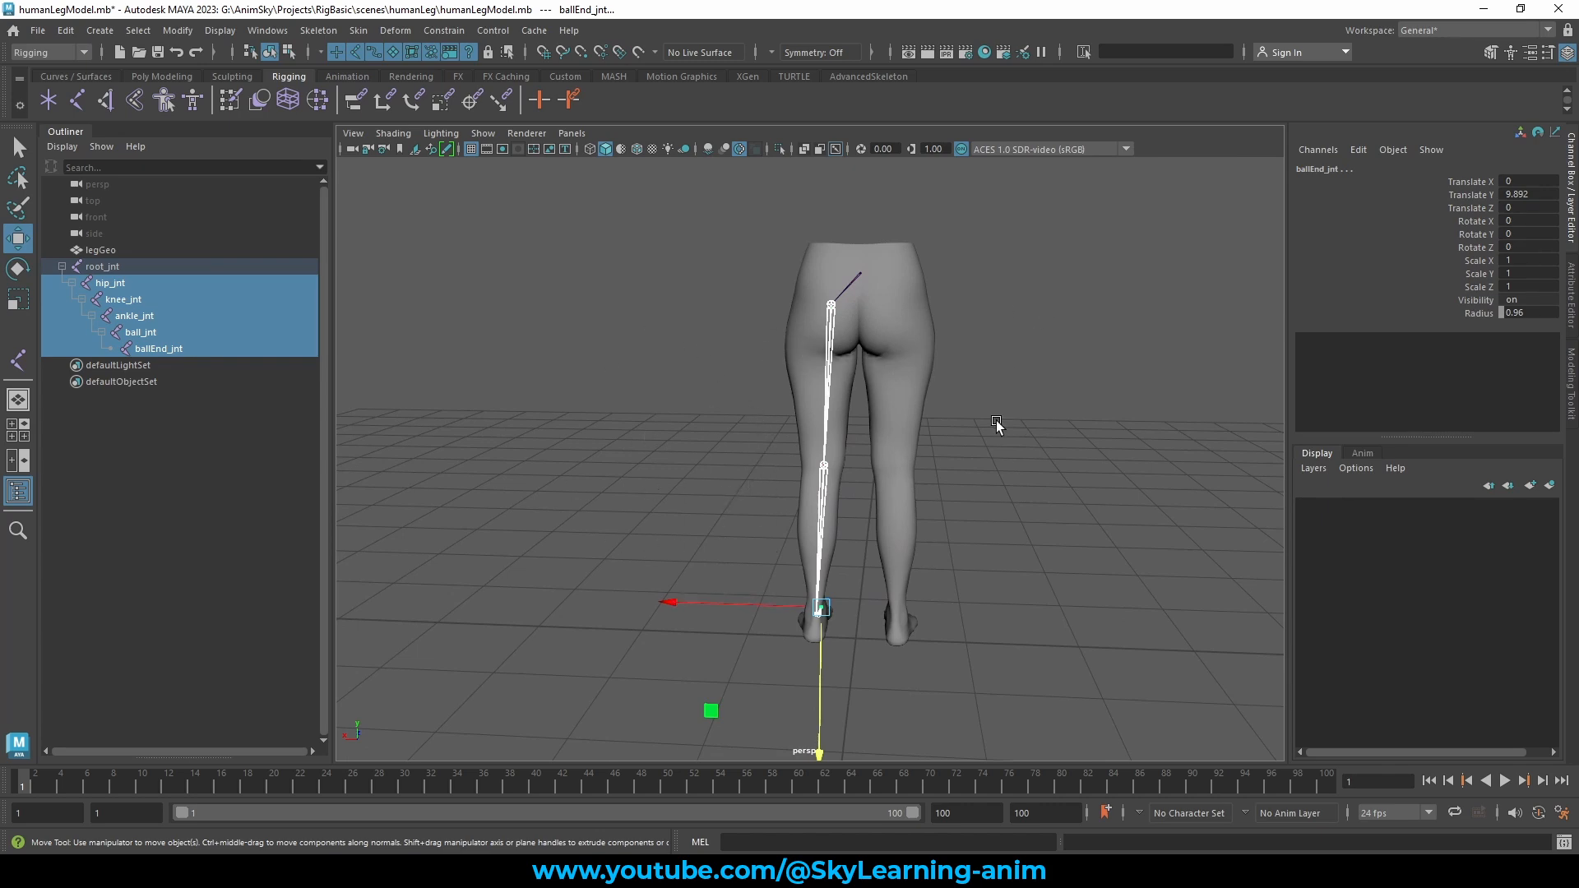
pyautogui.keyDown('alt'); pyautogui.moveTo(482, 279); pyautogui.dragTo(943, 276); pyautogui.keyUp('alt')
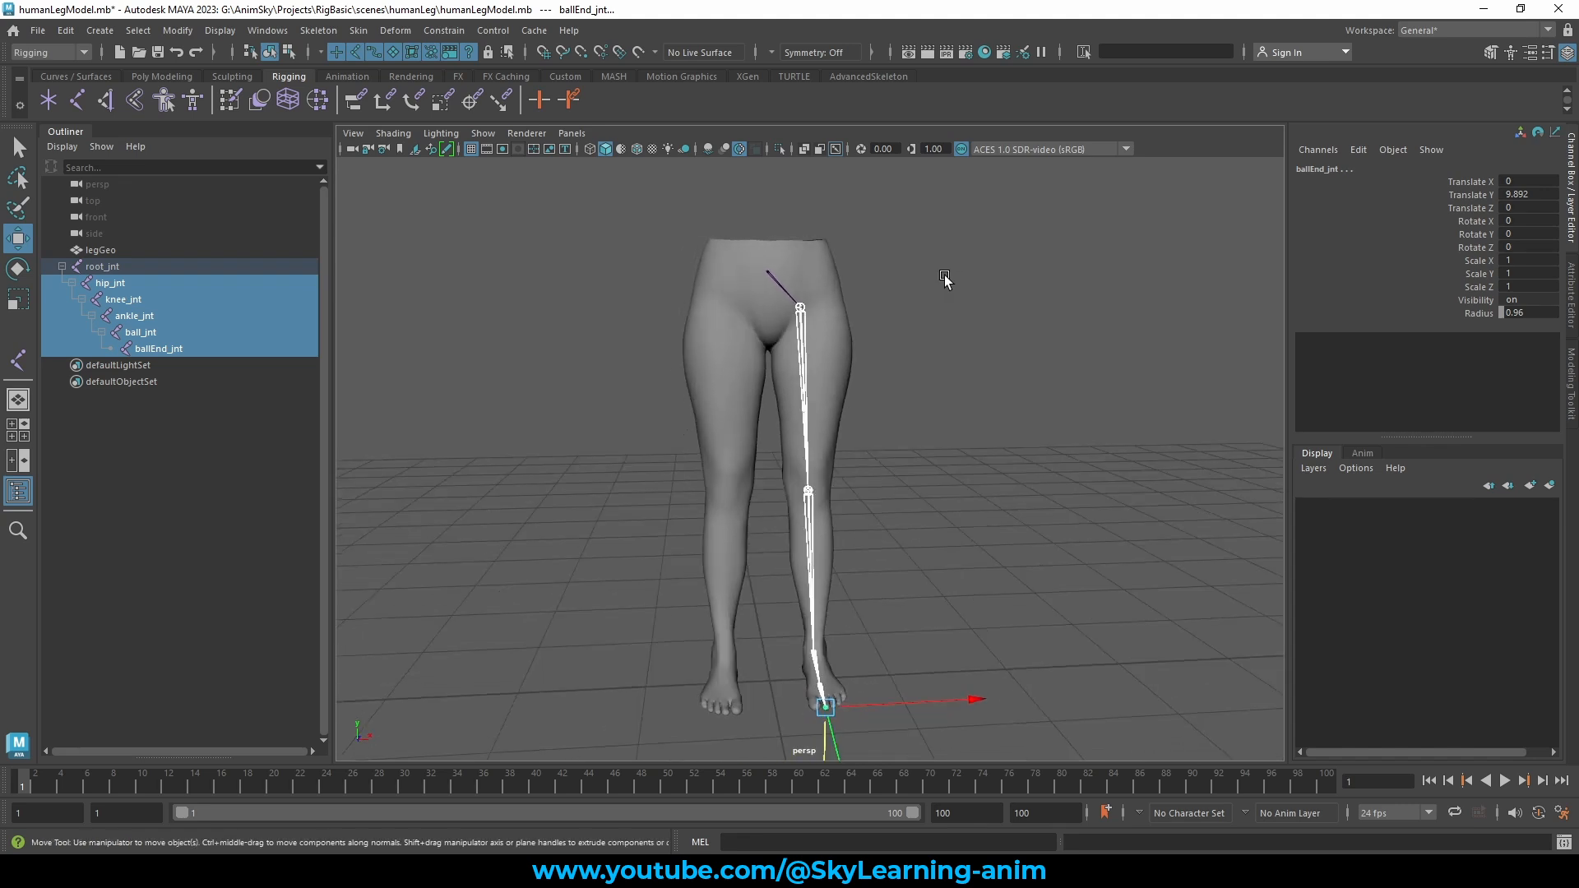
pyautogui.click(251, 33)
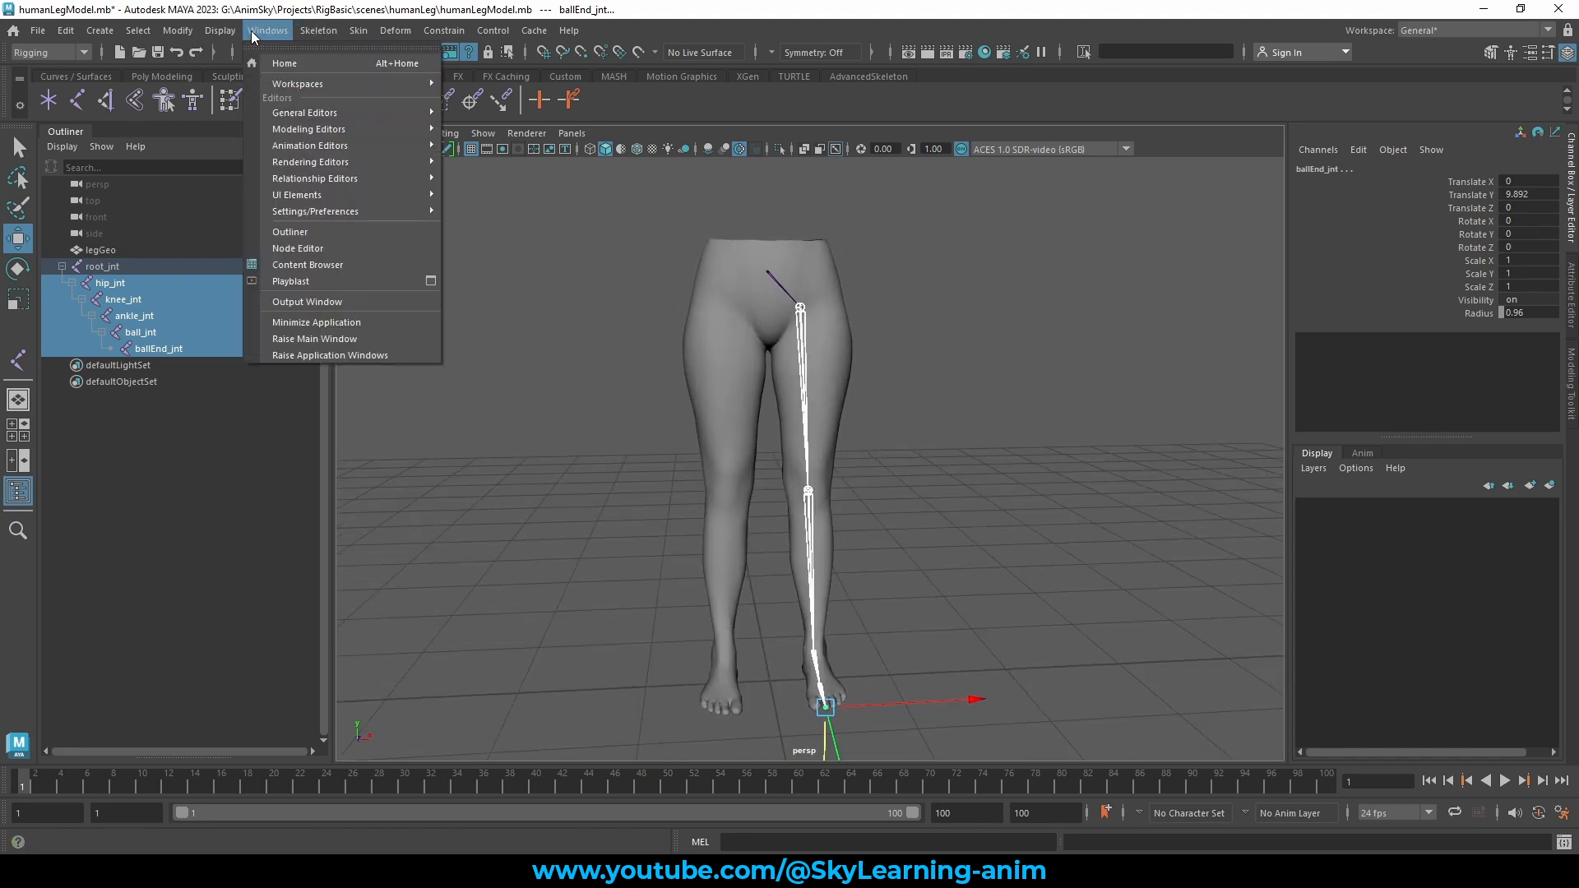
pyautogui.moveTo(177, 30)
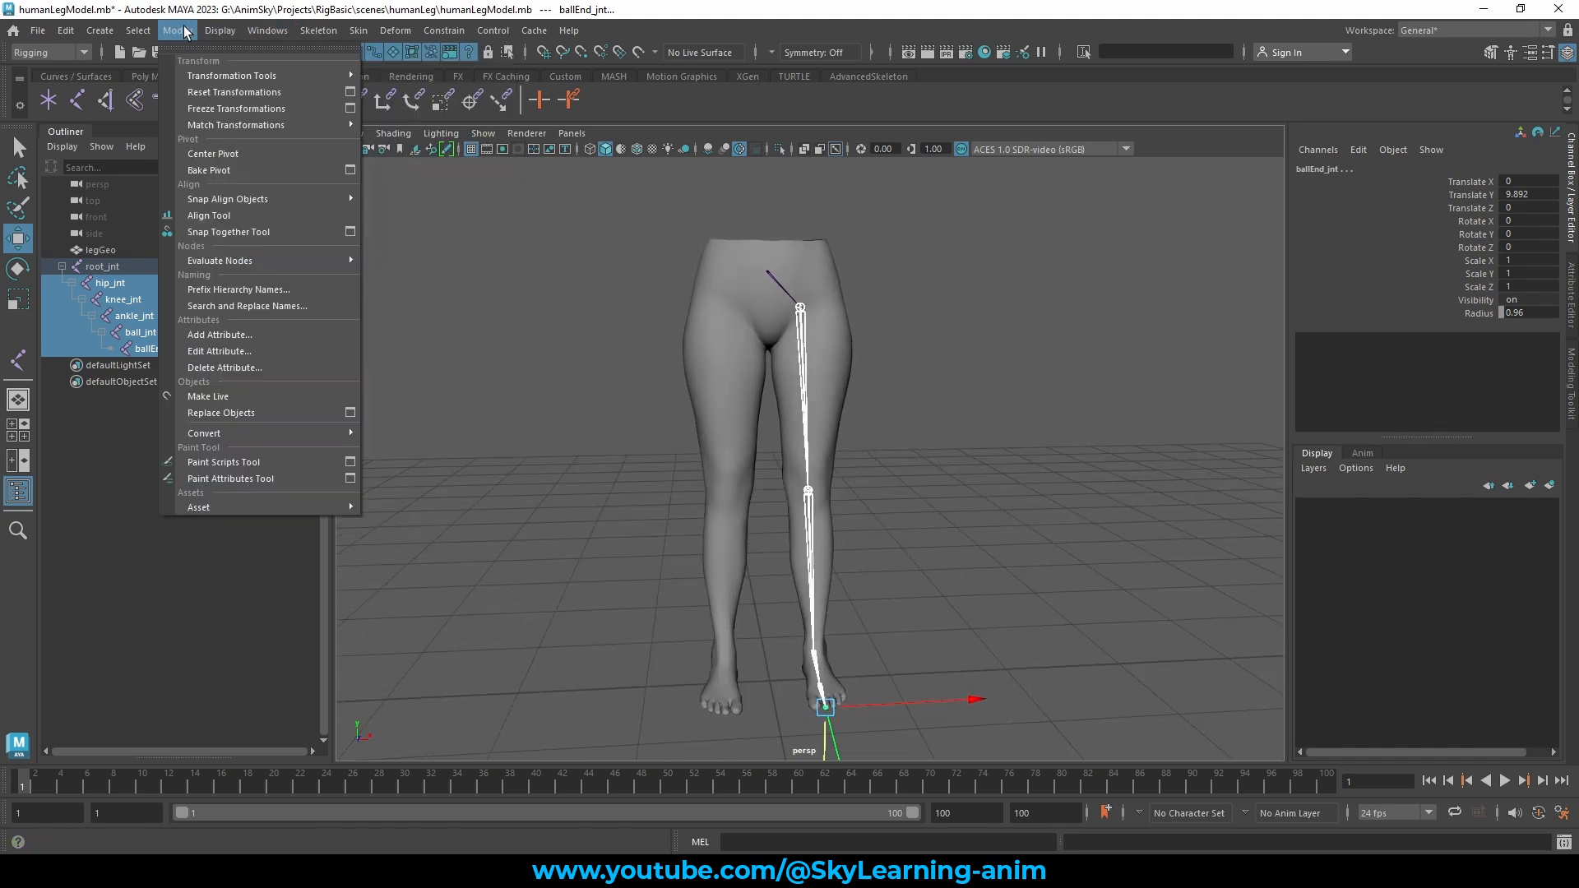
pyautogui.click(244, 288)
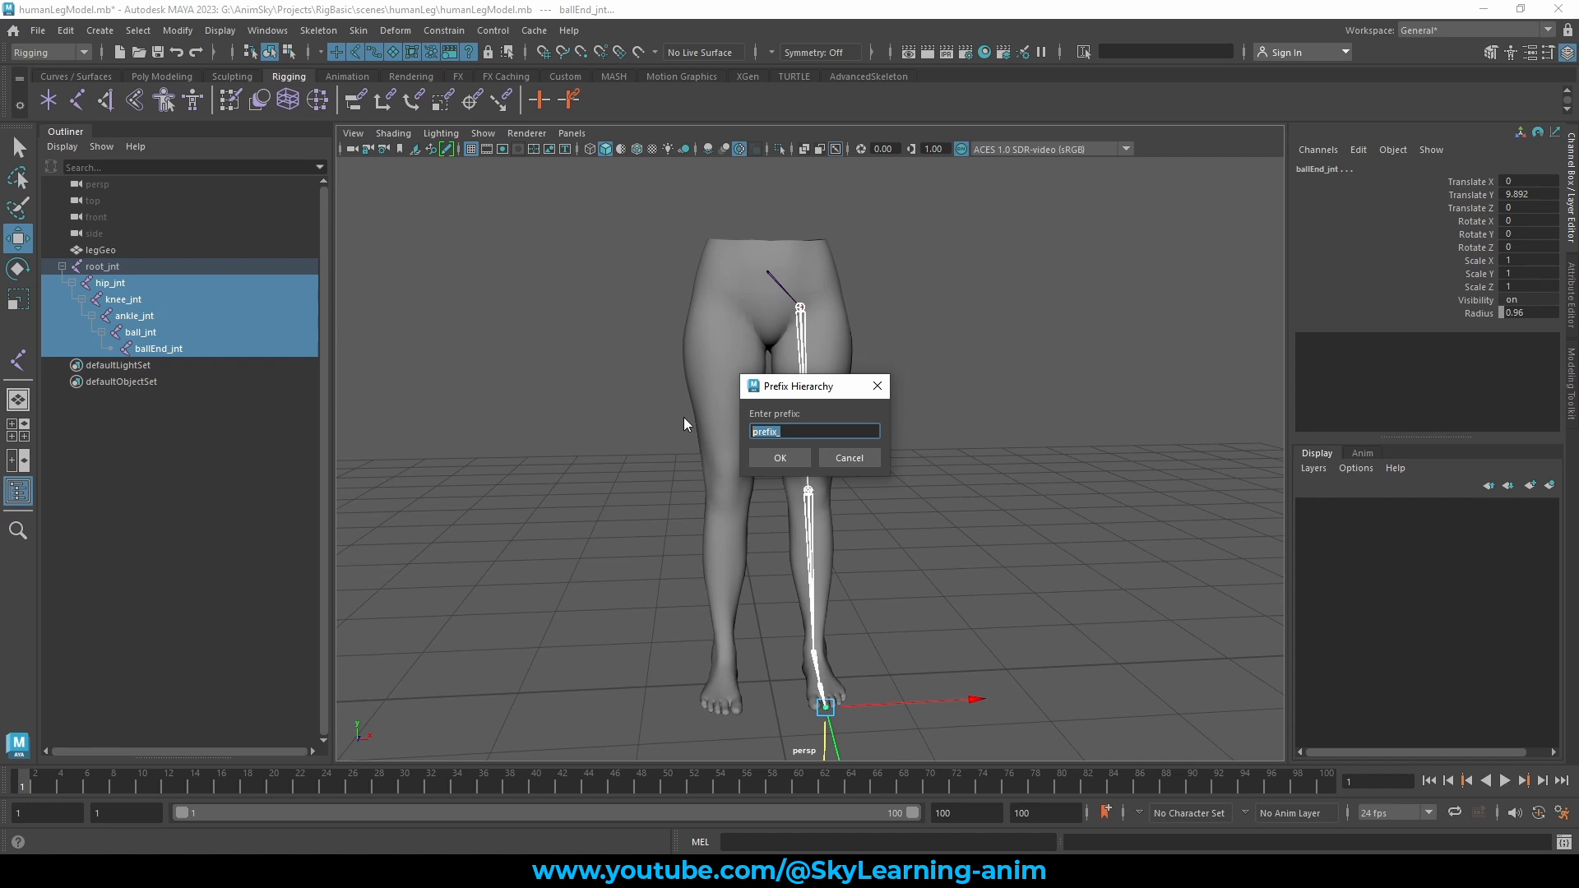
pyautogui.press('BackSpace')
pyautogui.click(778, 457)
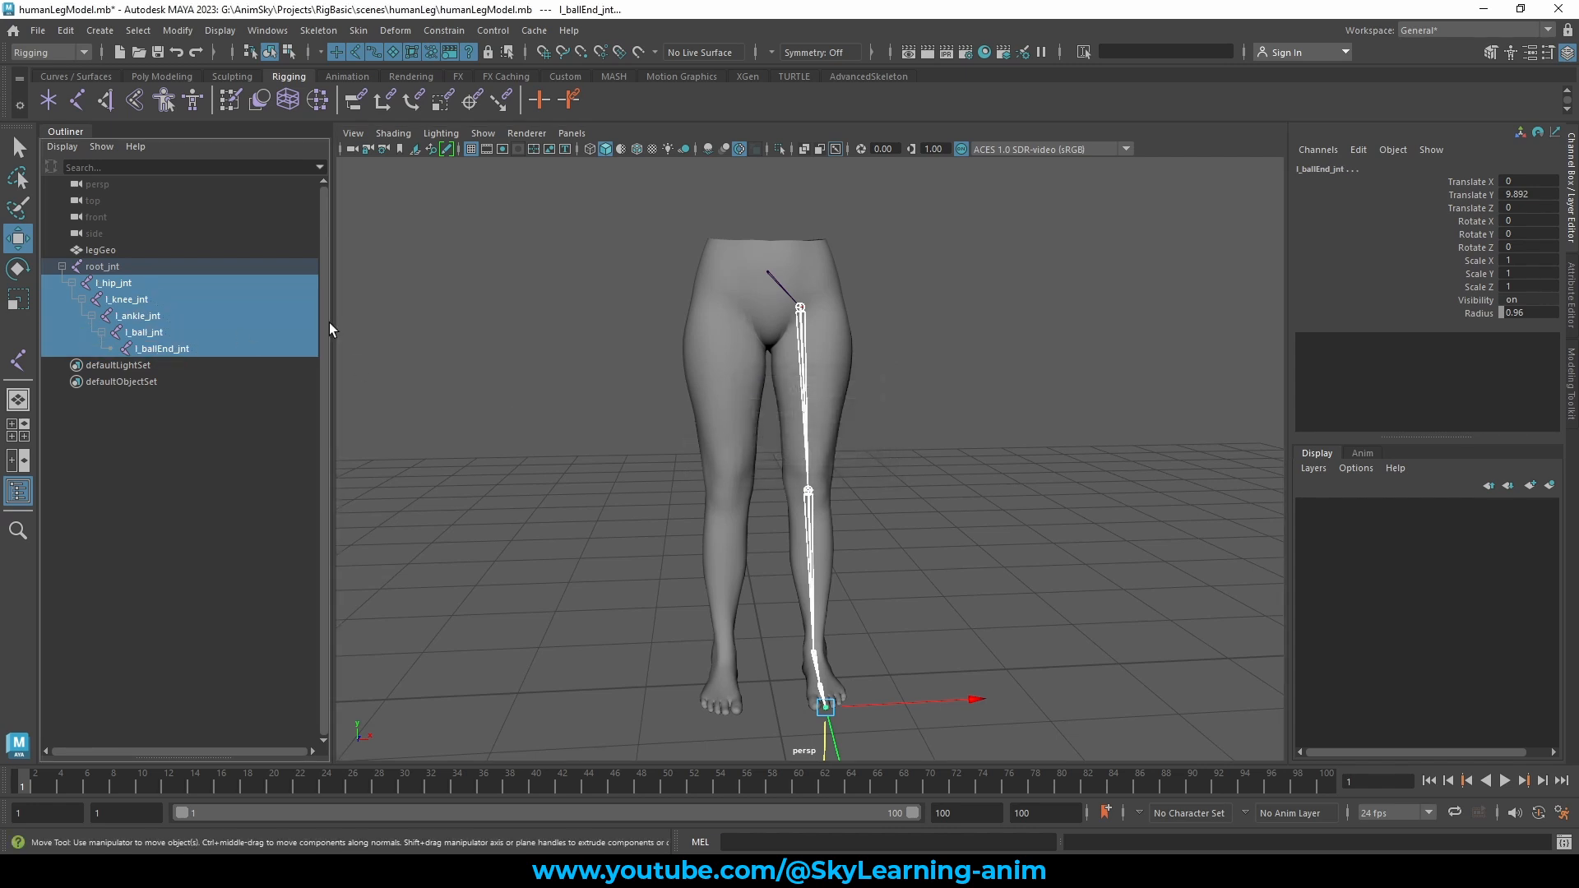
# Step: Prepare Mirror Joints for l_hip_jnt with a name replacement that searches for l_ and replaces it with r_
pyautogui.keyDown('alt'); pyautogui.moveTo(660, 401); pyautogui.dragTo(743, 370); pyautogui.keyUp('alt')
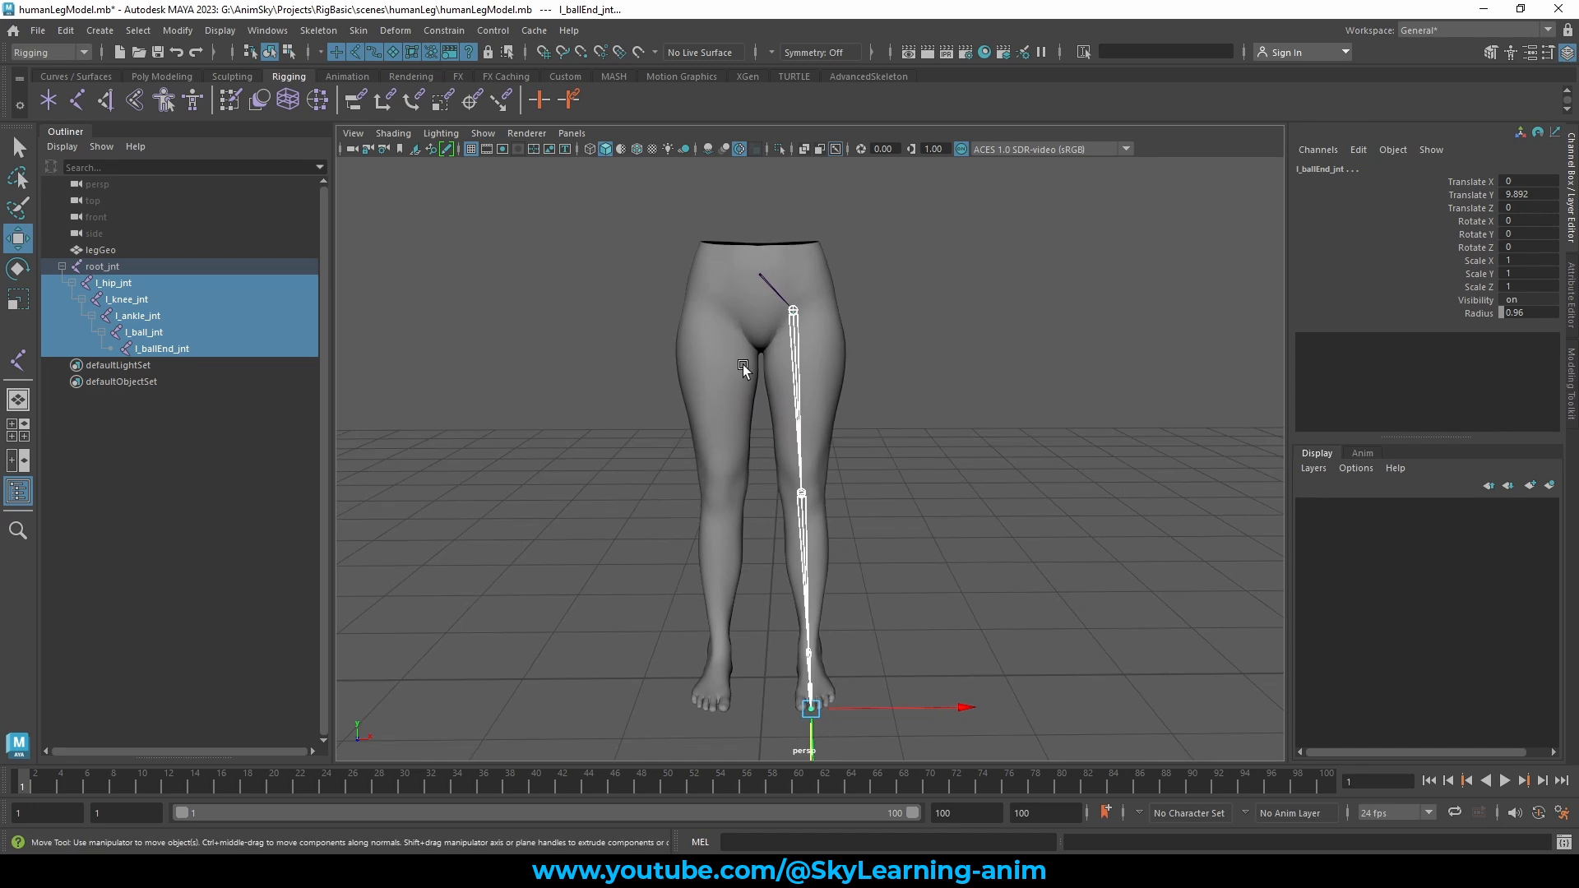
pyautogui.click(796, 324)
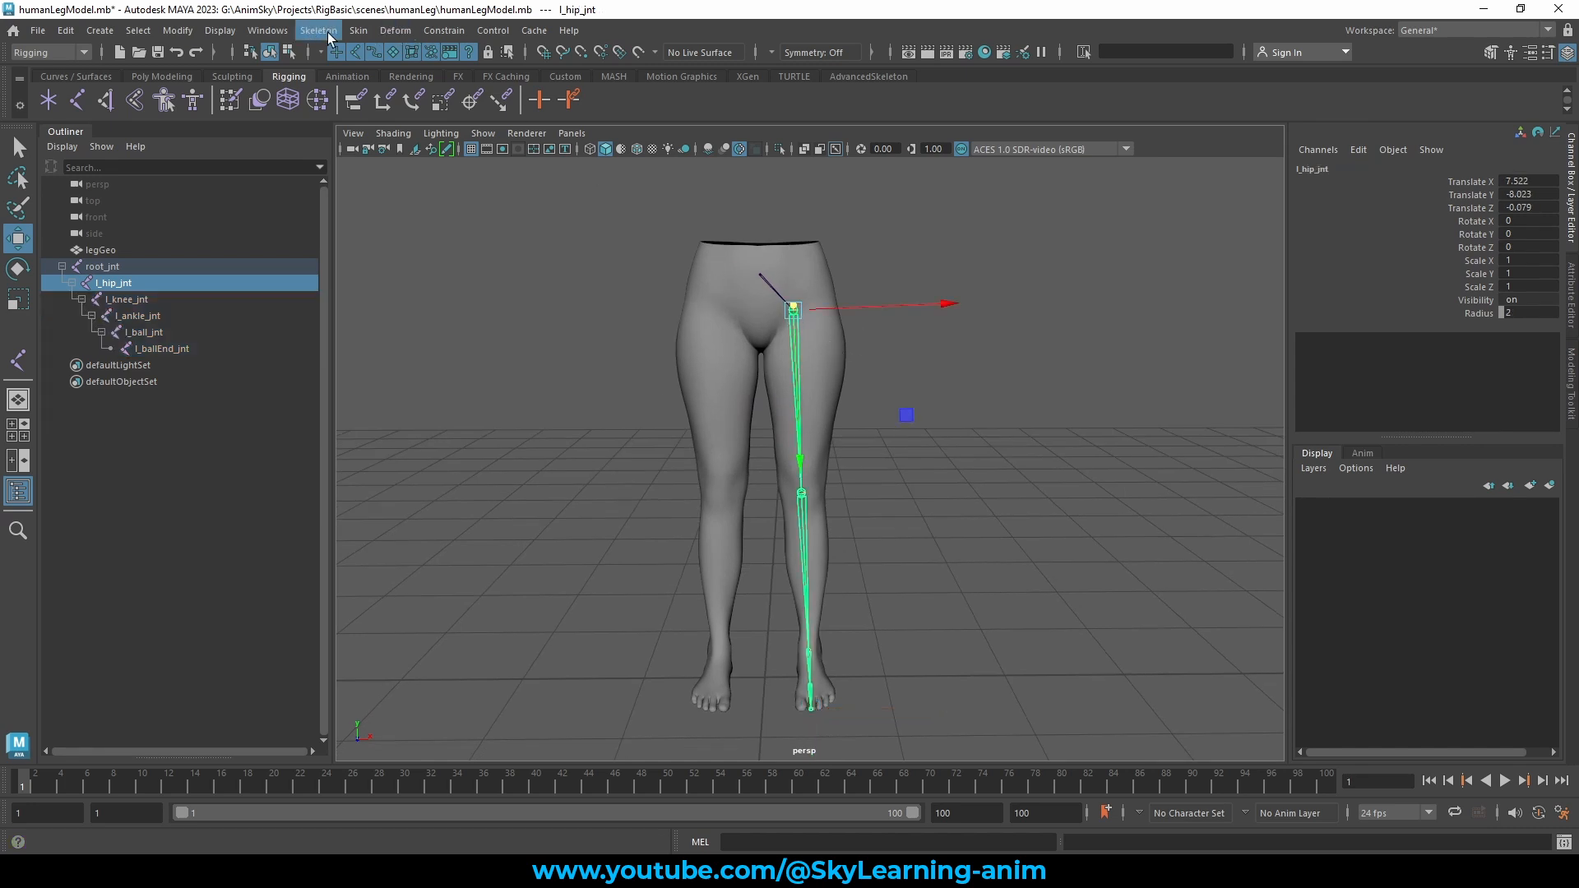
pyautogui.click(316, 31)
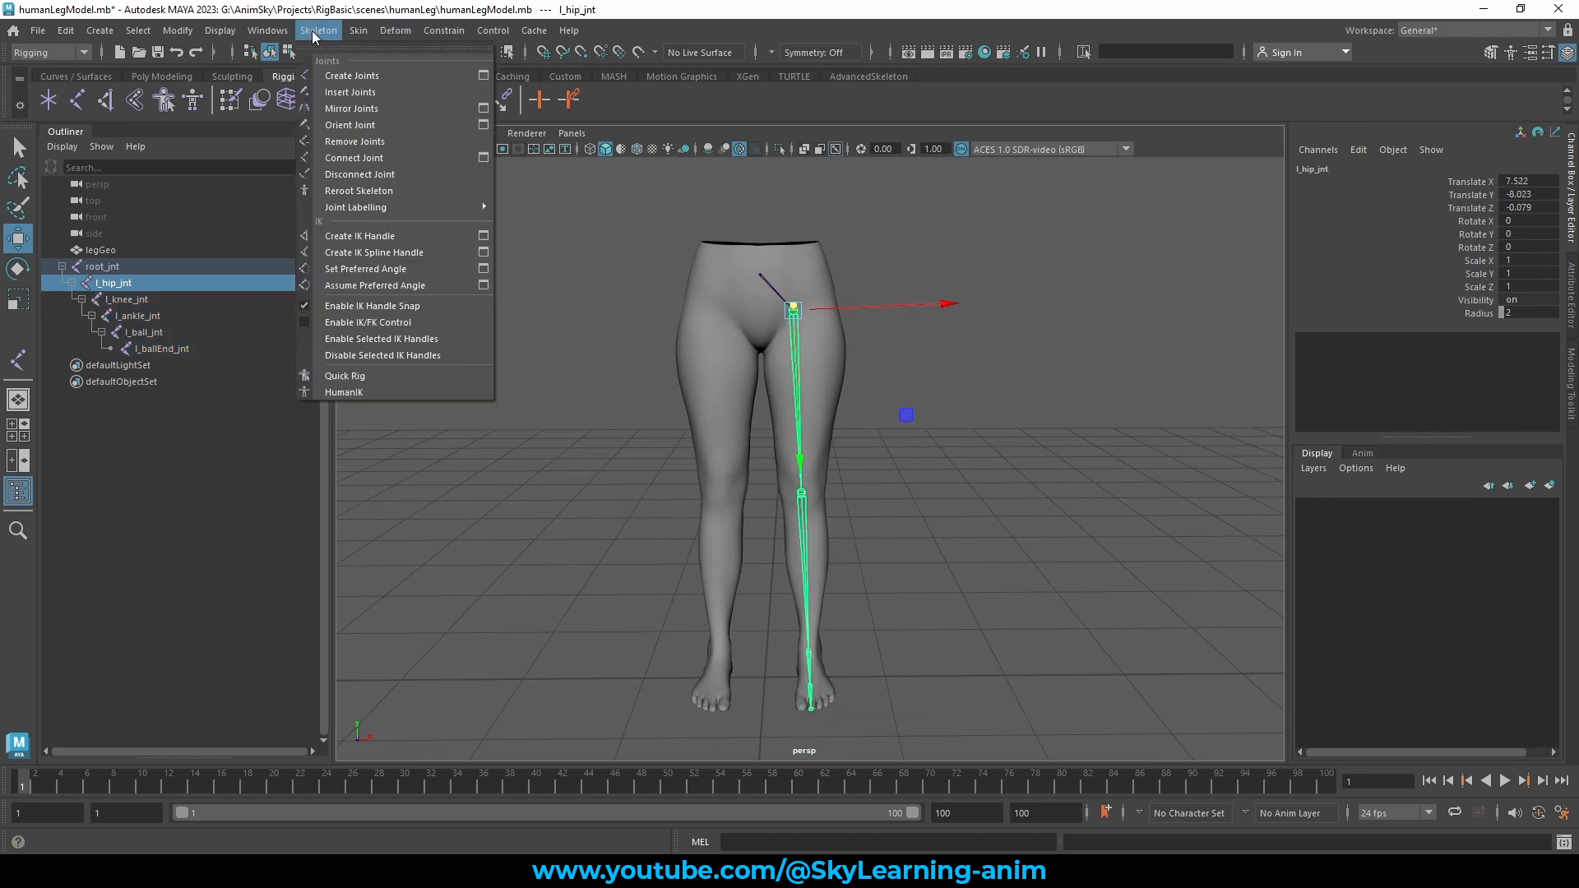
pyautogui.click(484, 108)
pyautogui.moveTo(1088, 298); pyautogui.dragTo(1000, 297)
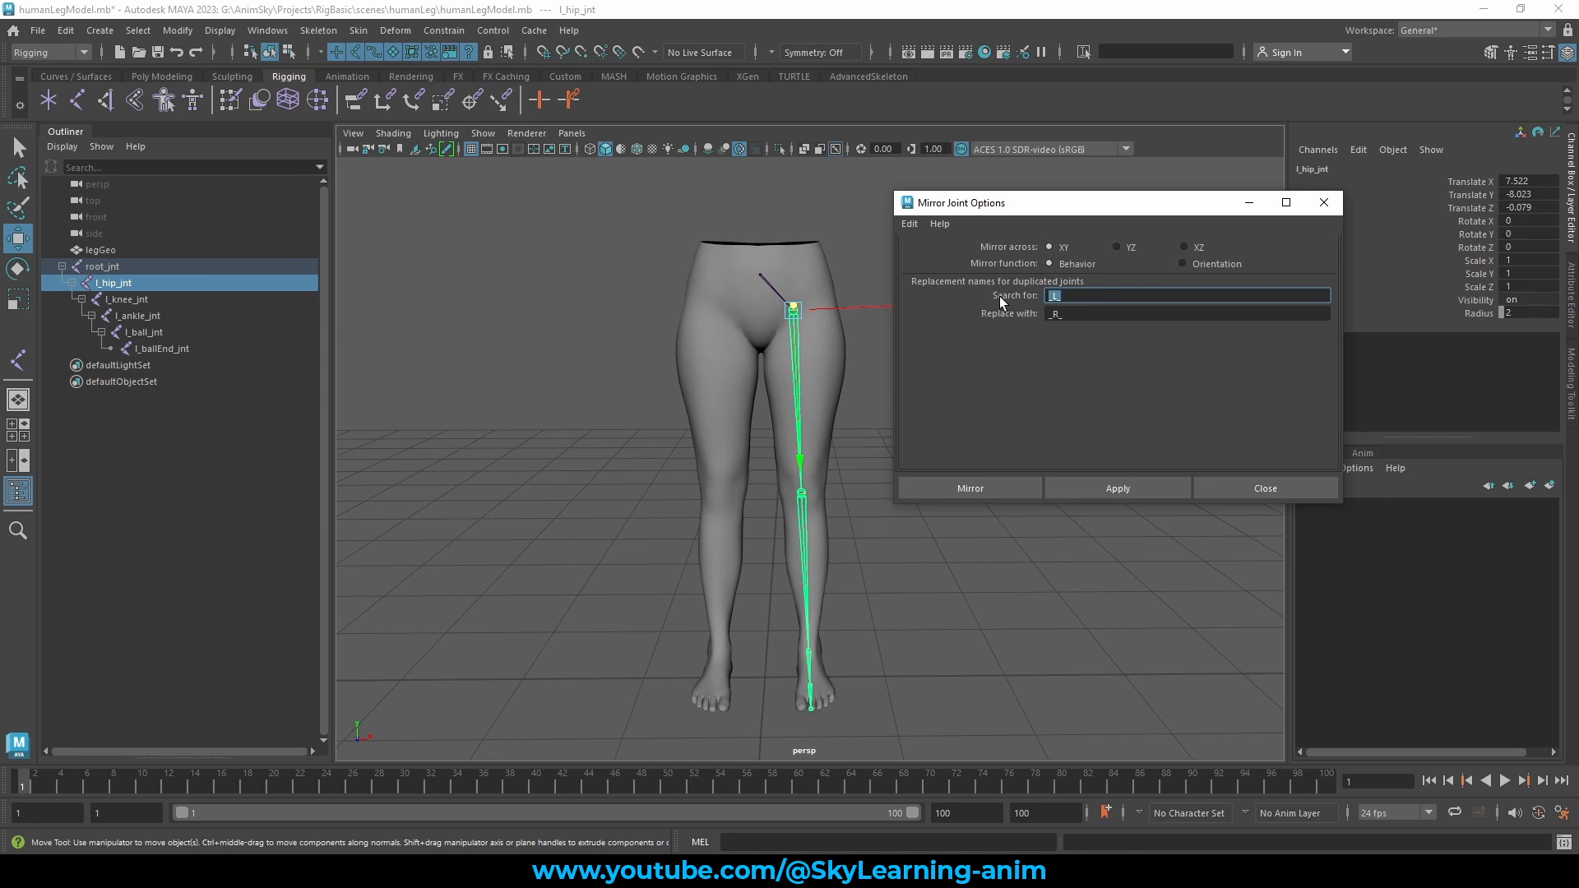
pyautogui.write('l_')
pyautogui.press('Tab')
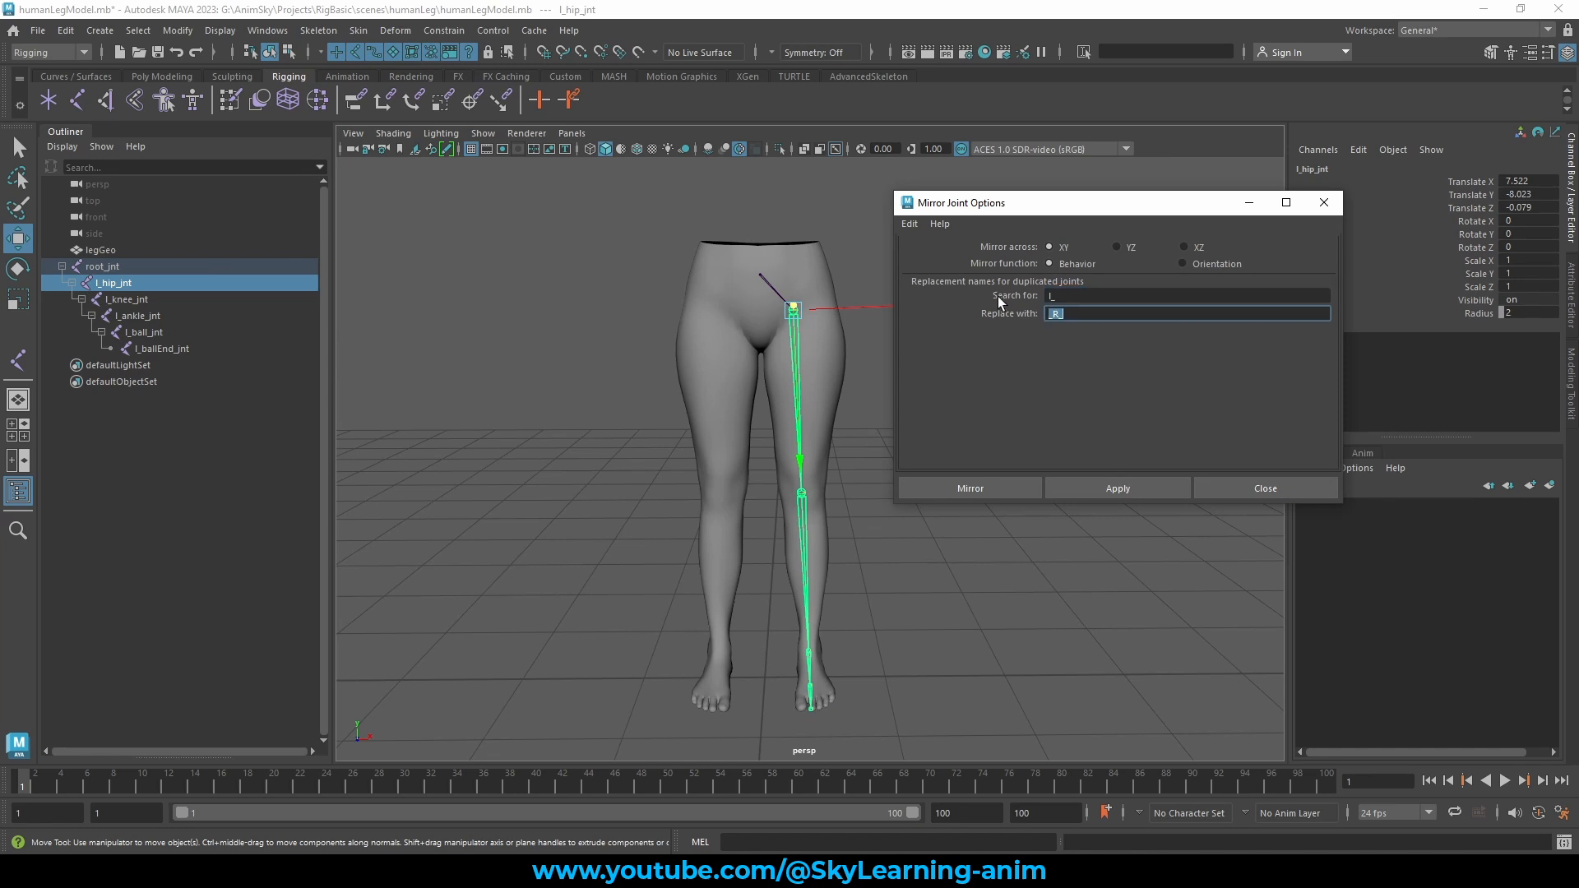
pyautogui.press('BackSpace')
# Step: Mirror the left leg joint chain across the YZ plane with the Behavior function
pyautogui.keyDown('alt'); pyautogui.moveTo(779, 367); pyautogui.dragTo(666, 391); pyautogui.keyUp('alt')
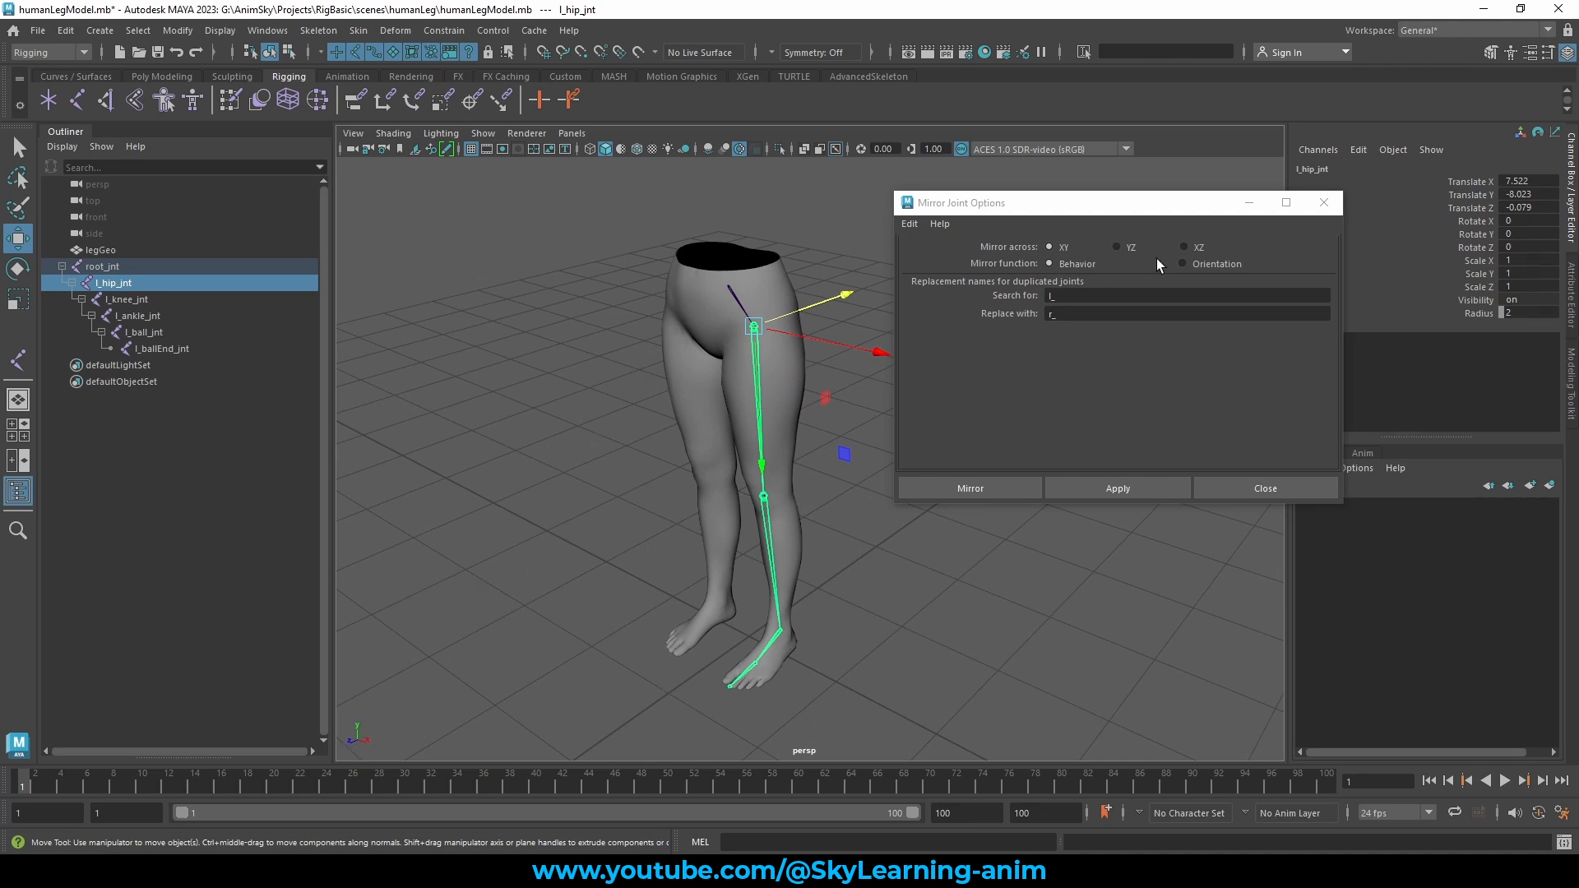
pyautogui.click(1125, 246)
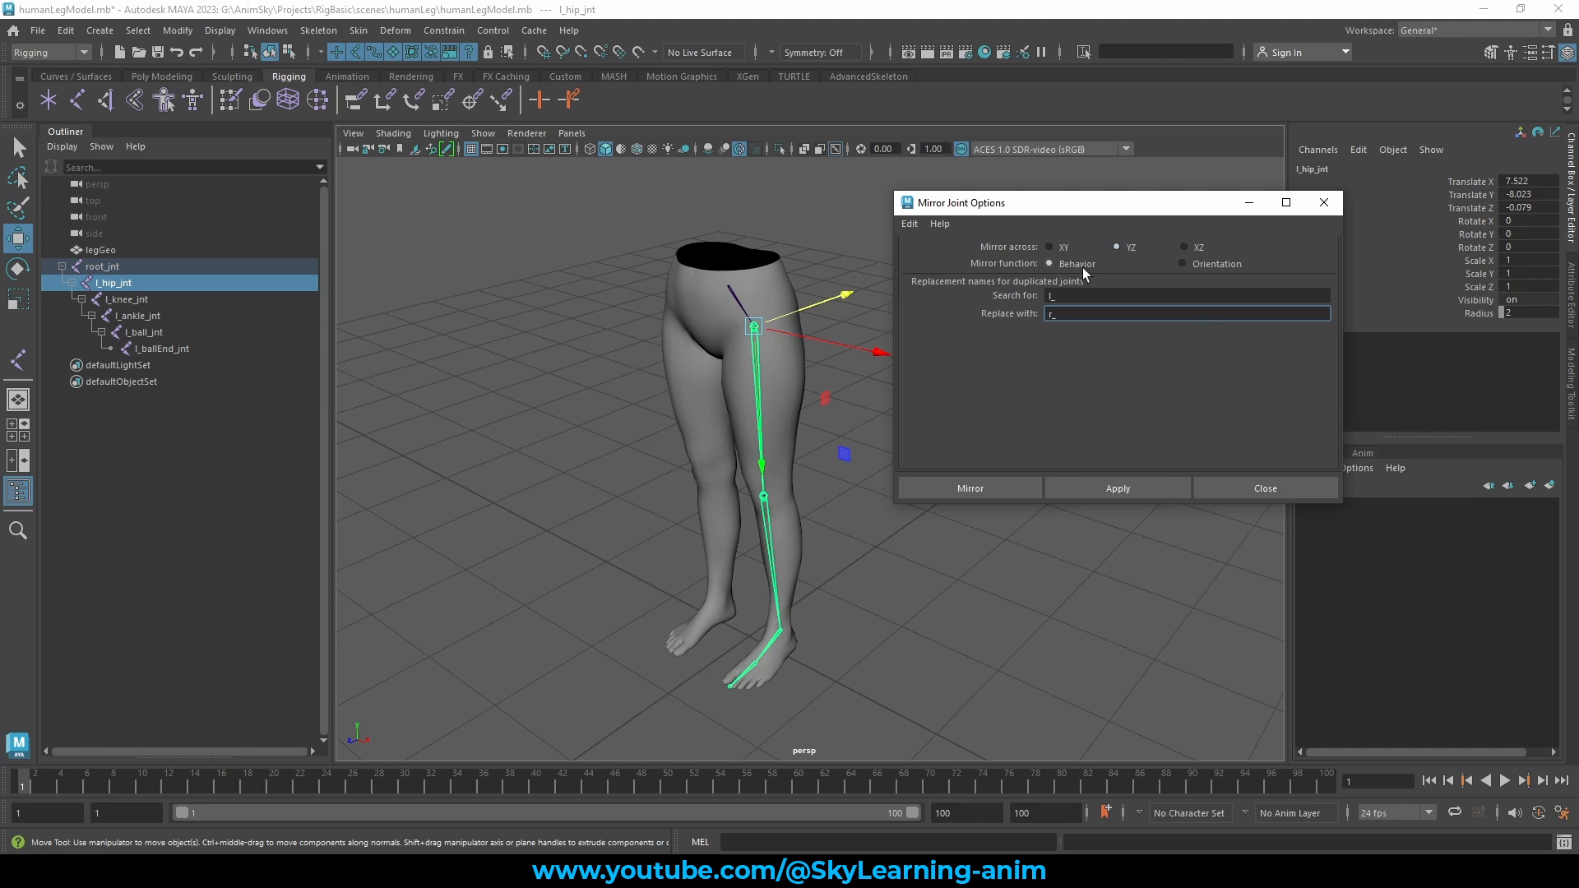
pyautogui.click(1102, 485)
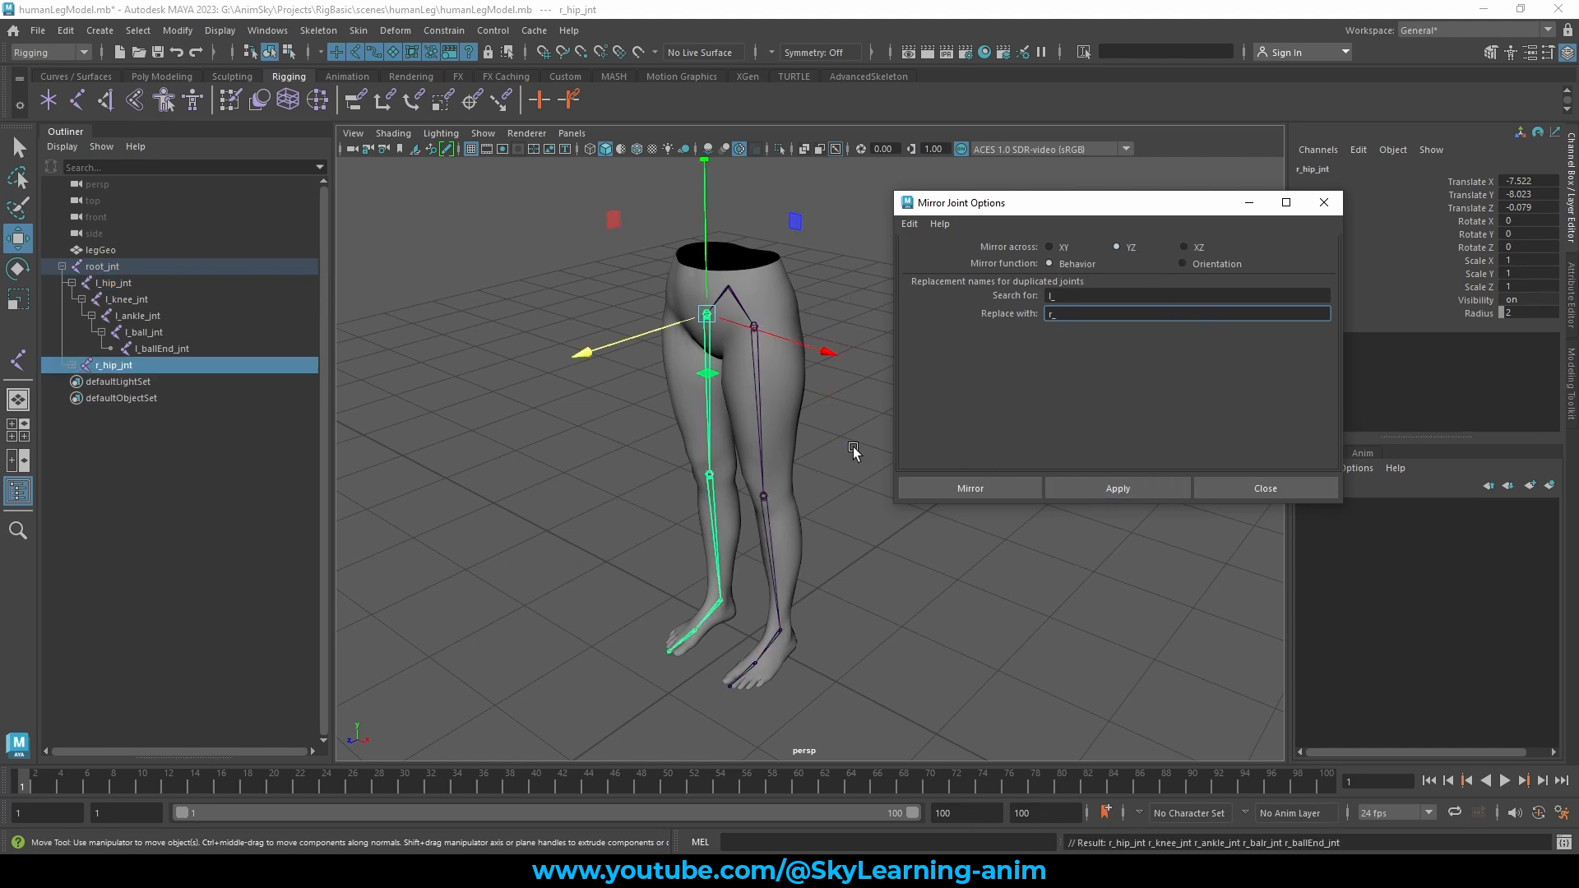
# Step: Close the mirror options and expand the r_hip_jnt hierarchy to examine the names of the mirrored right leg joints
pyautogui.keyDown('alt'); pyautogui.moveTo(739, 436); pyautogui.dragTo(777, 426); pyautogui.keyUp('alt')
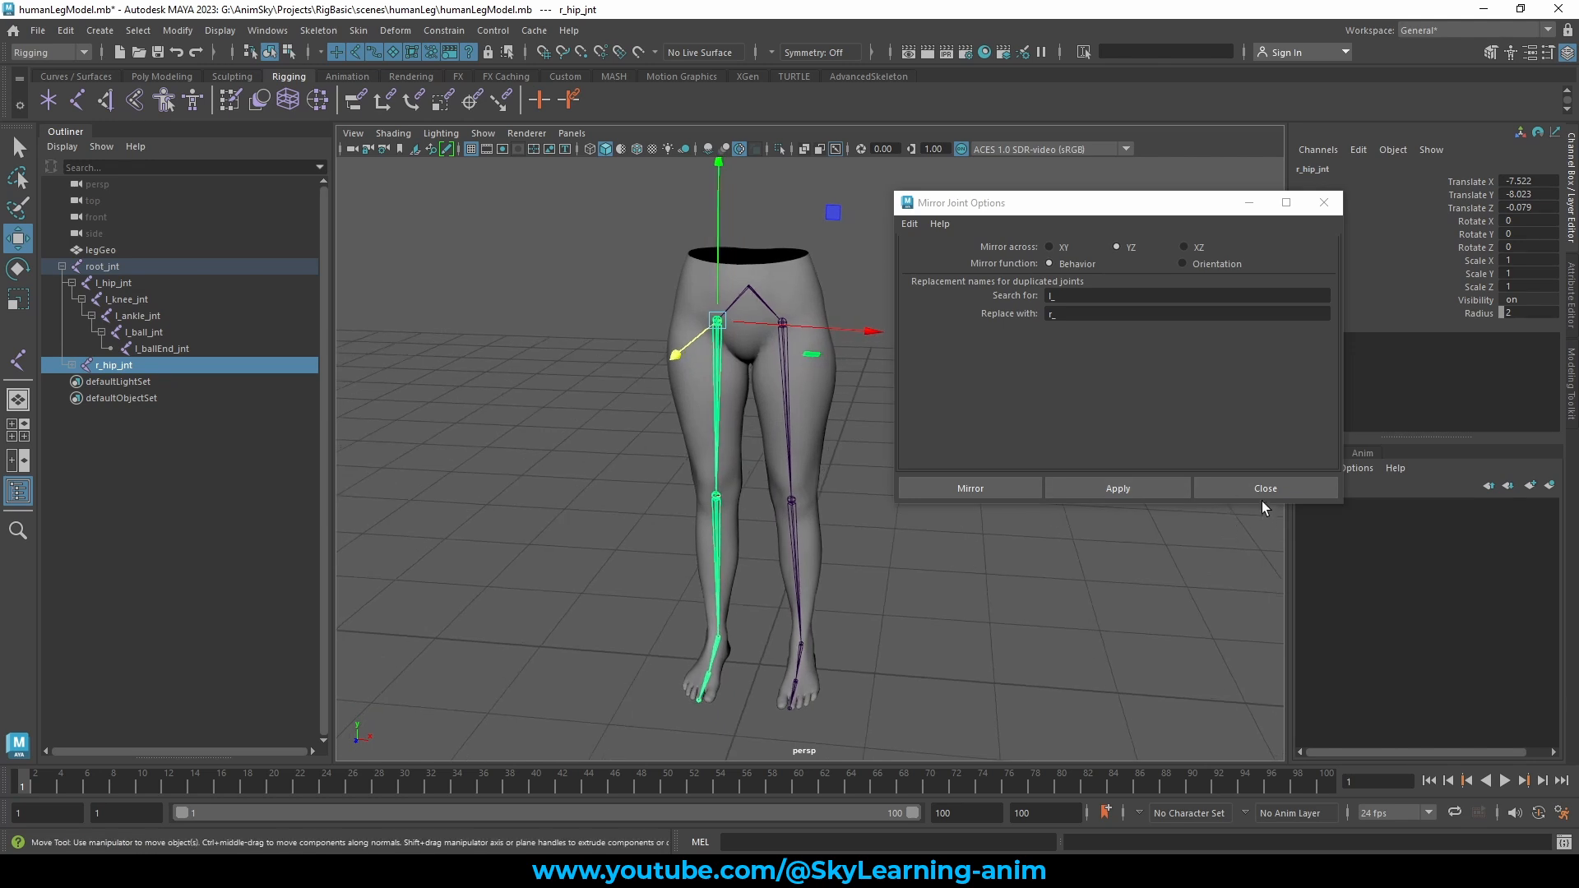
pyautogui.click(1267, 487)
pyautogui.keyDown('alt'); pyautogui.moveTo(1068, 505); pyautogui.dragTo(936, 499); pyautogui.keyUp('alt')
pyautogui.press('q')
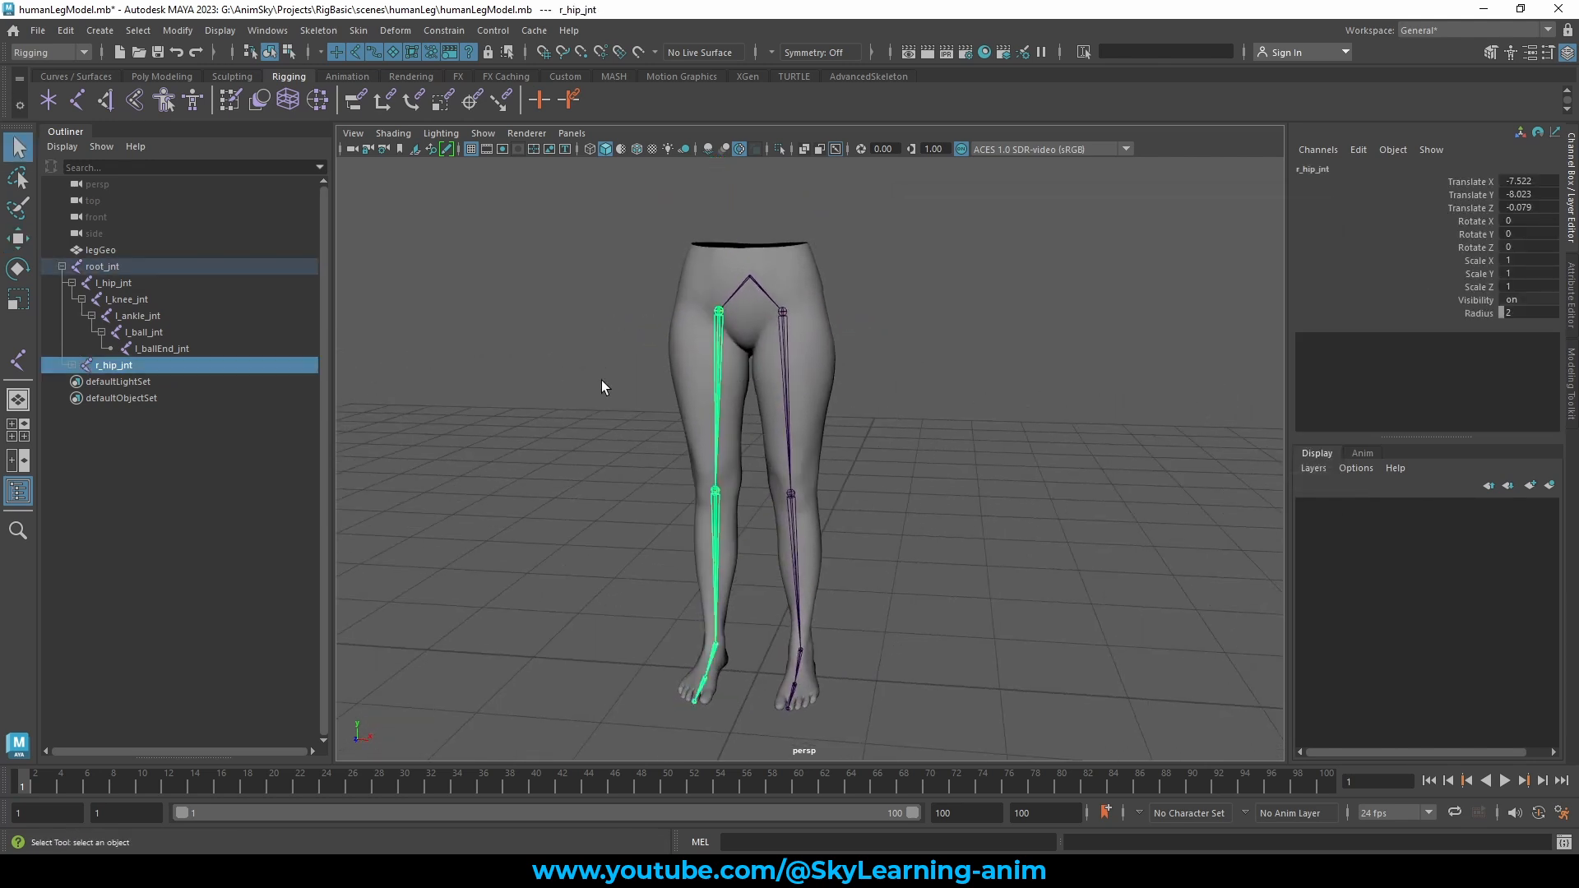
pyautogui.keyDown('shift'); pyautogui.click(71, 365); pyautogui.keyUp('shift')
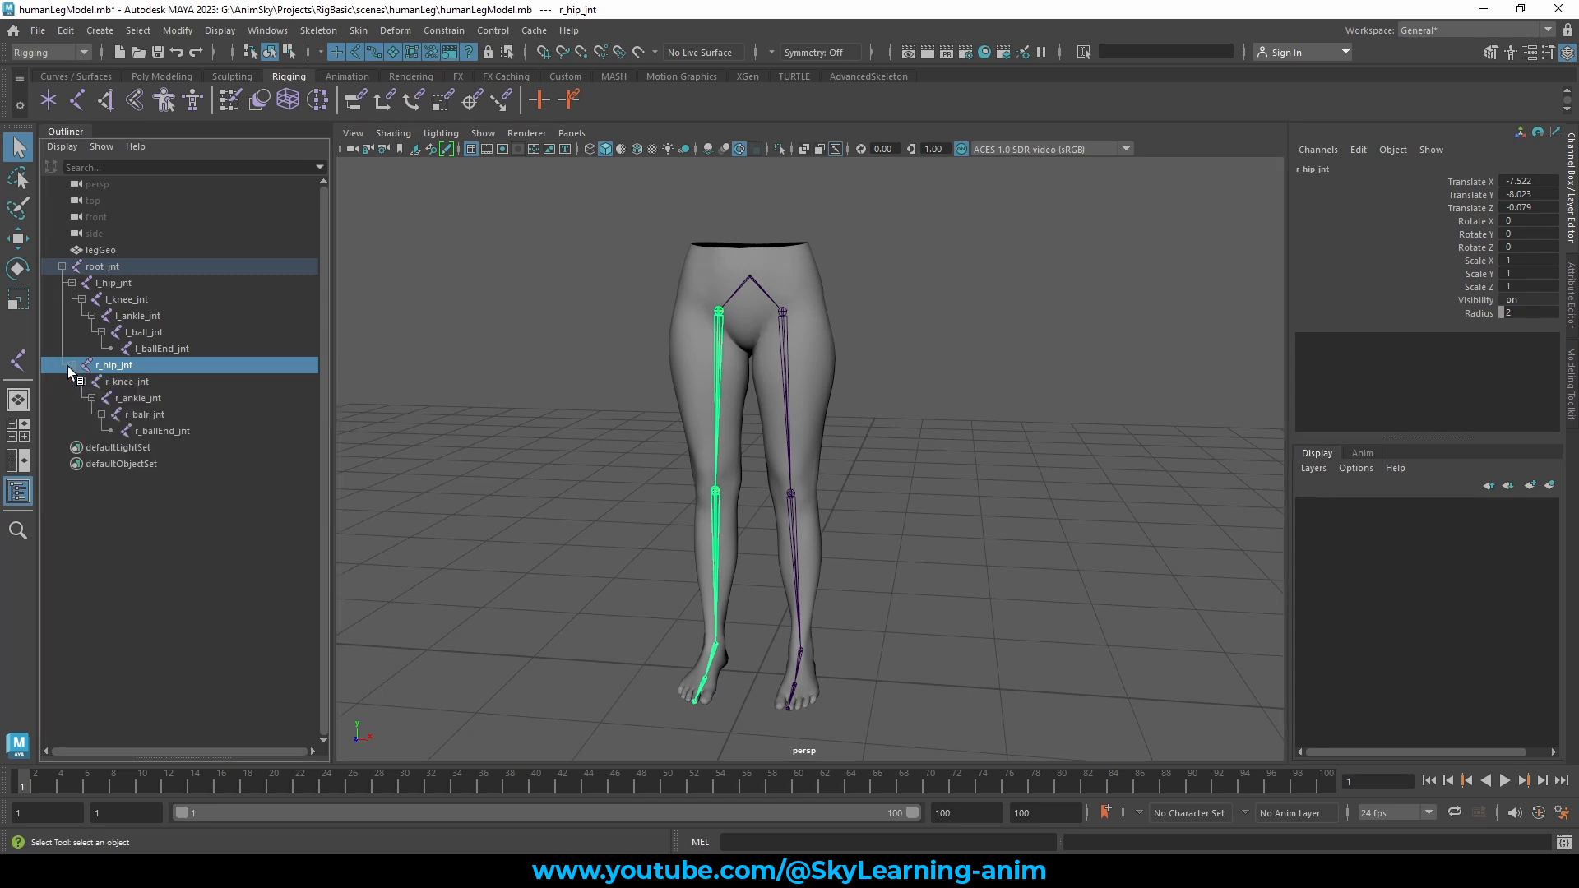
pyautogui.moveTo(132, 368); pyautogui.dragTo(204, 423)
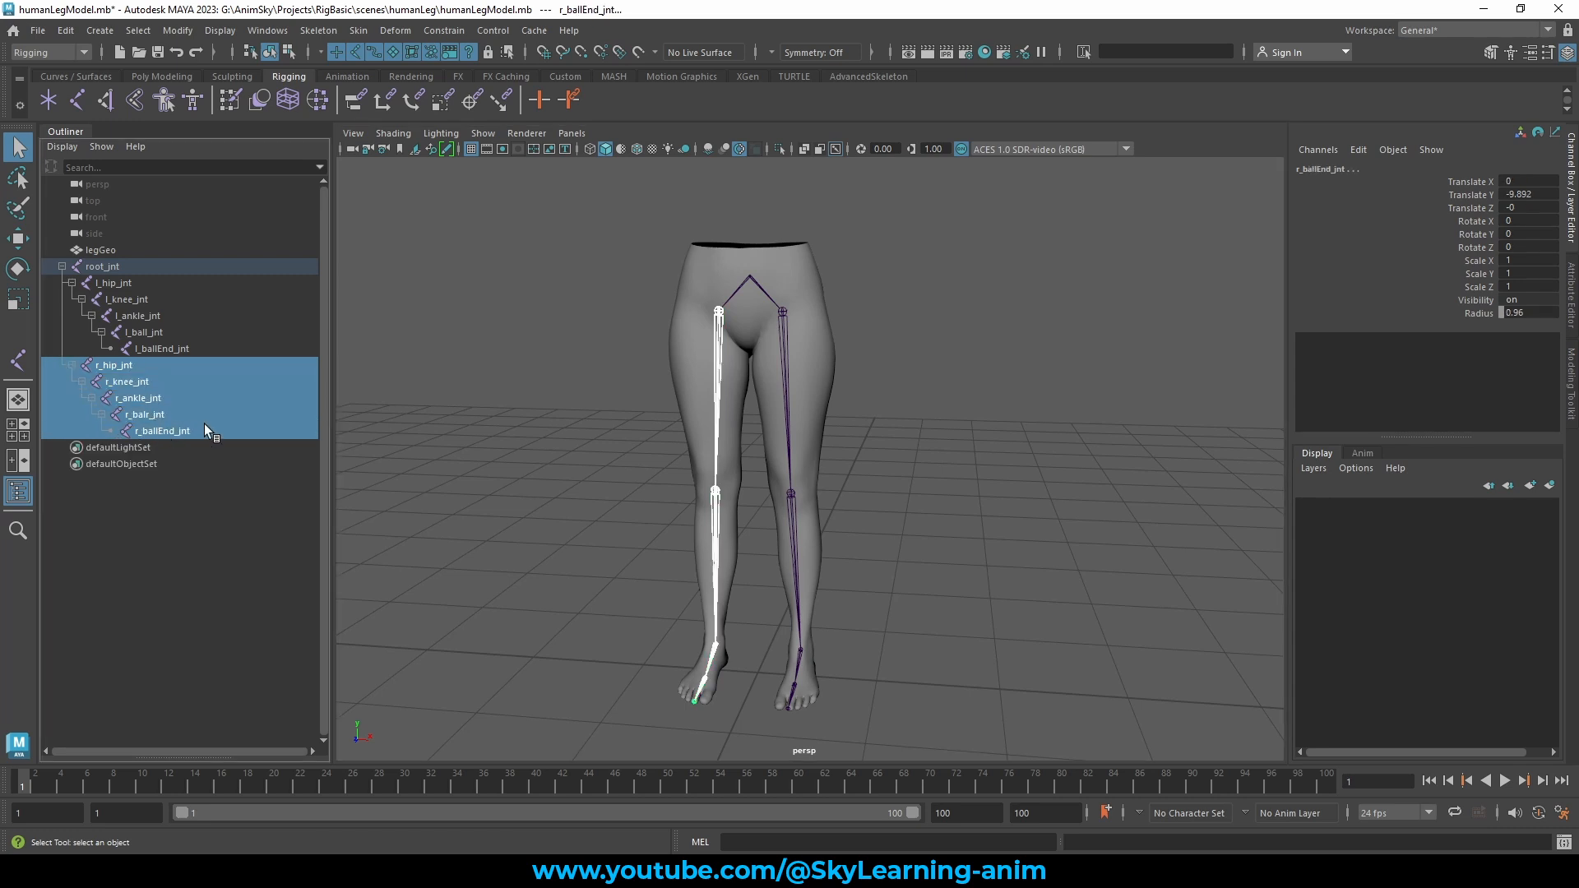
pyautogui.moveTo(567, 422); pyautogui.dragTo(864, 457)
pyautogui.click(914, 467)
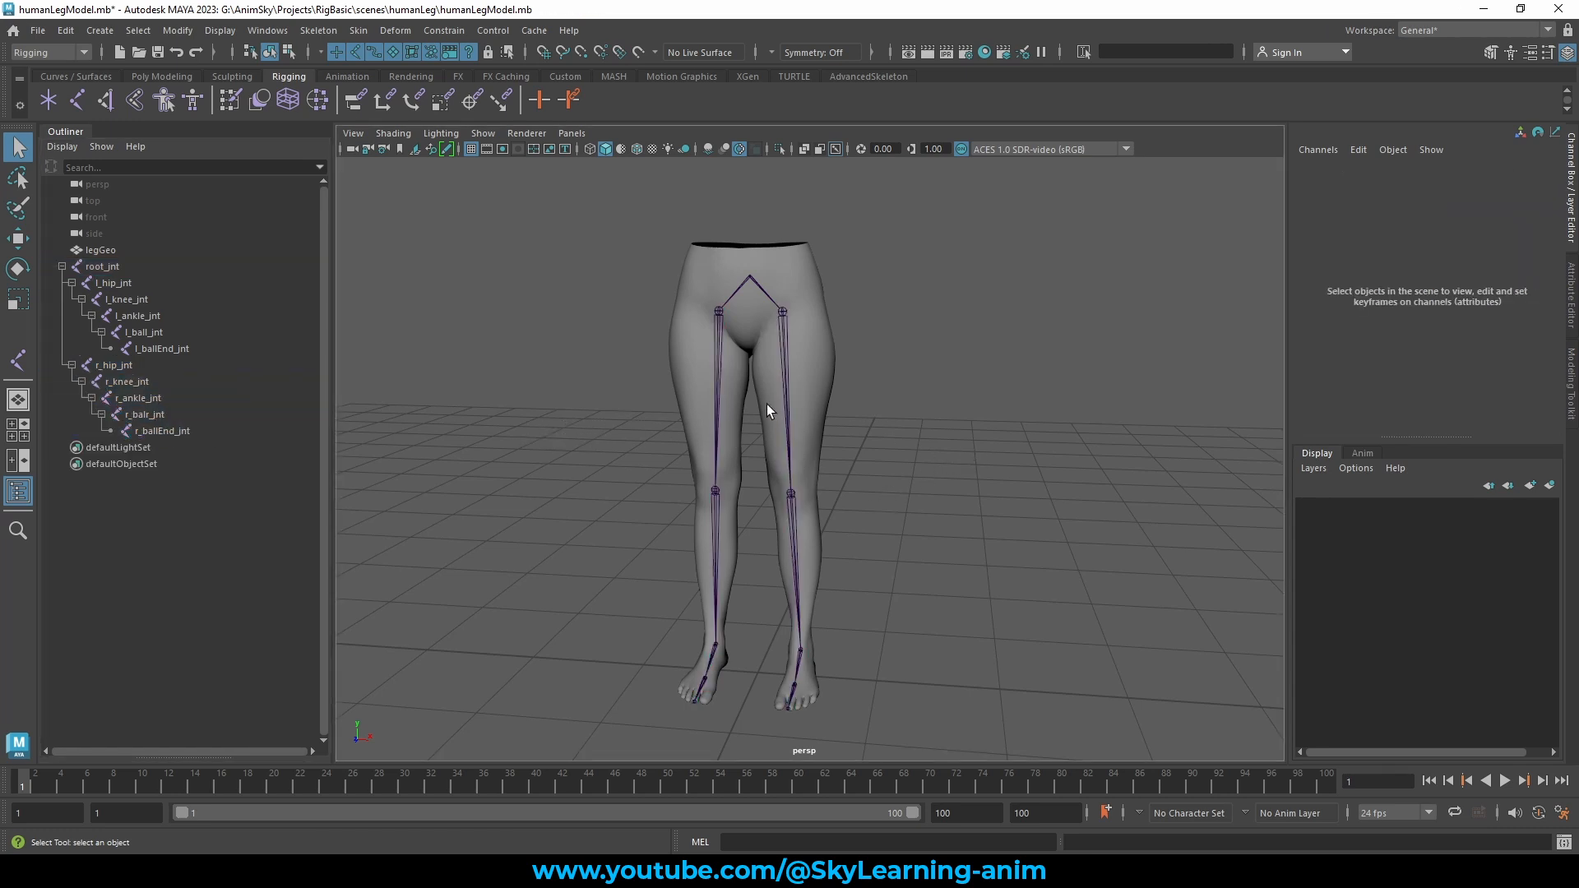
# Step: Try rotating l_hip_jnt and r_hip_jnt together by about -25 degrees around their Z axes, and undo the rotation
pyautogui.click(719, 414)
pyautogui.press('e')
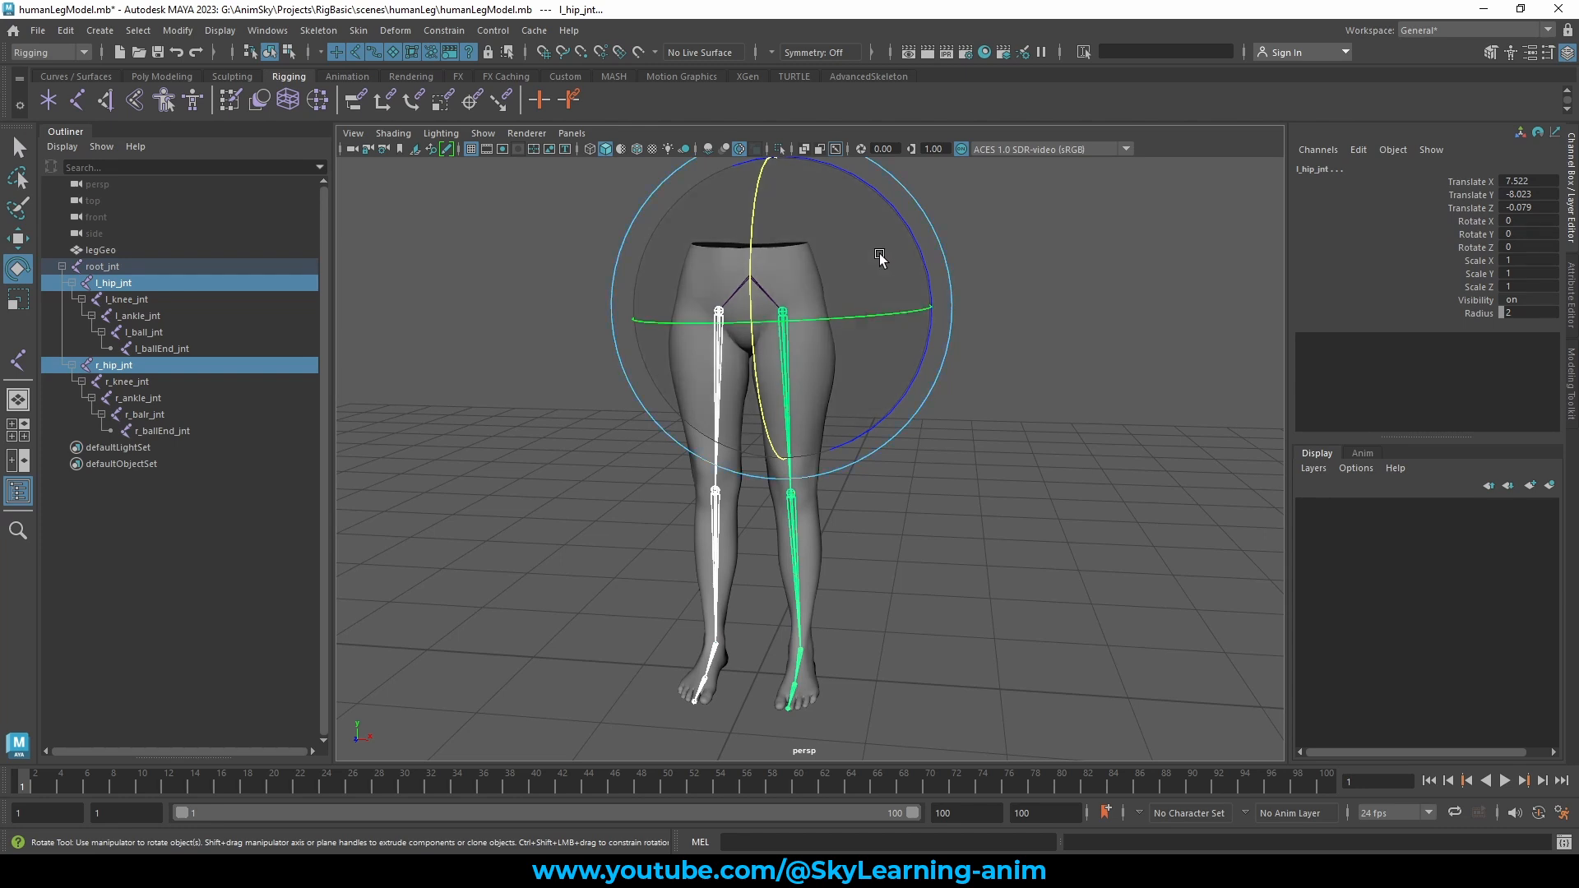
pyautogui.click(1084, 382)
pyautogui.moveTo(651, 392); pyautogui.dragTo(1069, 401)
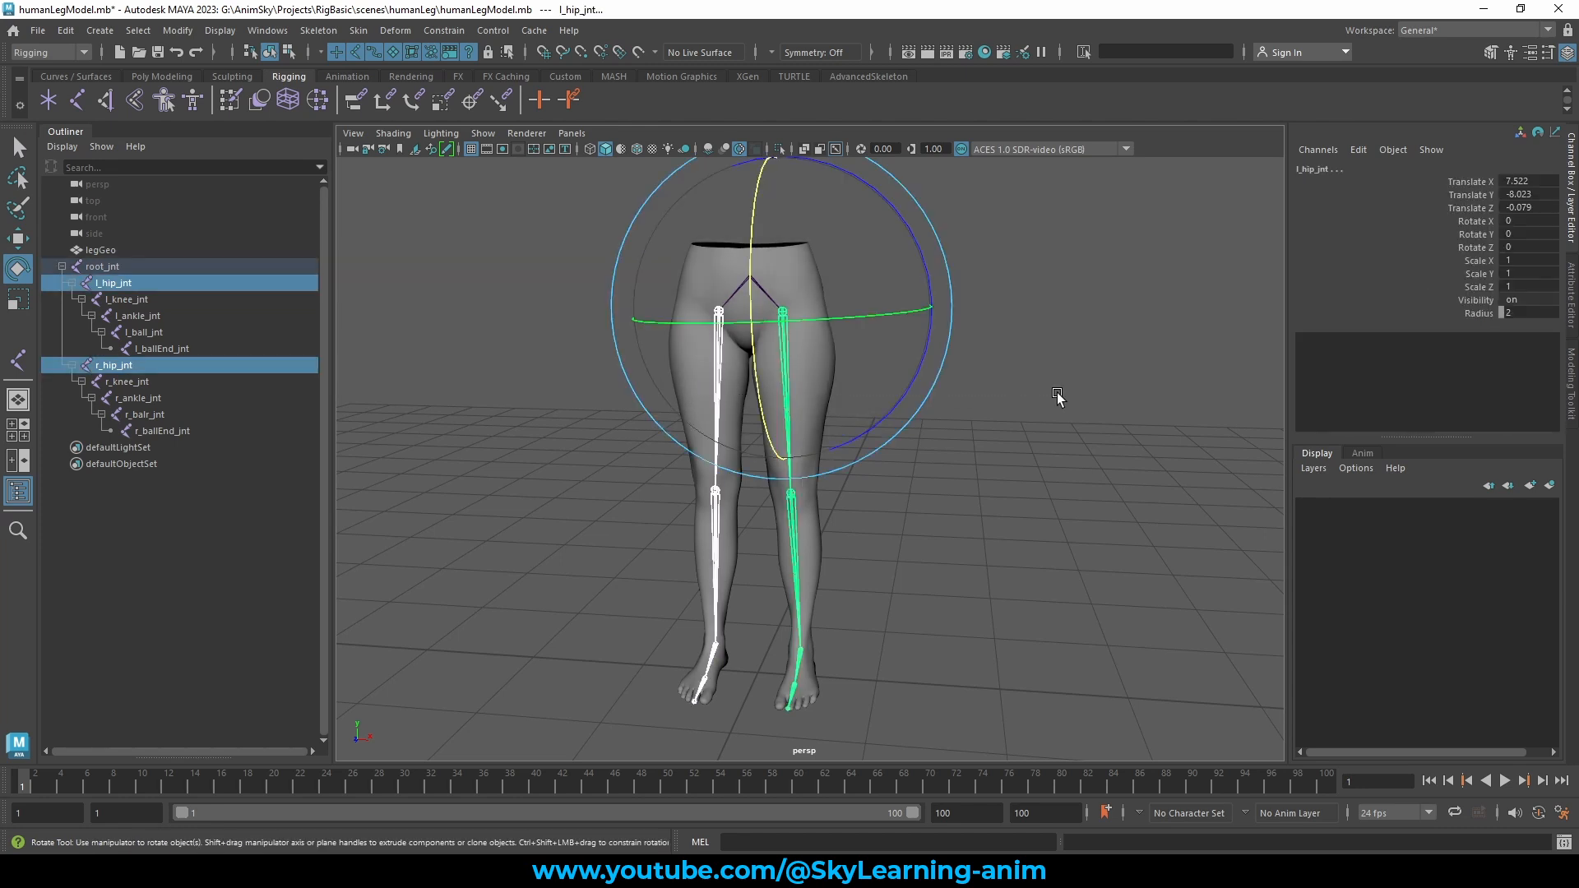
pyautogui.keyDown('ctrl'); pyautogui.keyDown('shift'); pyautogui.moveTo(1059, 277); pyautogui.dragTo(985, 254, button='right'); pyautogui.keyUp('shift'); pyautogui.keyUp('ctrl')
pyautogui.moveTo(911, 236); pyautogui.dragTo(896, 143)
pyautogui.hotkey('ctrl', 'z')
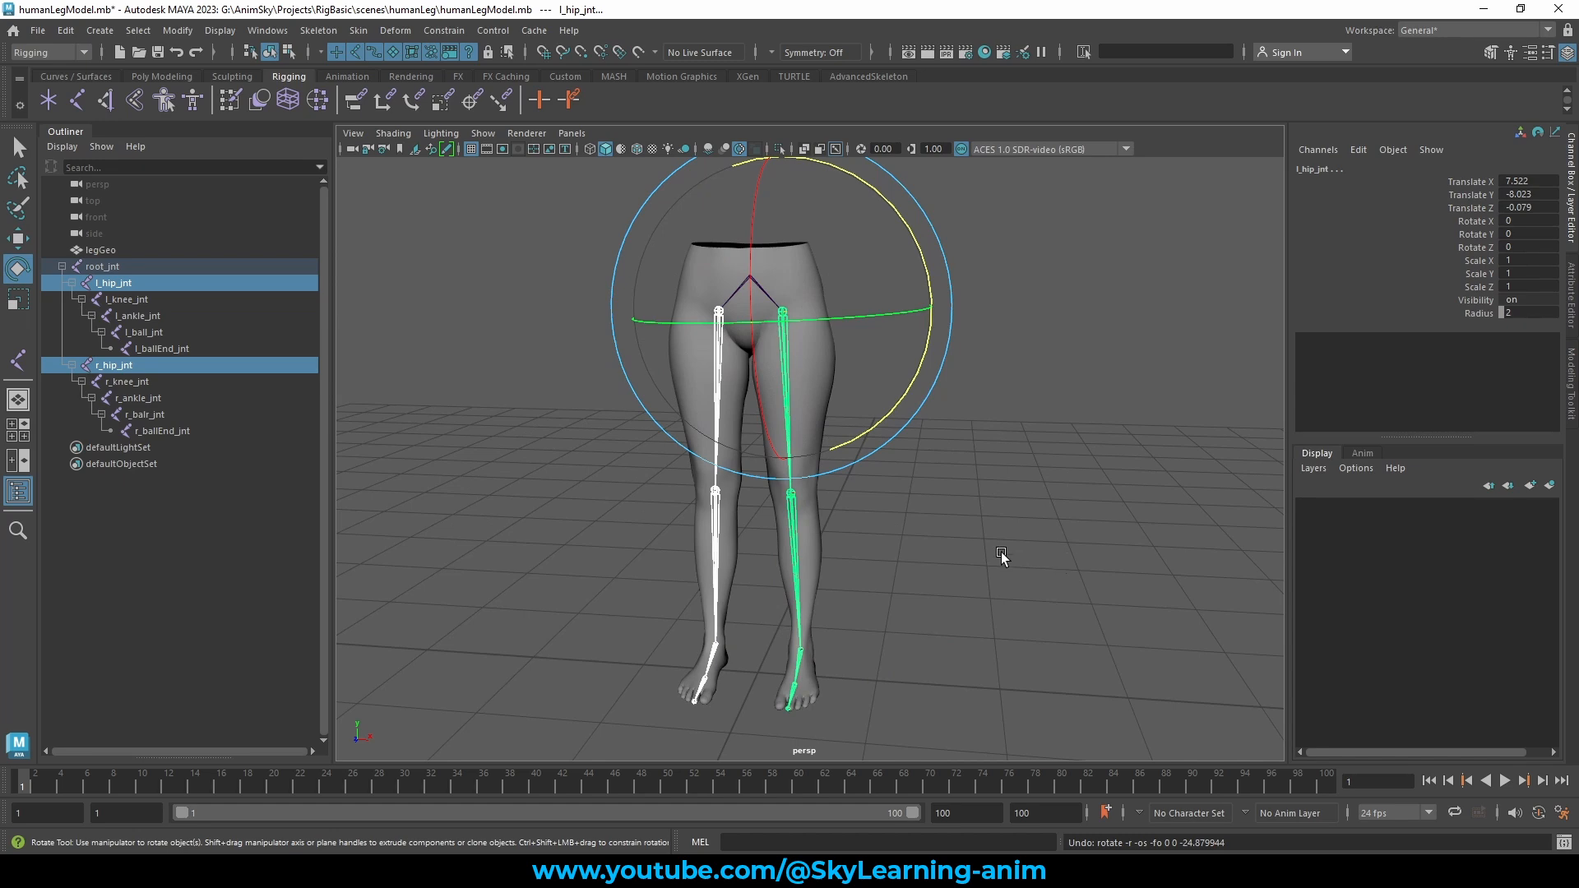
# Step: Switch to the Move tool and select root_jnt to inspect the complete leg skeleton from several angles
pyautogui.press('w')
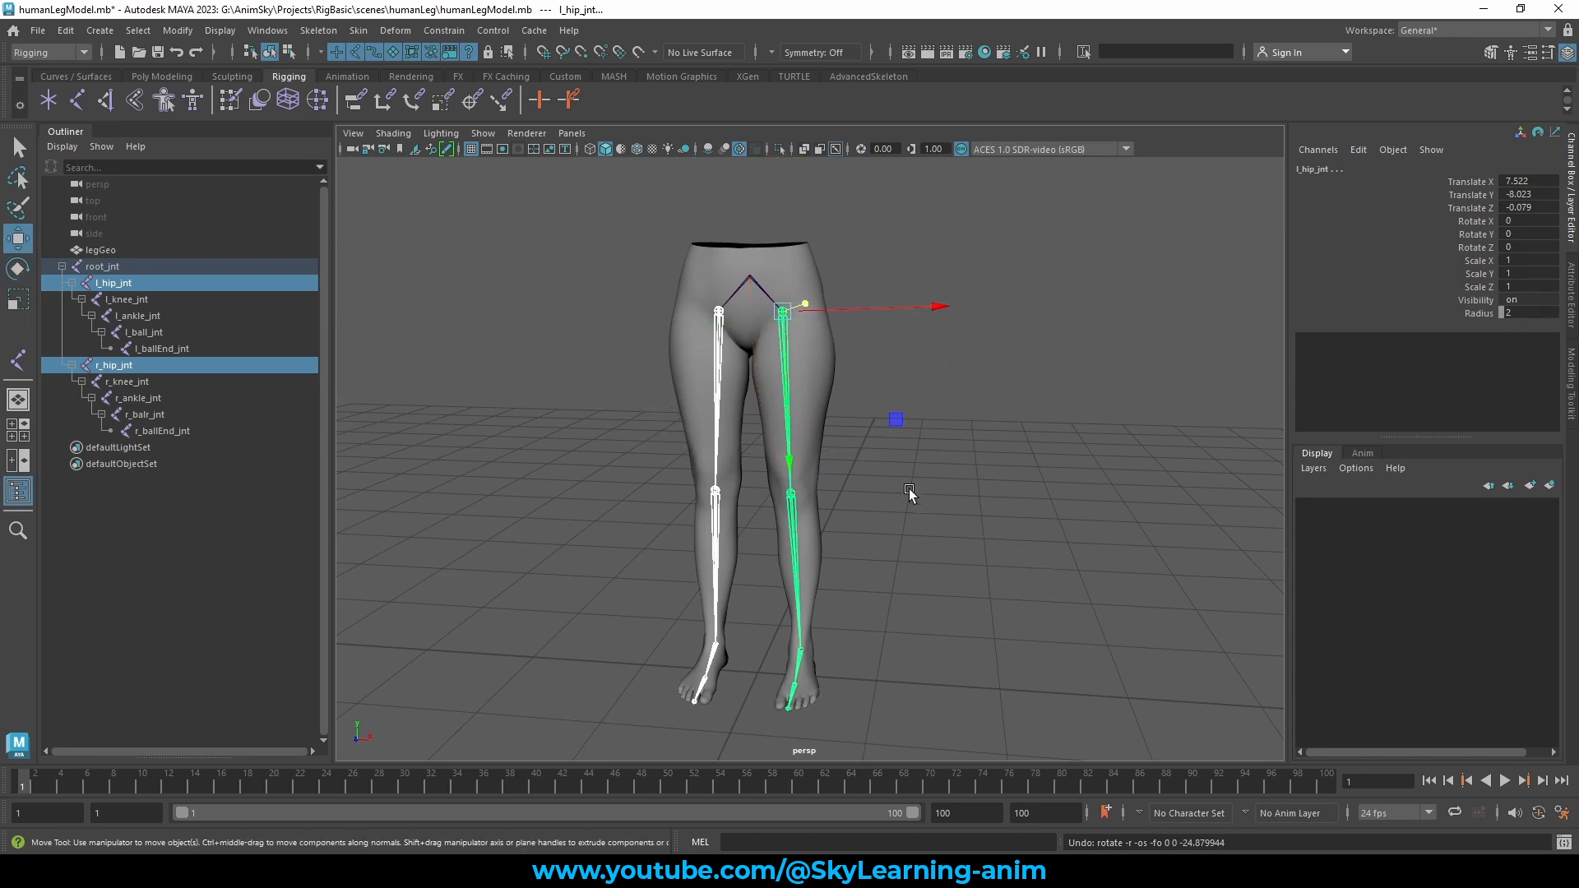
pyautogui.click(1004, 398)
pyautogui.keyDown('alt'); pyautogui.moveTo(935, 398); pyautogui.dragTo(852, 338); pyautogui.keyUp('alt')
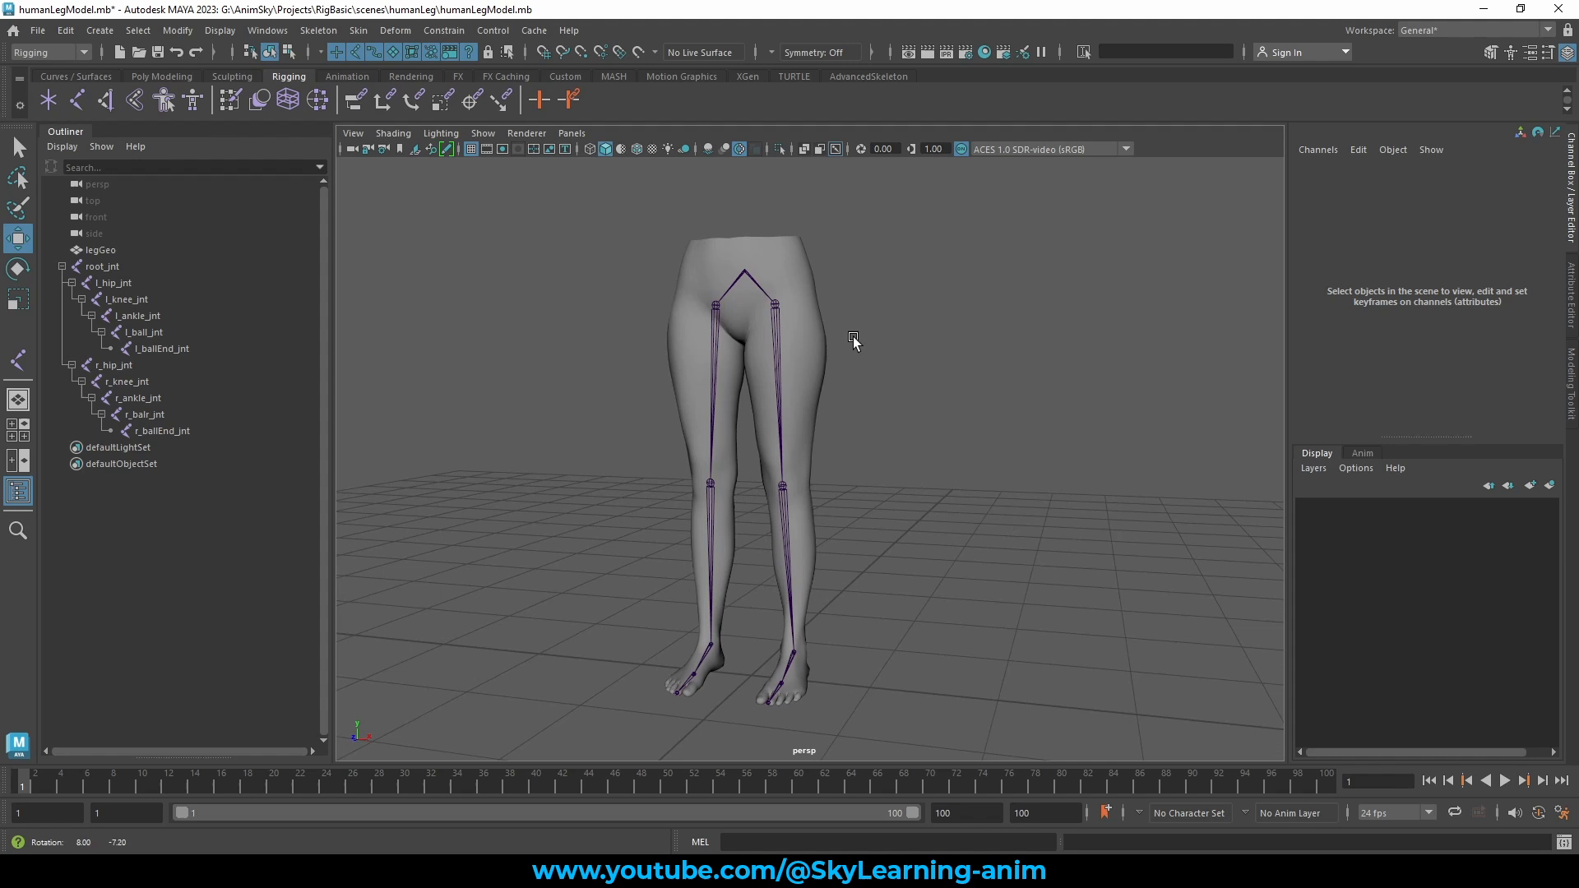
pyautogui.click(750, 273)
pyautogui.keyDown('alt'); pyautogui.moveTo(939, 456); pyautogui.dragTo(963, 465); pyautogui.keyUp('alt')
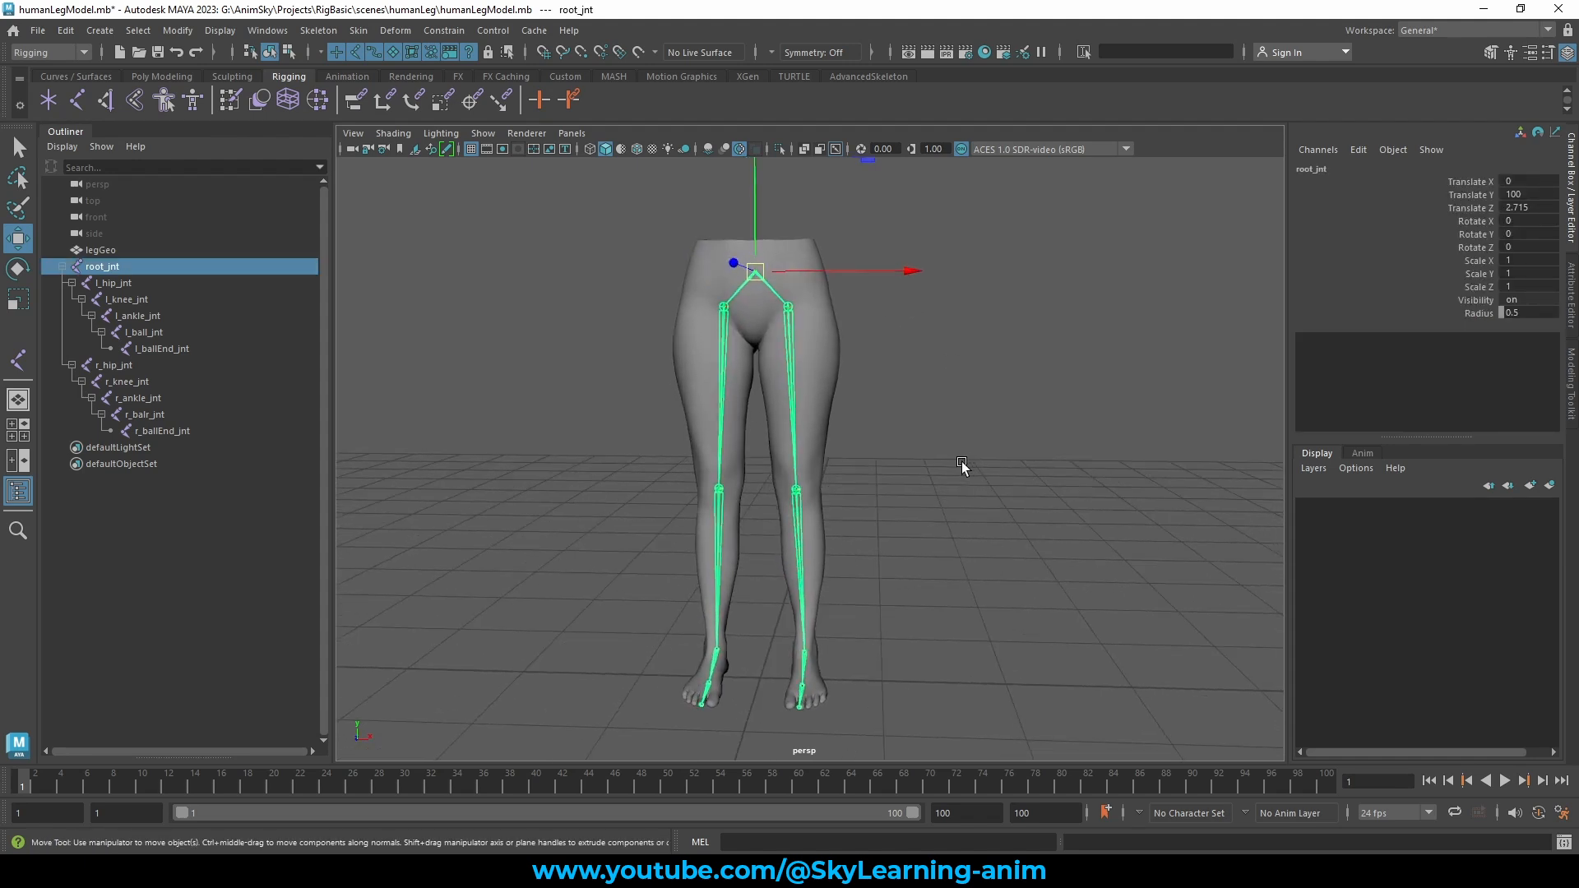
pyautogui.moveTo(875, 413)
pyautogui.keyDown('alt'); pyautogui.mouseDown()
pyautogui.moveTo(904, 400)
pyautogui.moveTo(918, 417)
pyautogui.moveTo(891, 419)
pyautogui.moveTo(895, 393)
pyautogui.mouseUp(); pyautogui.keyUp('alt')
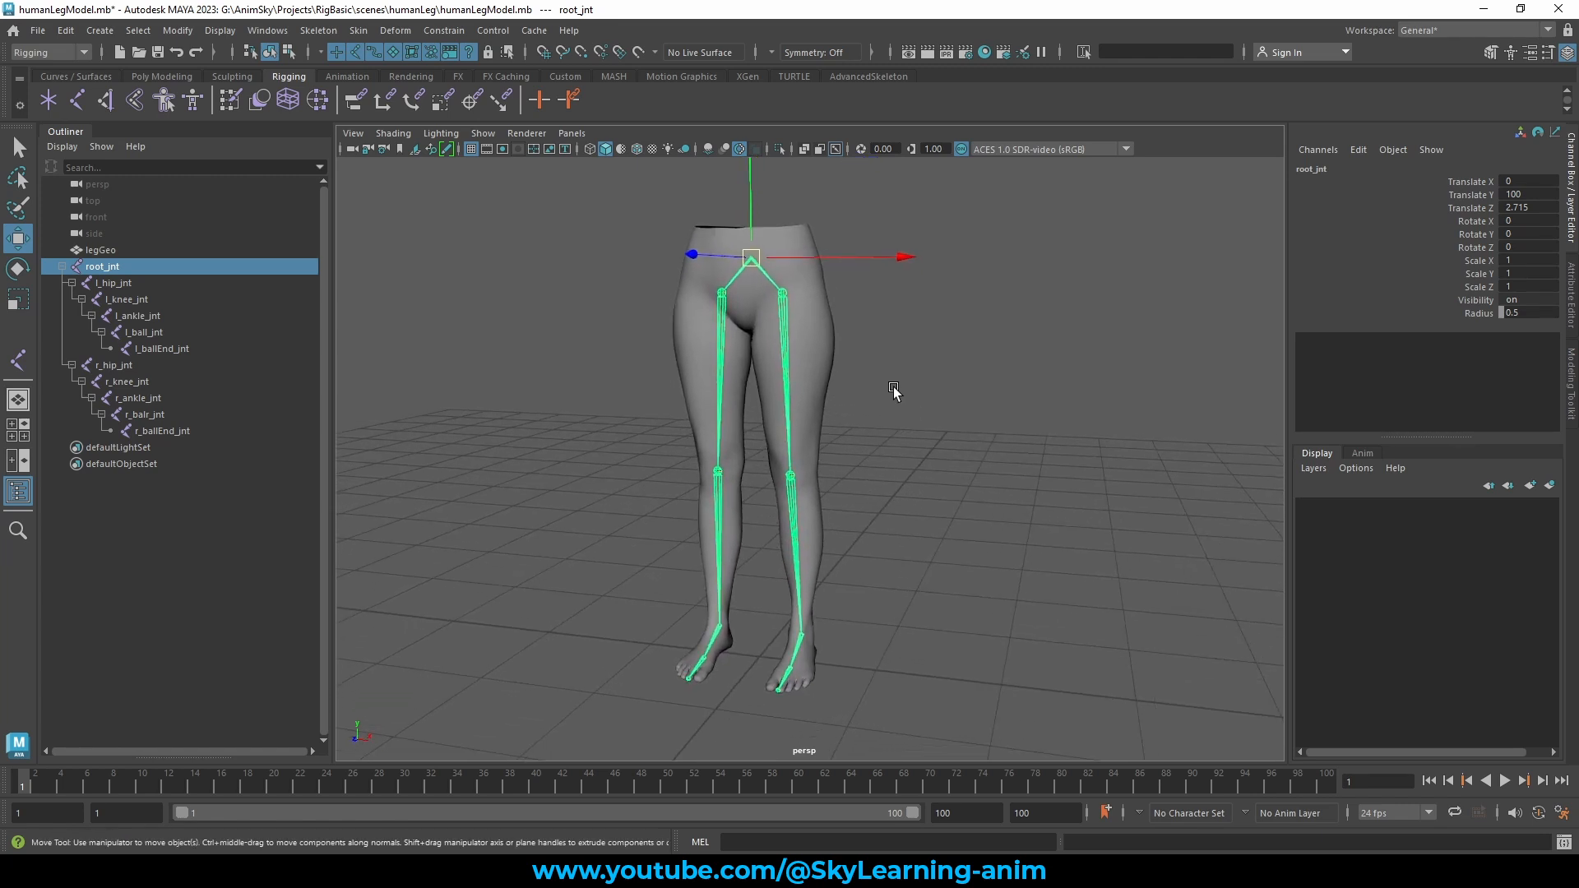